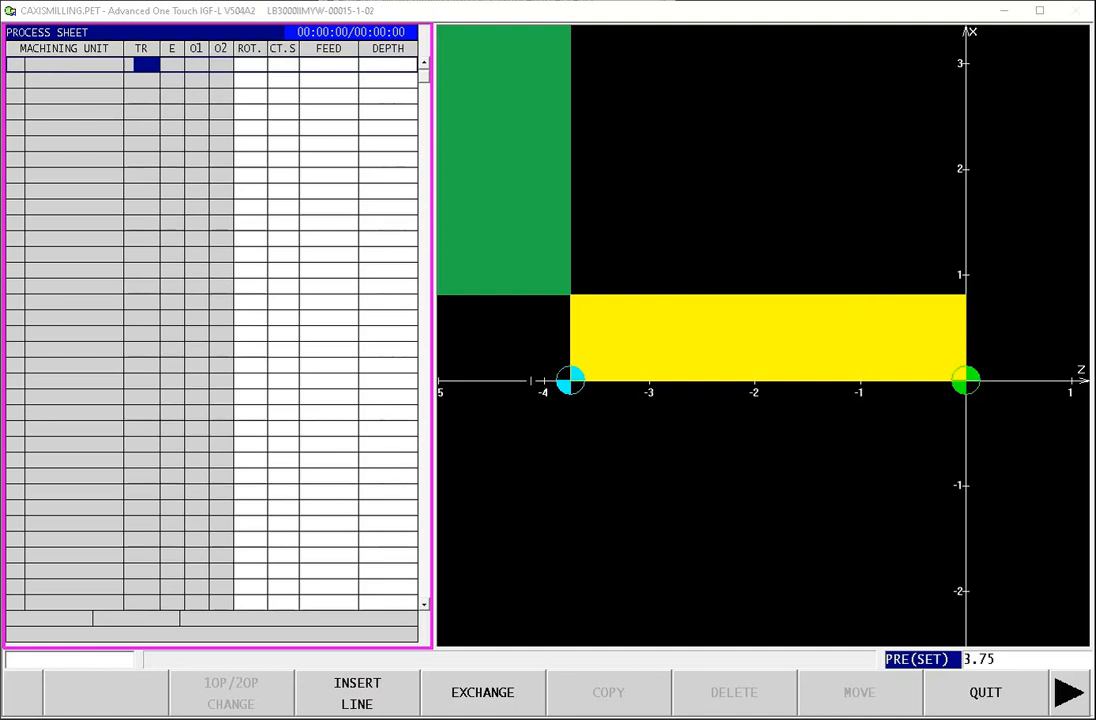
Step: Open the blank and setup settings and review the material, bar shape and basic blank dimensions
{"action": "left_click", "coordinate": [1007, 703]}
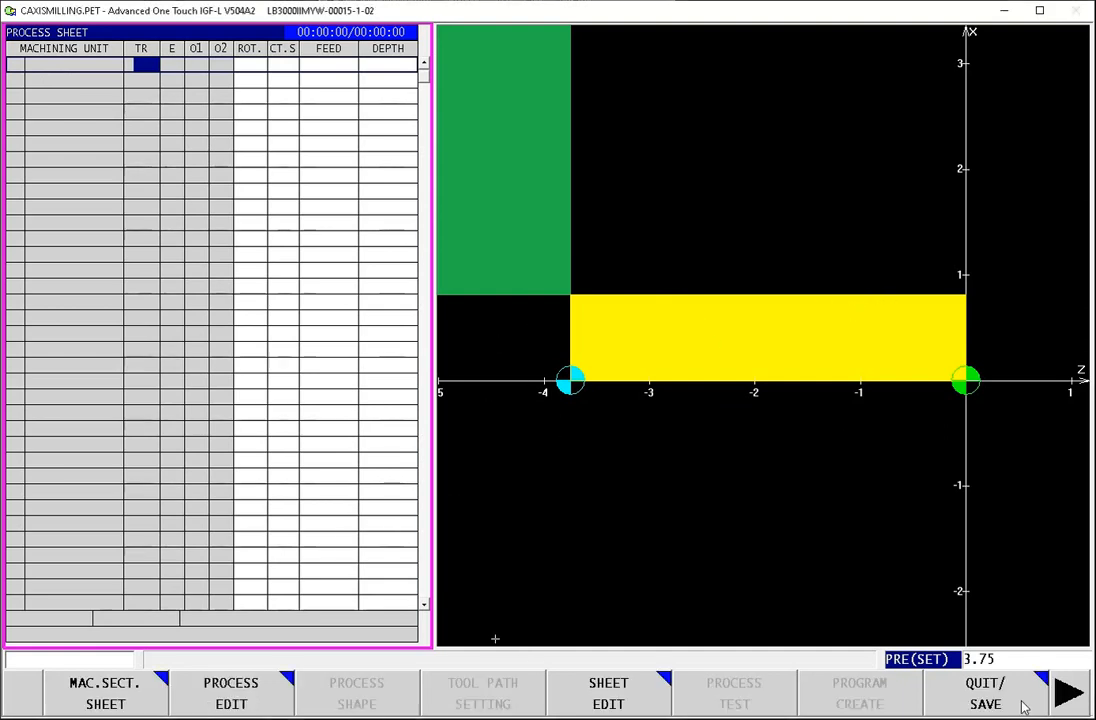
{"action": "left_click", "coordinate": [1062, 697]}
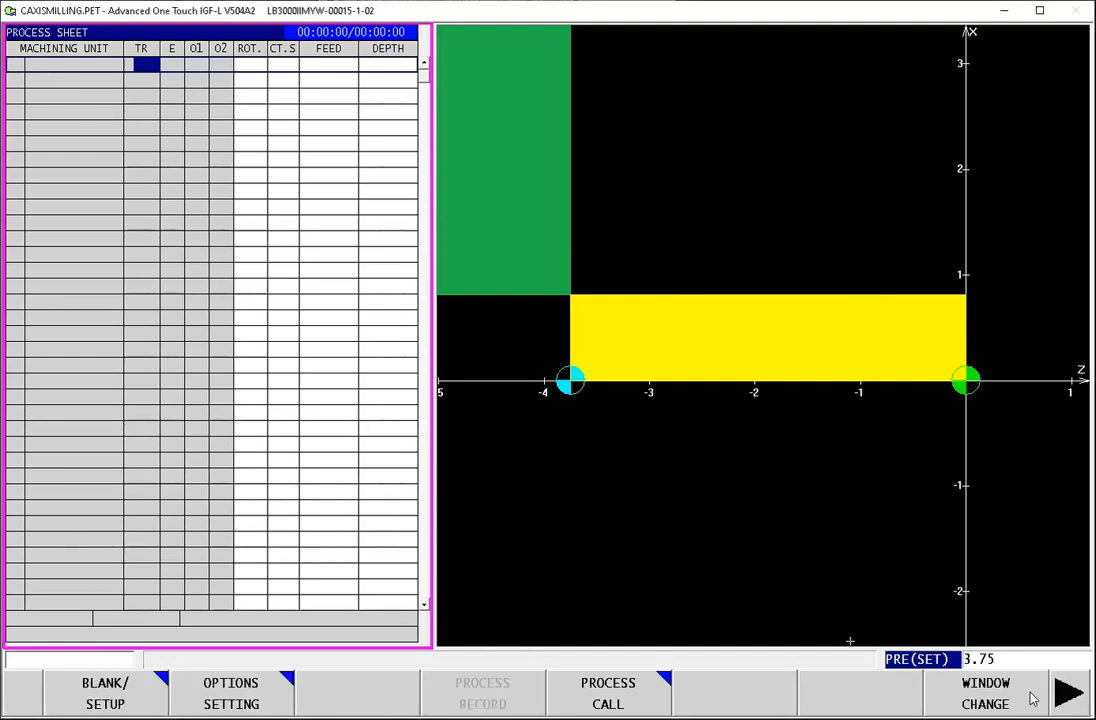
{"action": "left_click", "coordinate": [1068, 700]}
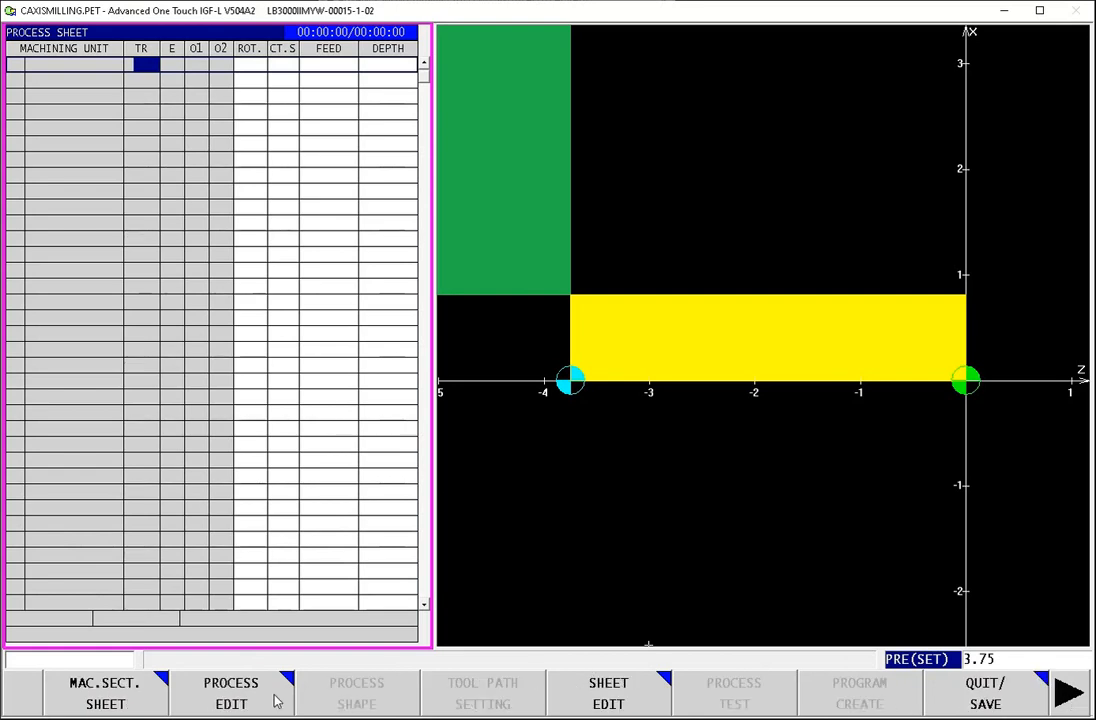
{"action": "left_click", "coordinate": [1067, 694]}
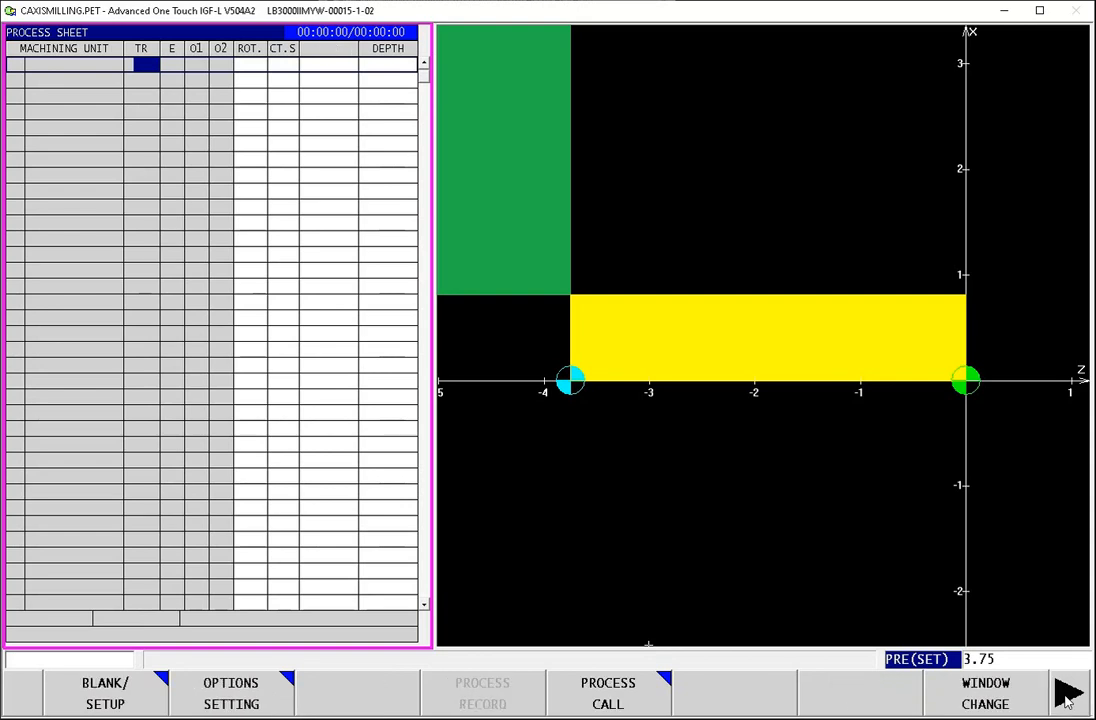
{"action": "left_click", "coordinate": [106, 700]}
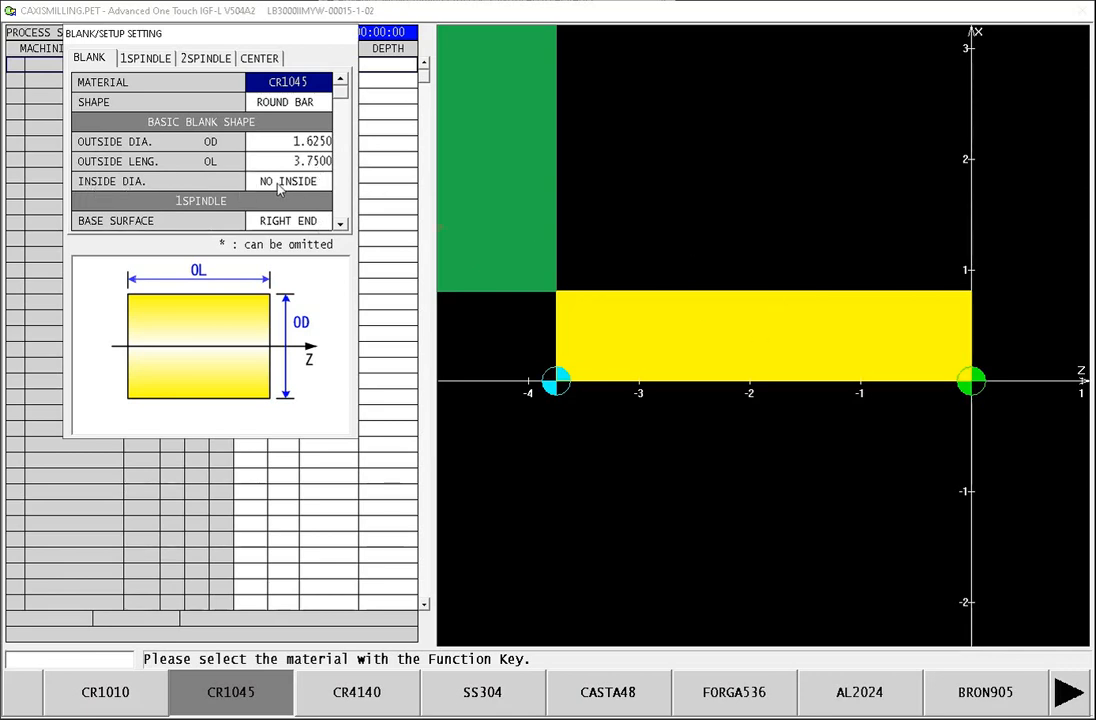
{"action": "left_click", "coordinate": [341, 226]}
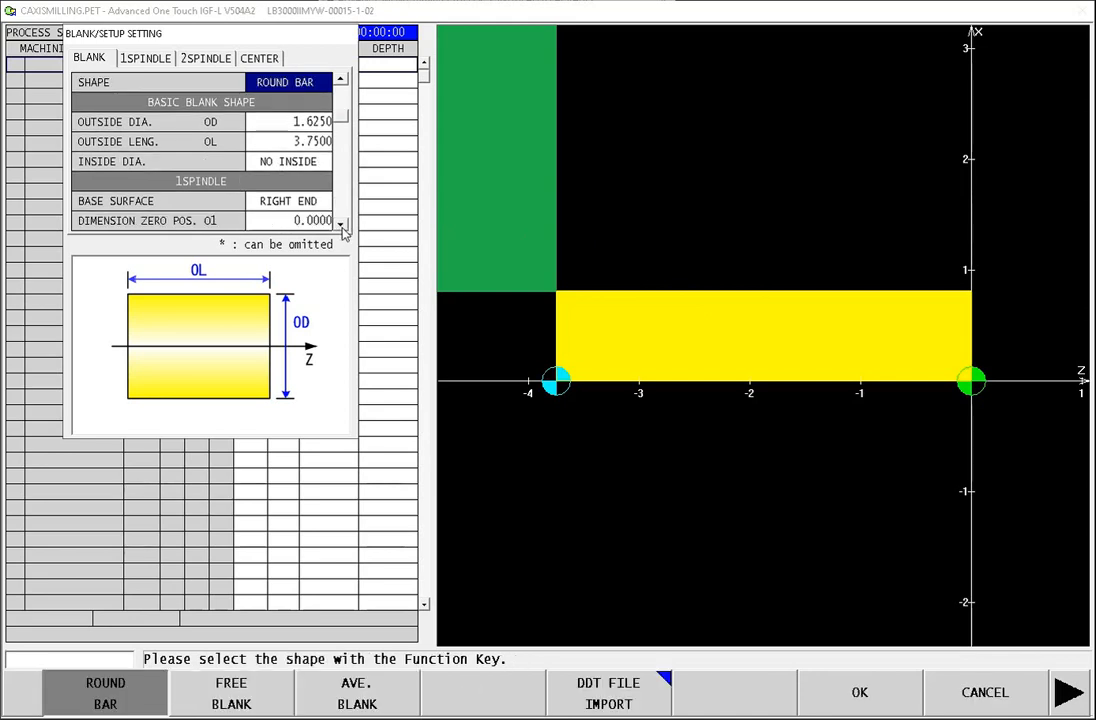
{"action": "left_click", "coordinate": [341, 226]}
{"action": "left_click", "coordinate": [341, 226]}
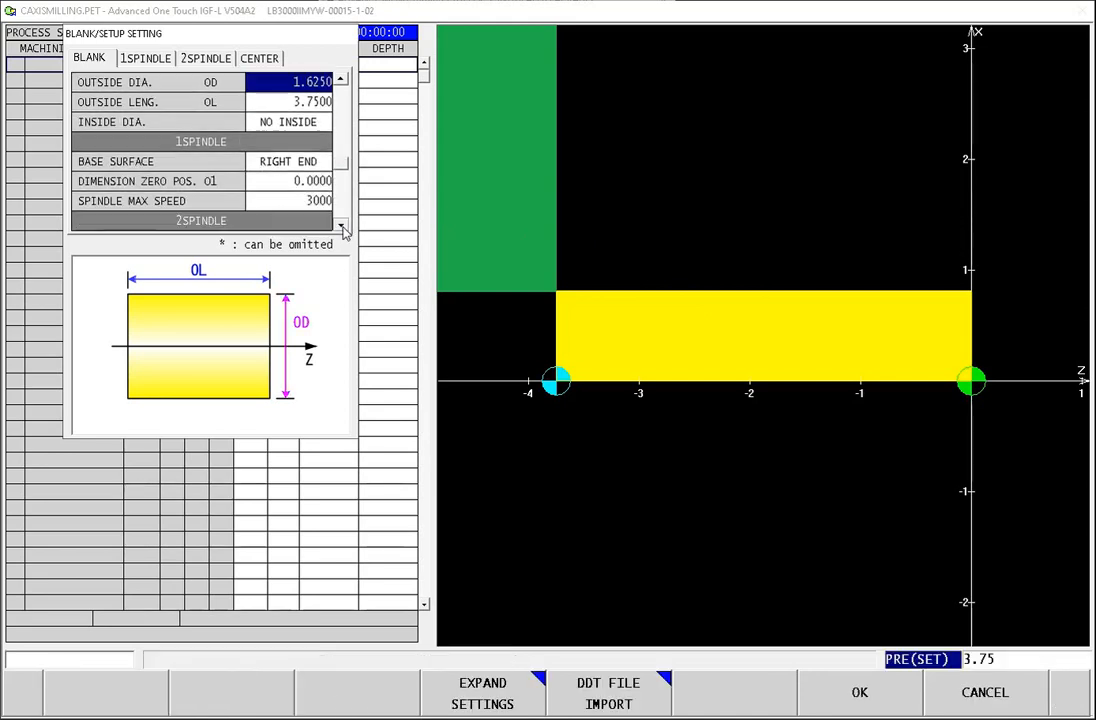
{"action": "left_click", "coordinate": [341, 226]}
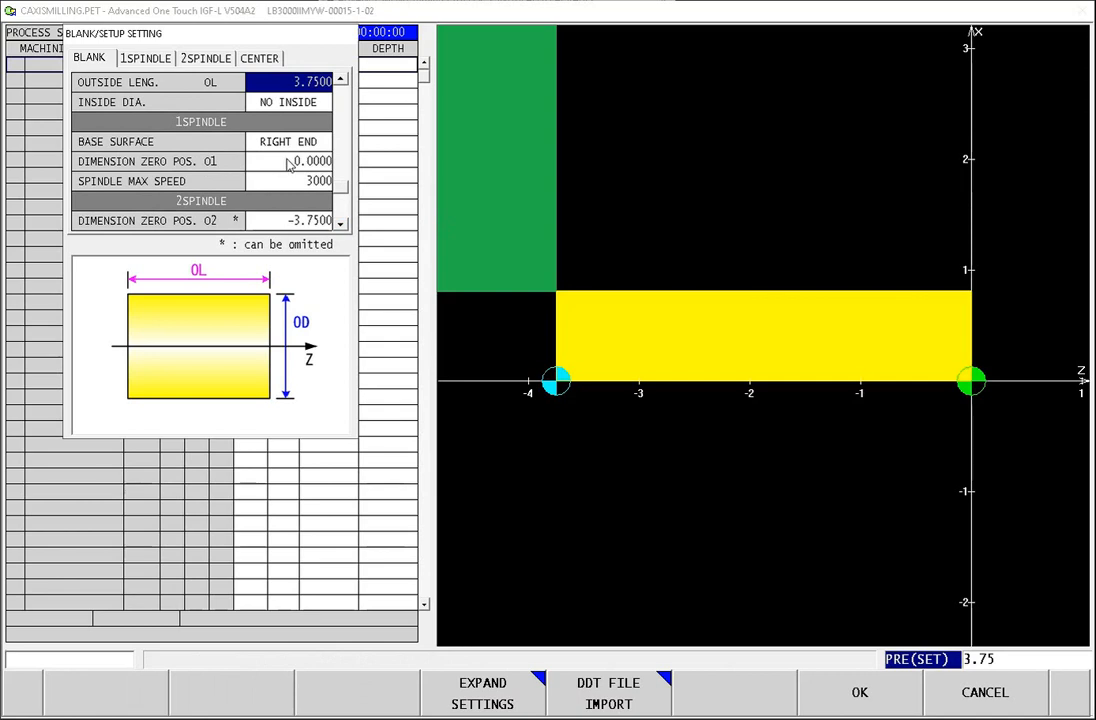
Step: Check the dimension zero positions and maximum speeds of both spindles, and accept the blank setup
{"action": "left_click", "coordinate": [289, 163]}
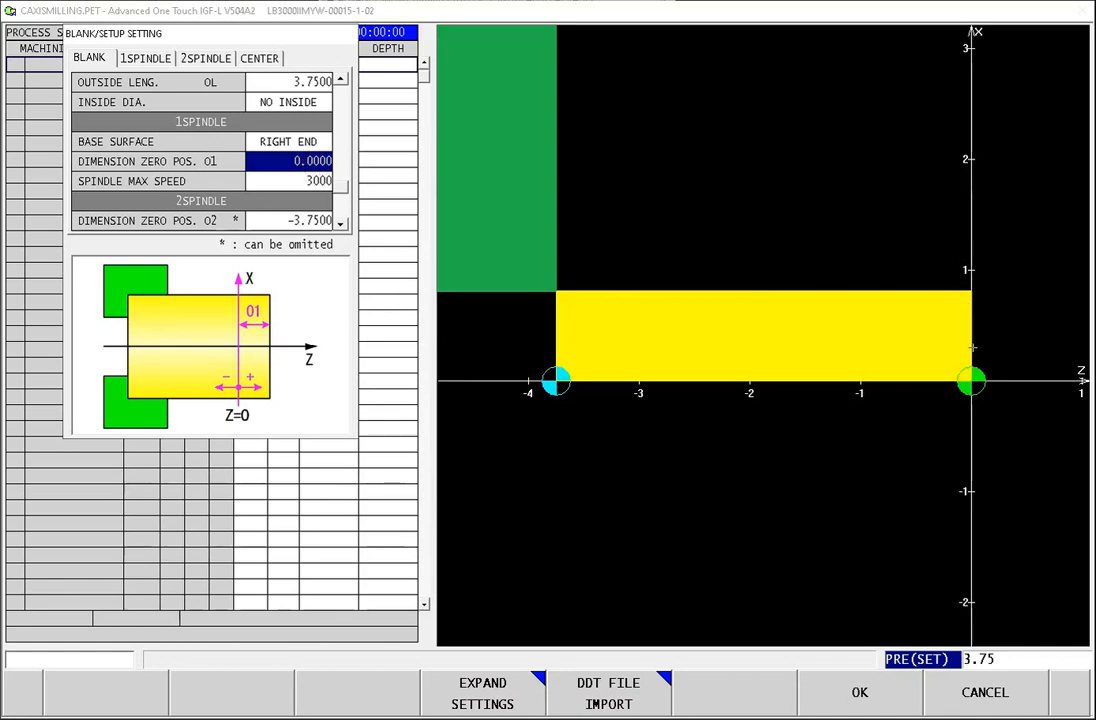
{"action": "left_click", "coordinate": [293, 183]}
{"action": "left_click", "coordinate": [341, 225]}
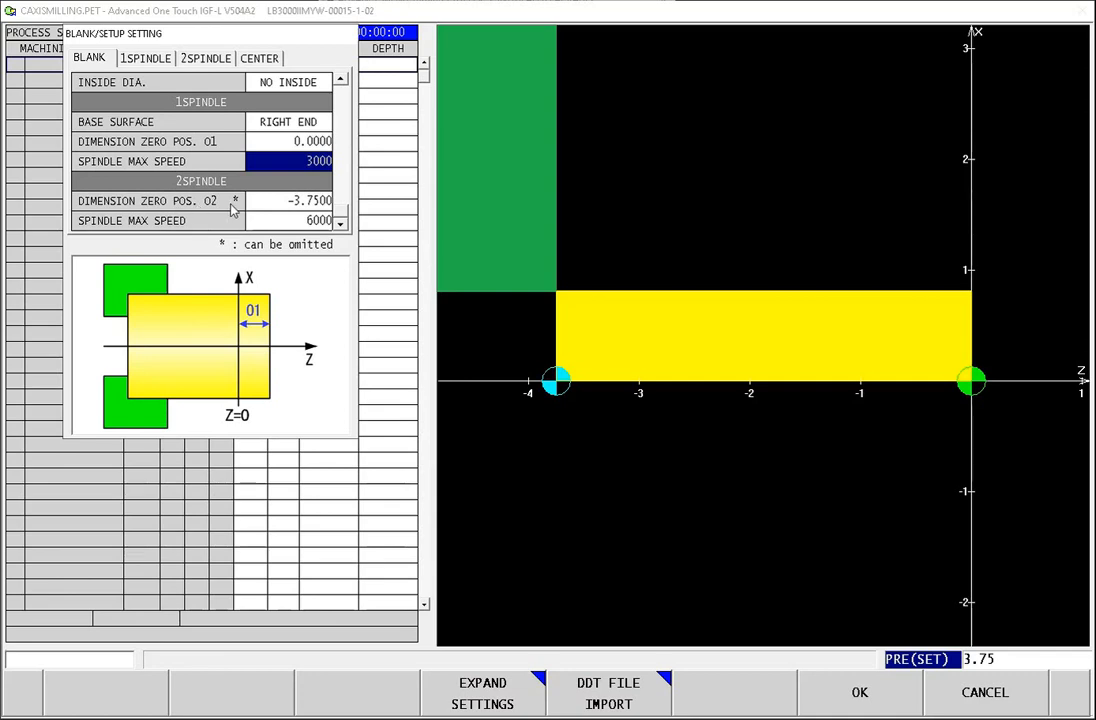
{"action": "left_click", "coordinate": [314, 203]}
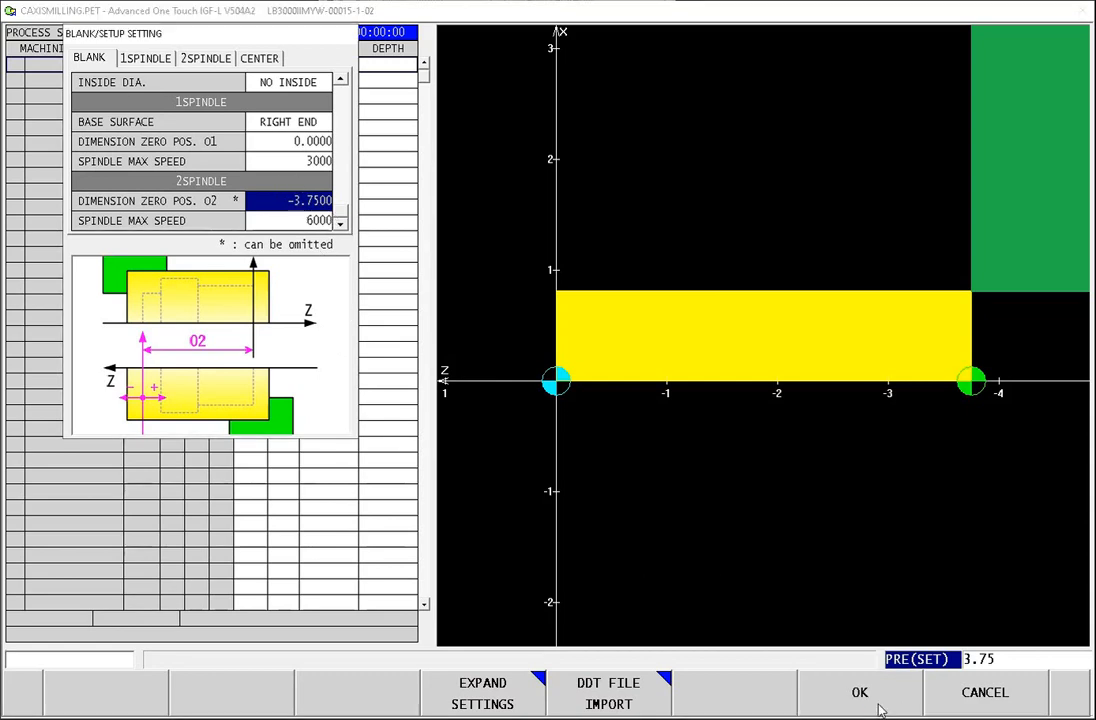
{"action": "left_click", "coordinate": [812, 705]}
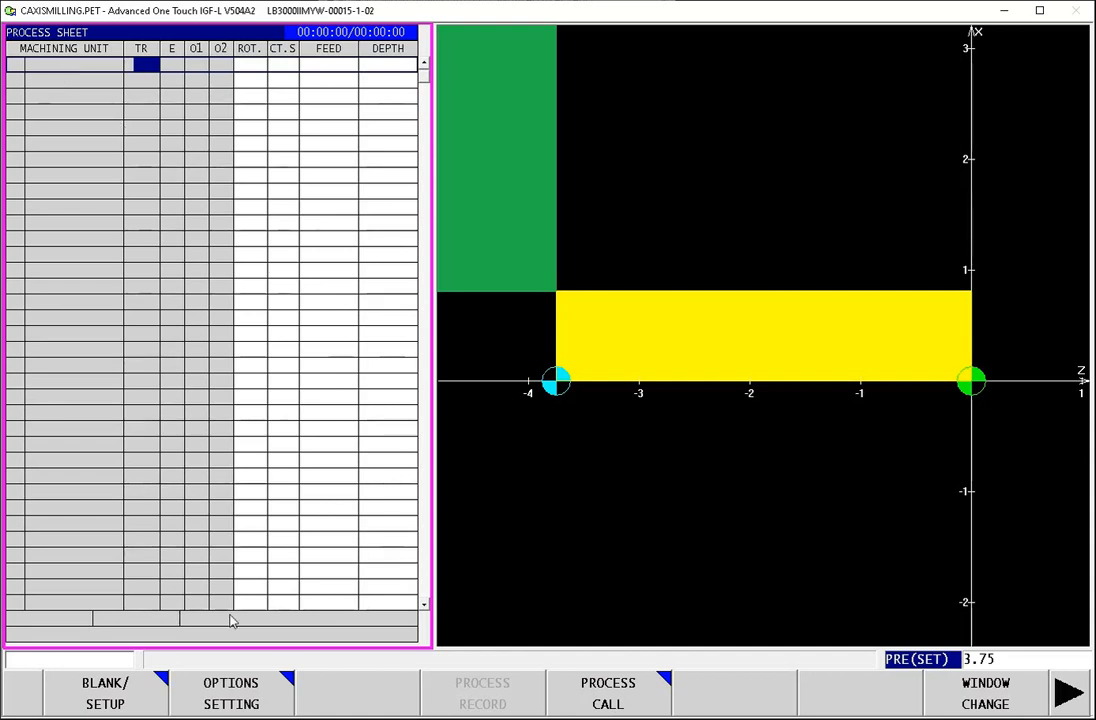
Step: Add a first-operation (1OP) turning process for roughing the outside diameter in the OD < direction
{"action": "left_click", "coordinate": [1067, 692]}
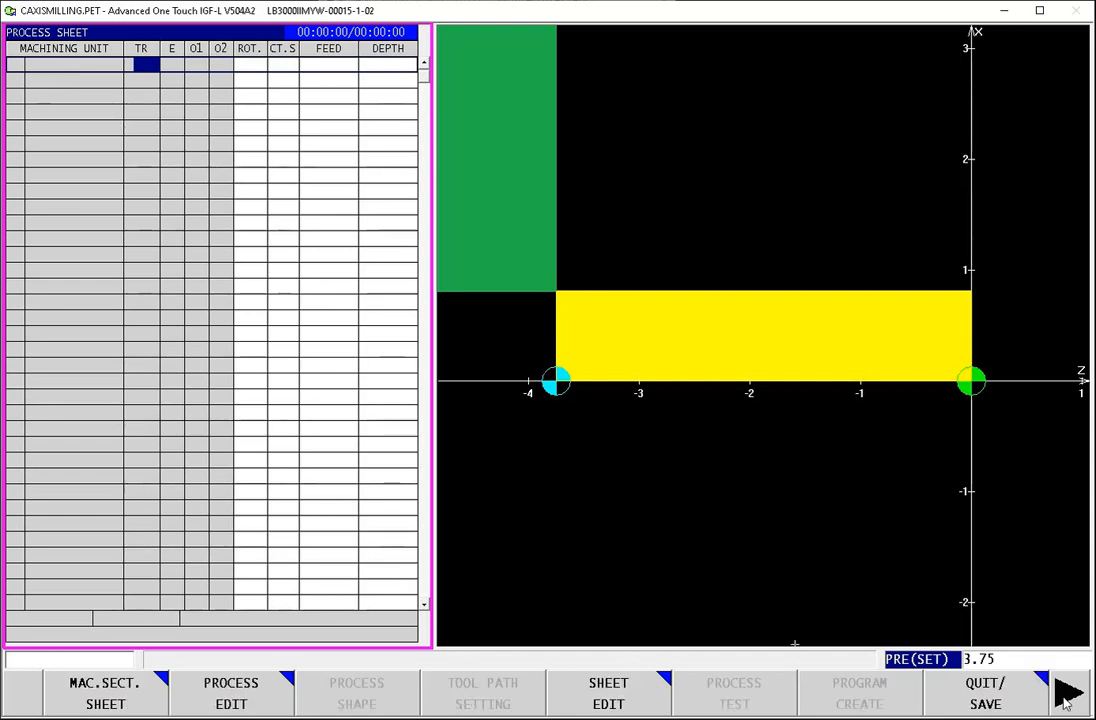
{"action": "left_click", "coordinate": [233, 705]}
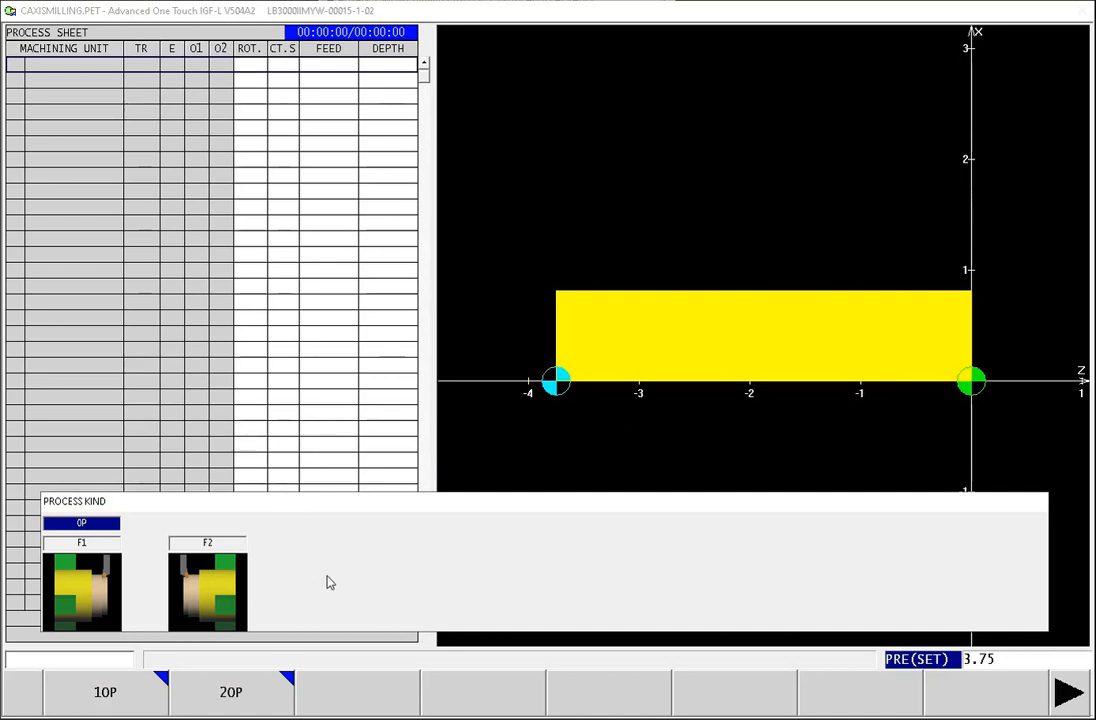
{"action": "left_click", "coordinate": [93, 700]}
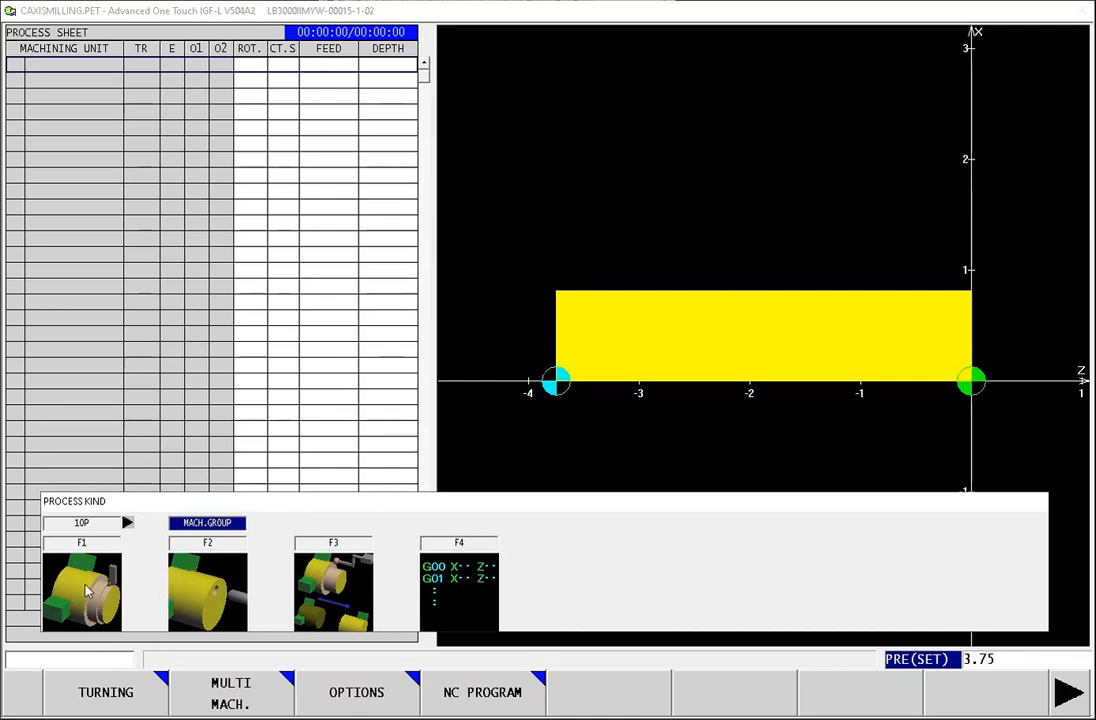
{"action": "left_click", "coordinate": [105, 693]}
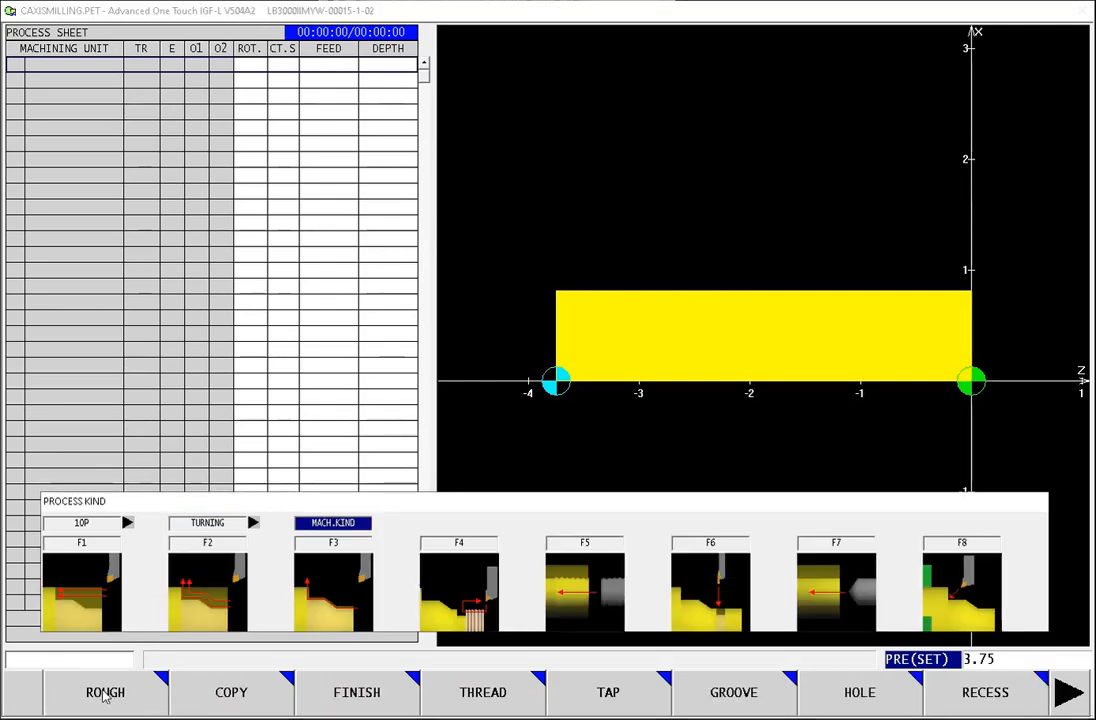
{"action": "left_click", "coordinate": [105, 693]}
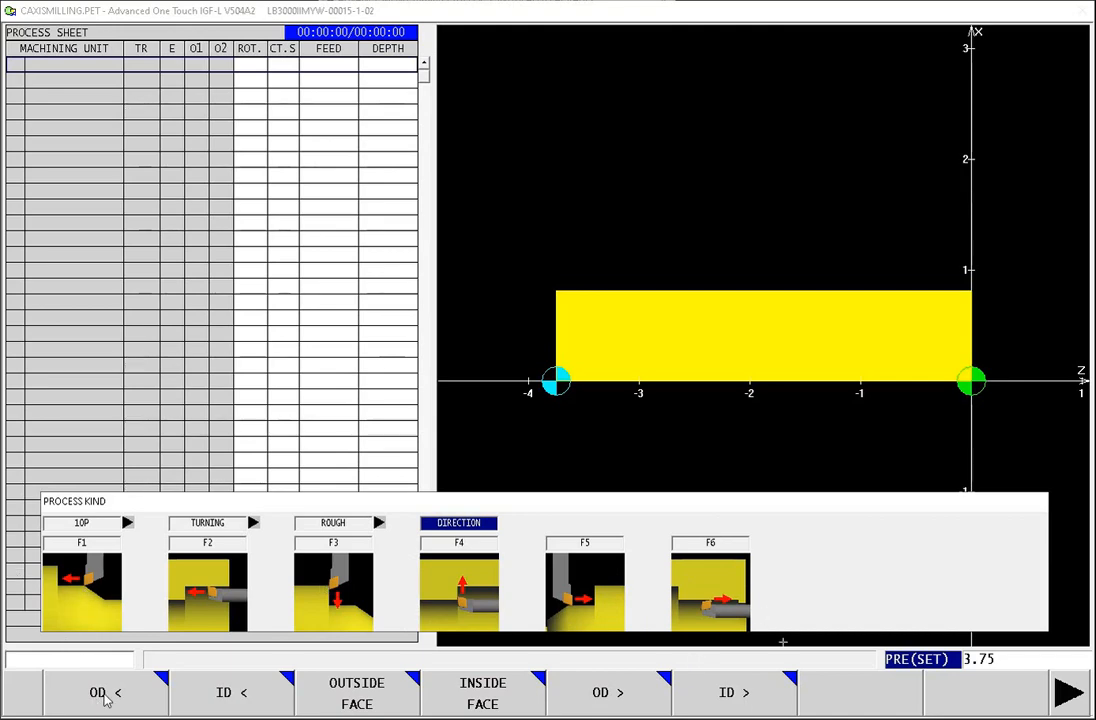
{"action": "left_click", "coordinate": [107, 697]}
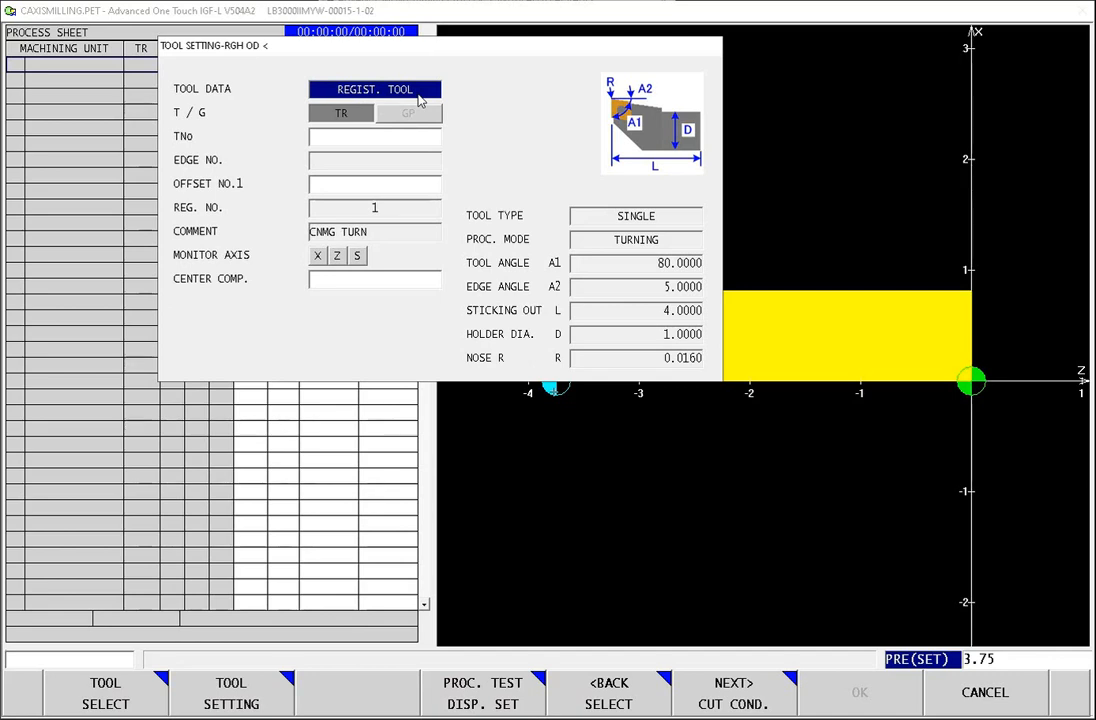
Step: Assign tool number 1 and offset number 1 to the rough OD tool, and accept the preset cutting conditions
{"action": "left_click", "coordinate": [380, 140]}
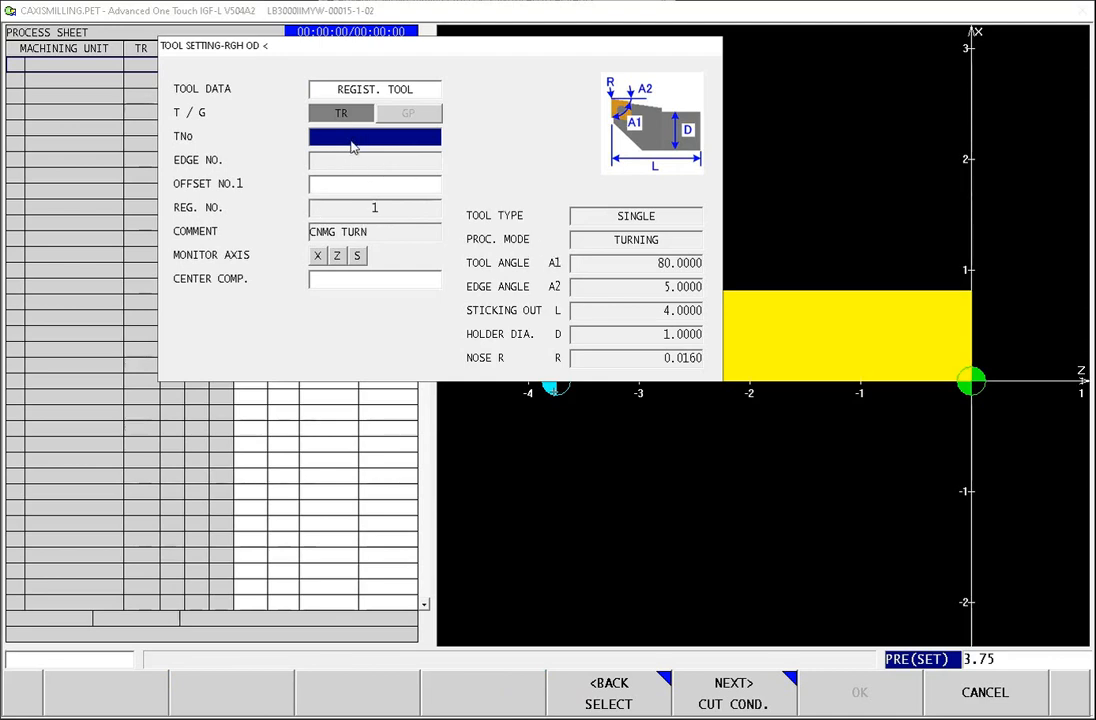
{"action": "type", "text": "1"}
{"action": "key", "text": "Return"}
{"action": "type", "text": "1"}
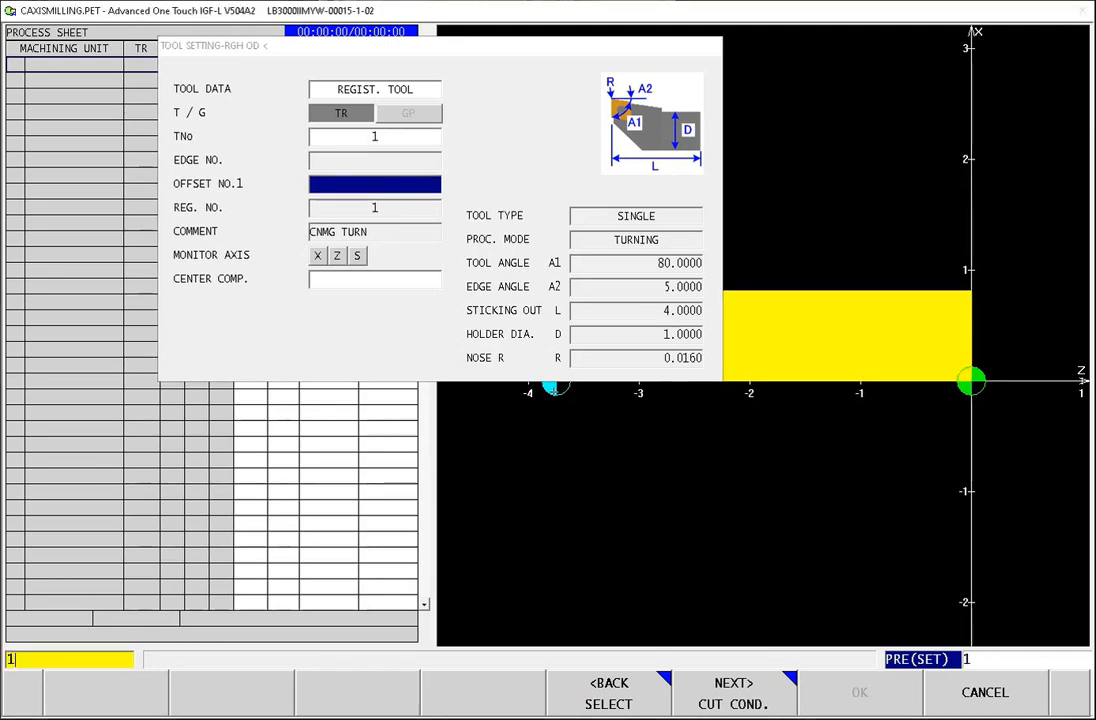
{"action": "key", "text": "Return"}
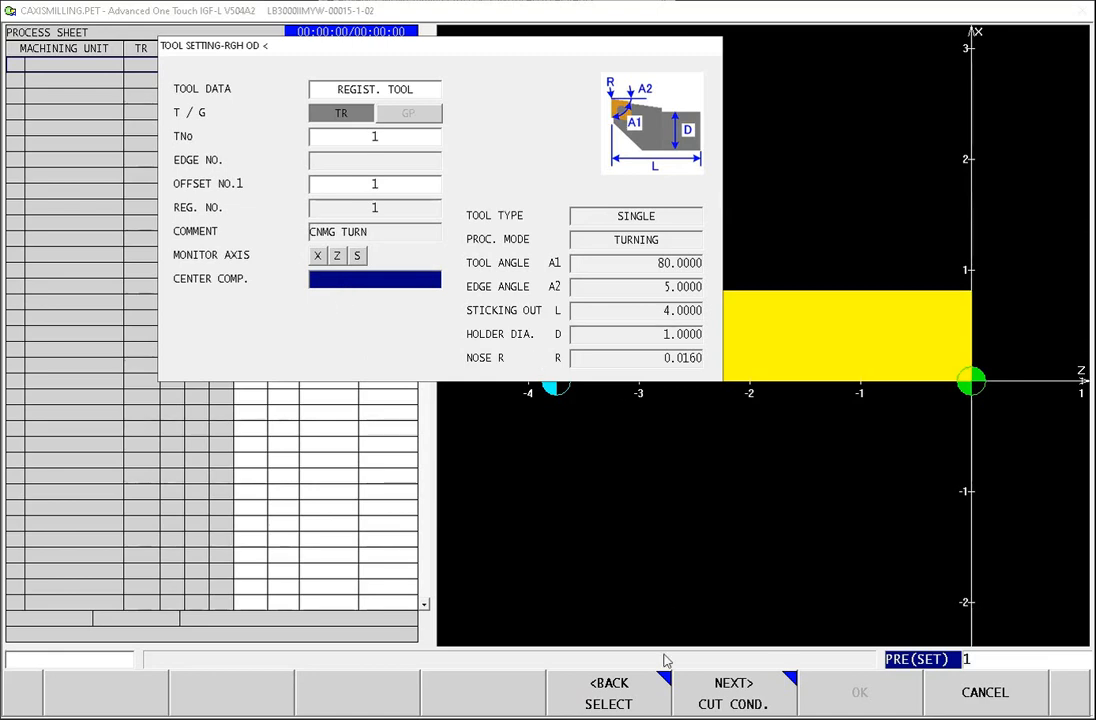
{"action": "left_click", "coordinate": [740, 690]}
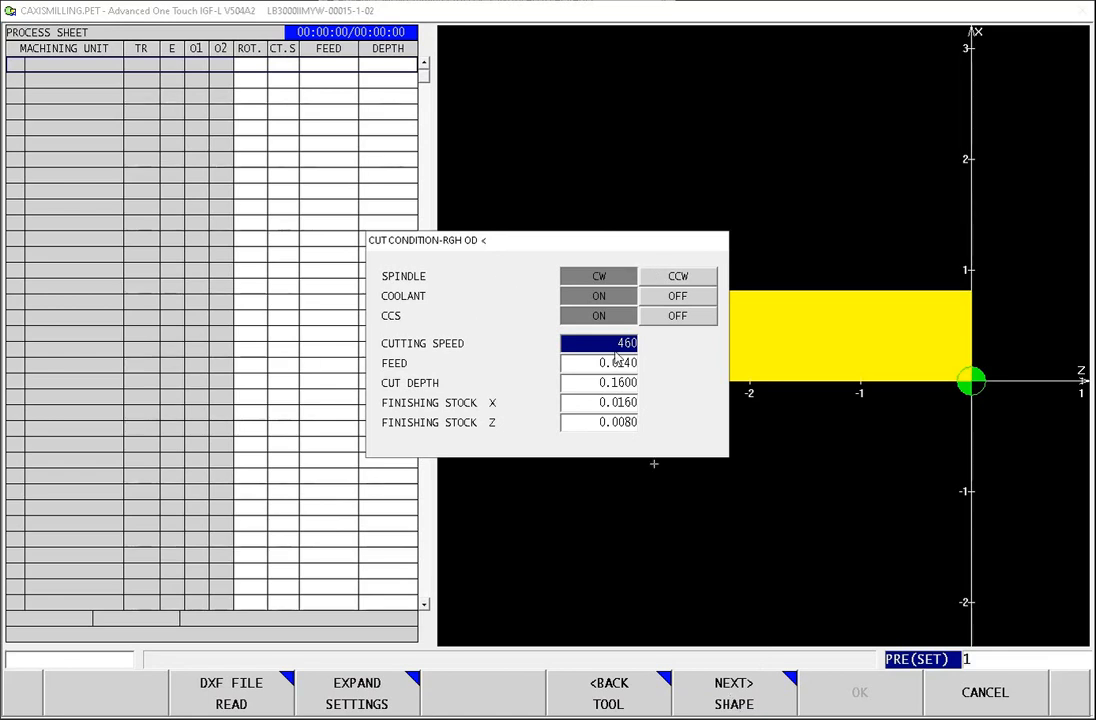
{"action": "left_click", "coordinate": [749, 698]}
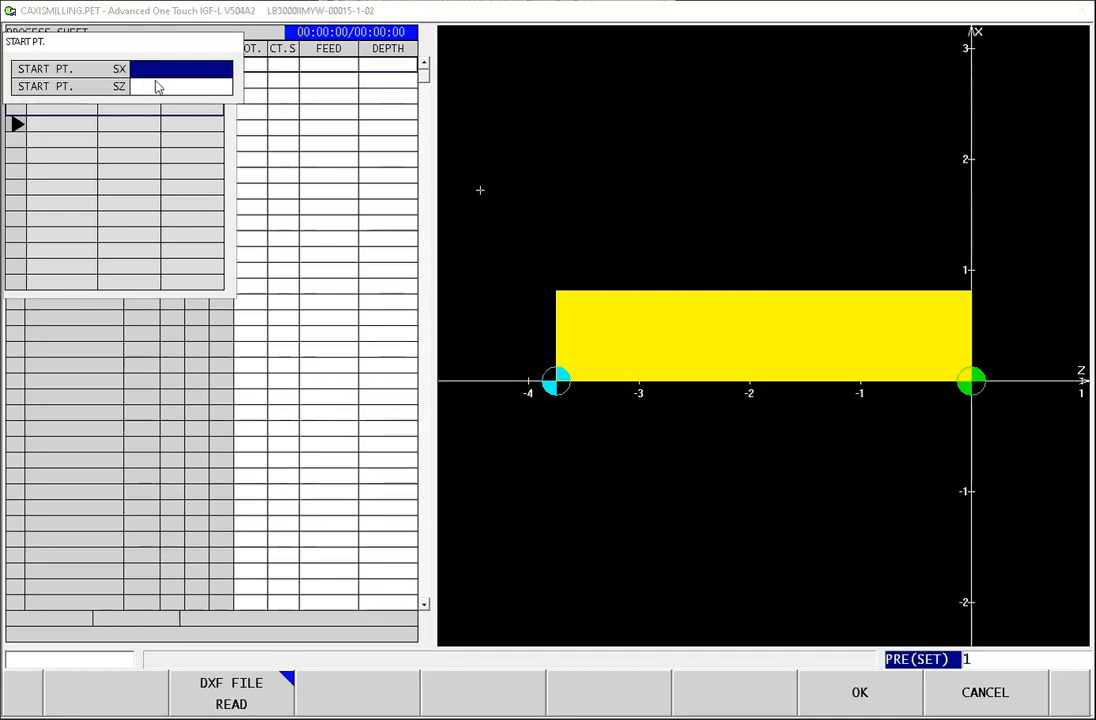
Step: Set the turning shape's start point to X 0.6 and Z 0
{"action": "type", "text": ".6"}
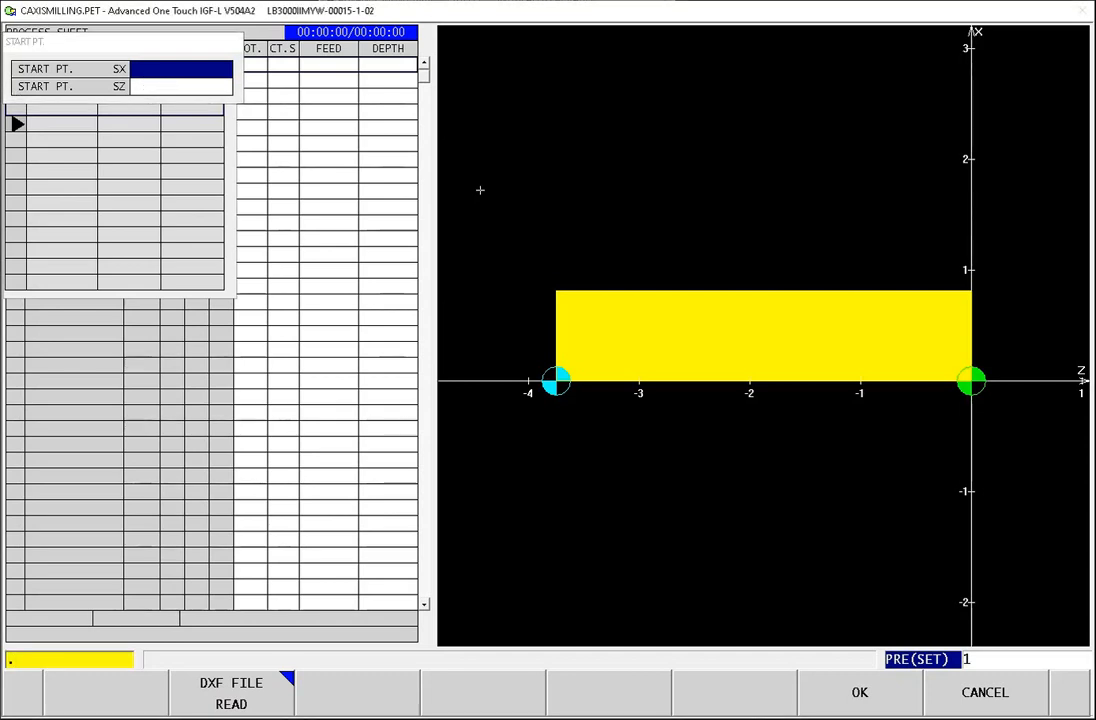
{"action": "key", "text": "Return"}
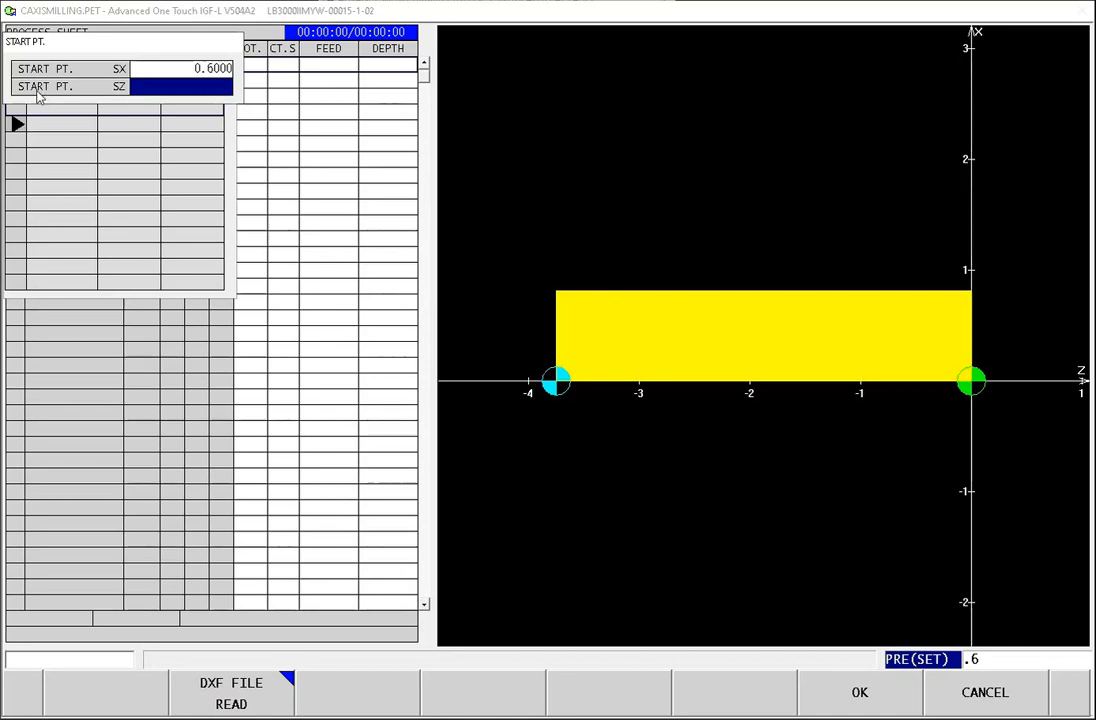
{"action": "type", "text": "0"}
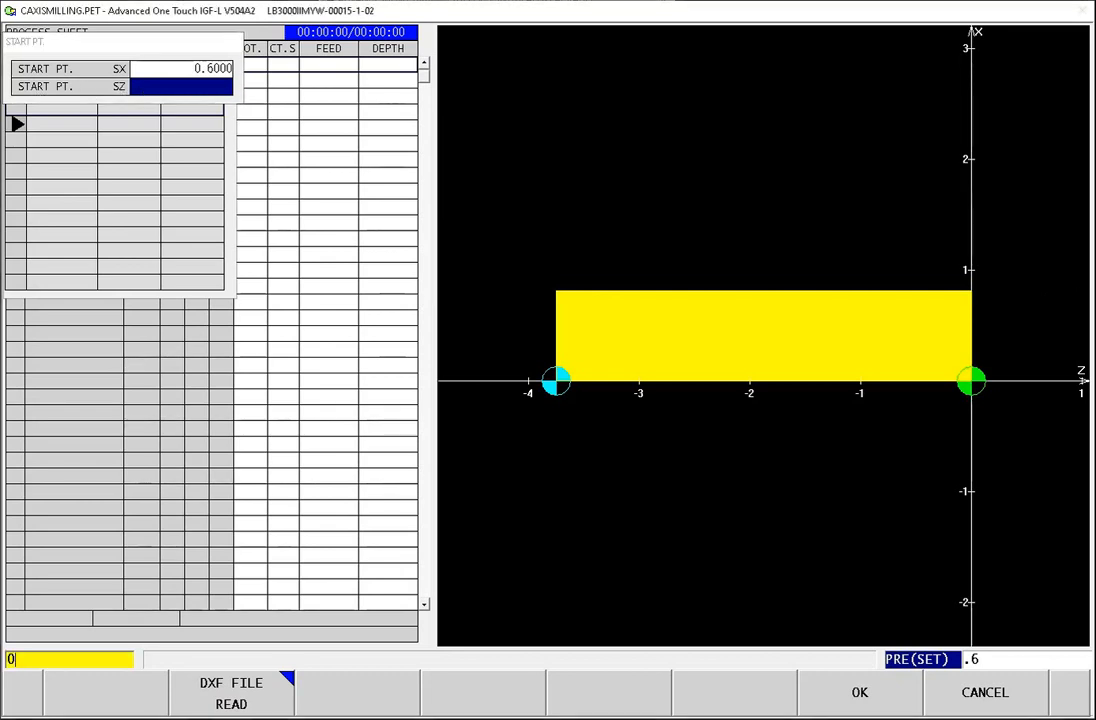
{"action": "key", "text": "Return"}
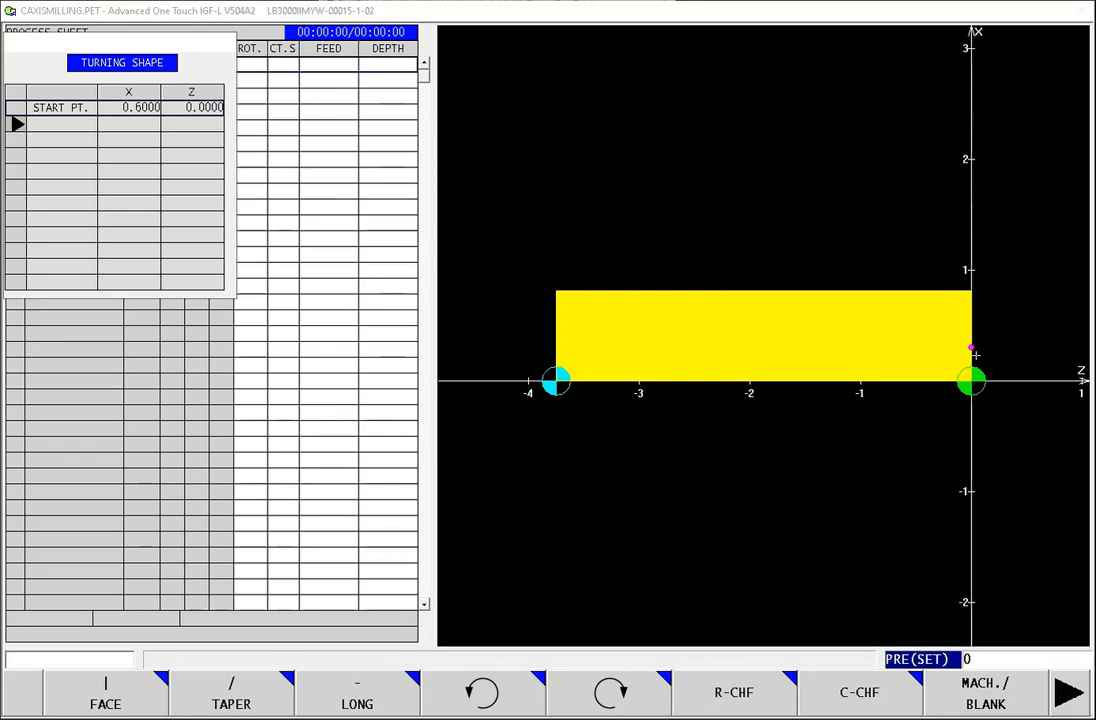
Step: Add a face element to the turning shape with rough surface finish and an end point of X 0.875
{"action": "left_click", "coordinate": [107, 705]}
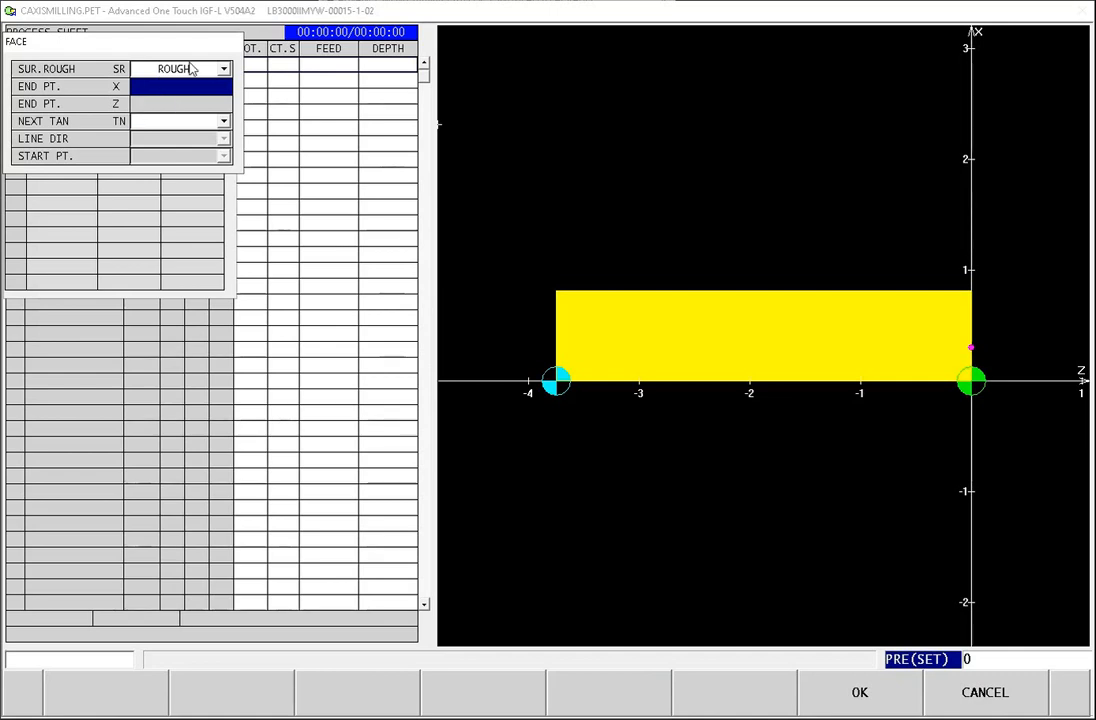
{"action": "left_click", "coordinate": [199, 70]}
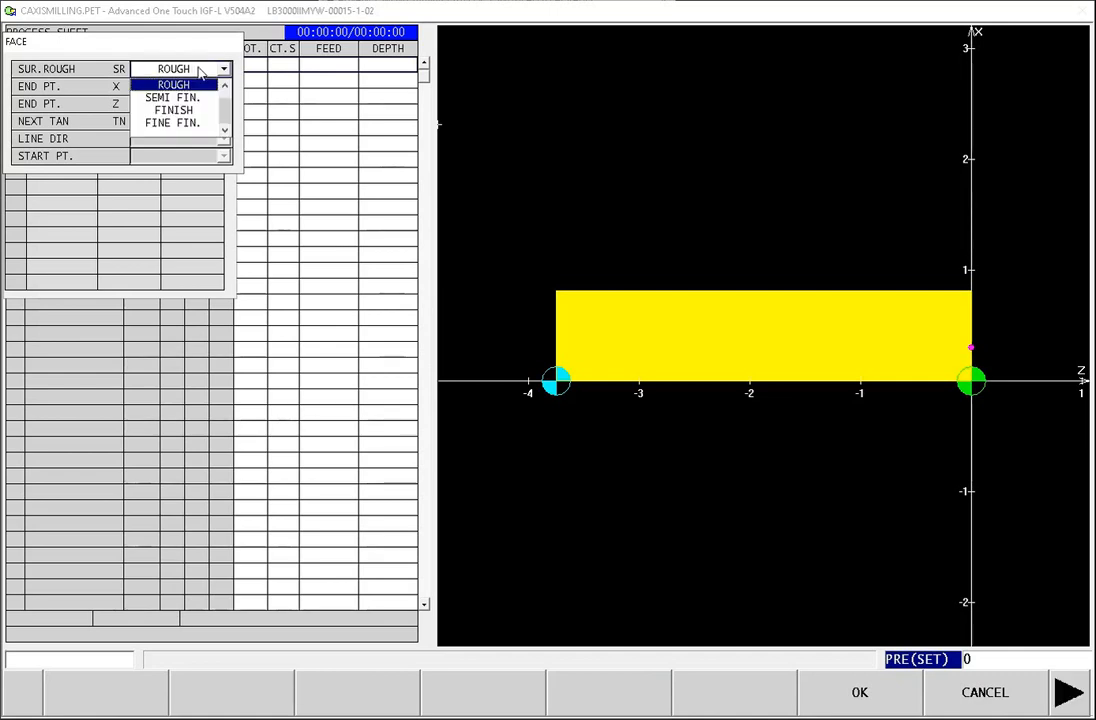
{"action": "left_click", "coordinate": [189, 87]}
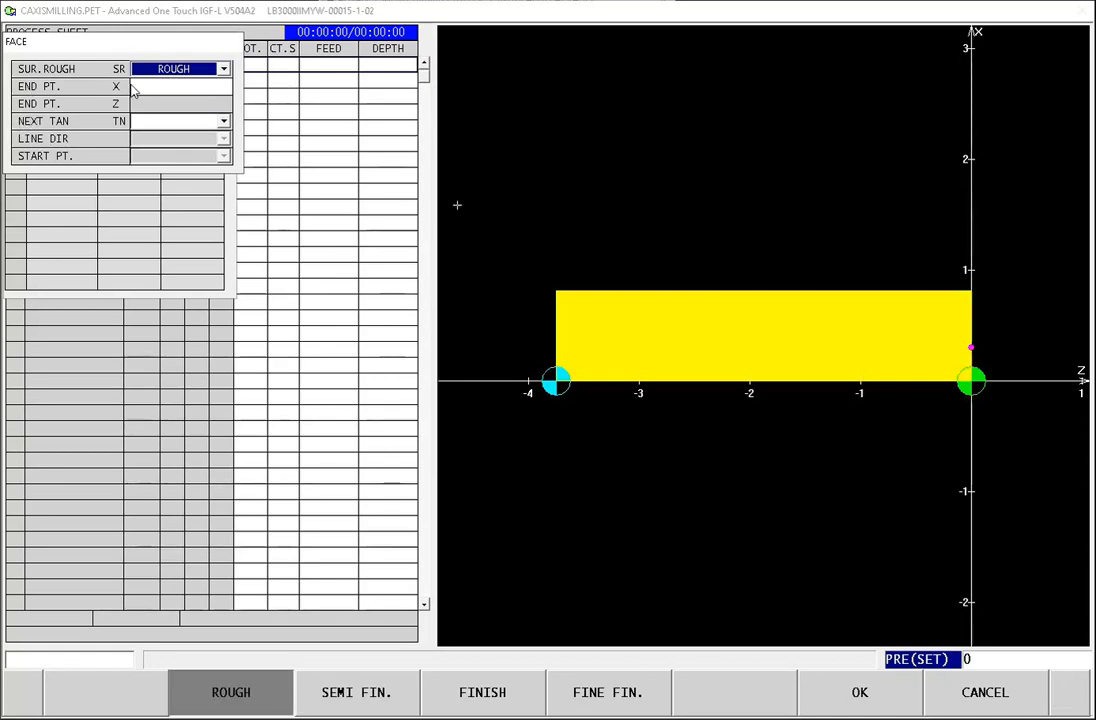
{"action": "left_click", "coordinate": [146, 90]}
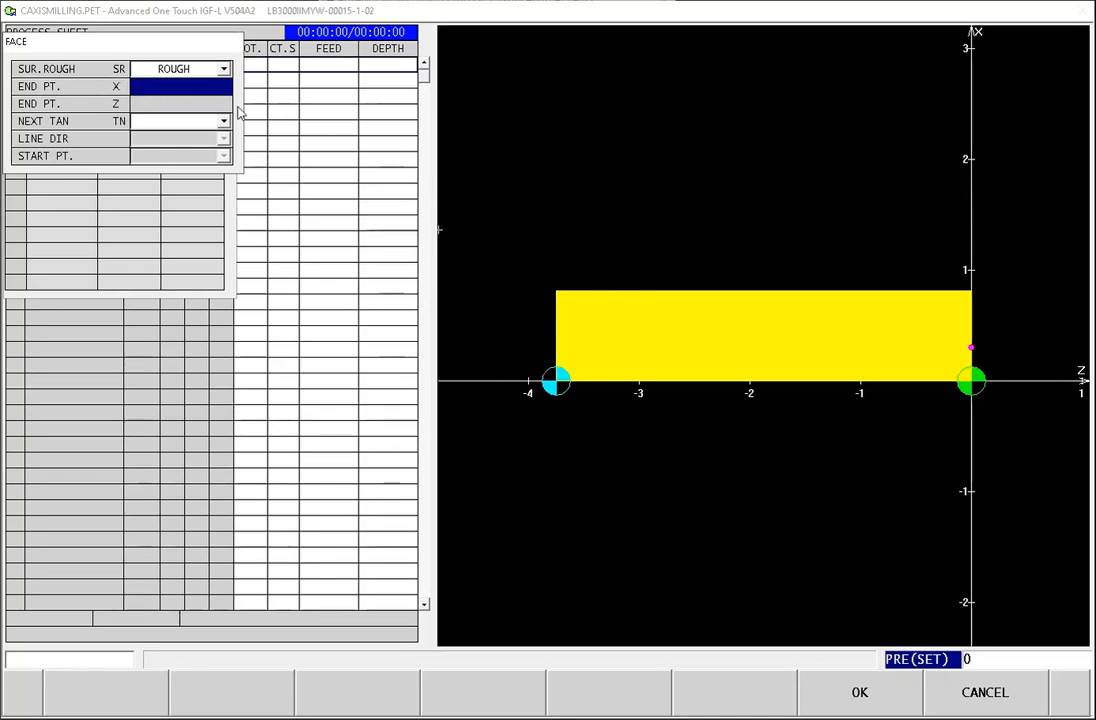
{"action": "type", "text": ".875"}
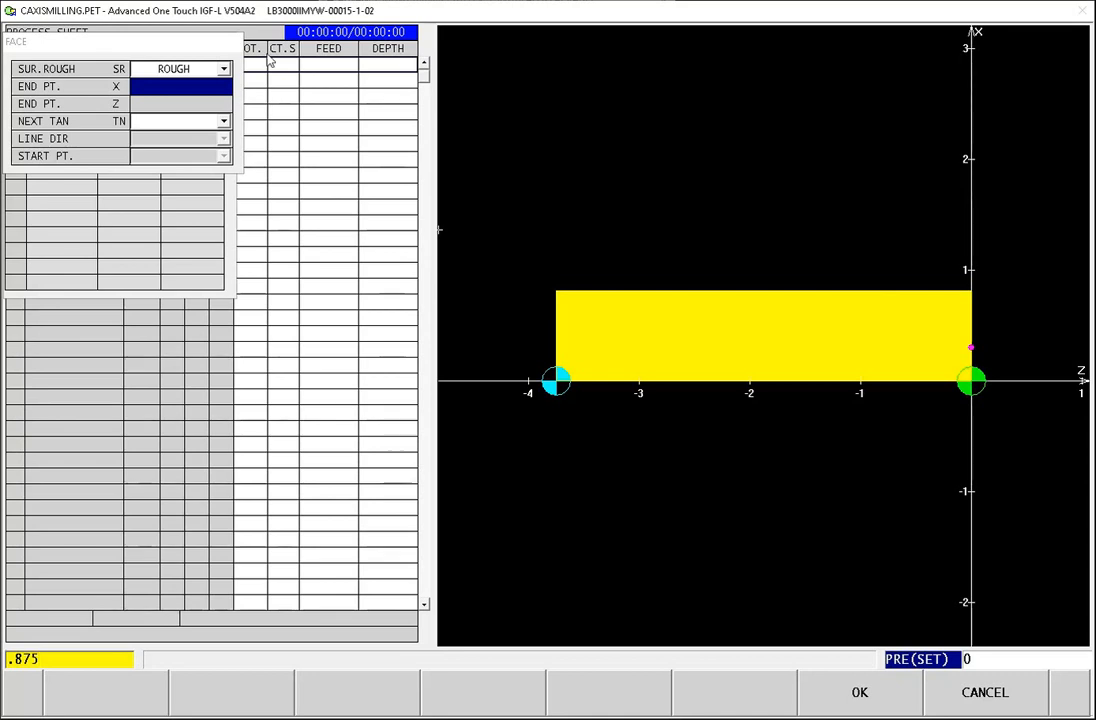
{"action": "key", "text": "Return"}
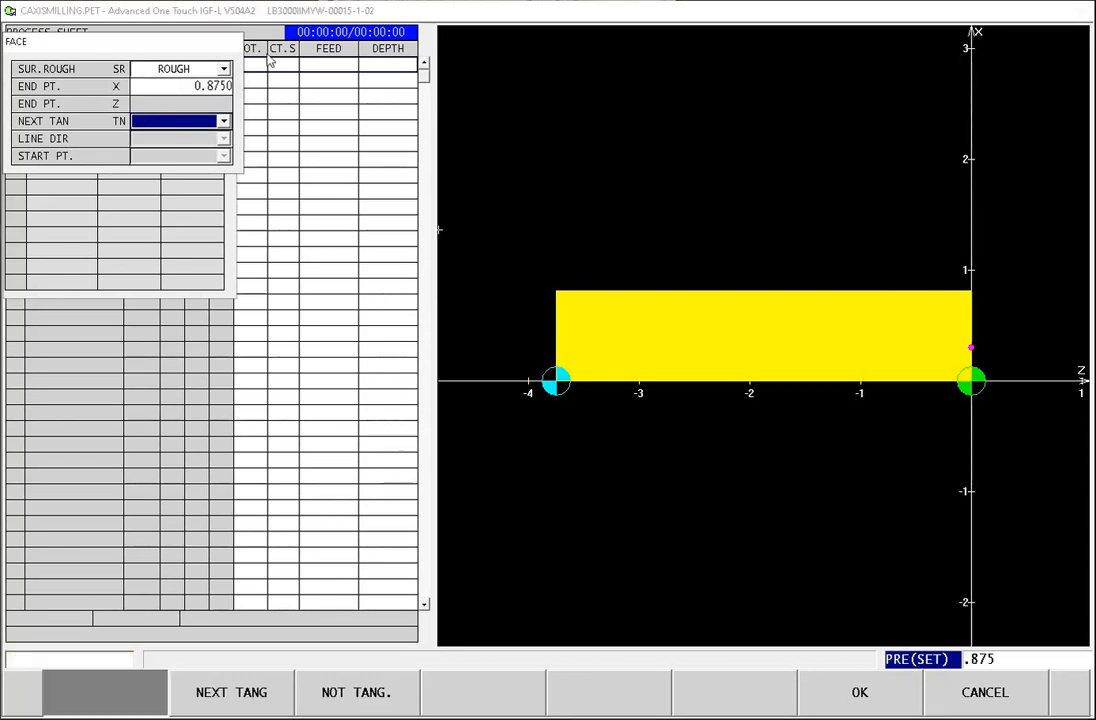
{"action": "left_click", "coordinate": [866, 706]}
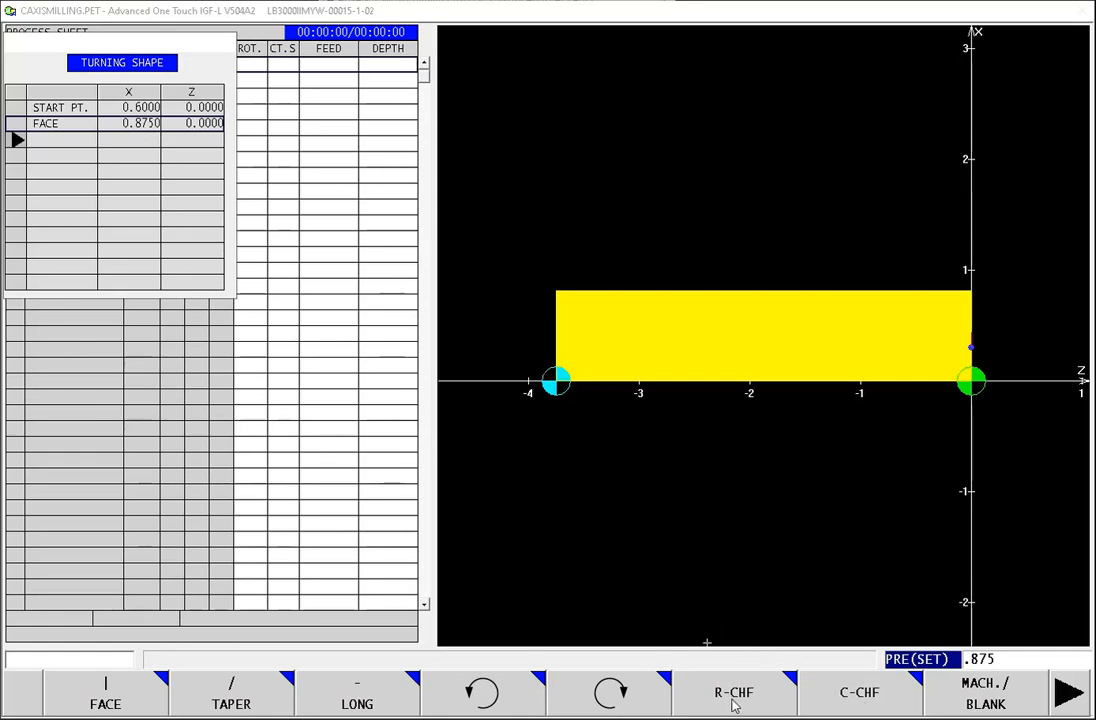
Step: Add a C-chamfer to the turning shape with fine finish surface roughness and a chamfer size of 0.09
{"action": "left_click", "coordinate": [864, 700]}
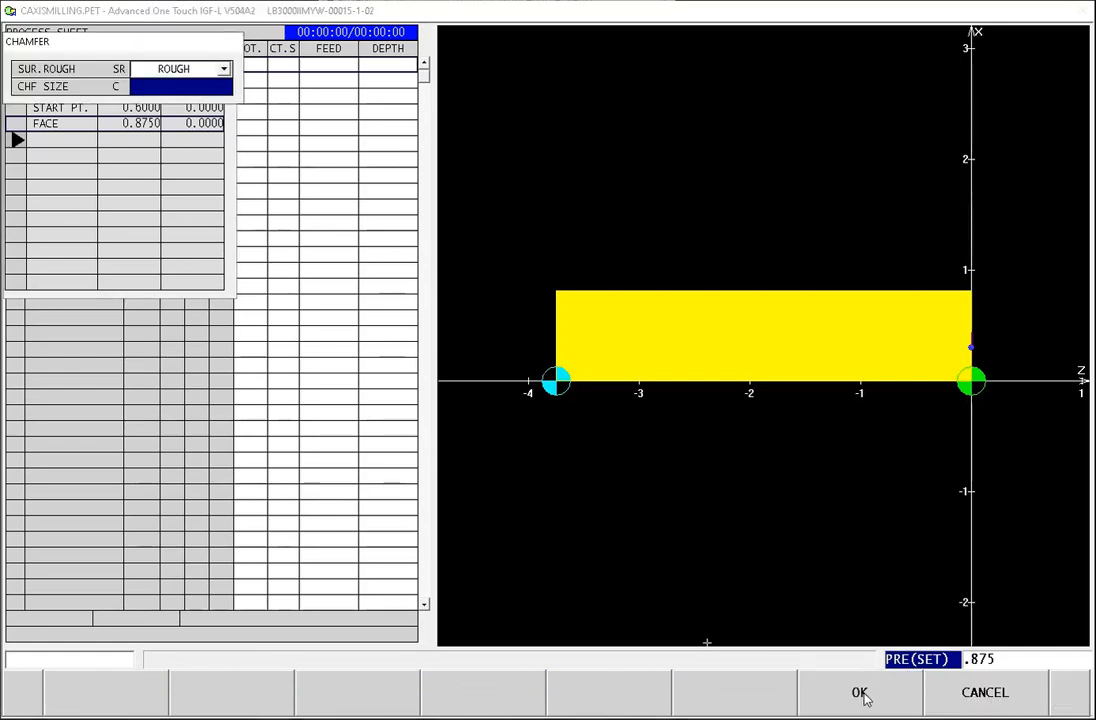
{"action": "left_click", "coordinate": [176, 70]}
{"action": "key", "text": "Down"}
{"action": "key", "text": "Down"}
{"action": "key", "text": "Down"}
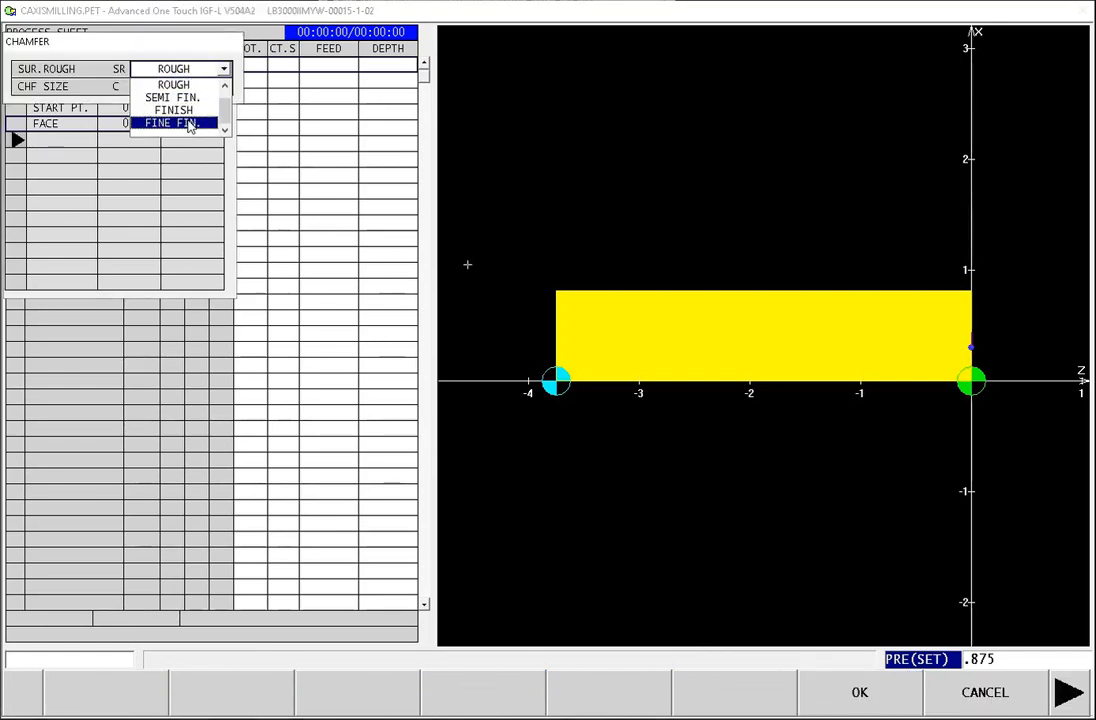
{"action": "key", "text": "Return"}
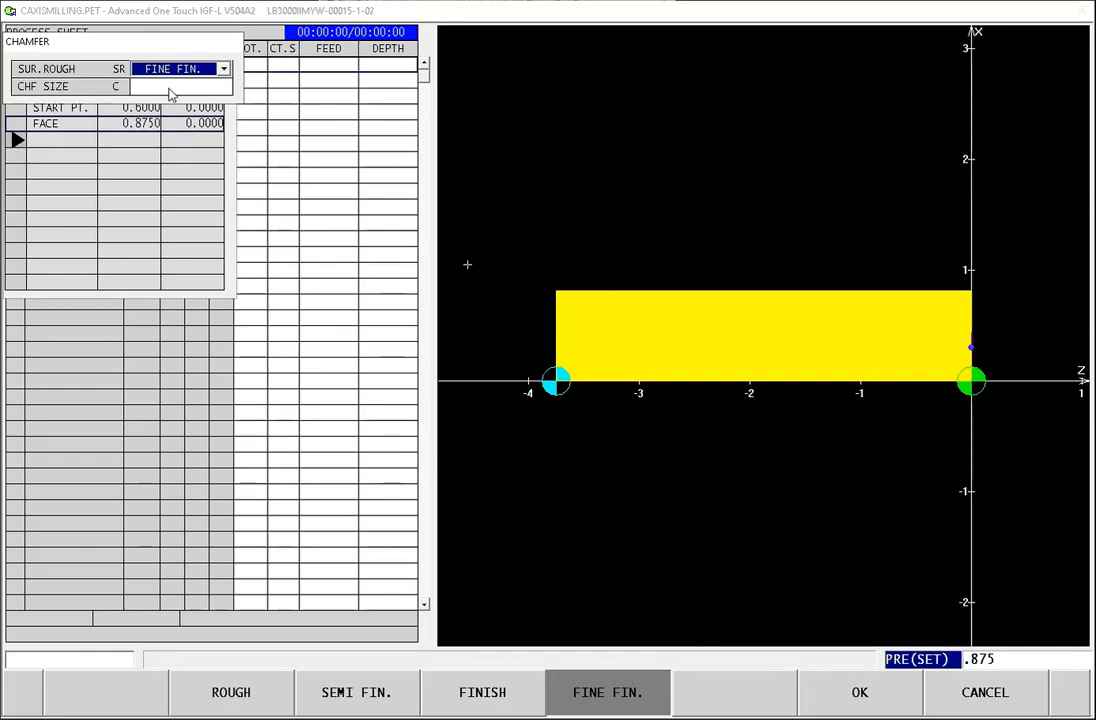
{"action": "left_click", "coordinate": [160, 87]}
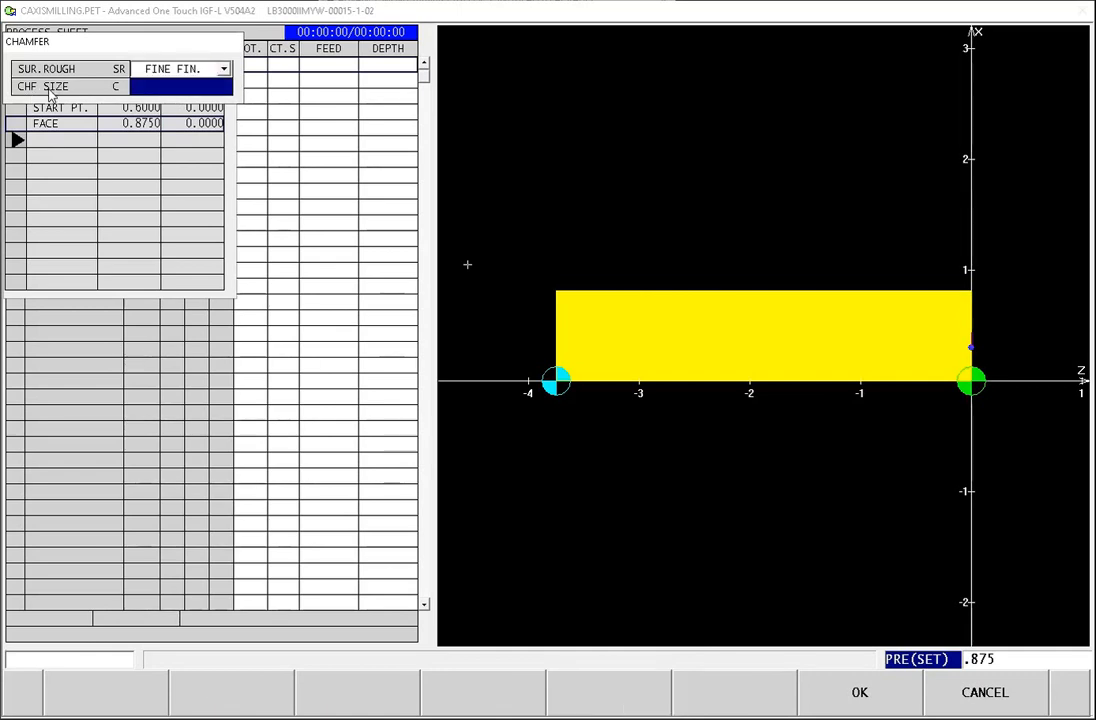
{"action": "type", "text": ".09"}
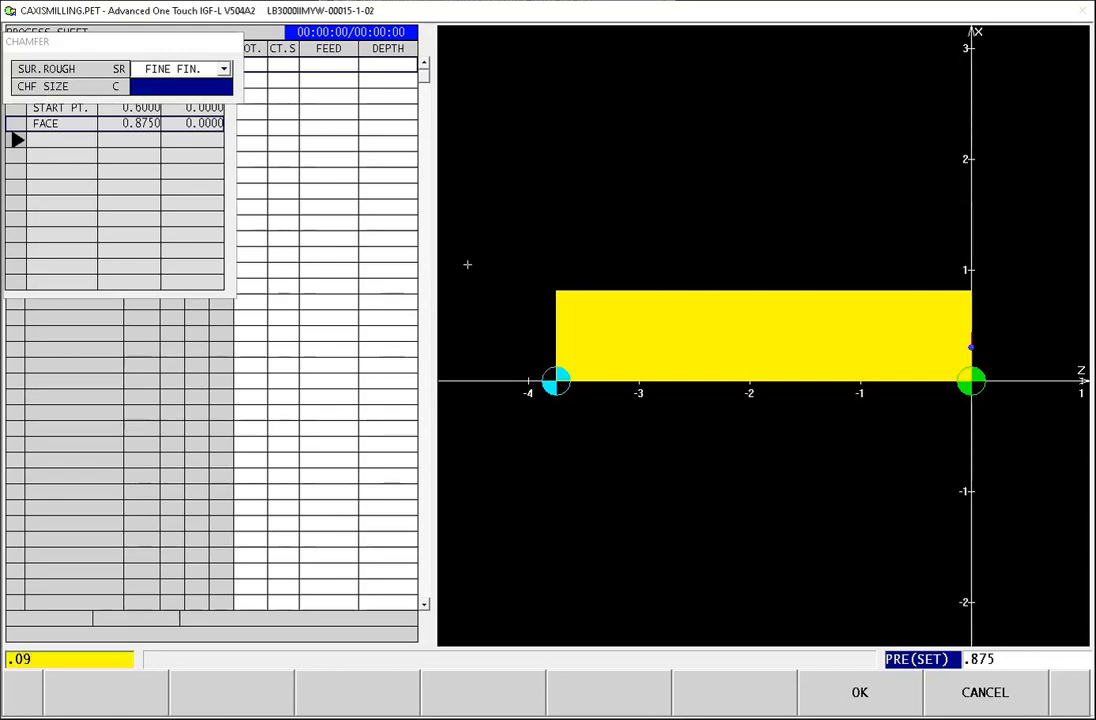
{"action": "key", "text": "Return"}
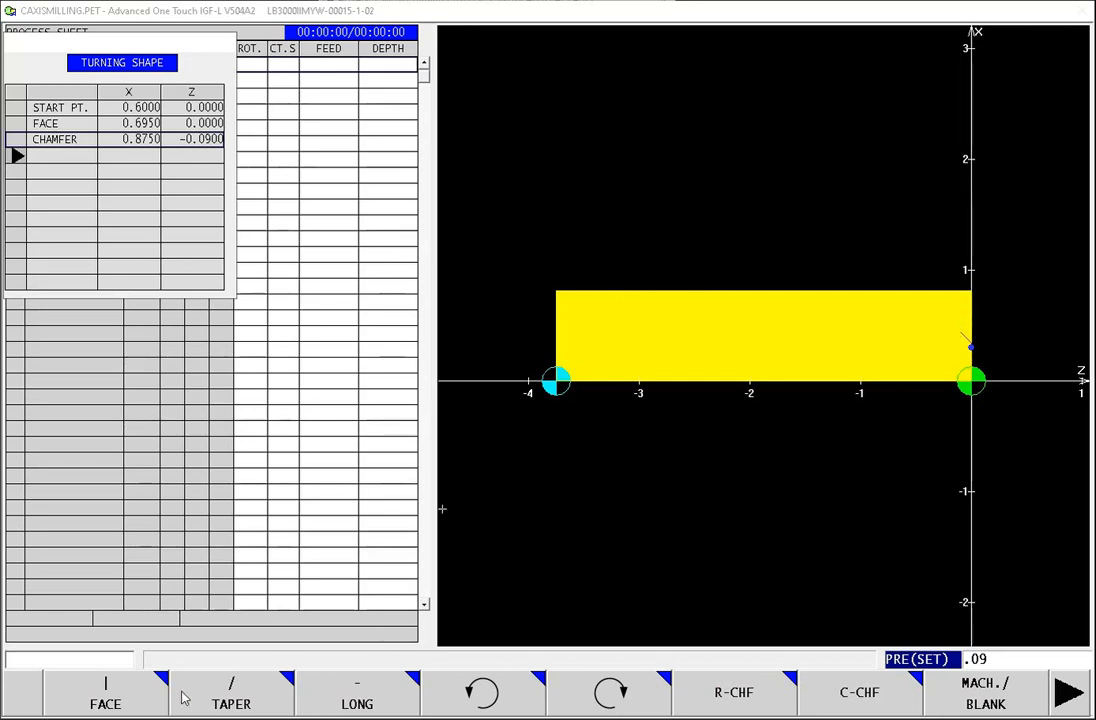
Step: Add a longitudinal element to the turning shape with rough surface finish and an end point of Z 3.25
{"action": "left_click", "coordinate": [357, 697]}
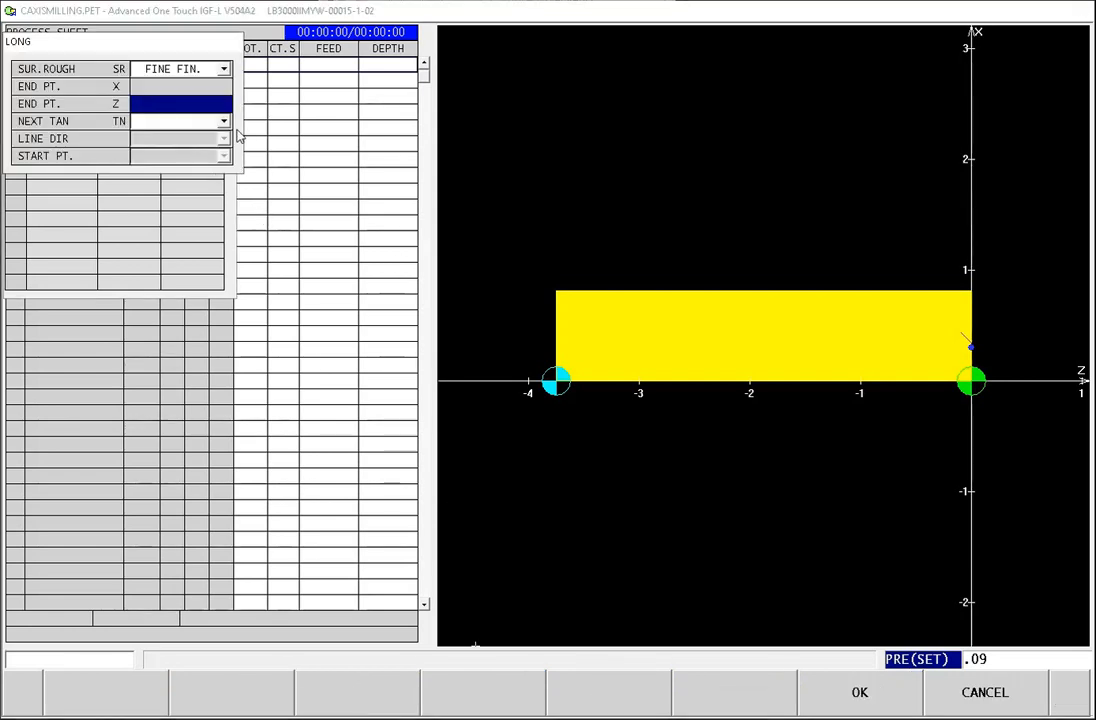
{"action": "left_click", "coordinate": [196, 68]}
{"action": "left_click", "coordinate": [172, 81]}
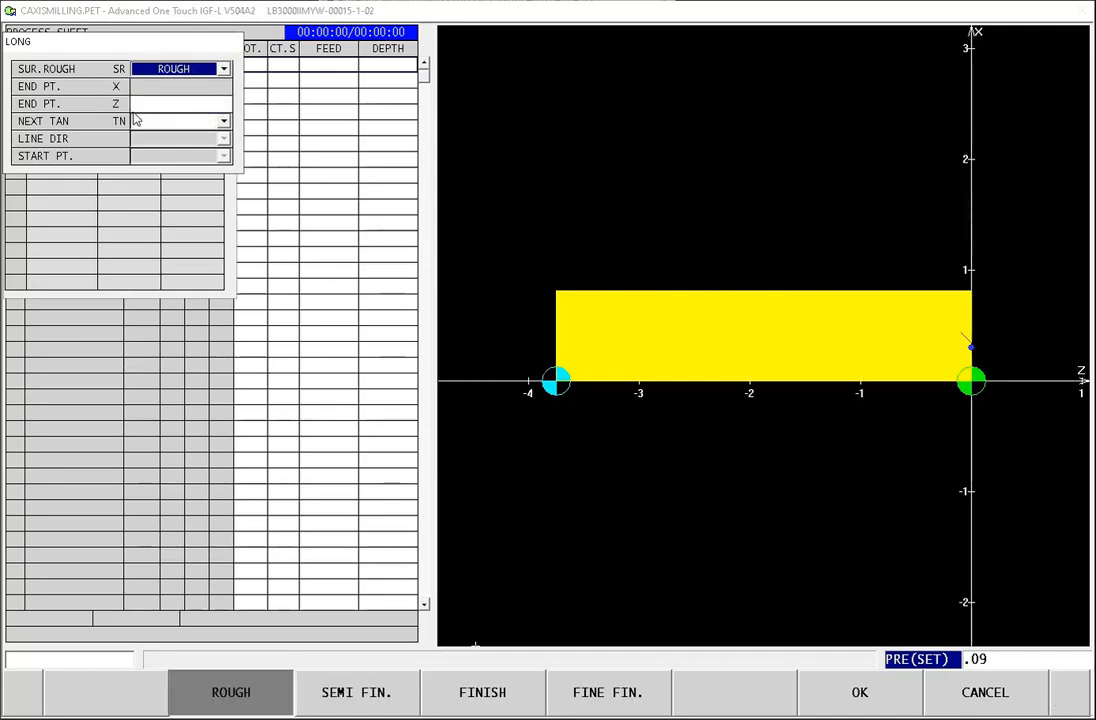
{"action": "left_click", "coordinate": [141, 104]}
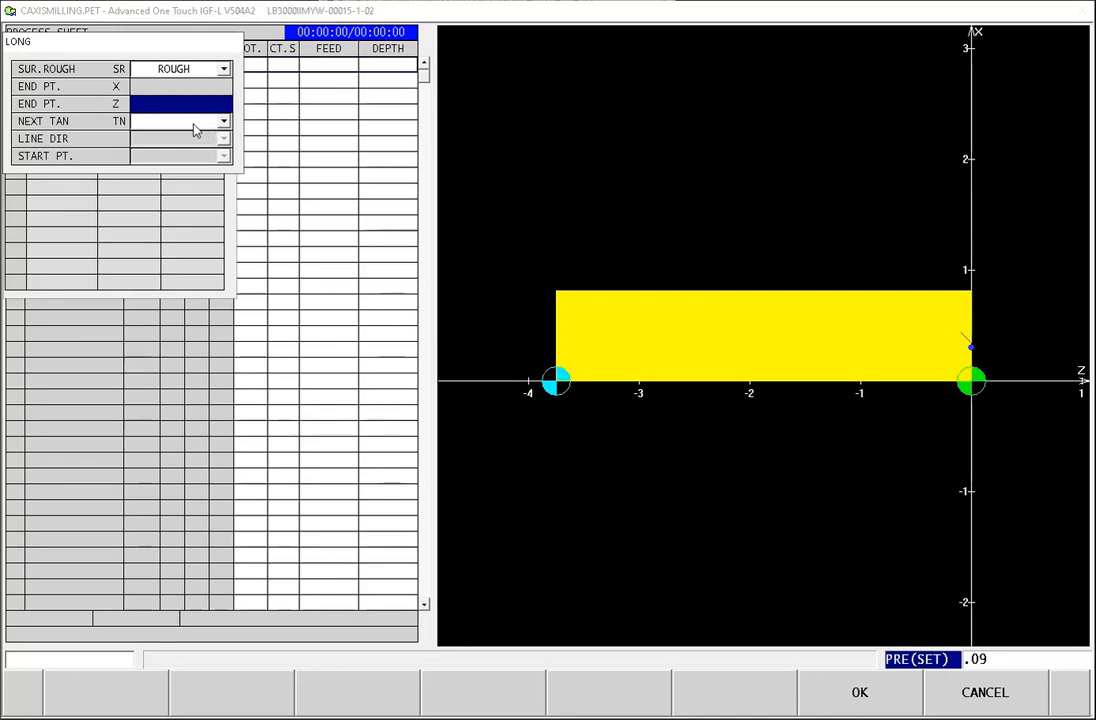
{"action": "type", "text": "3.25"}
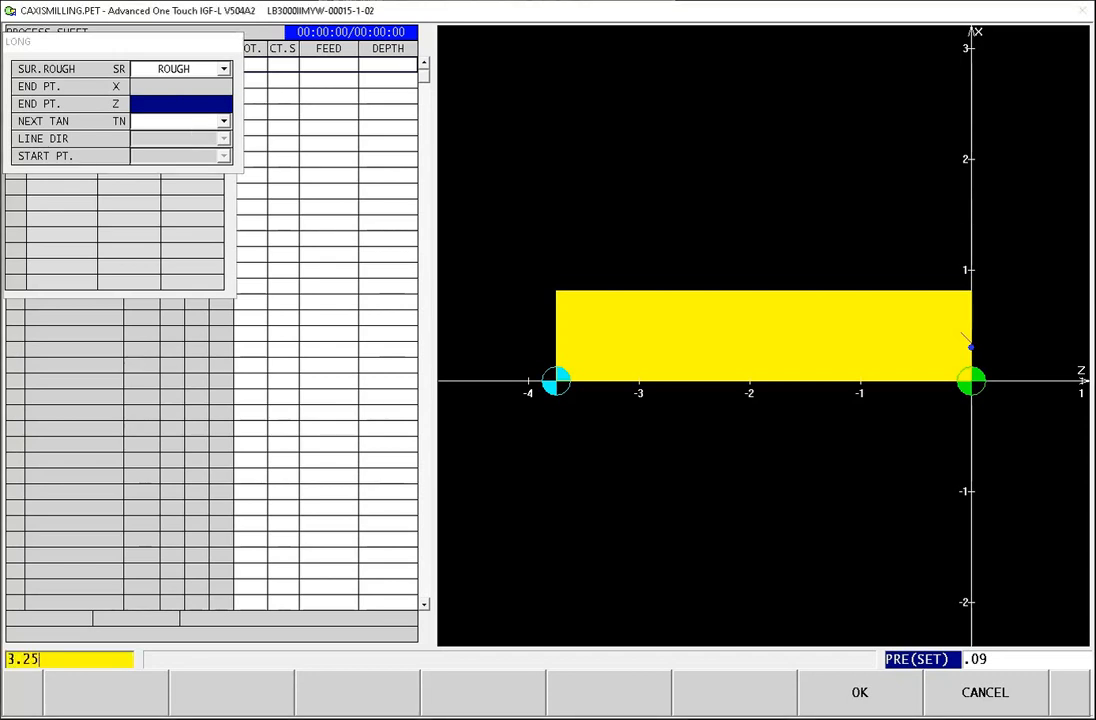
{"action": "key", "text": "BackSpace"}
{"action": "key", "text": "BackSpace"}
{"action": "key", "text": "BackSpace"}
{"action": "type", "text": "-3.25"}
{"action": "key", "text": "BackSpace"}
{"action": "key", "text": "BackSpace"}
{"action": "key", "text": "BackSpace"}
{"action": "key", "text": "Return"}
{"action": "left_click", "coordinate": [860, 690]}
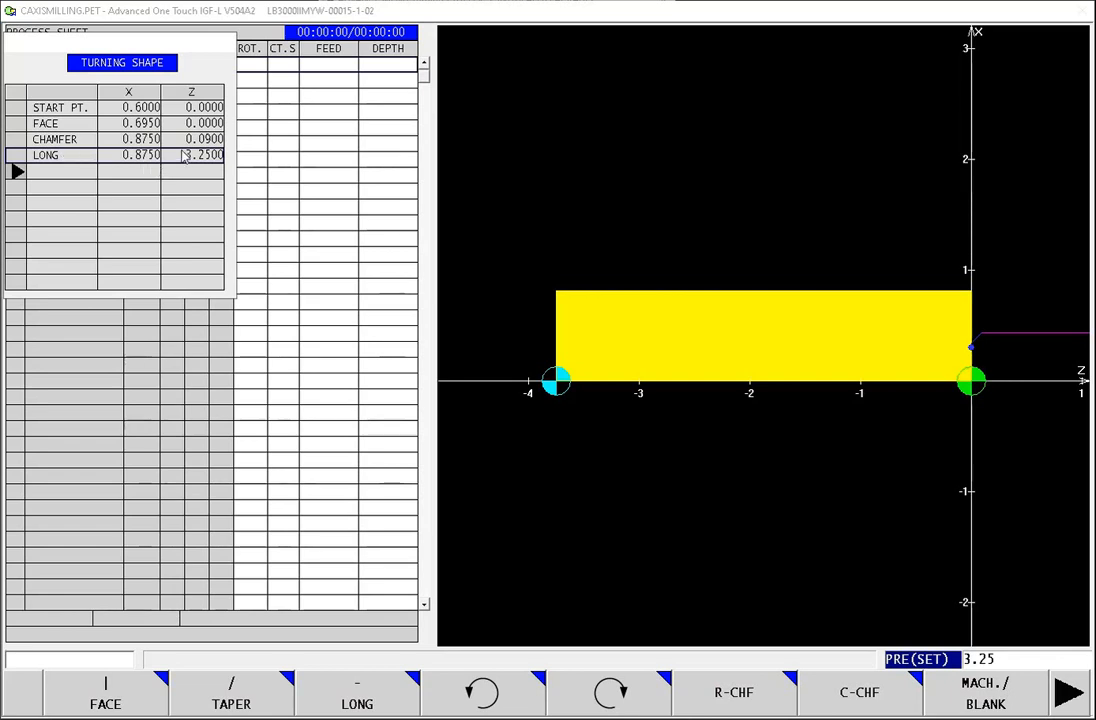
Step: Edit the longitudinal element and set its end point to Z -3.25
{"action": "left_click", "coordinate": [1068, 692]}
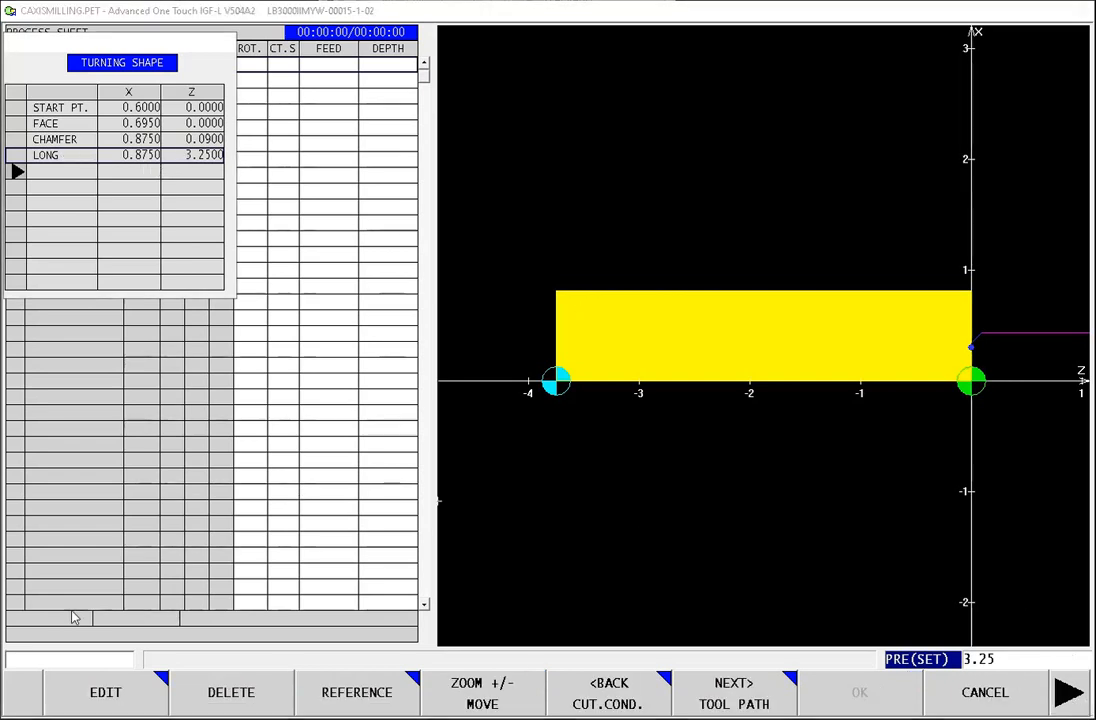
{"action": "left_click", "coordinate": [108, 695]}
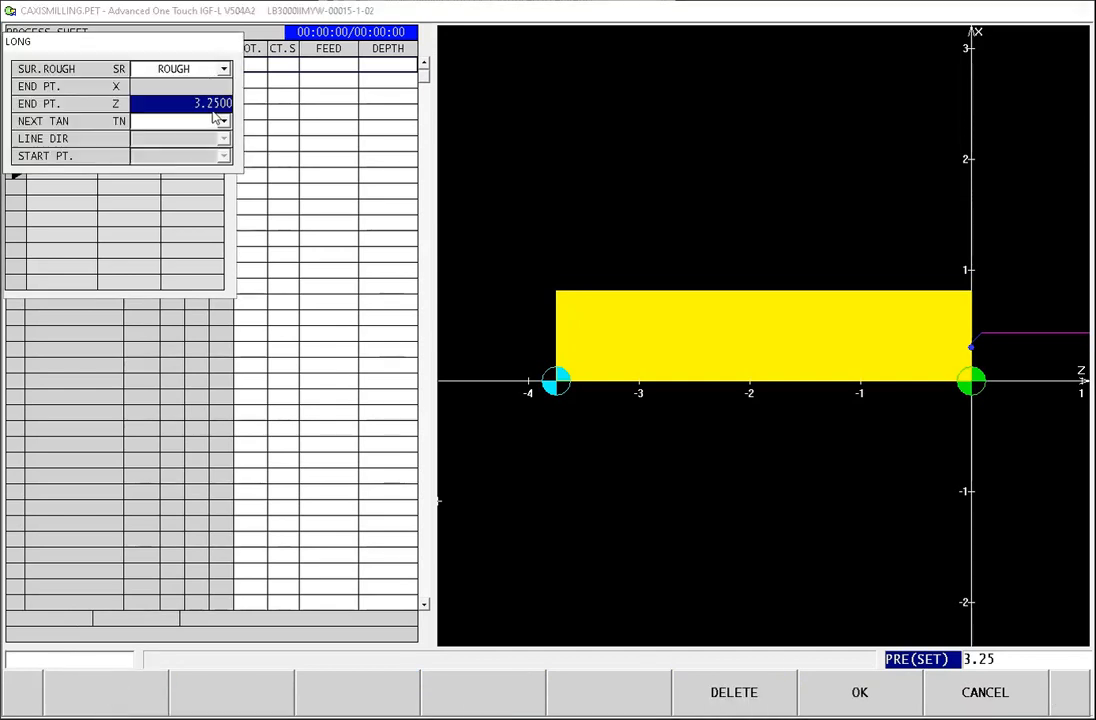
{"action": "type", "text": "-3.25"}
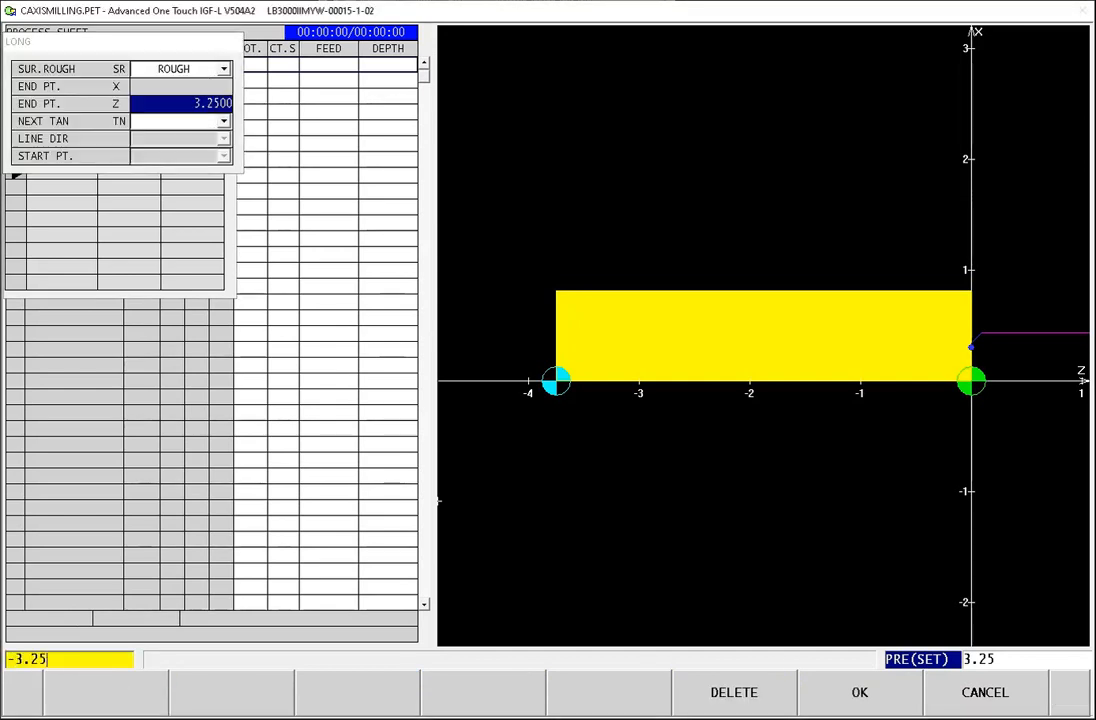
{"action": "key", "text": "Return"}
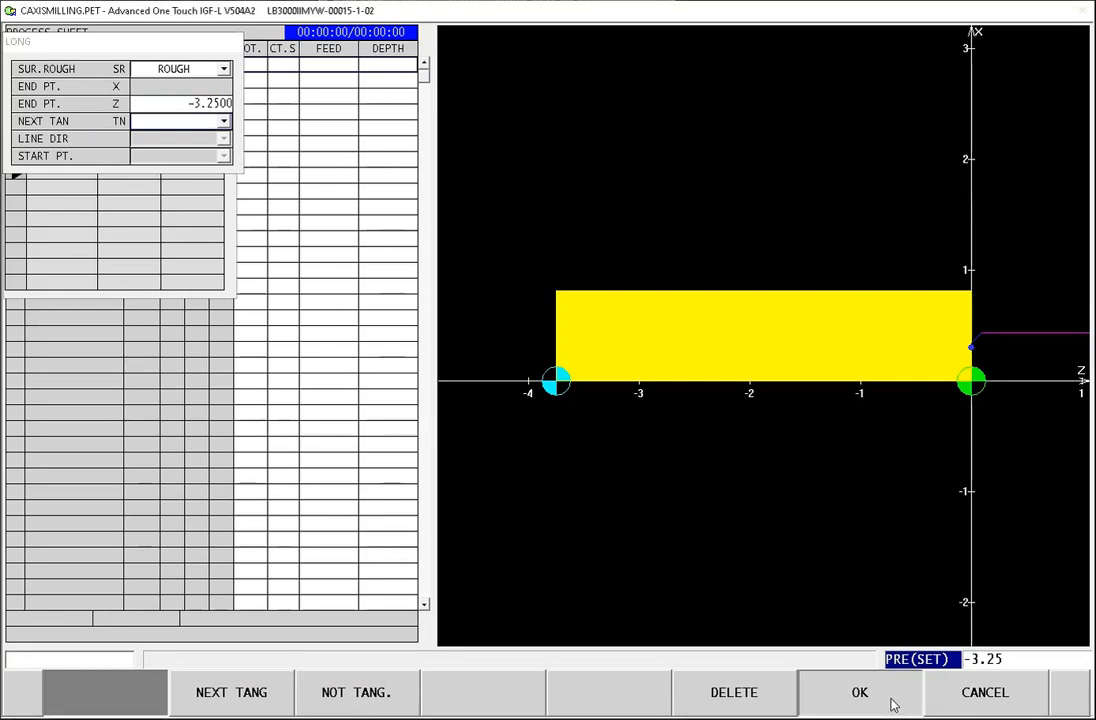
{"action": "left_click", "coordinate": [893, 705]}
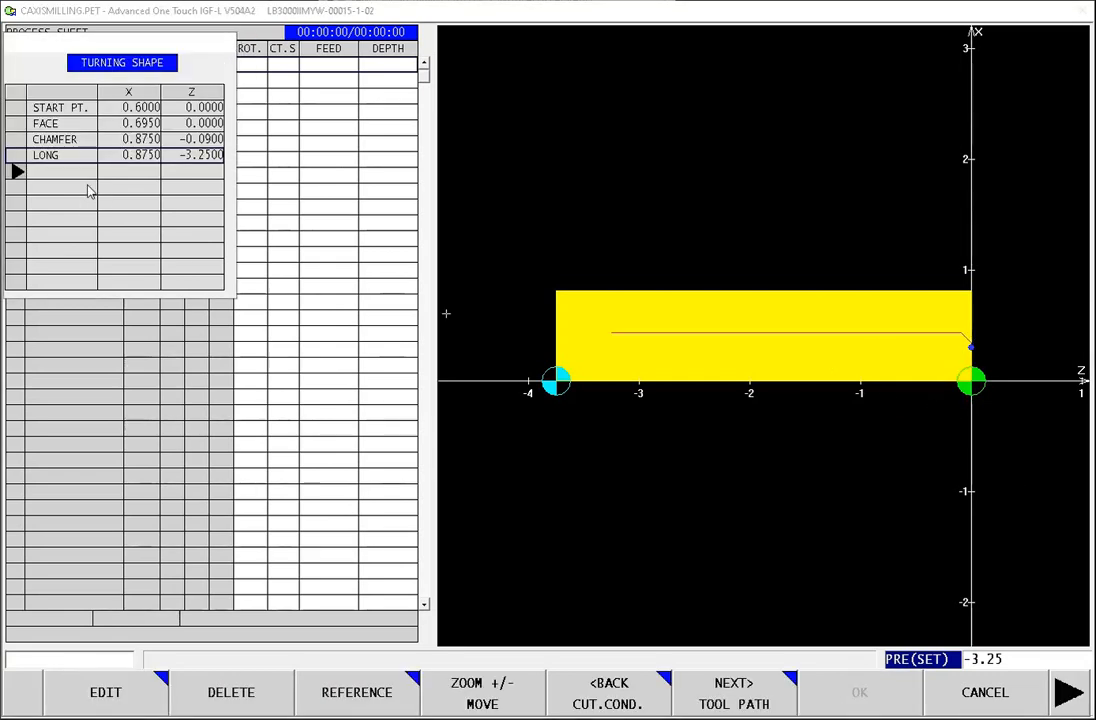
Step: Add a second face element to the turning shape with an end point of X 1.58, keeping the rough surface finish
{"action": "left_click", "coordinate": [1066, 700]}
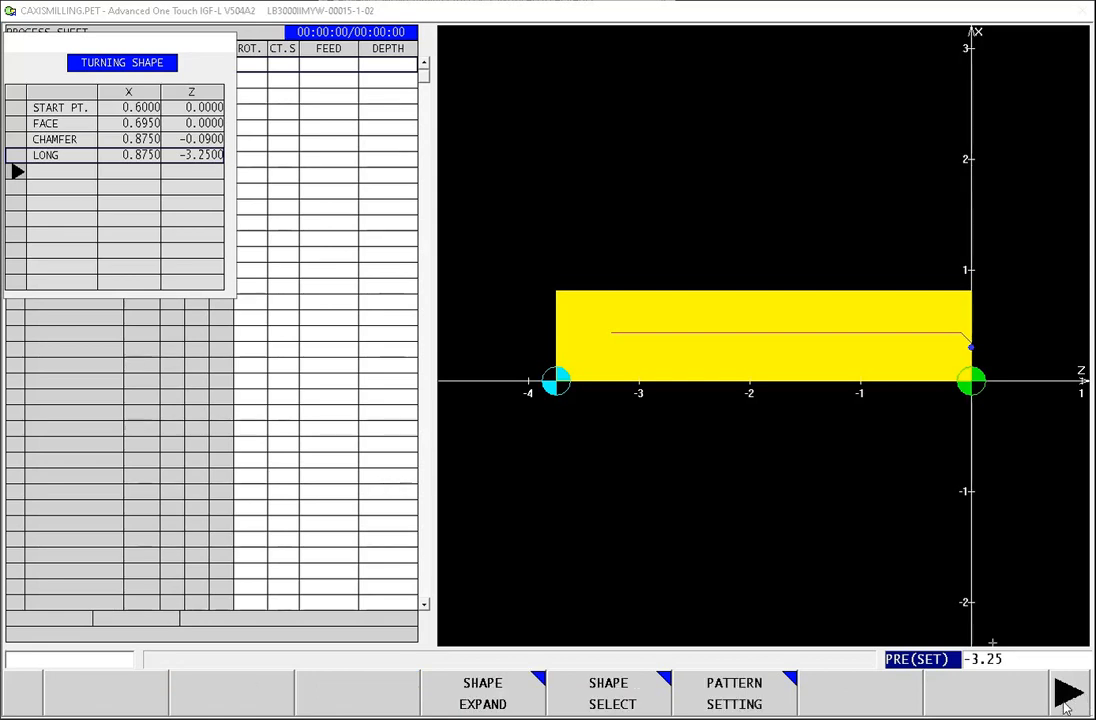
{"action": "left_click", "coordinate": [1066, 700]}
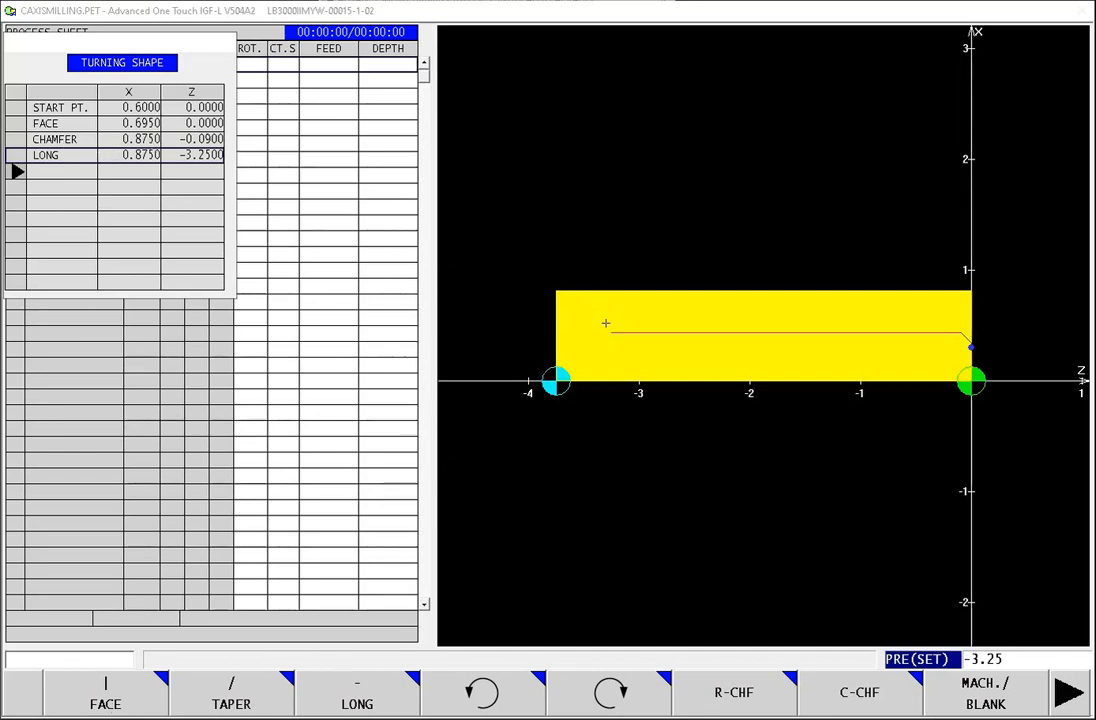
{"action": "left_click", "coordinate": [108, 700]}
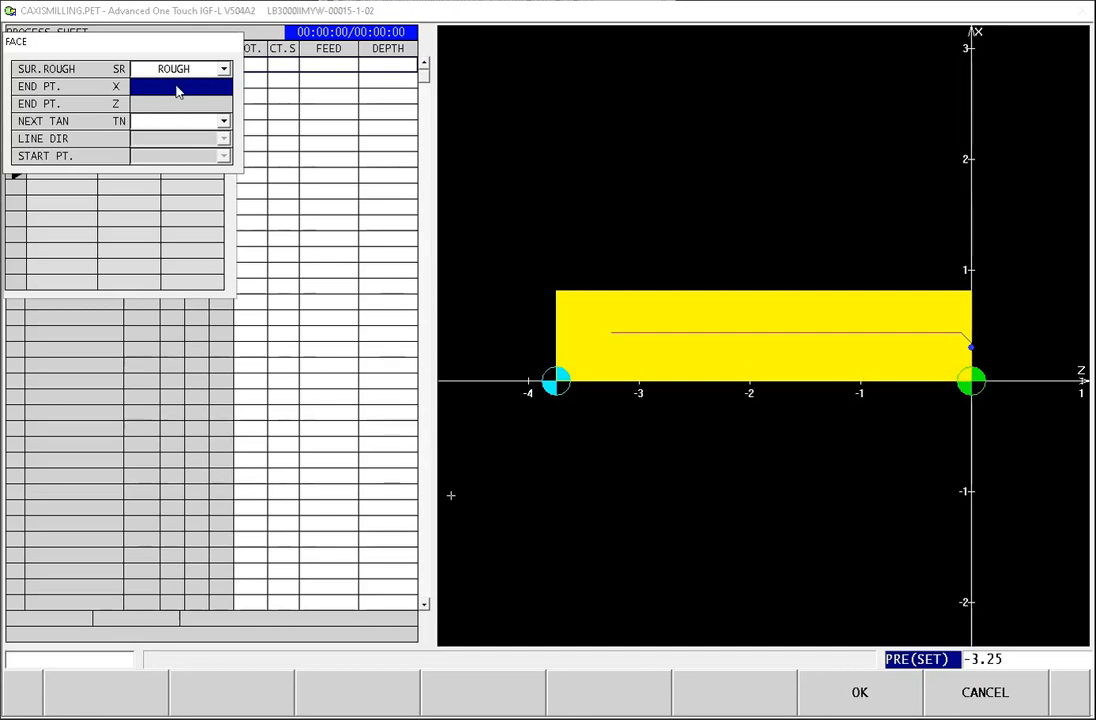
{"action": "type", "text": "1.58"}
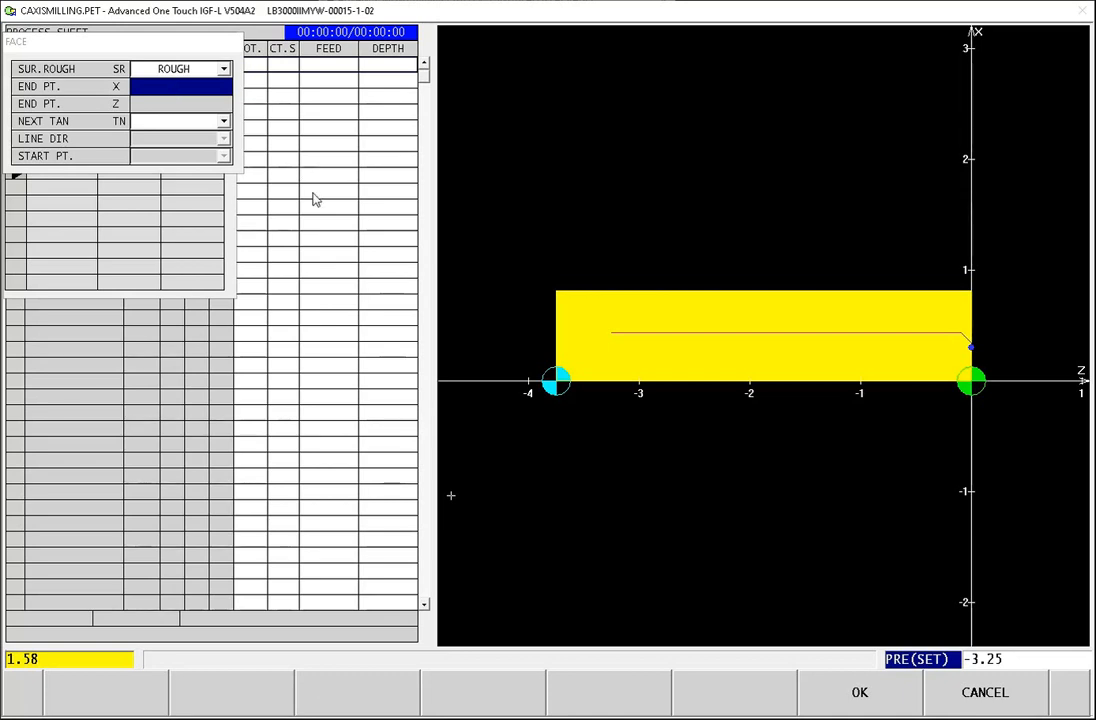
{"action": "key", "text": "Return"}
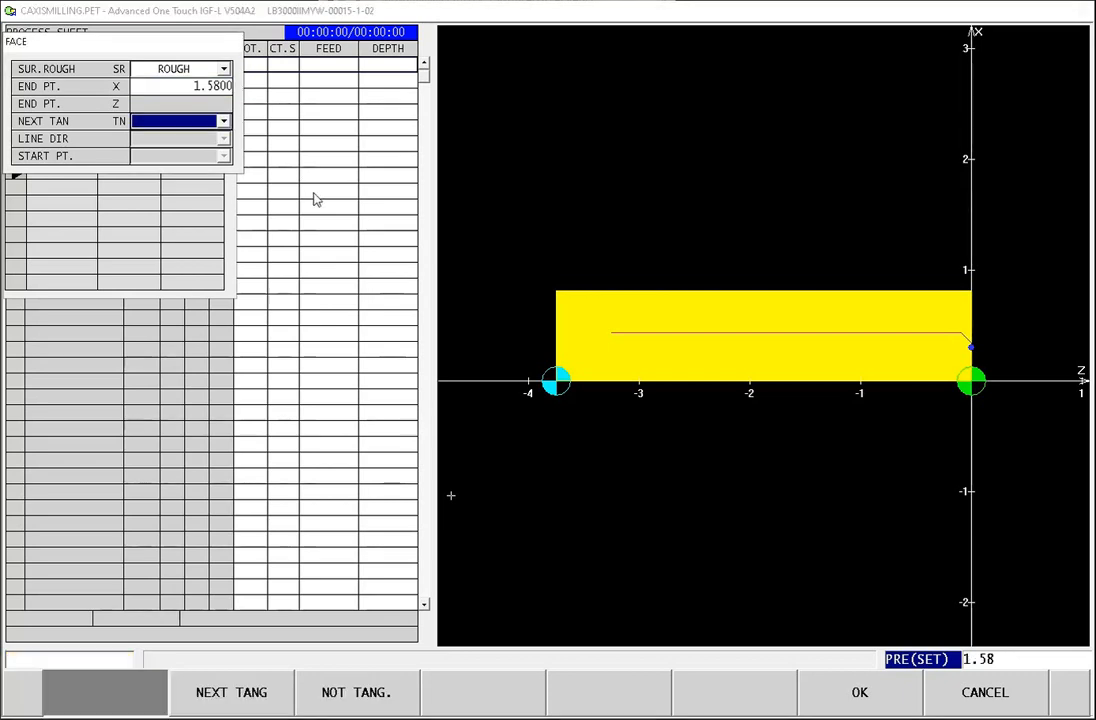
{"action": "left_click", "coordinate": [864, 699]}
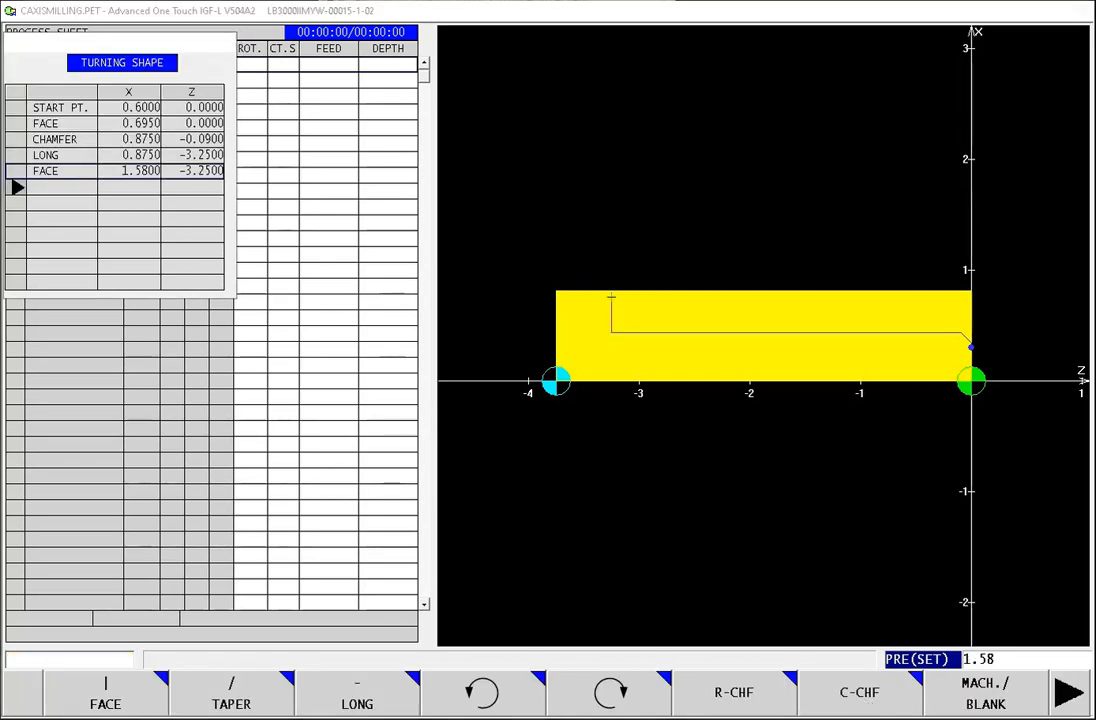
Step: Add a C-chamfer after the second face with fine finish surface roughness and a chamfer size of 0.05
{"action": "left_click", "coordinate": [864, 700]}
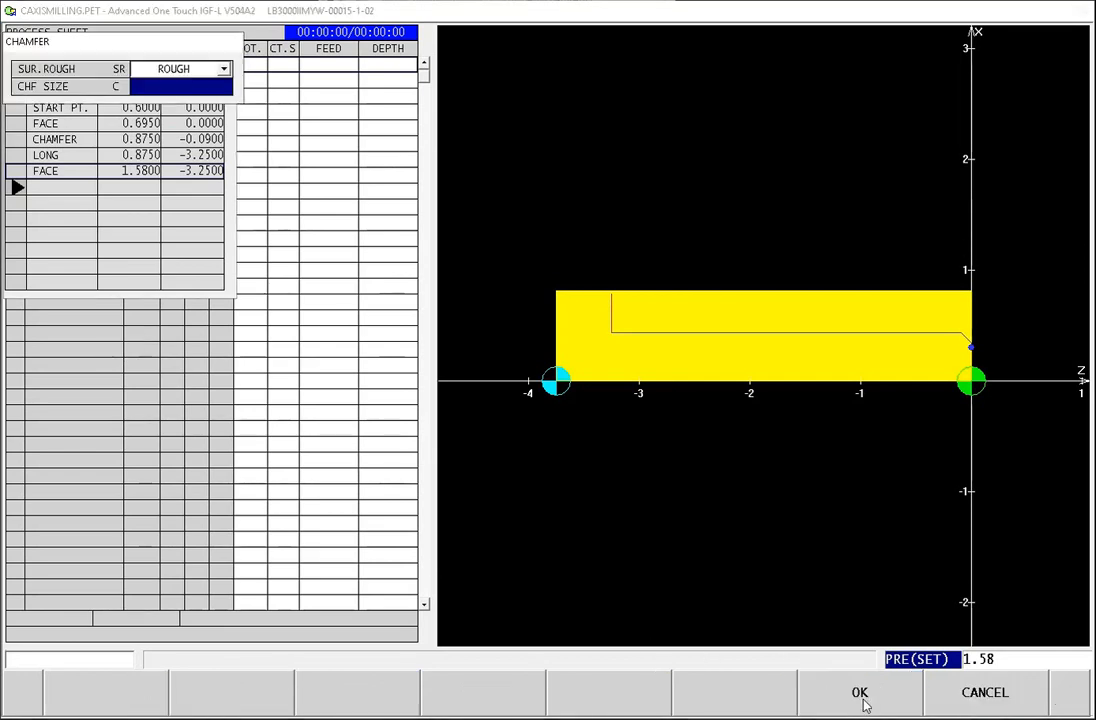
{"action": "left_click", "coordinate": [156, 64]}
{"action": "left_click", "coordinate": [172, 121]}
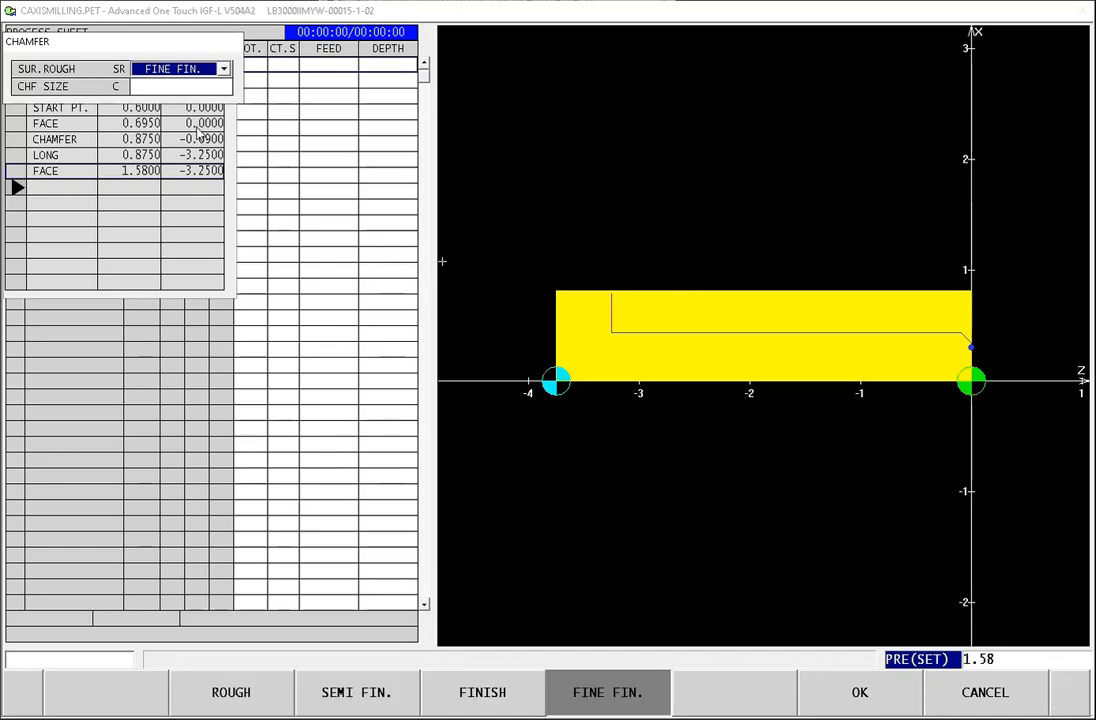
{"action": "left_click", "coordinate": [181, 88]}
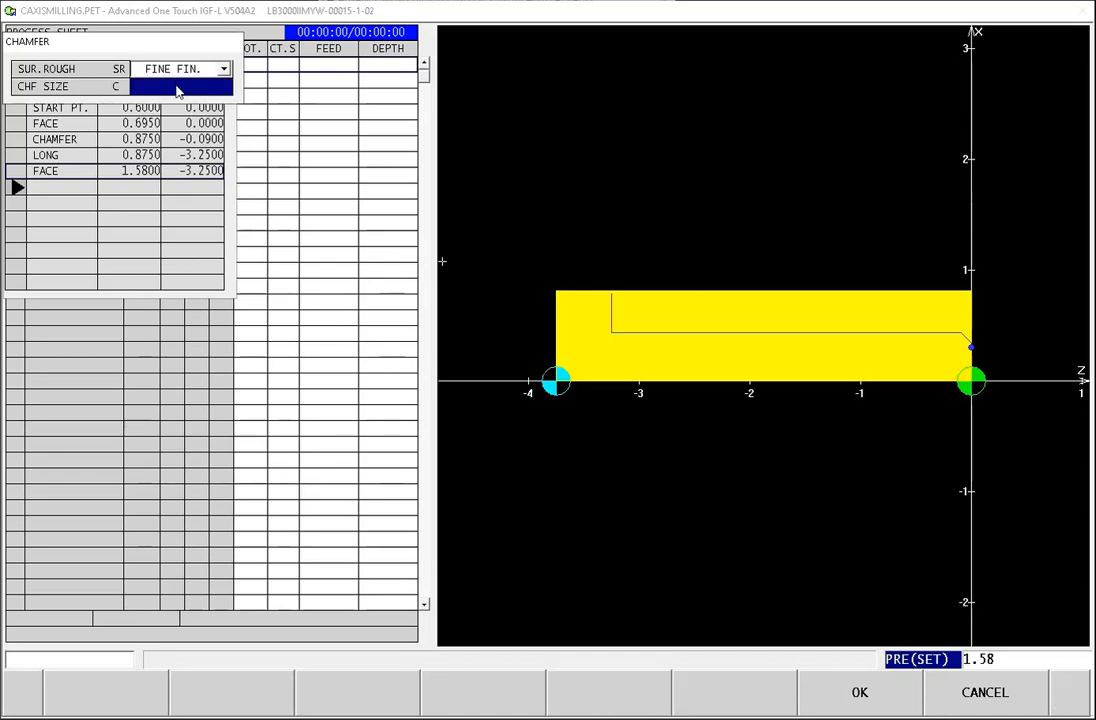
{"action": "type", "text": ".05"}
{"action": "key", "text": "Return"}
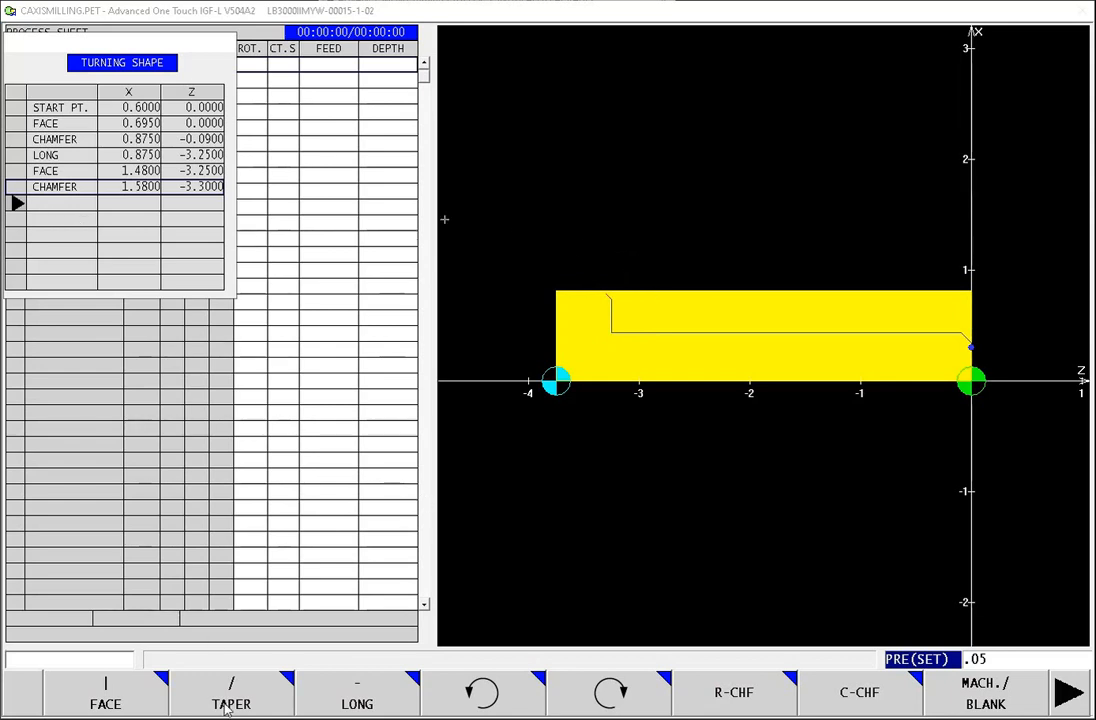
Step: Start a second longitudinal element with fine finish, move its dialog off the shape table, and enter an end point of Z -3.75
{"action": "left_click", "coordinate": [345, 706]}
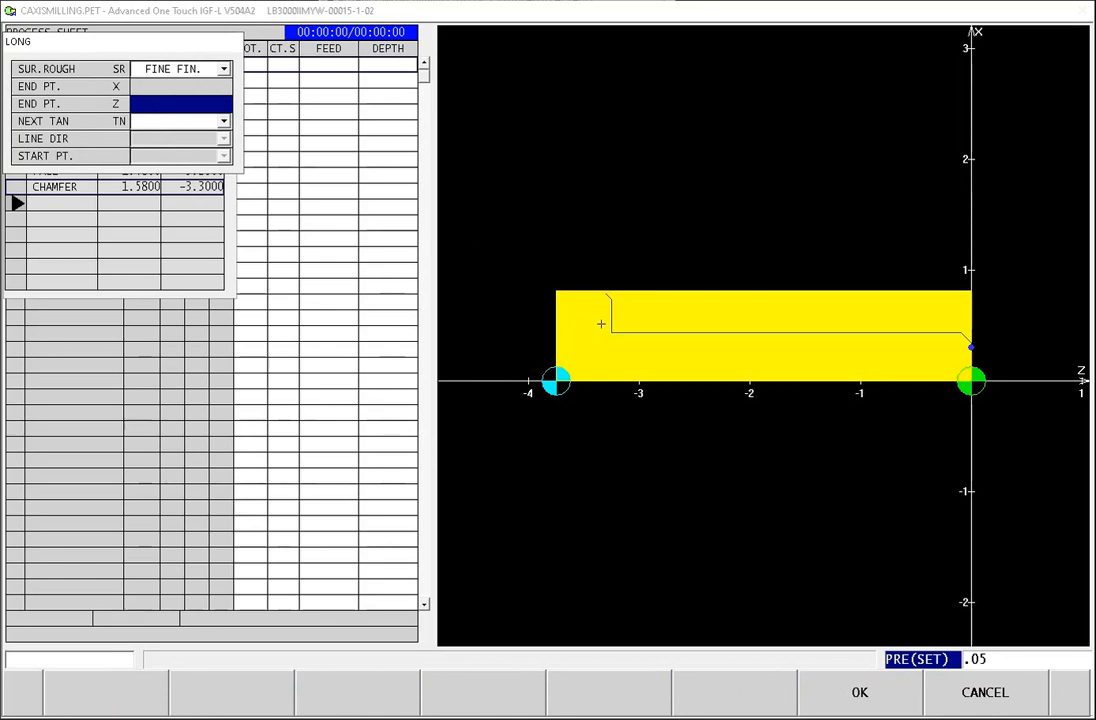
{"action": "left_click_drag", "start_coordinate": [176, 44], "coordinate": [369, 158]}
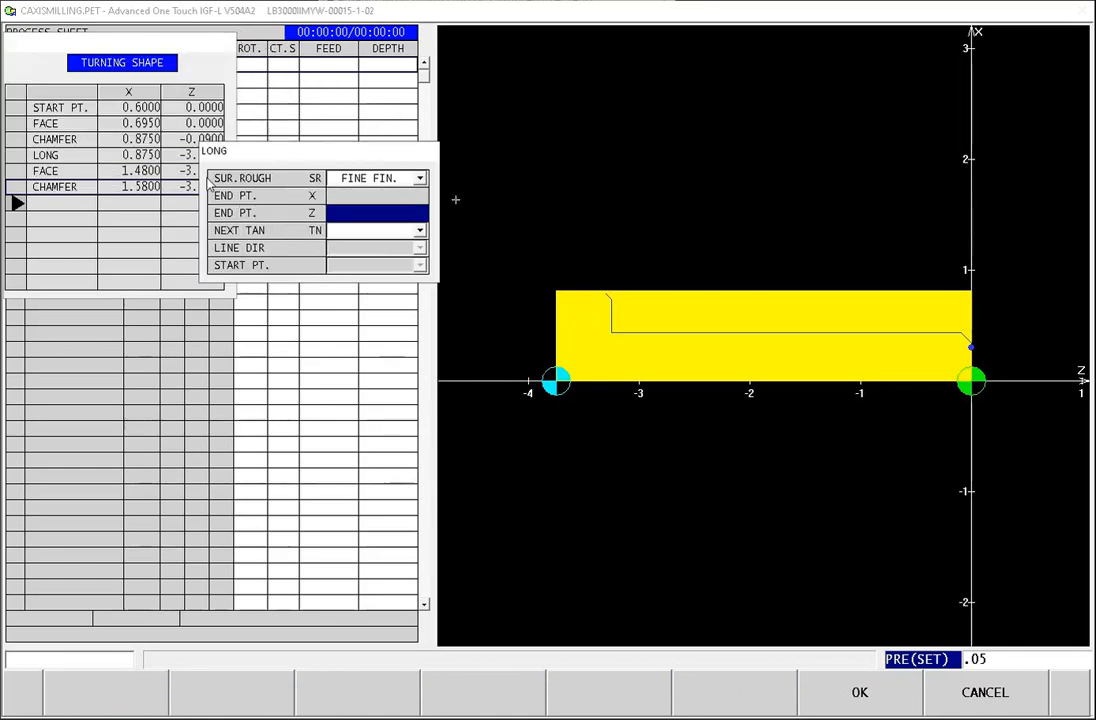
{"action": "left_click_drag", "start_coordinate": [230, 150], "coordinate": [281, 161]}
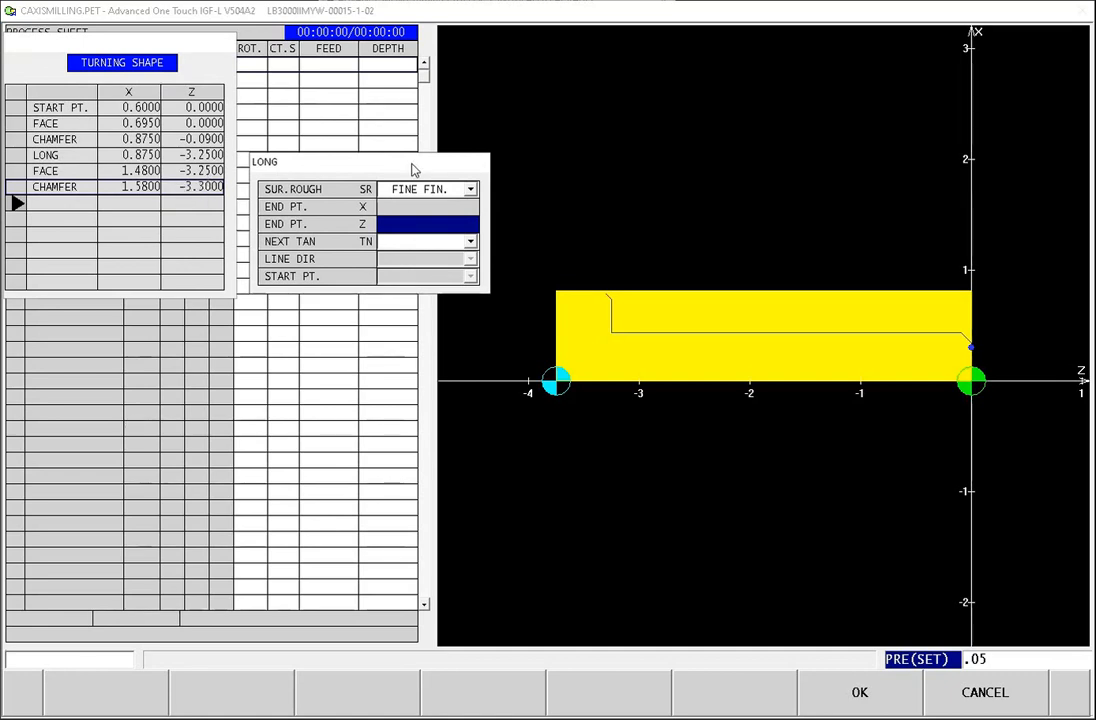
{"action": "left_click_drag", "start_coordinate": [415, 170], "coordinate": [287, 107]}
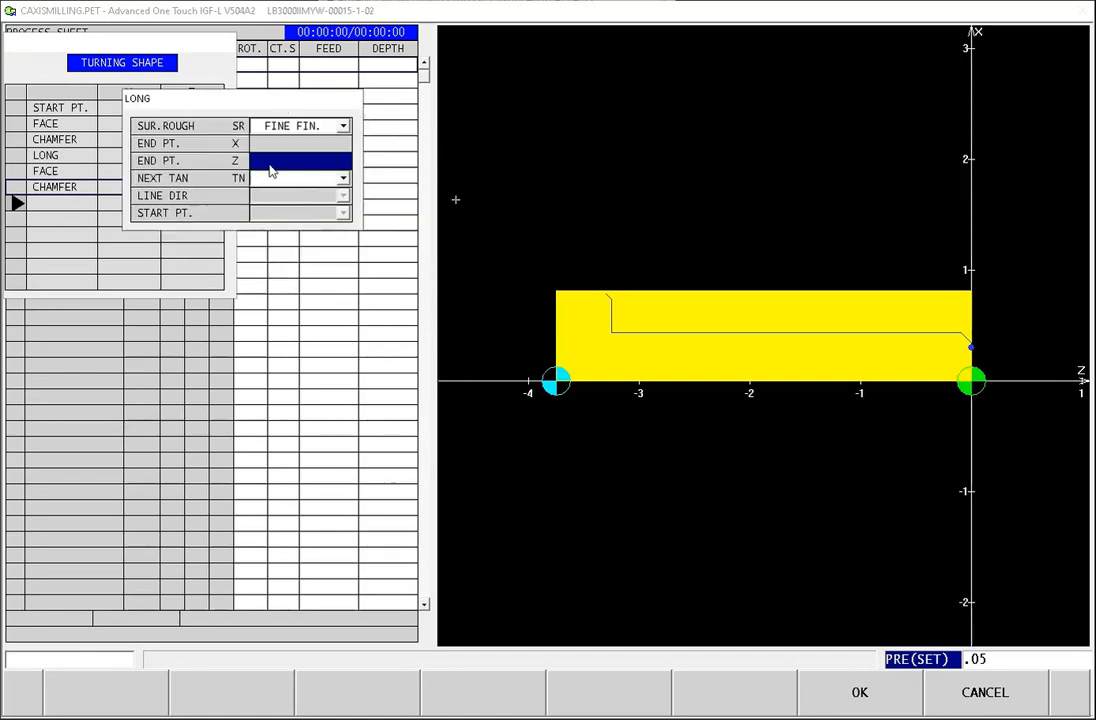
{"action": "type", "text": "-"}
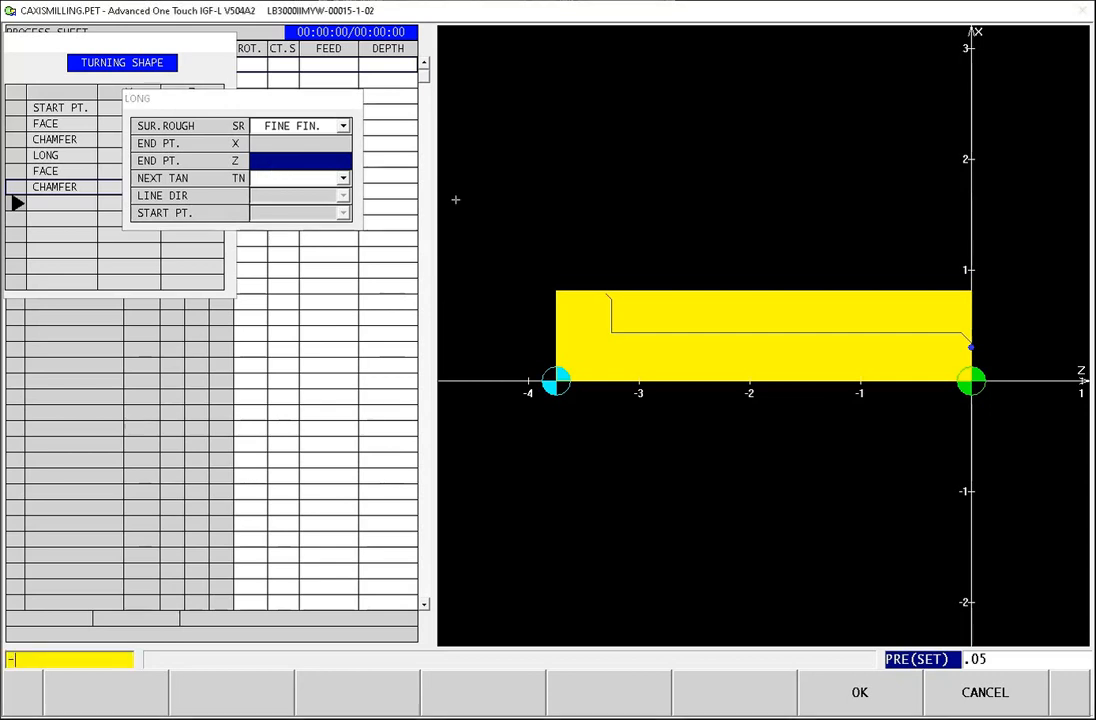
{"action": "type", "text": "3.75"}
{"action": "key", "text": "Return"}
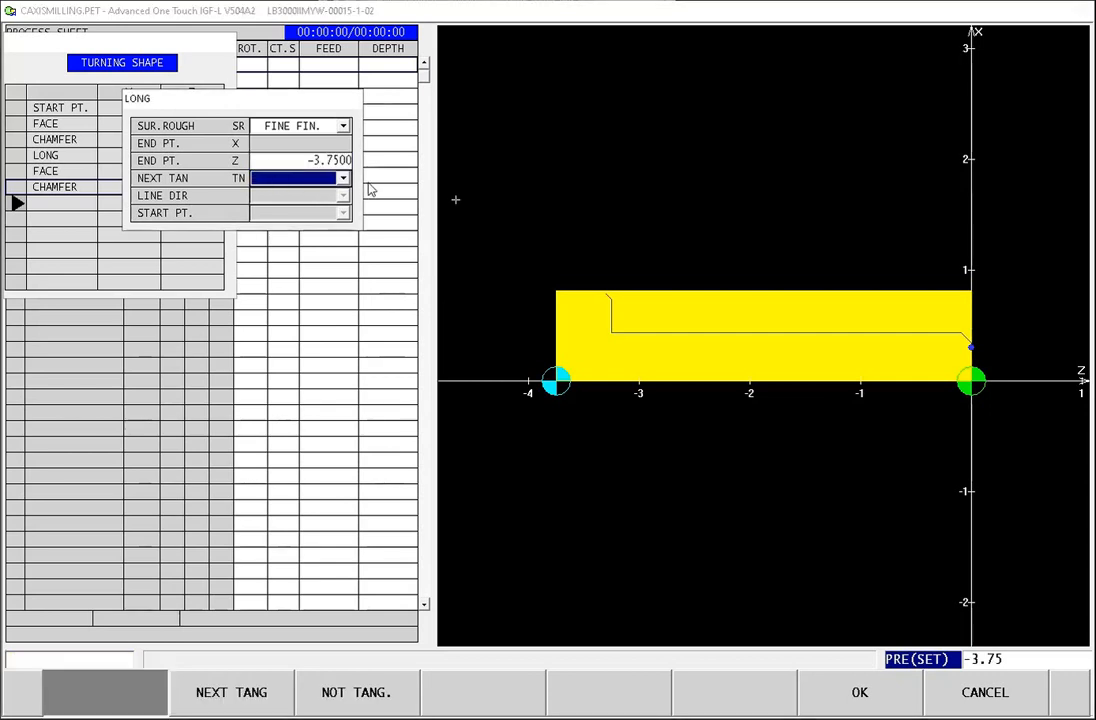
Step: Set the second longitudinal element's Z end point to -3.75-.135 and accept the element
{"action": "left_click", "coordinate": [338, 164]}
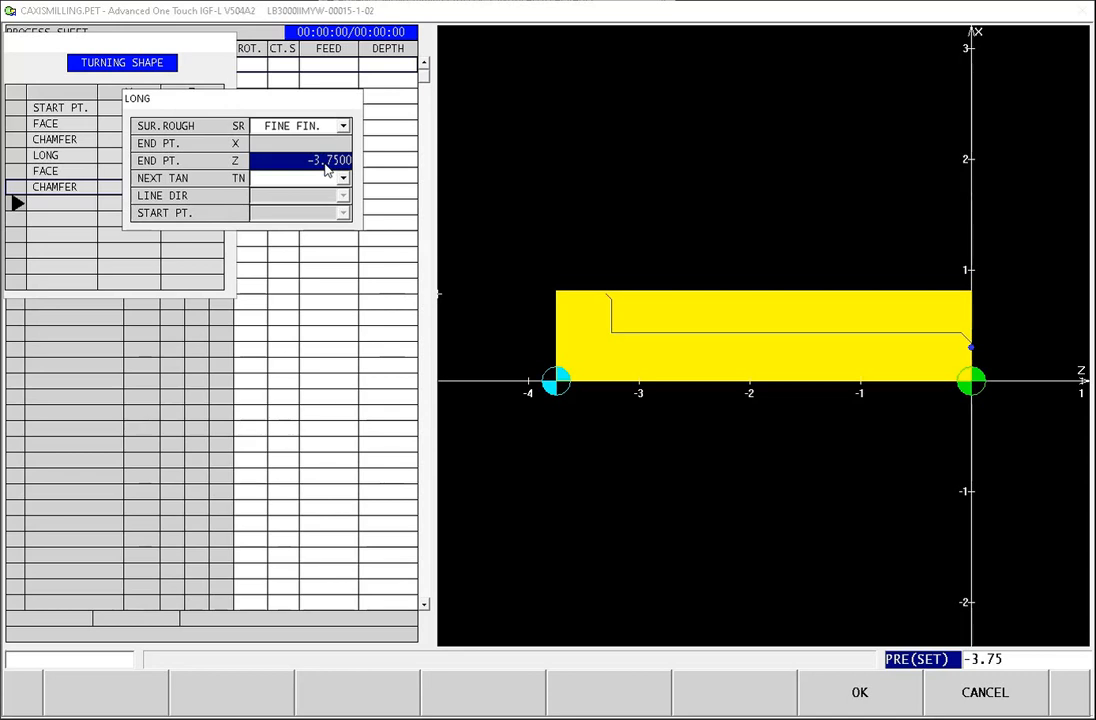
{"action": "type", "text": "-3.75-"}
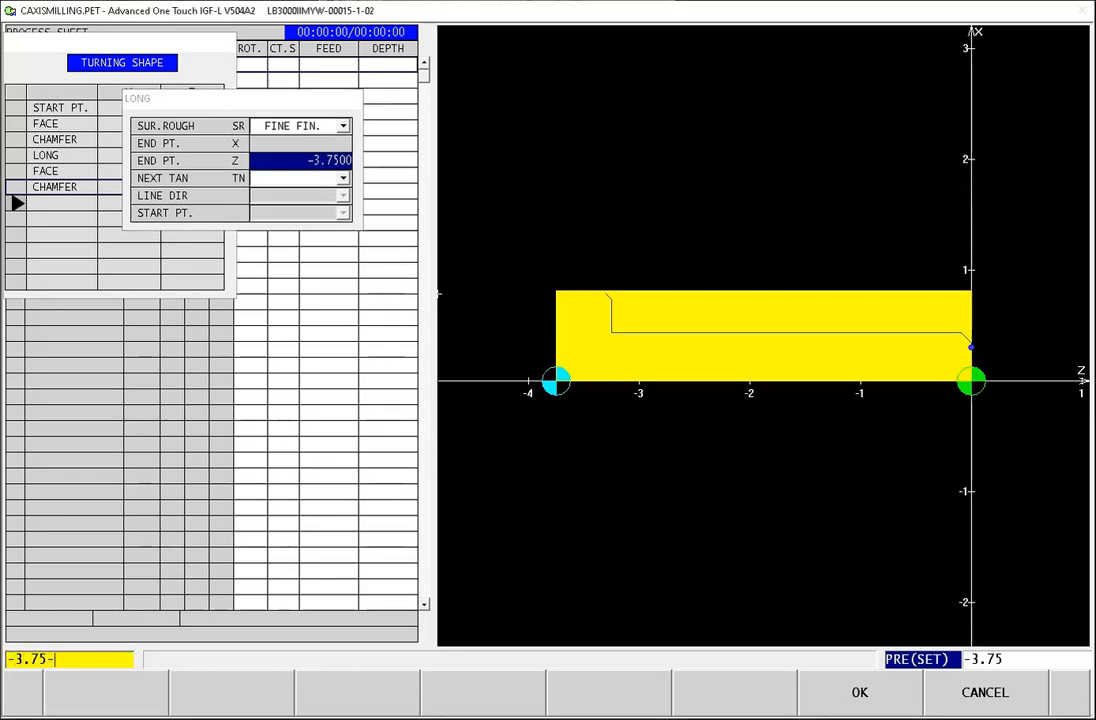
{"action": "type", "text": ".135"}
{"action": "left_click", "coordinate": [859, 694]}
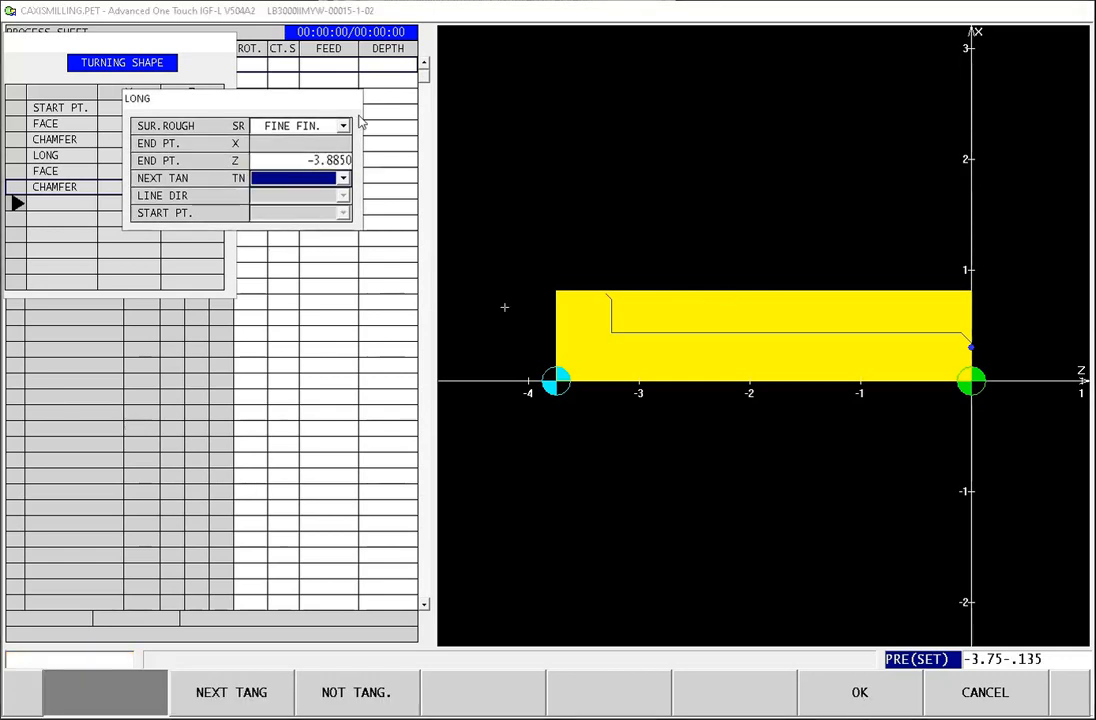
Step: Accept the second longitudinal element and add a closing face with rough surface finish and an end point of X 1.625
{"action": "left_click", "coordinate": [866, 708]}
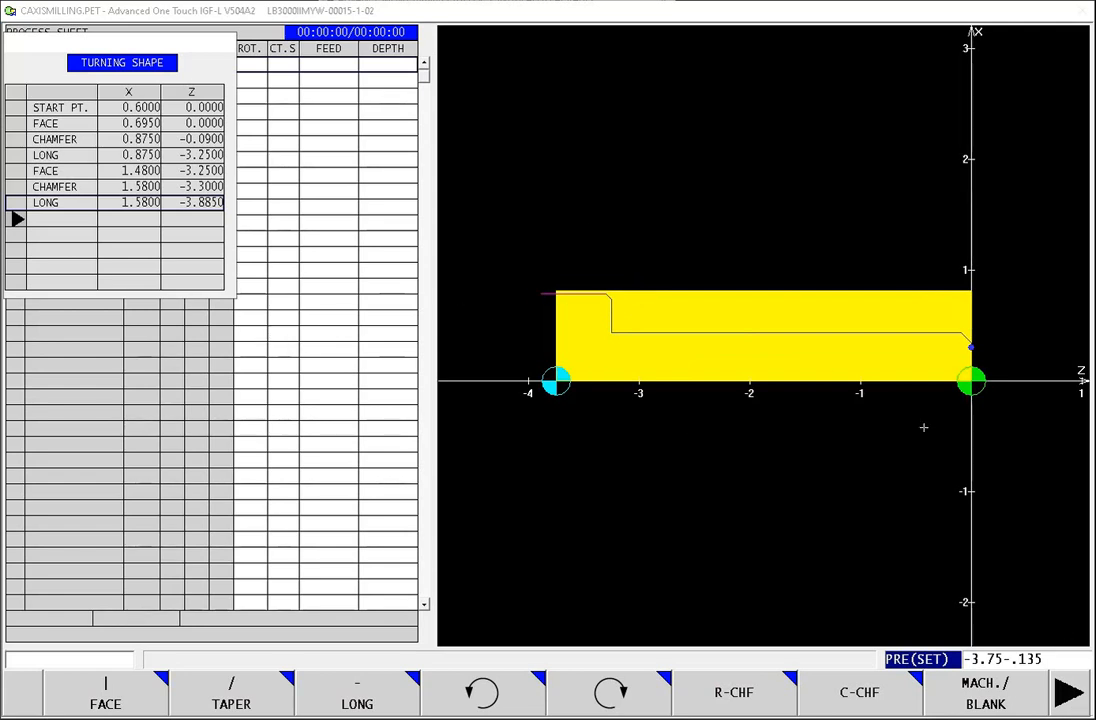
{"action": "left_click", "coordinate": [120, 692]}
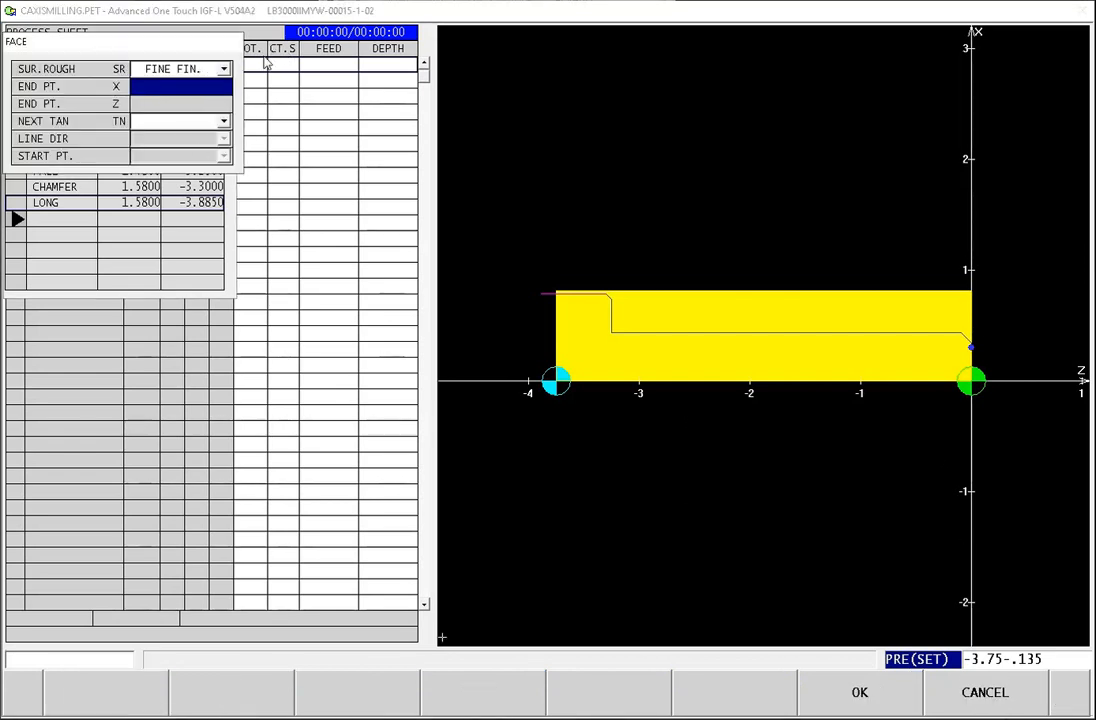
{"action": "left_click", "coordinate": [180, 68]}
{"action": "left_click", "coordinate": [165, 83]}
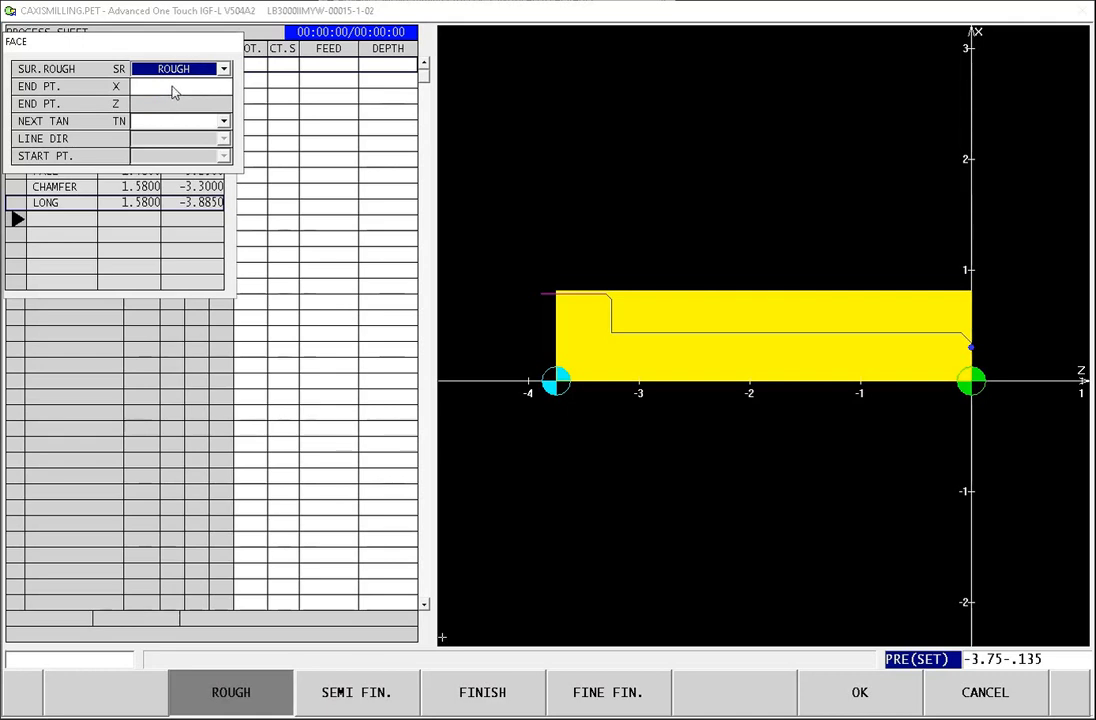
{"action": "left_click", "coordinate": [177, 88]}
{"action": "type", "text": "1.625"}
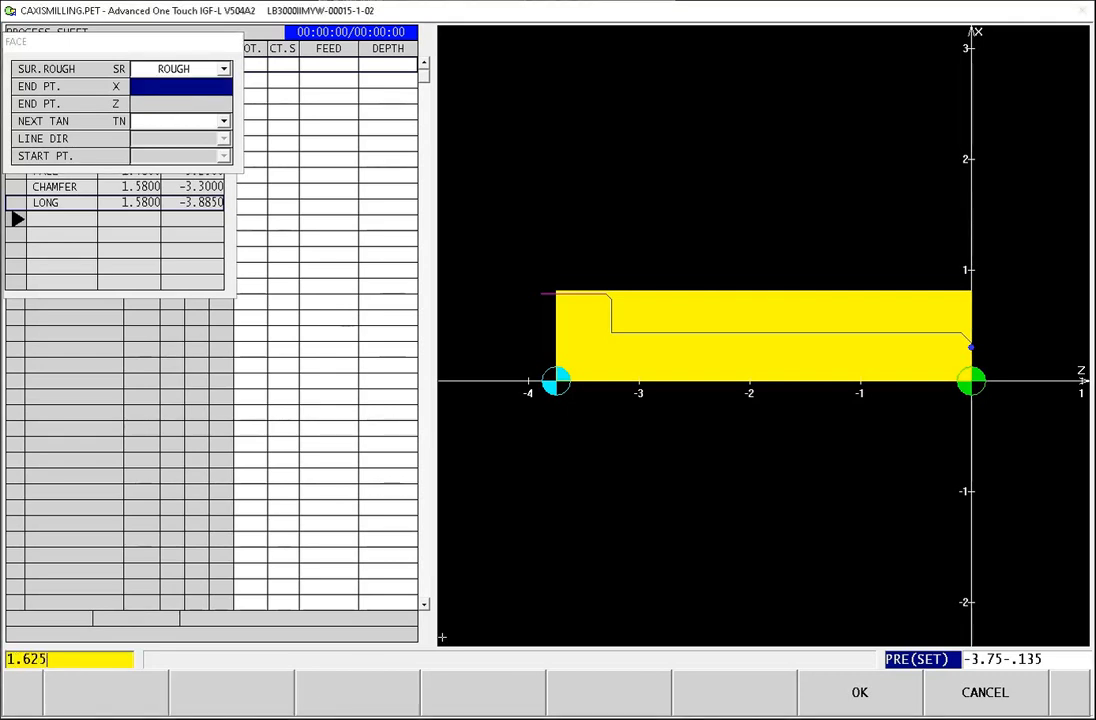
{"action": "key", "text": "Return"}
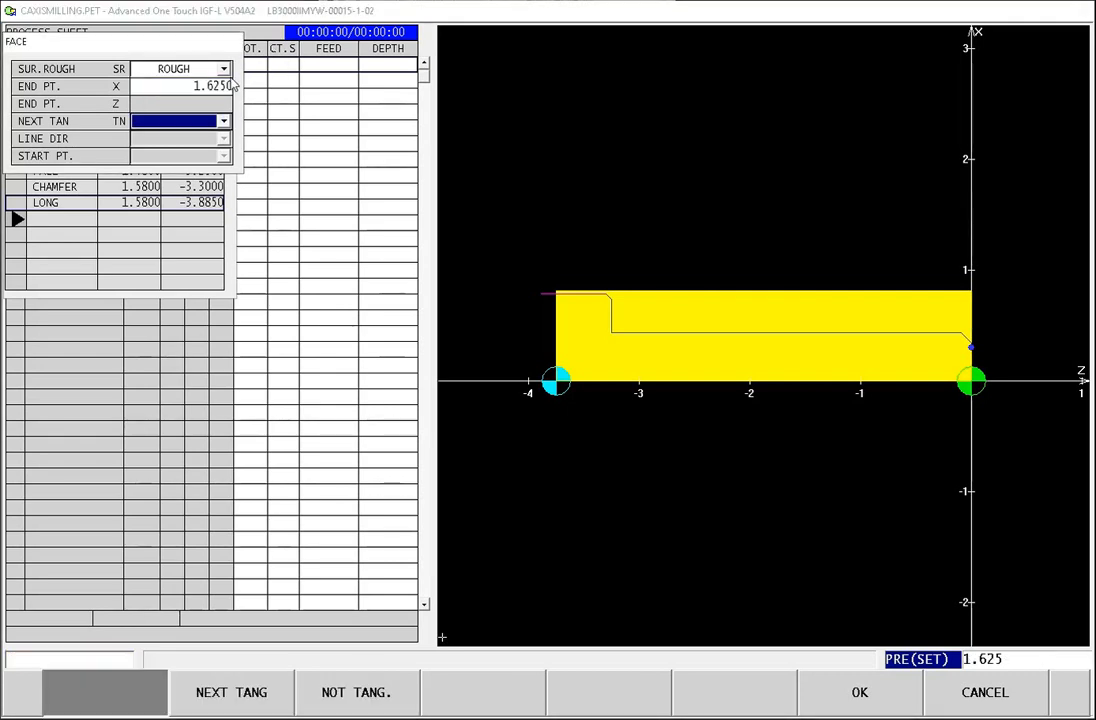
{"action": "left_click", "coordinate": [853, 690]}
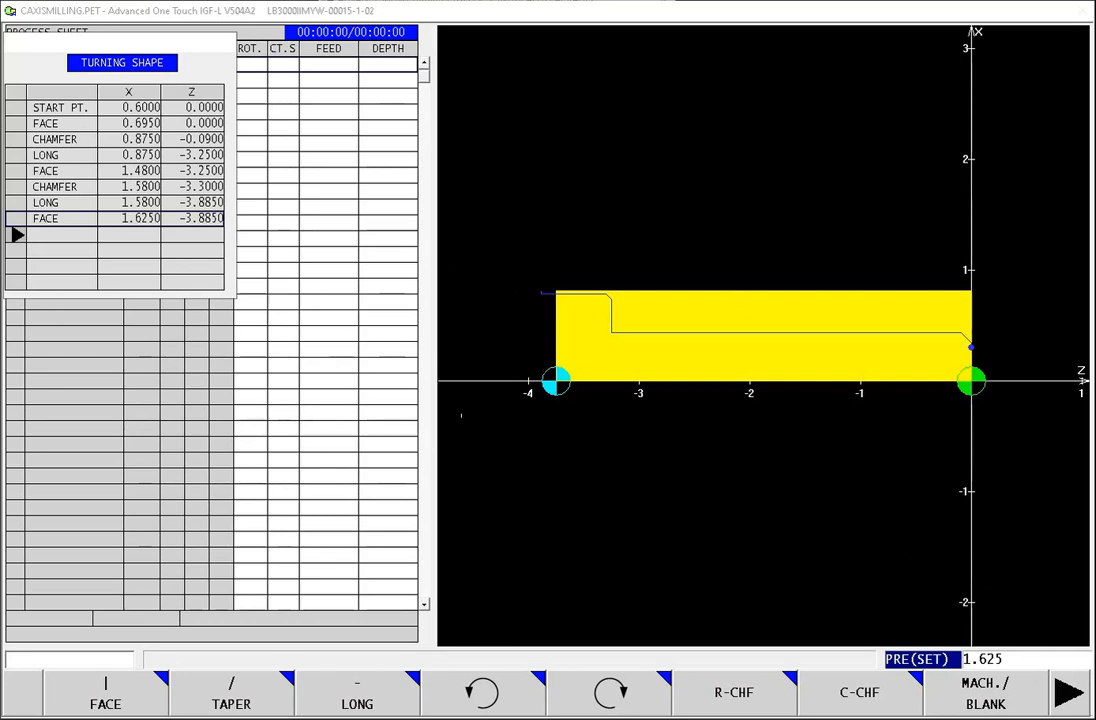
Step: Accept the default tool path settings for the rough OD process and open the process test
{"action": "left_click", "coordinate": [1066, 705]}
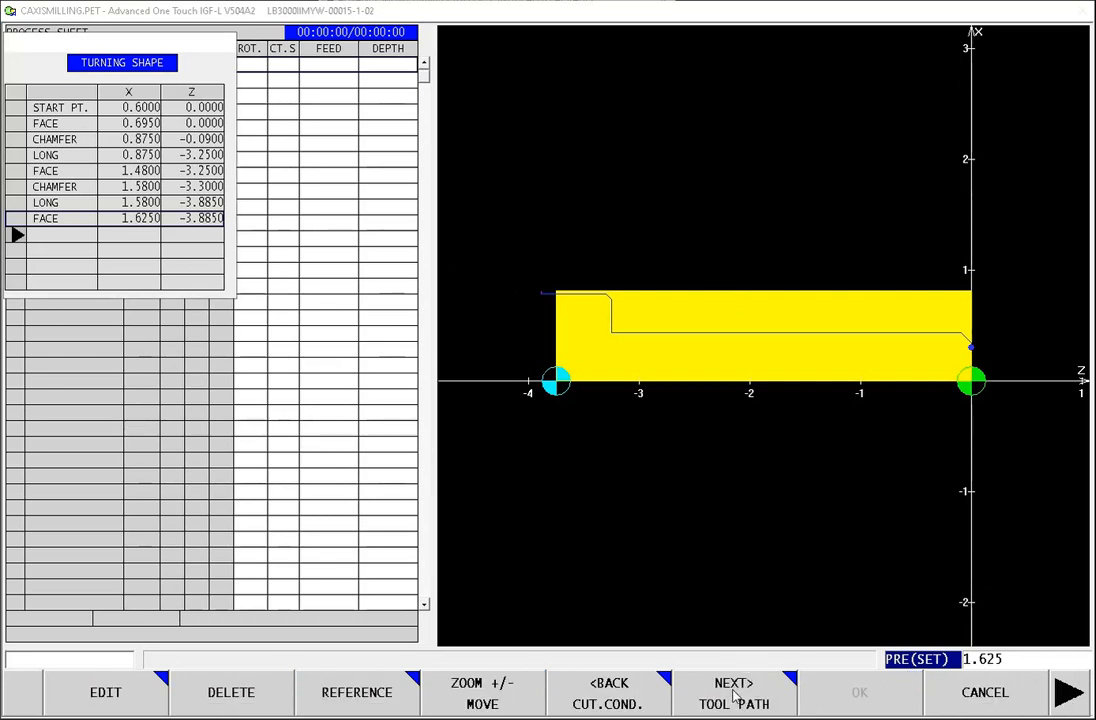
{"action": "left_click", "coordinate": [733, 697]}
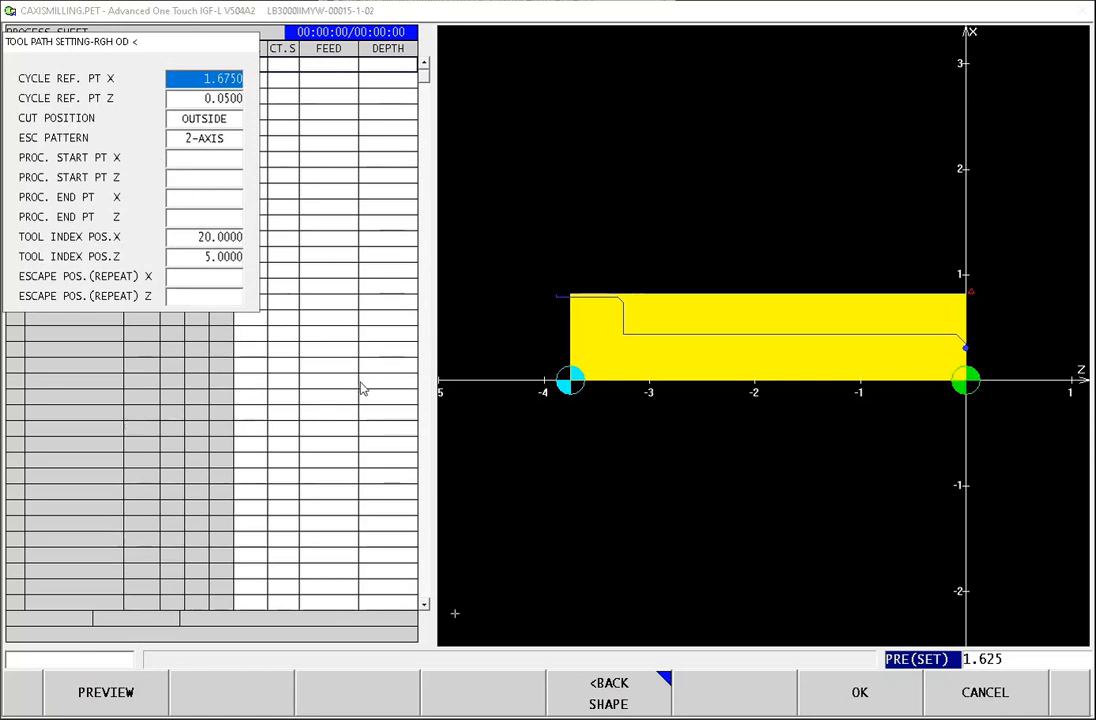
{"action": "left_click", "coordinate": [863, 703]}
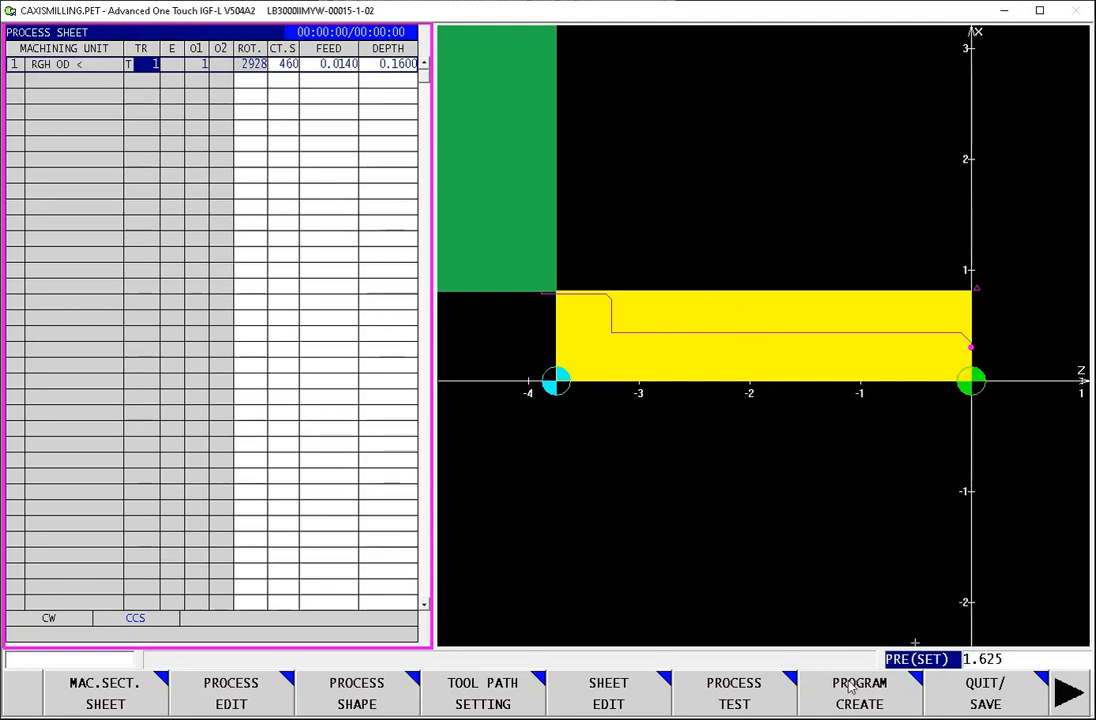
{"action": "left_click", "coordinate": [739, 694]}
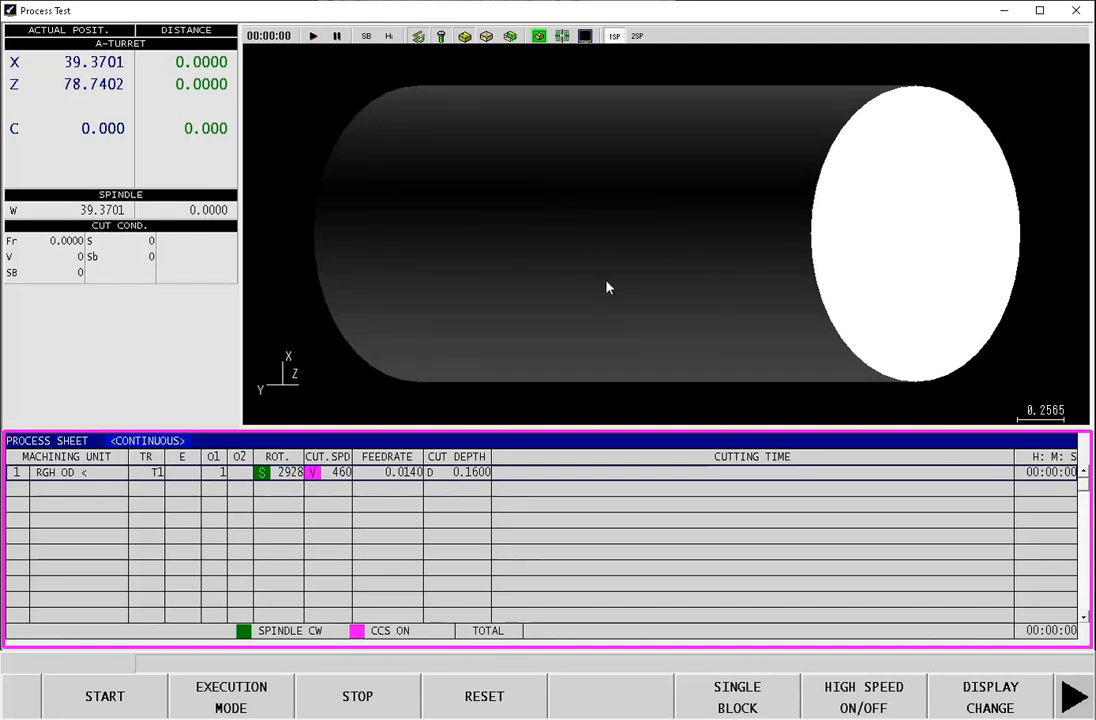
Step: Switch the process test graphic to the view looking straight down on the workpiece
{"action": "left_click", "coordinate": [990, 706]}
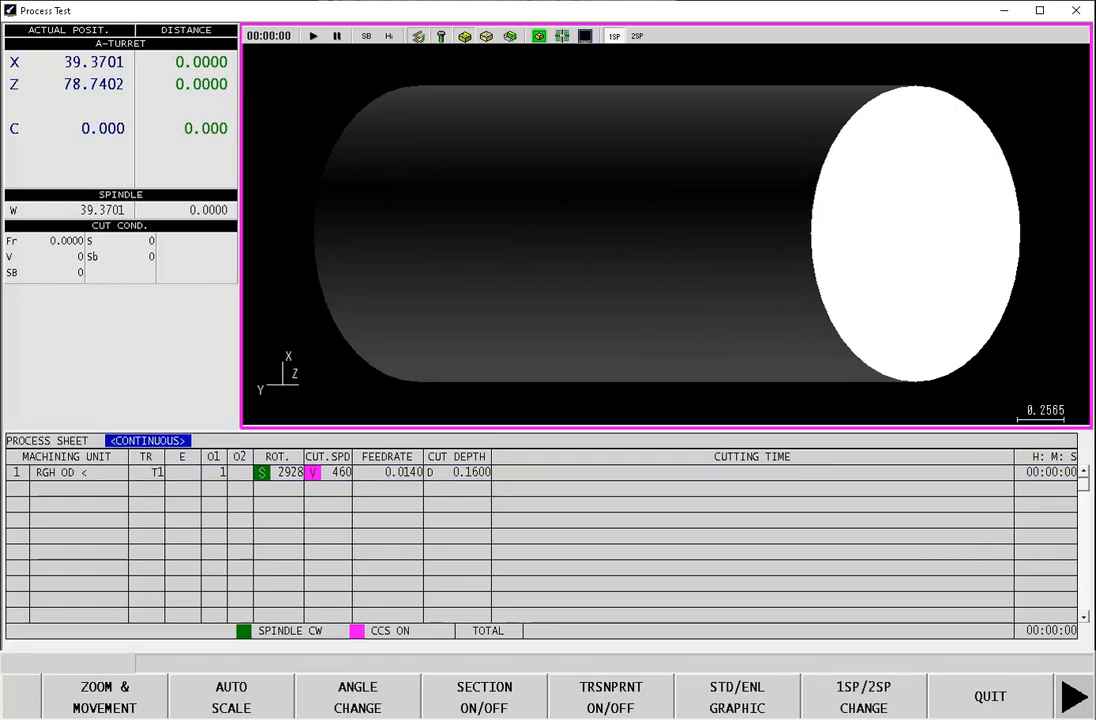
{"action": "left_click", "coordinate": [193, 702]}
{"action": "left_click", "coordinate": [100, 700]}
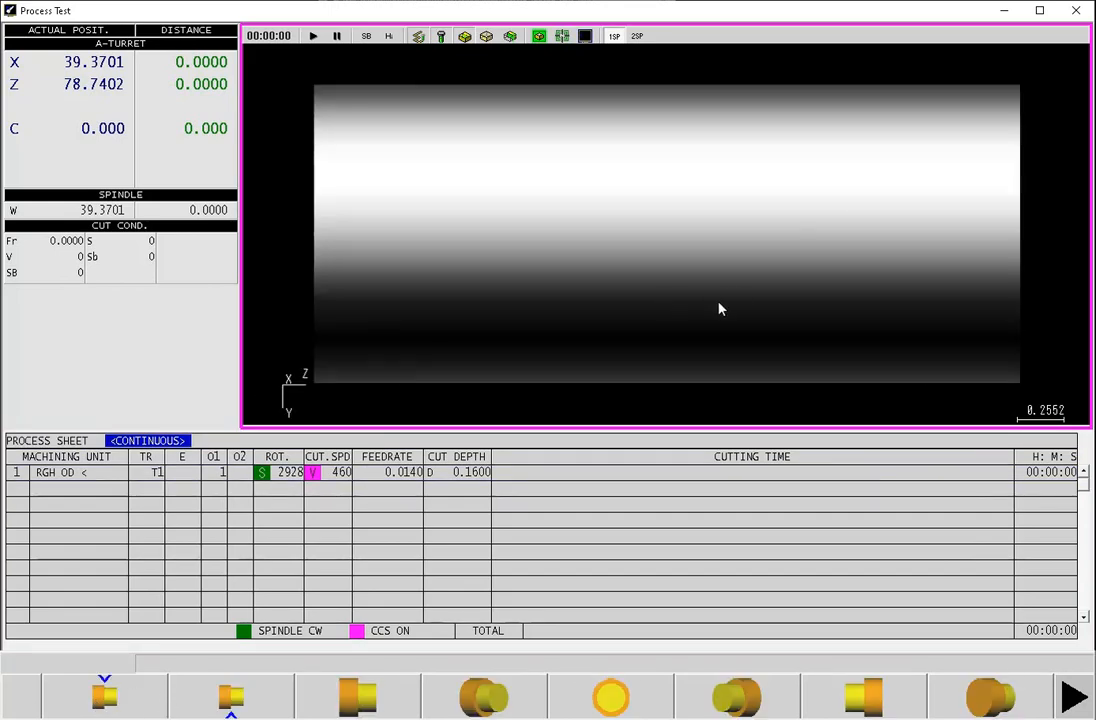
{"action": "left_click", "coordinate": [995, 700]}
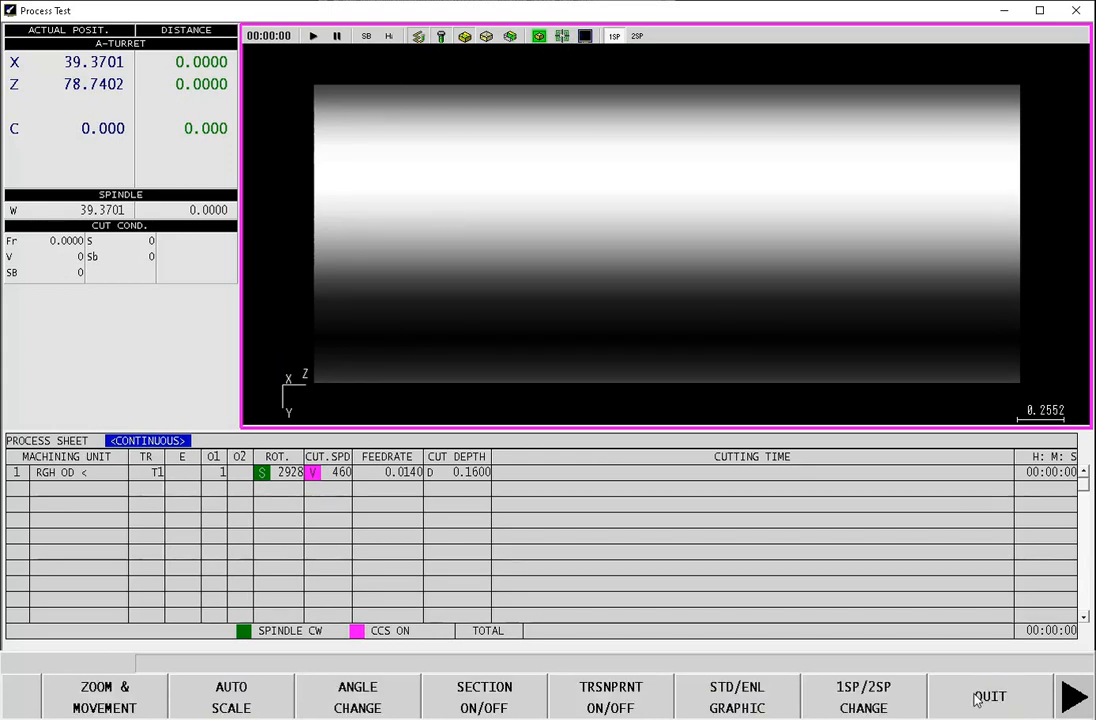
{"action": "left_click", "coordinate": [986, 693]}
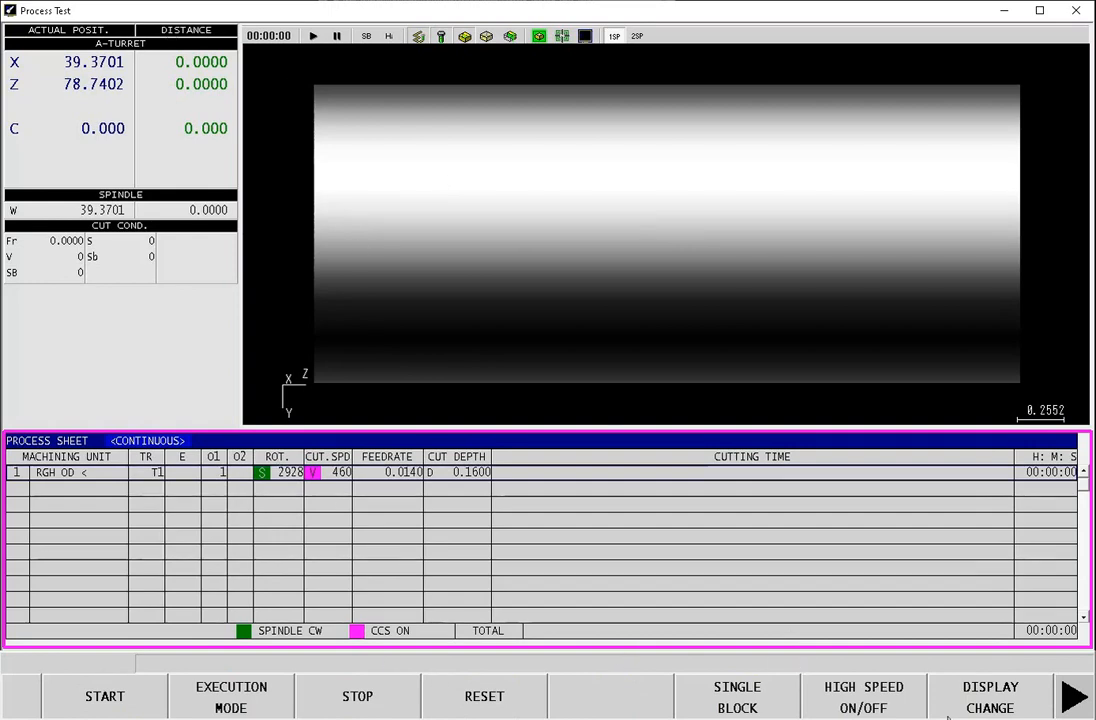
Step: Try the section and transparent displays of the workpiece, switching each on and back off
{"action": "left_click", "coordinate": [988, 706]}
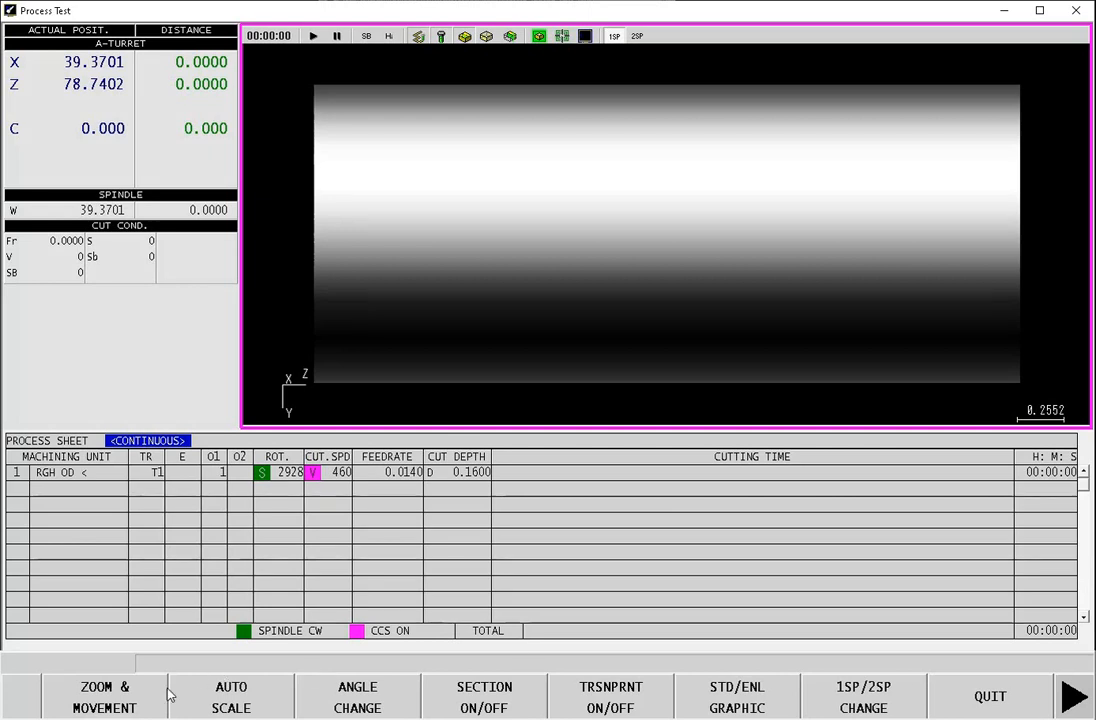
{"action": "left_click", "coordinate": [497, 706]}
{"action": "left_click", "coordinate": [491, 703]}
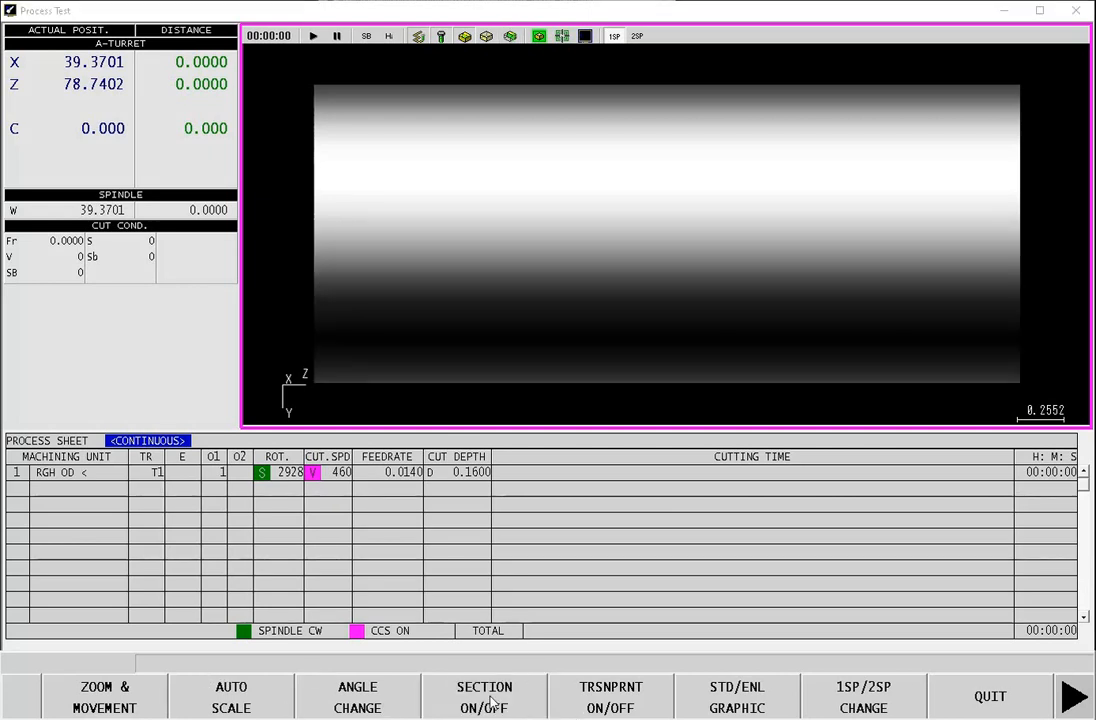
{"action": "left_click", "coordinate": [491, 700]}
{"action": "left_click", "coordinate": [491, 700]}
{"action": "left_click", "coordinate": [597, 694]}
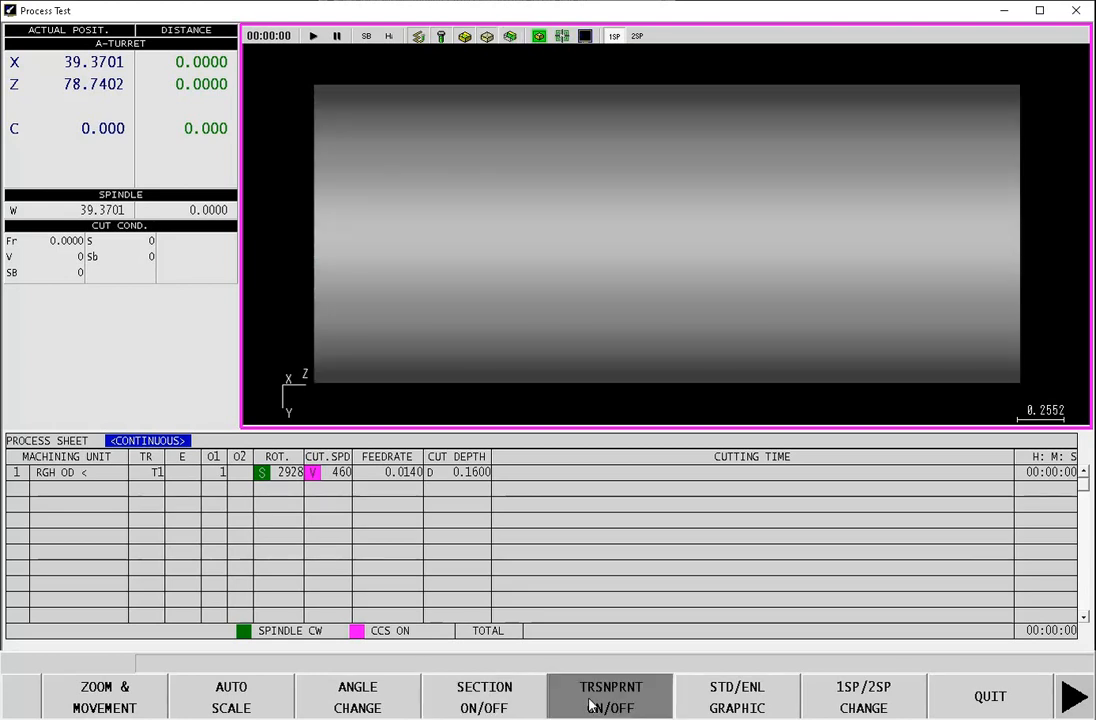
{"action": "left_click", "coordinate": [592, 704]}
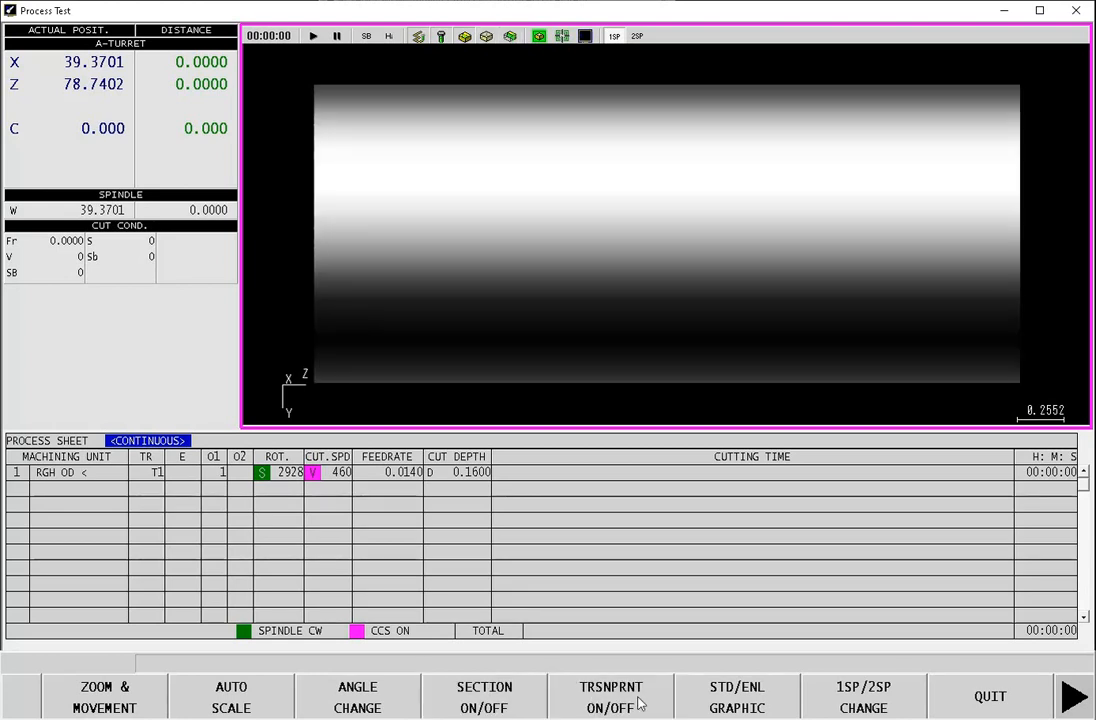
Step: Change the workpiece viewing angle to the oblique view showing its front face and leave the display options
{"action": "left_click", "coordinate": [362, 707]}
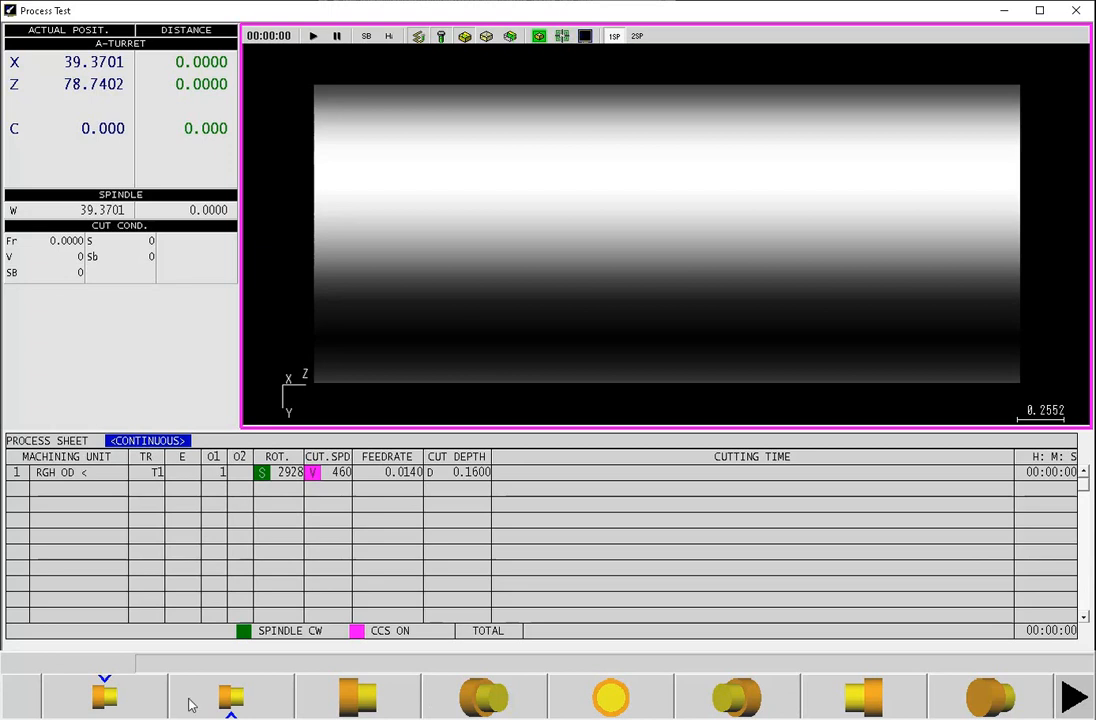
{"action": "left_click", "coordinate": [483, 700]}
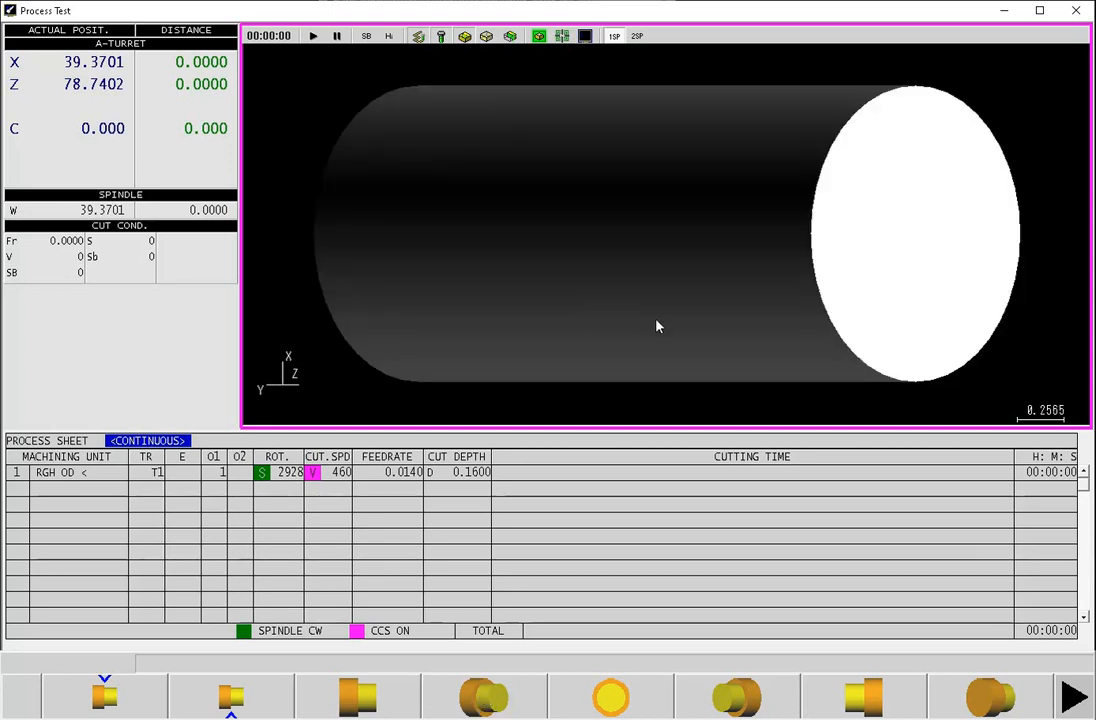
{"action": "left_click", "coordinate": [1079, 704]}
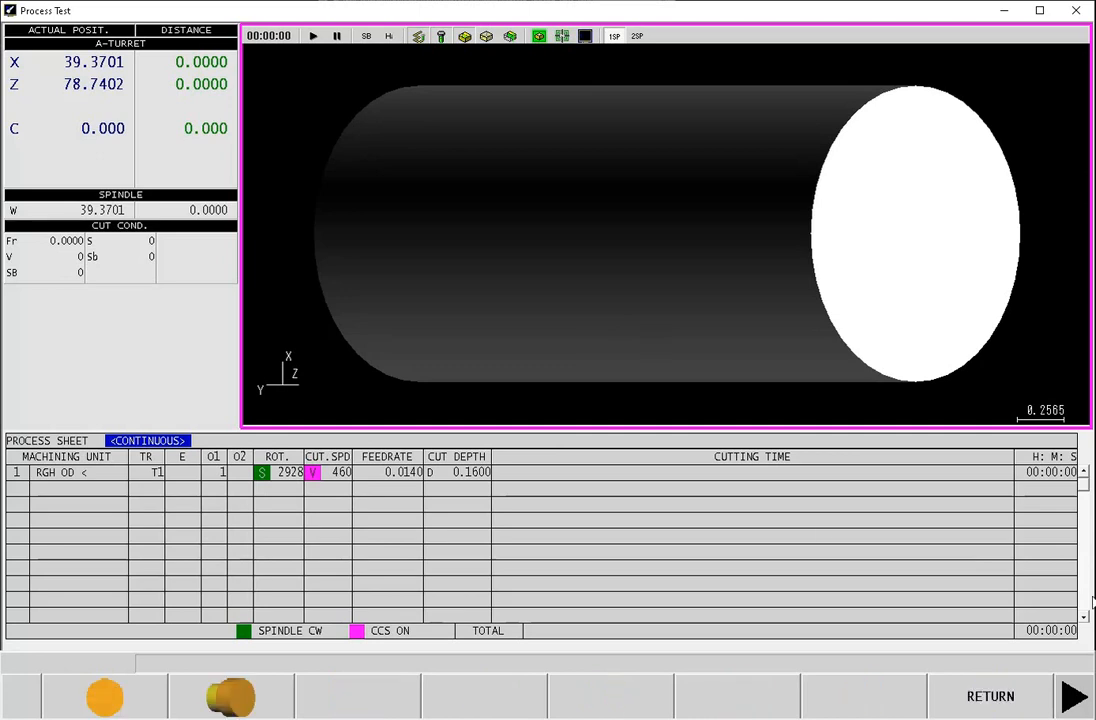
{"action": "left_click", "coordinate": [980, 700]}
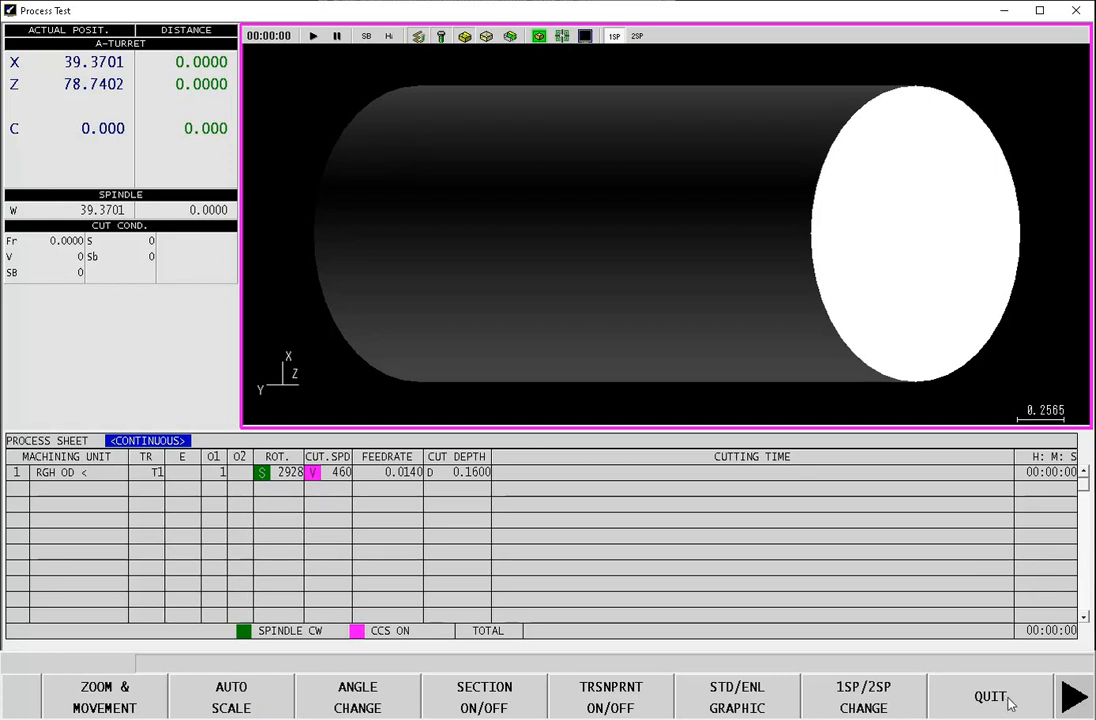
{"action": "left_click", "coordinate": [988, 699]}
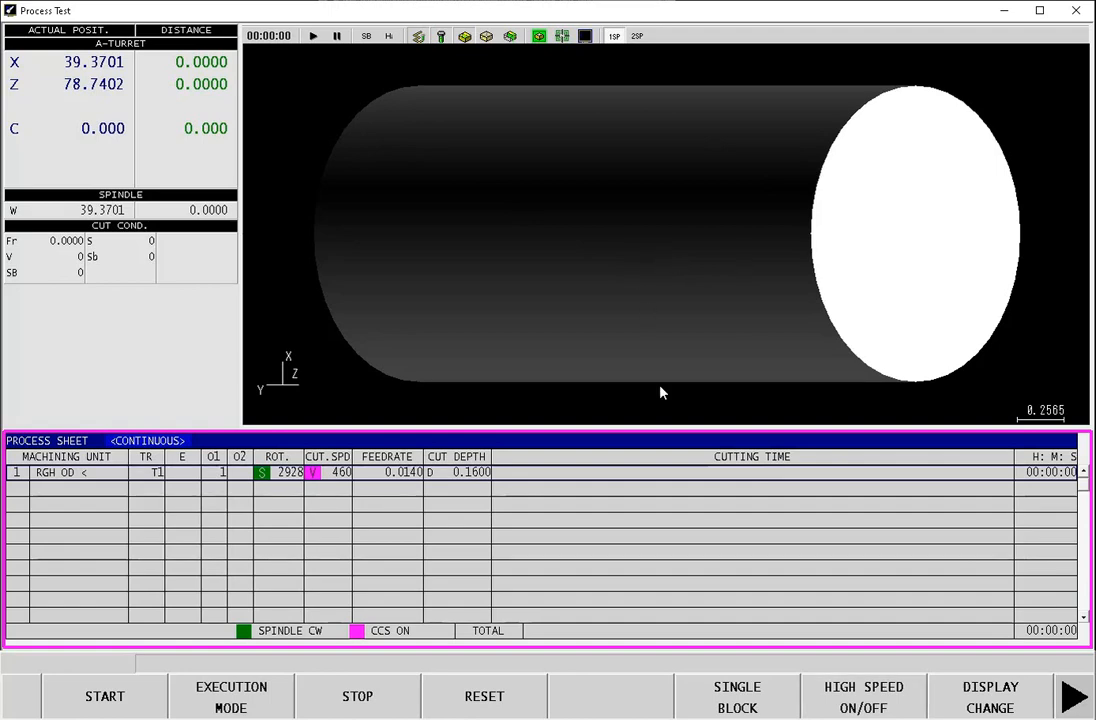
Step: Run the process test simulation of the rough OD cut and return to the process sheet
{"action": "left_click", "coordinate": [98, 703]}
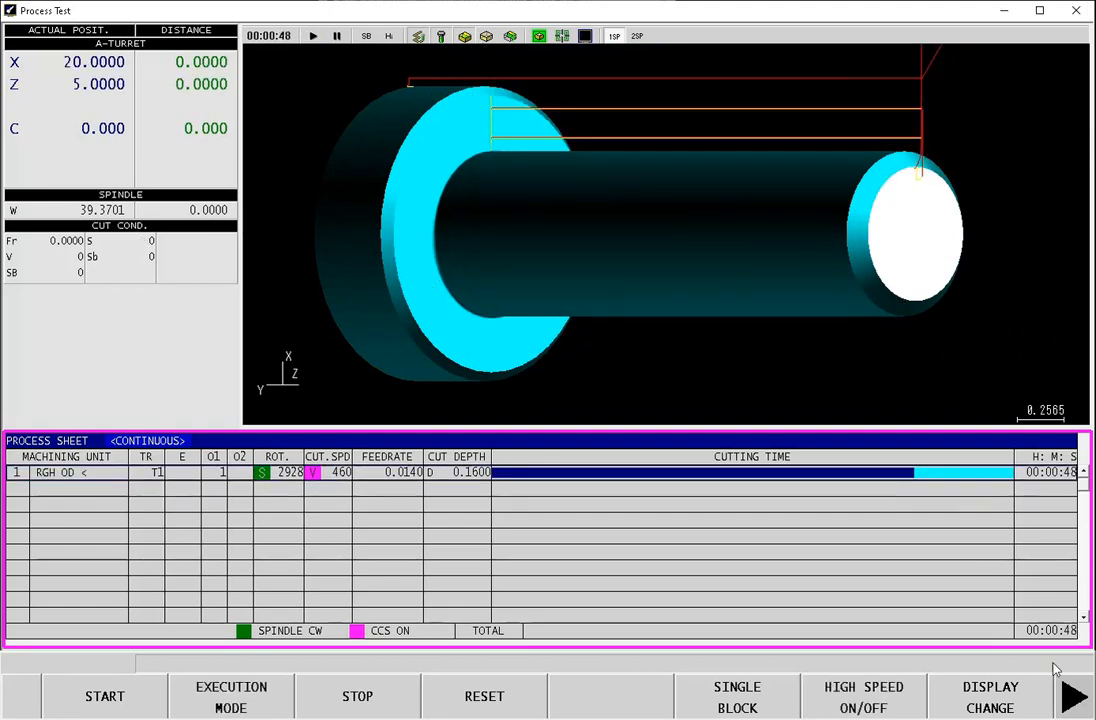
{"action": "left_click", "coordinate": [1074, 699]}
{"action": "left_click", "coordinate": [962, 704]}
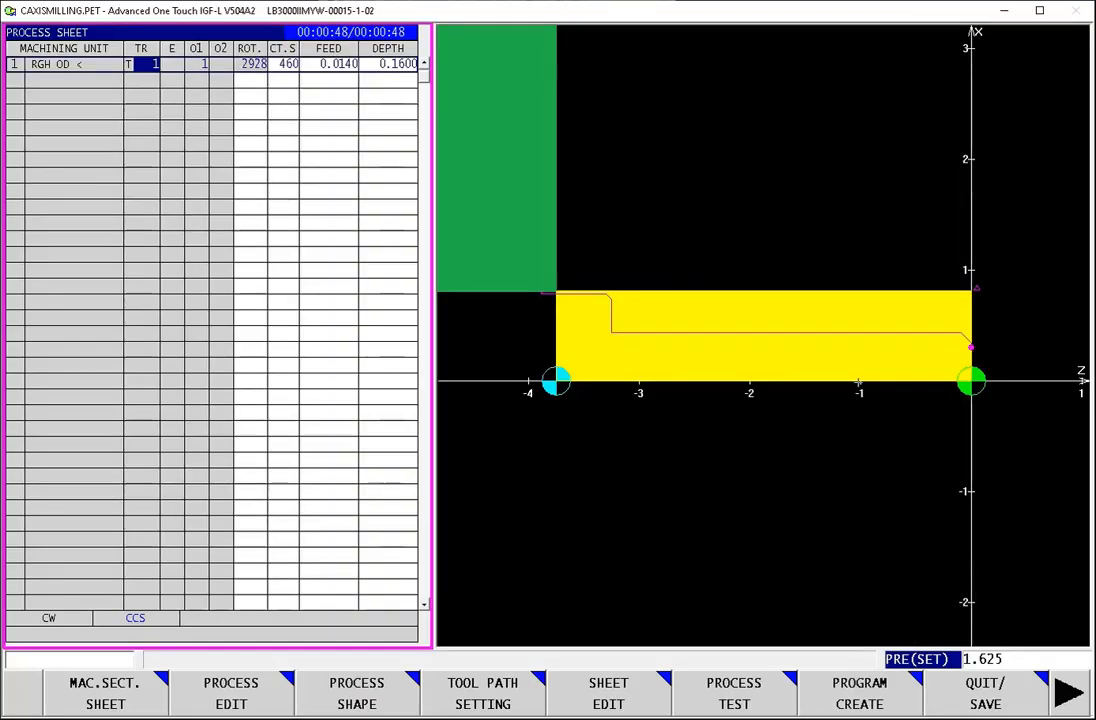
{"action": "key", "text": "Down"}
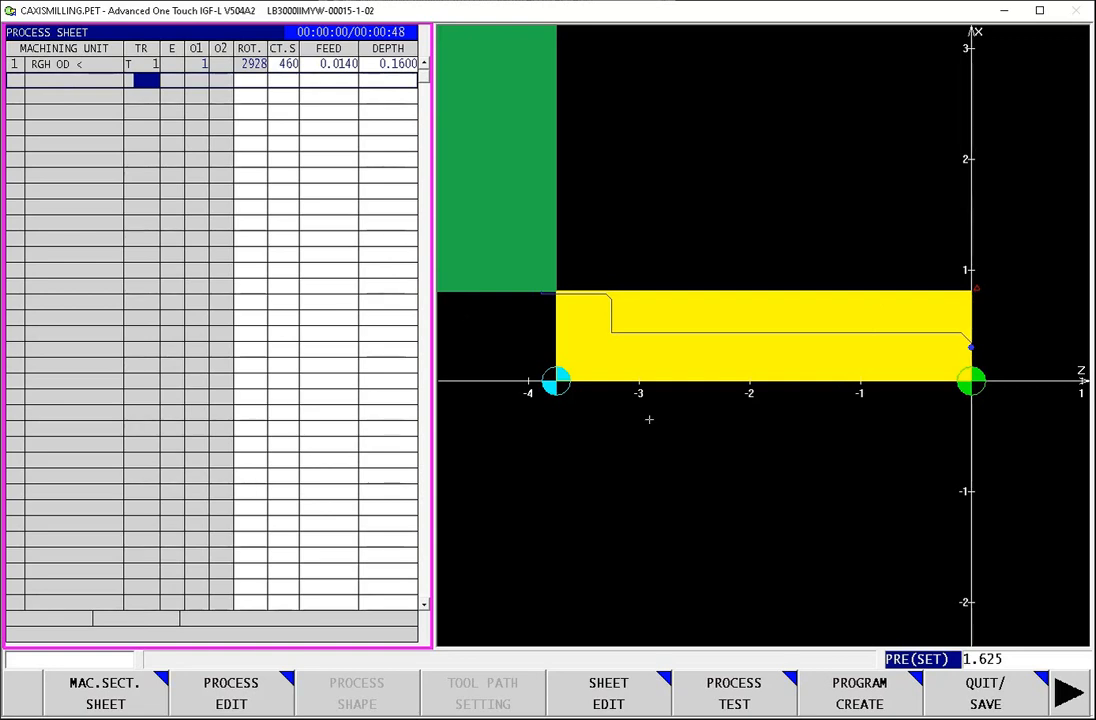
{"action": "left_click", "coordinate": [76, 64]}
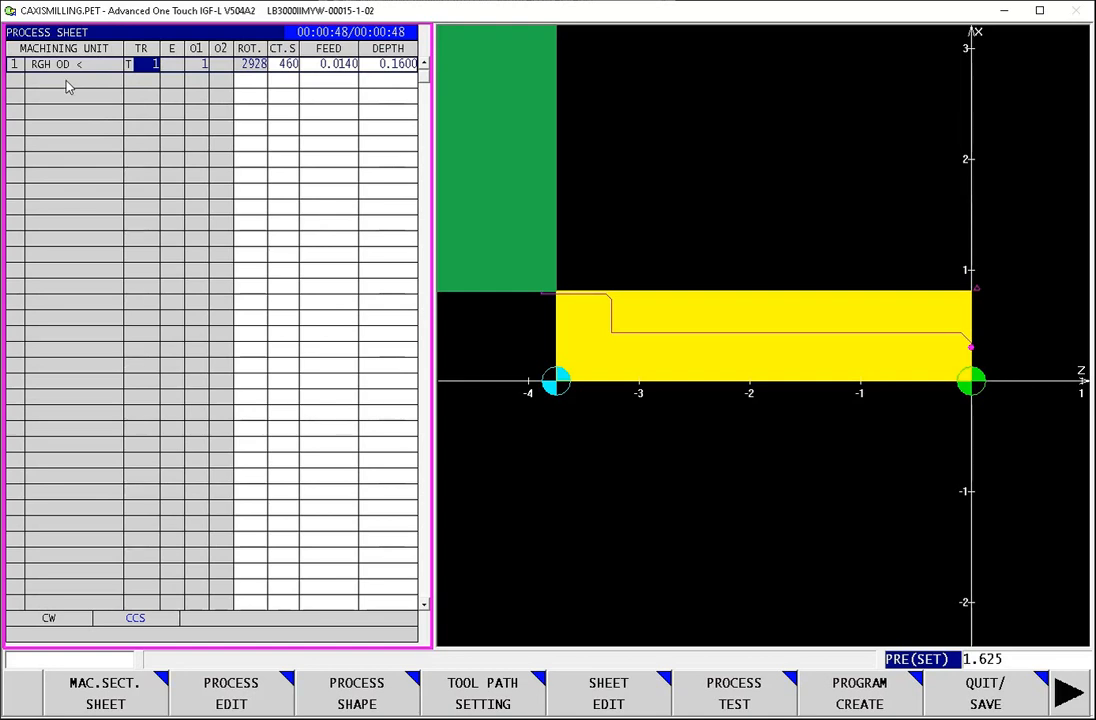
{"action": "left_click", "coordinate": [70, 82]}
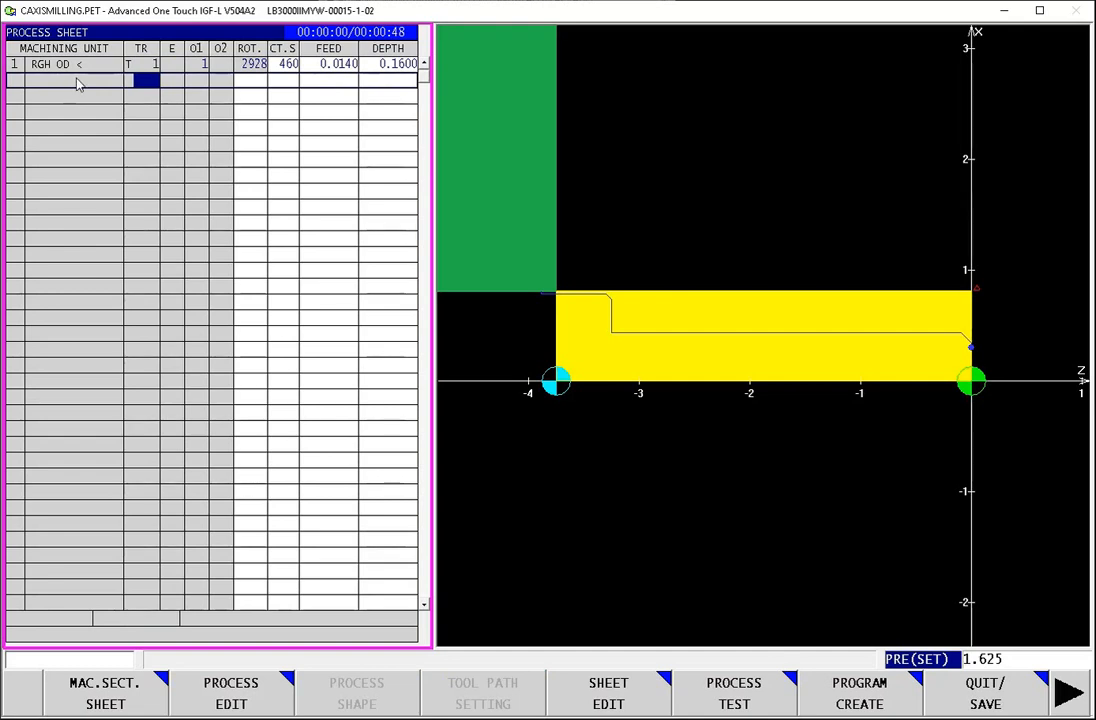
{"action": "left_click", "coordinate": [76, 64]}
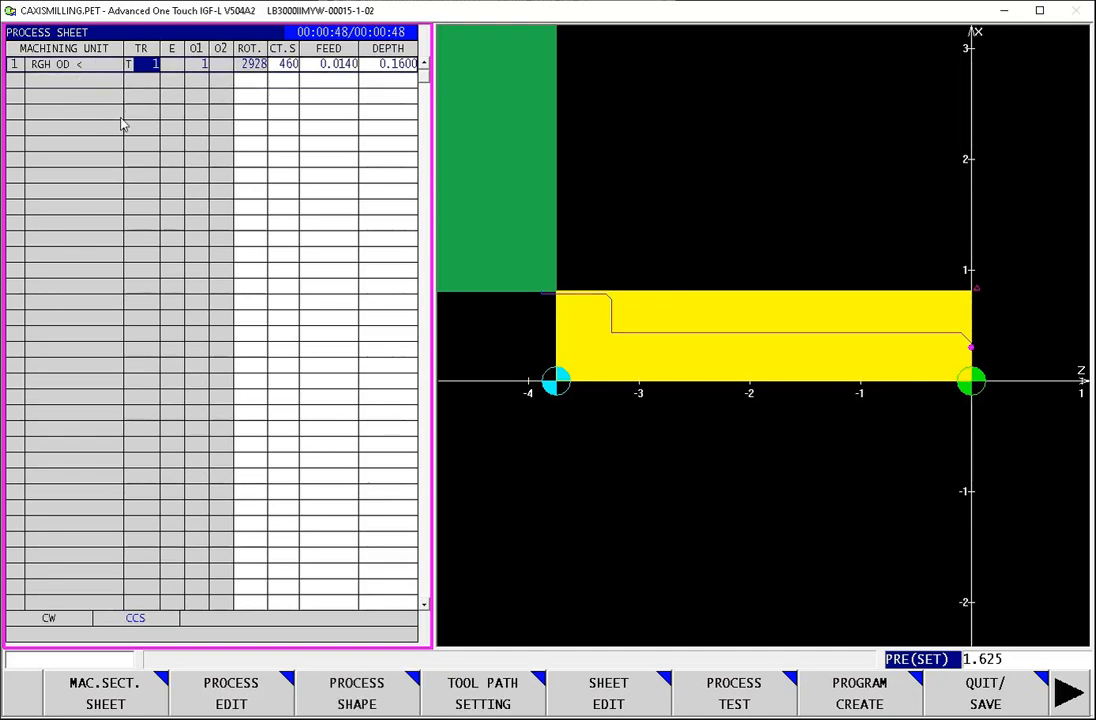
{"action": "left_click", "coordinate": [78, 83]}
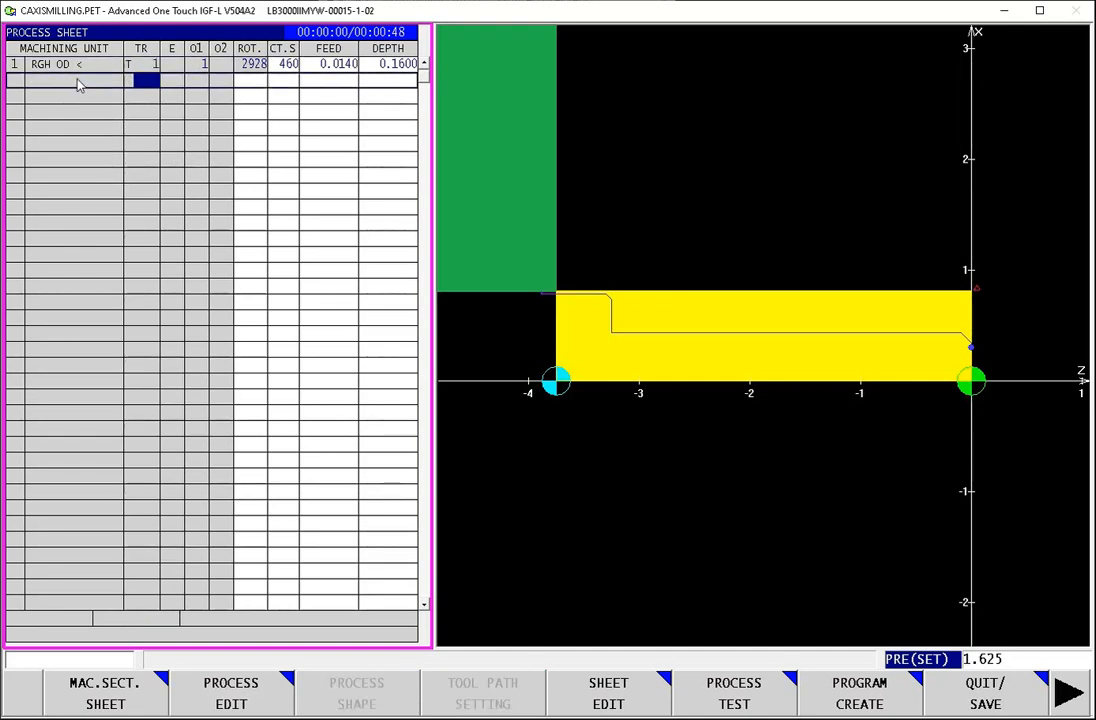
Step: Open the tool settings of the existing rough OD process and exit without storing the data
{"action": "left_click", "coordinate": [77, 63]}
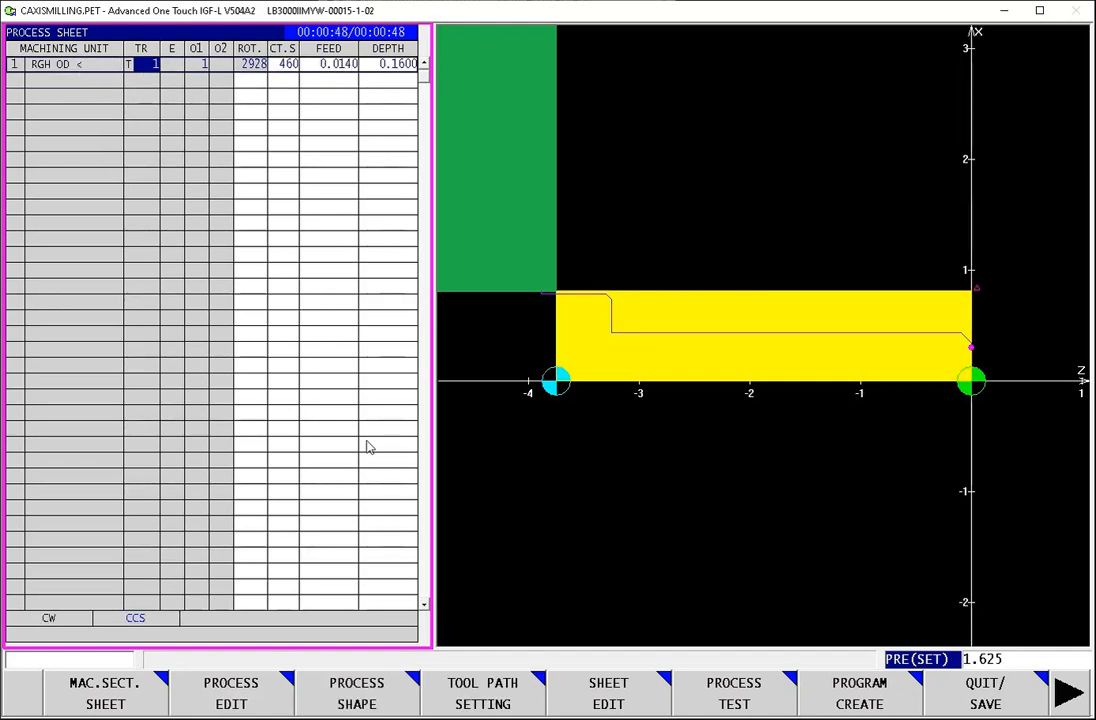
{"action": "left_click", "coordinate": [231, 702]}
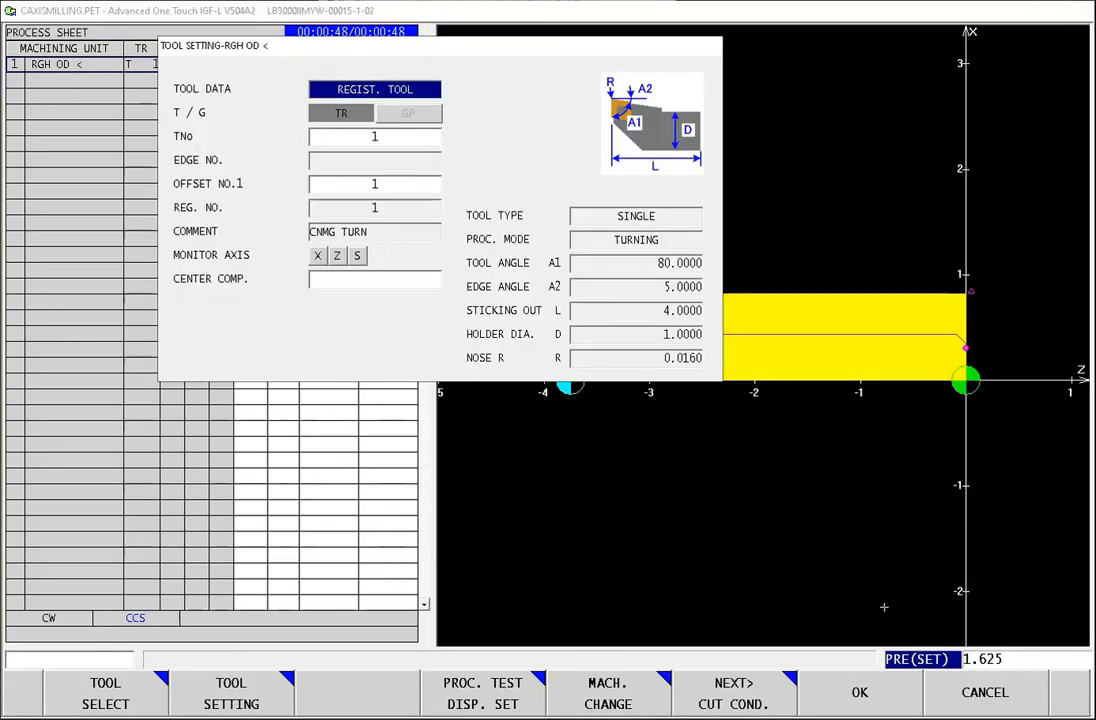
{"action": "left_click", "coordinate": [1000, 705]}
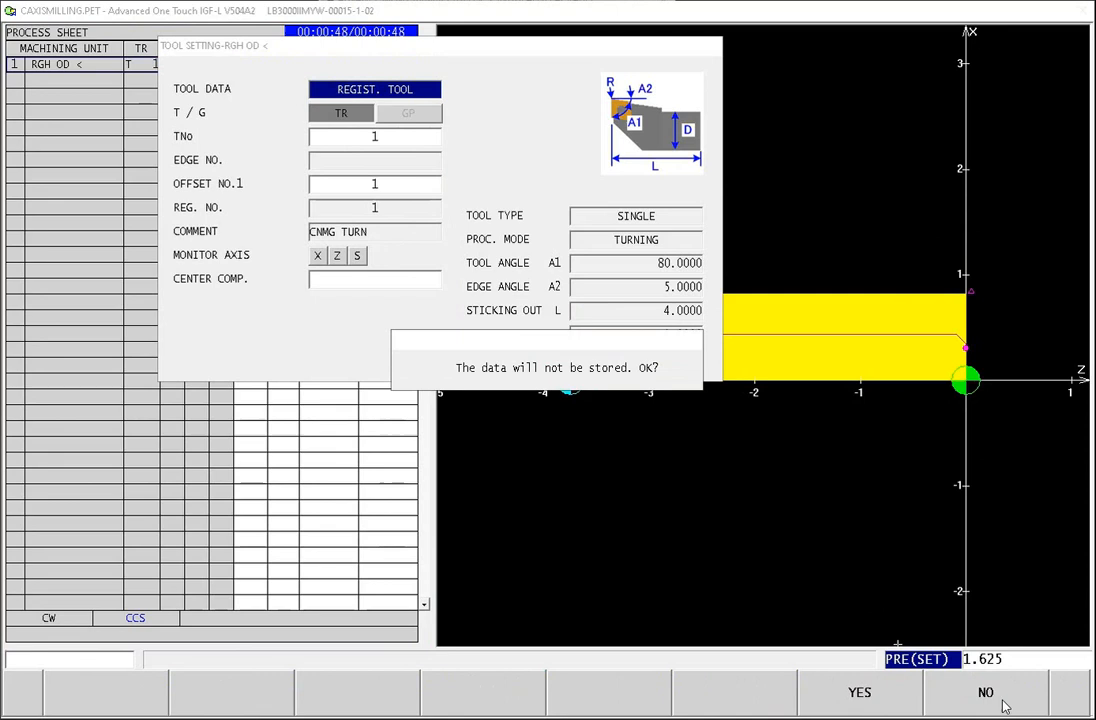
{"action": "left_click", "coordinate": [869, 710]}
Step: Add a 1OP finish turning process with direction OD < on the empty row below the rough OD process
{"action": "left_click", "coordinate": [90, 85]}
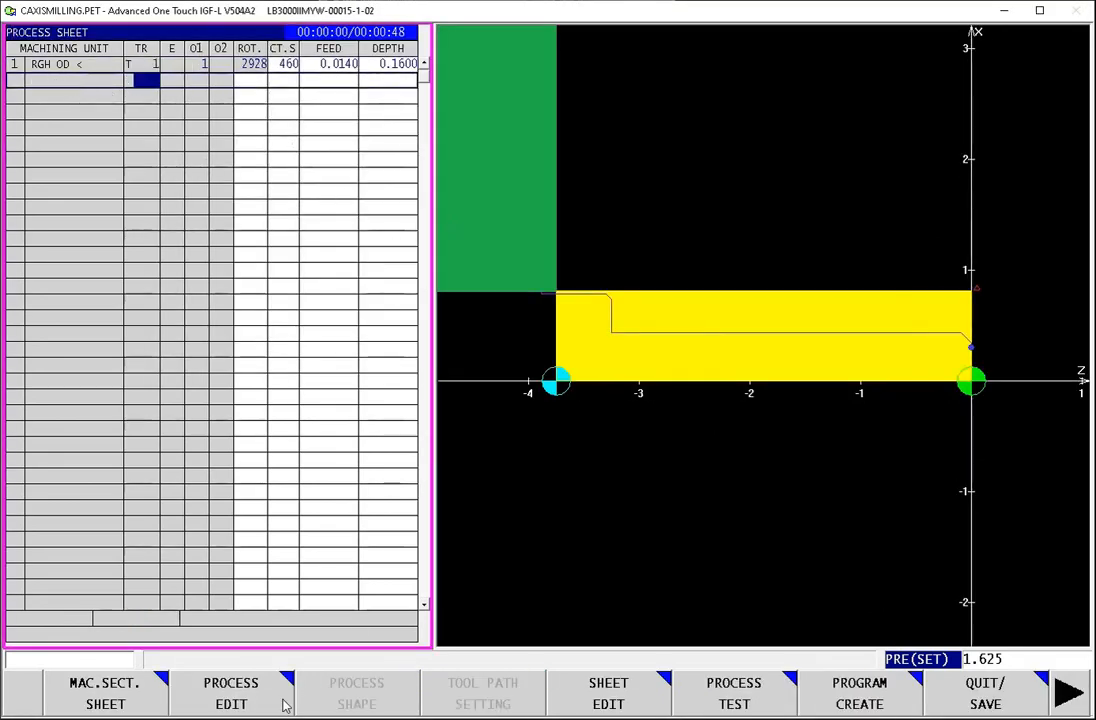
{"action": "left_click", "coordinate": [230, 700]}
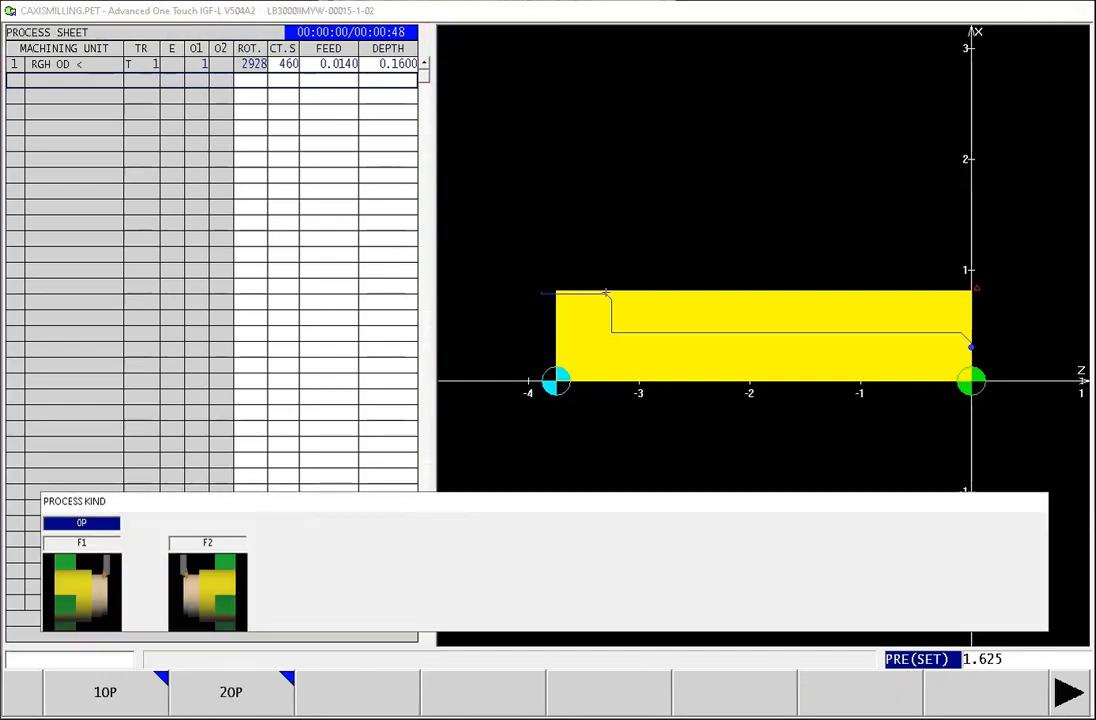
{"action": "left_click", "coordinate": [105, 705]}
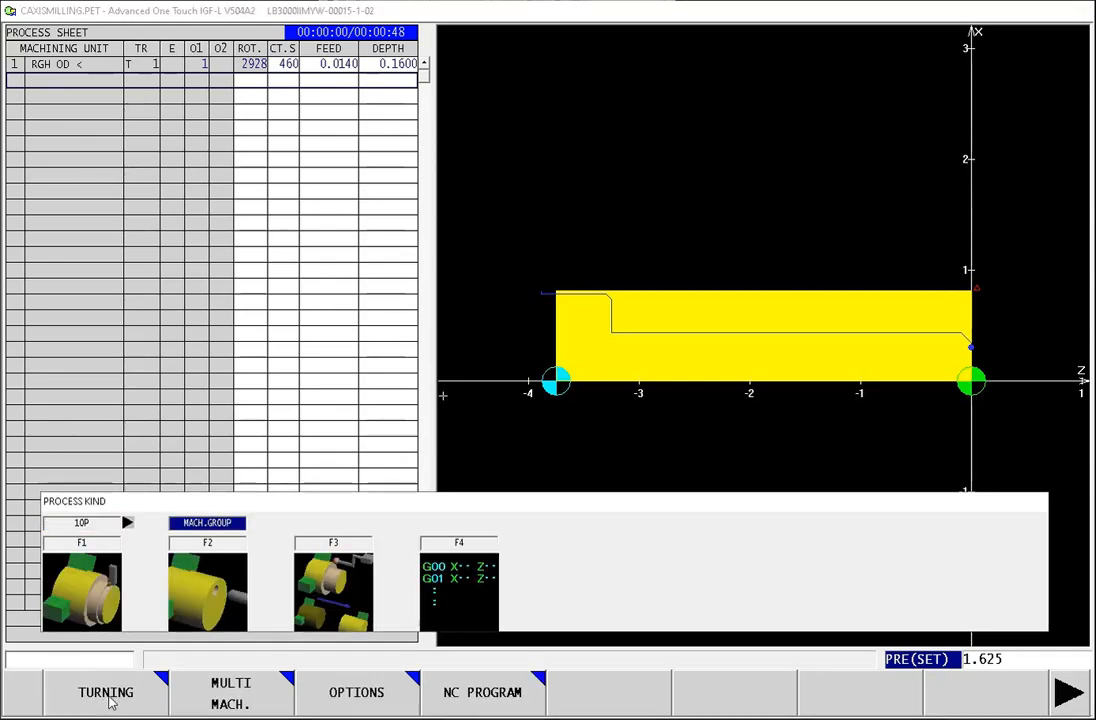
{"action": "key", "text": "F1"}
{"action": "left_click", "coordinate": [372, 698]}
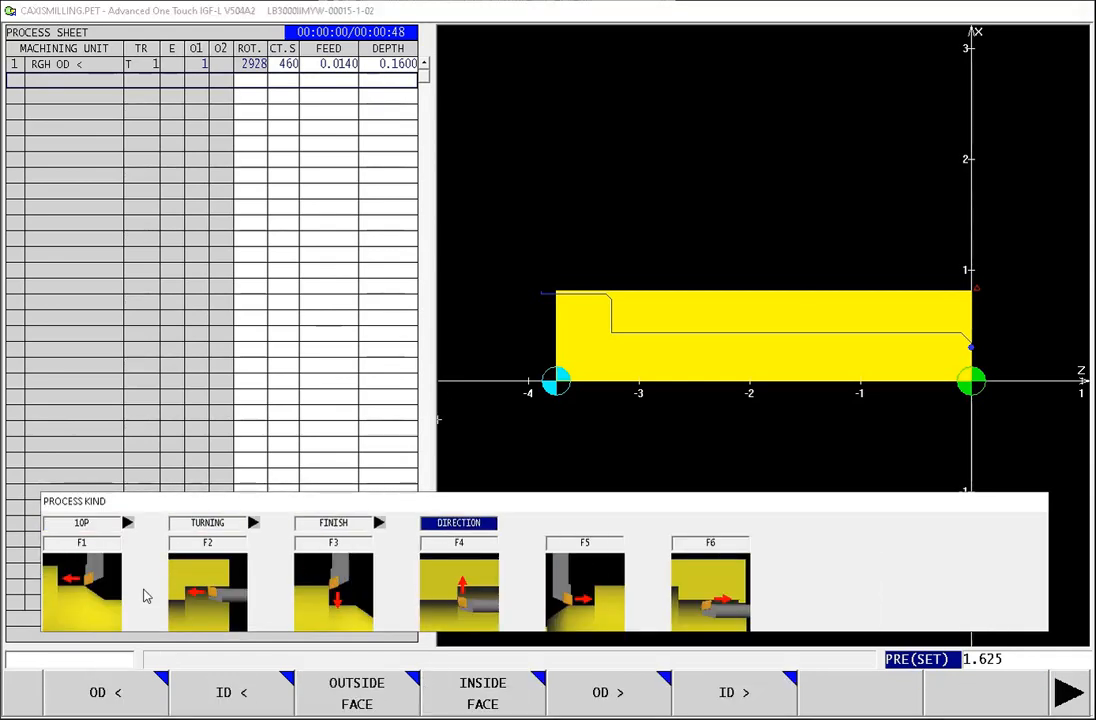
{"action": "left_click", "coordinate": [98, 694]}
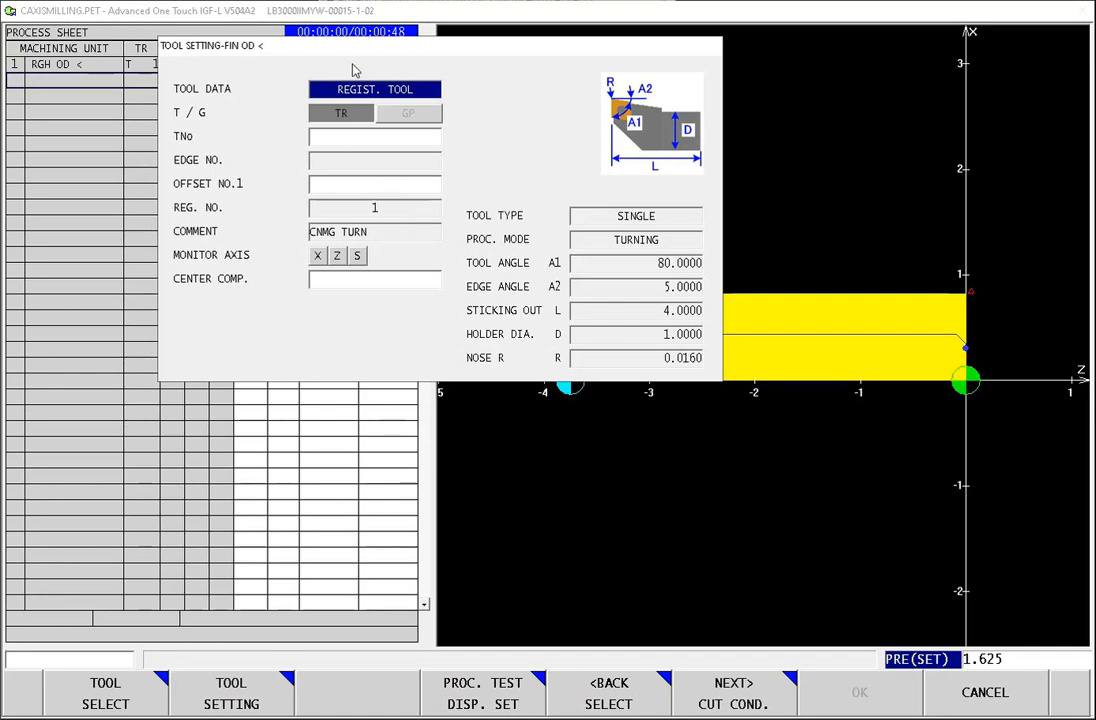
Step: Assign tool number 1 and offset number 1 to the finish OD process and continue to its cutting conditions
{"action": "left_click", "coordinate": [374, 144]}
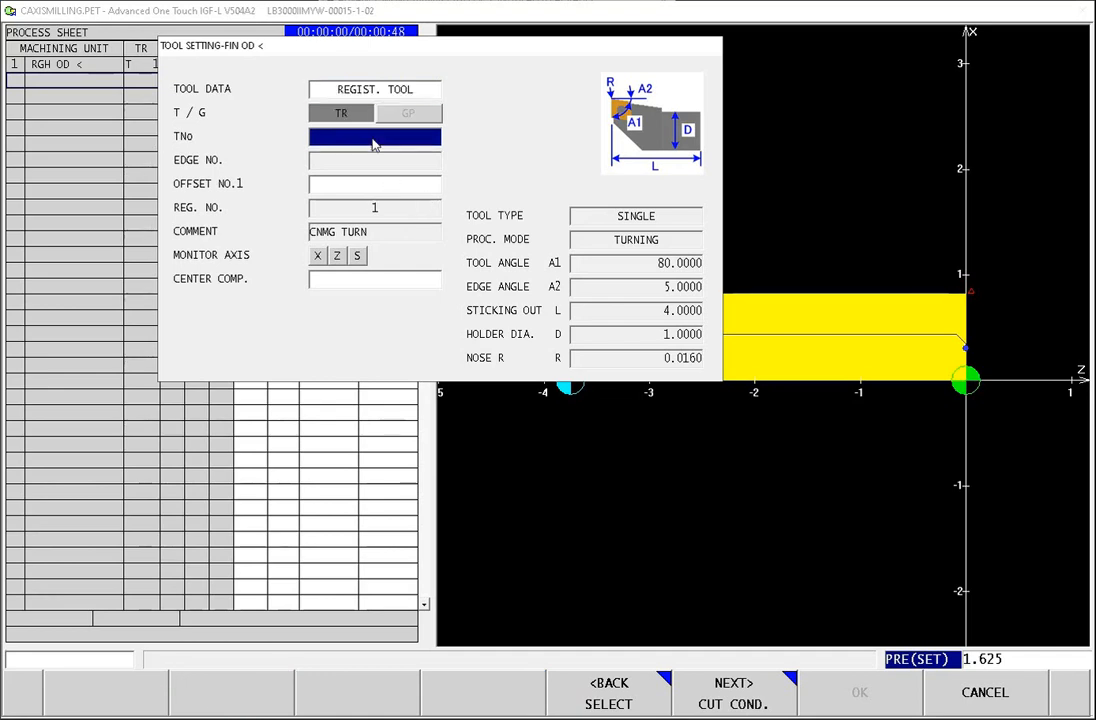
{"action": "type", "text": "1"}
{"action": "key", "text": "Return"}
{"action": "type", "text": "1"}
{"action": "key", "text": "Return"}
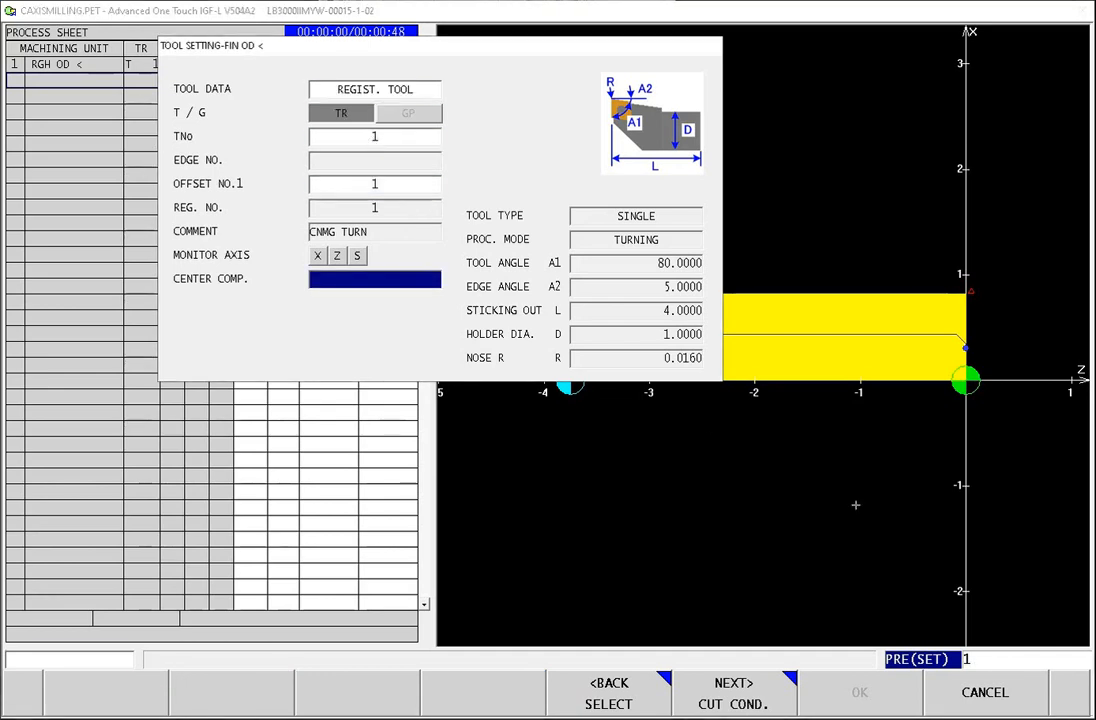
{"action": "left_click", "coordinate": [775, 704]}
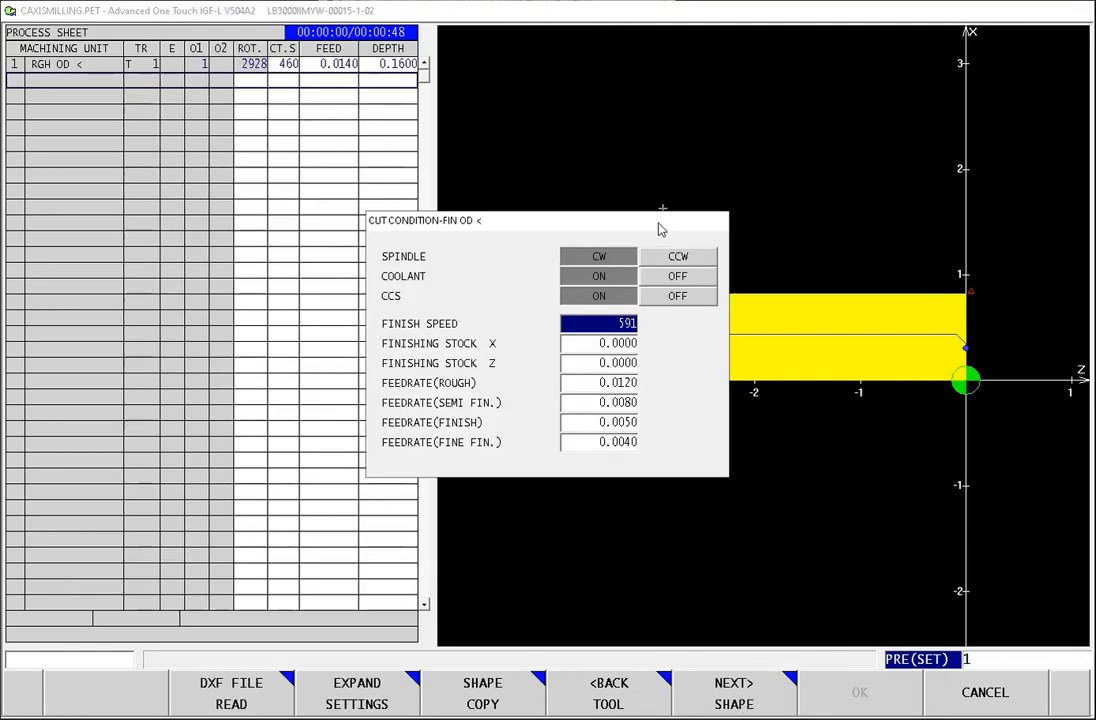
Step: Keep the default finish cutting conditions and copy the turning shape from process 1, RGH OD <
{"action": "left_click", "coordinate": [738, 698]}
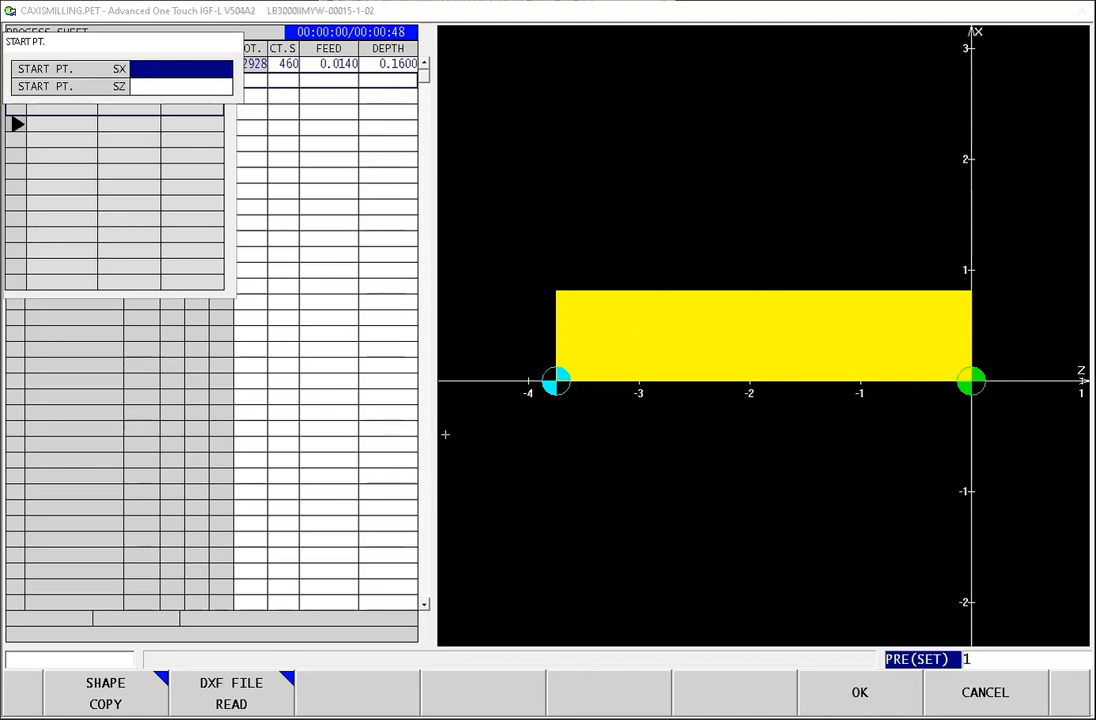
{"action": "left_click", "coordinate": [106, 700]}
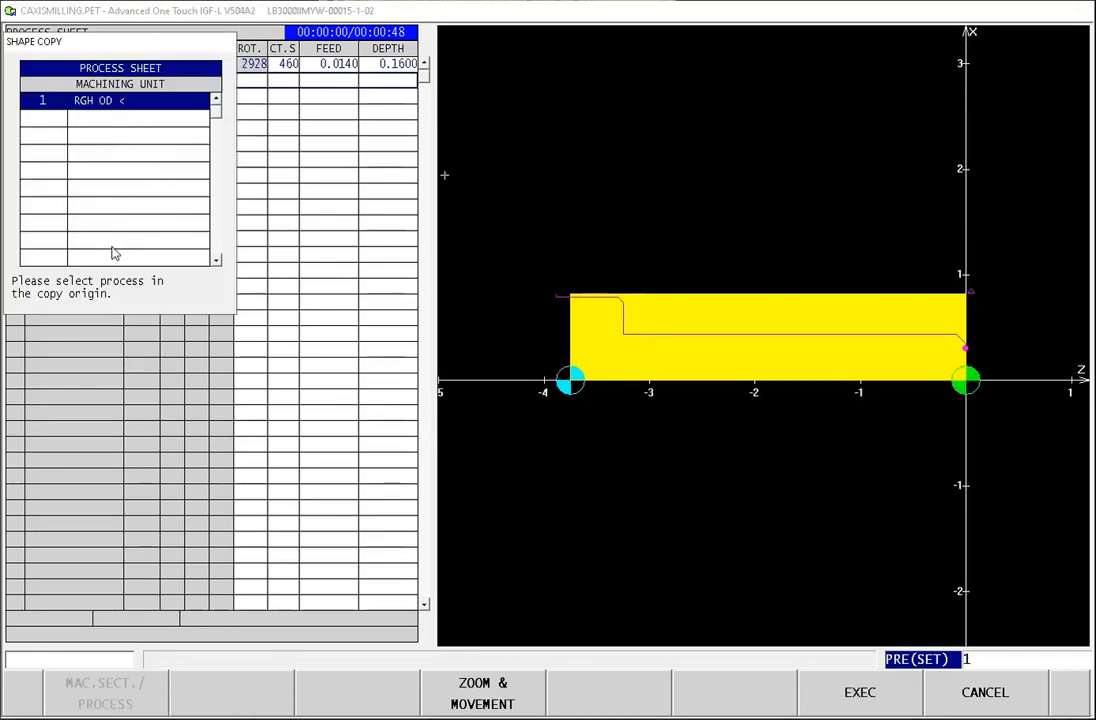
{"action": "left_click", "coordinate": [84, 116]}
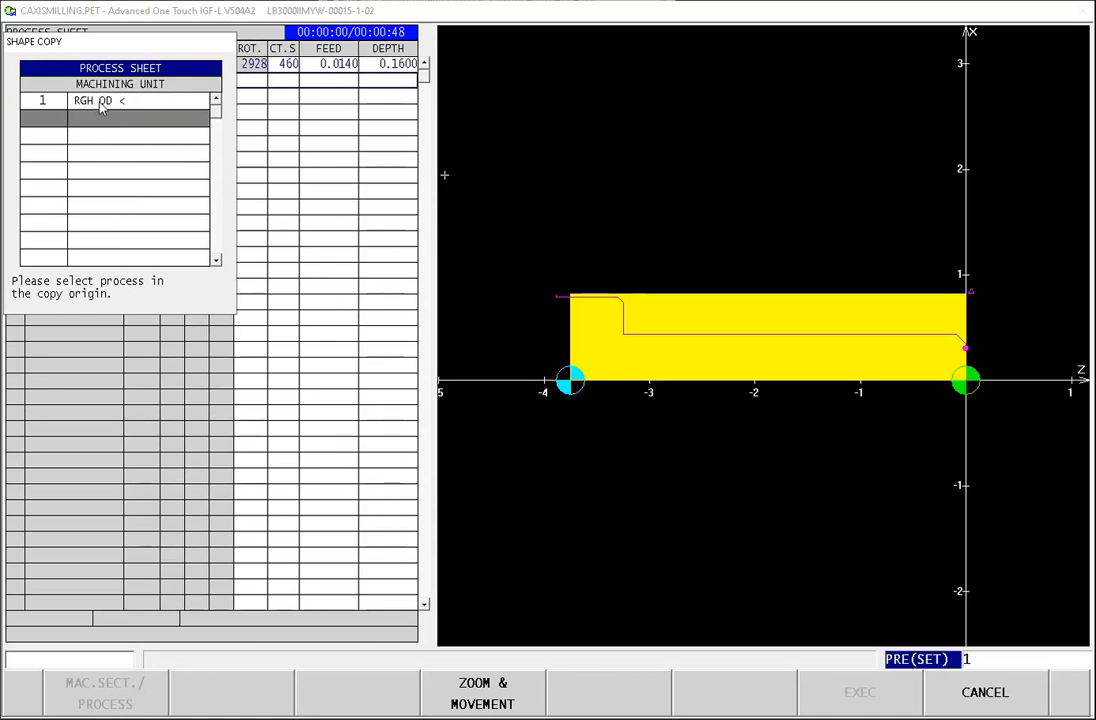
{"action": "left_click", "coordinate": [104, 108]}
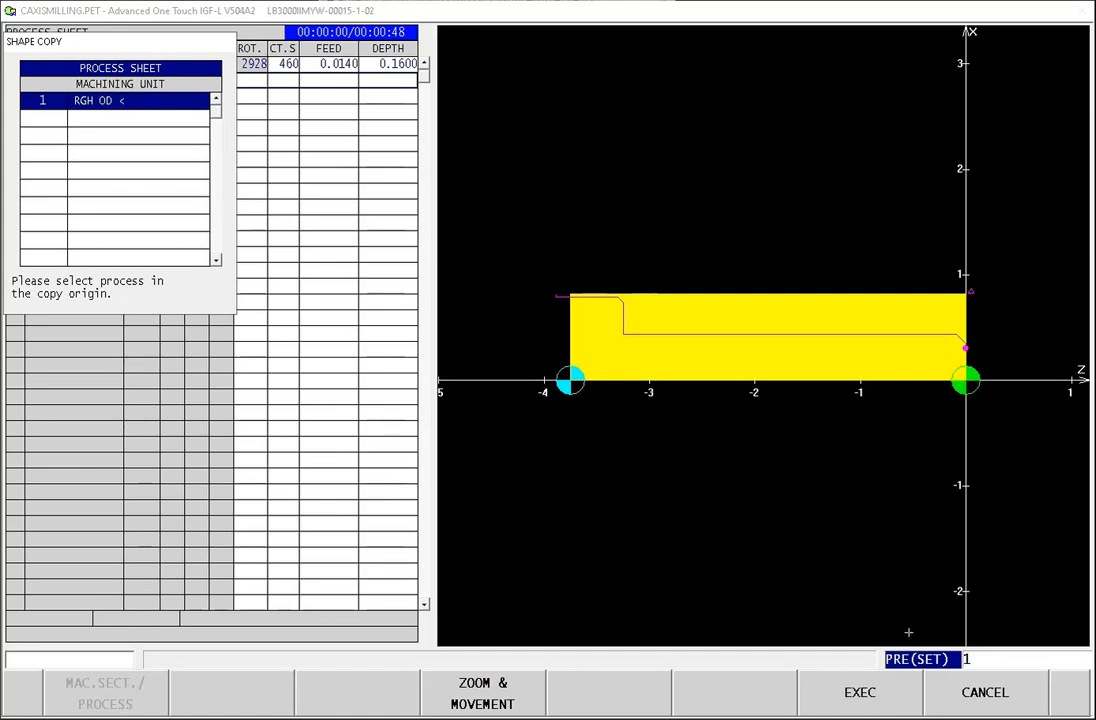
{"action": "left_click", "coordinate": [858, 695]}
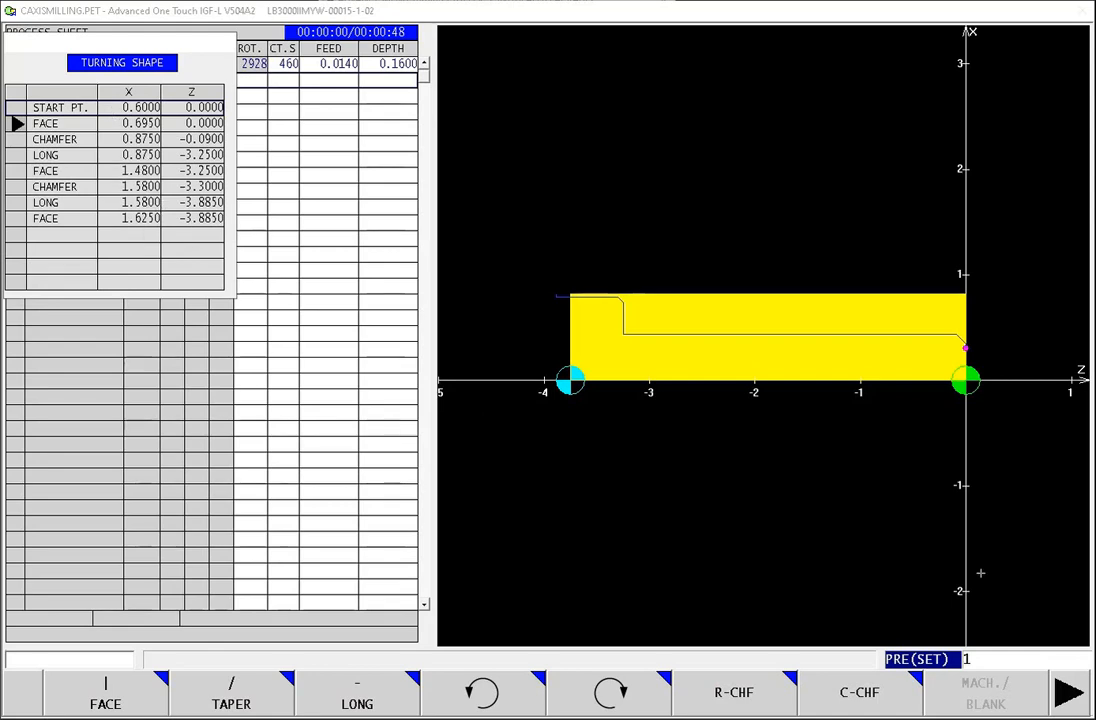
Step: Accept the copied shape and the default tool path settings to store the finish OD process
{"action": "left_click", "coordinate": [1066, 700]}
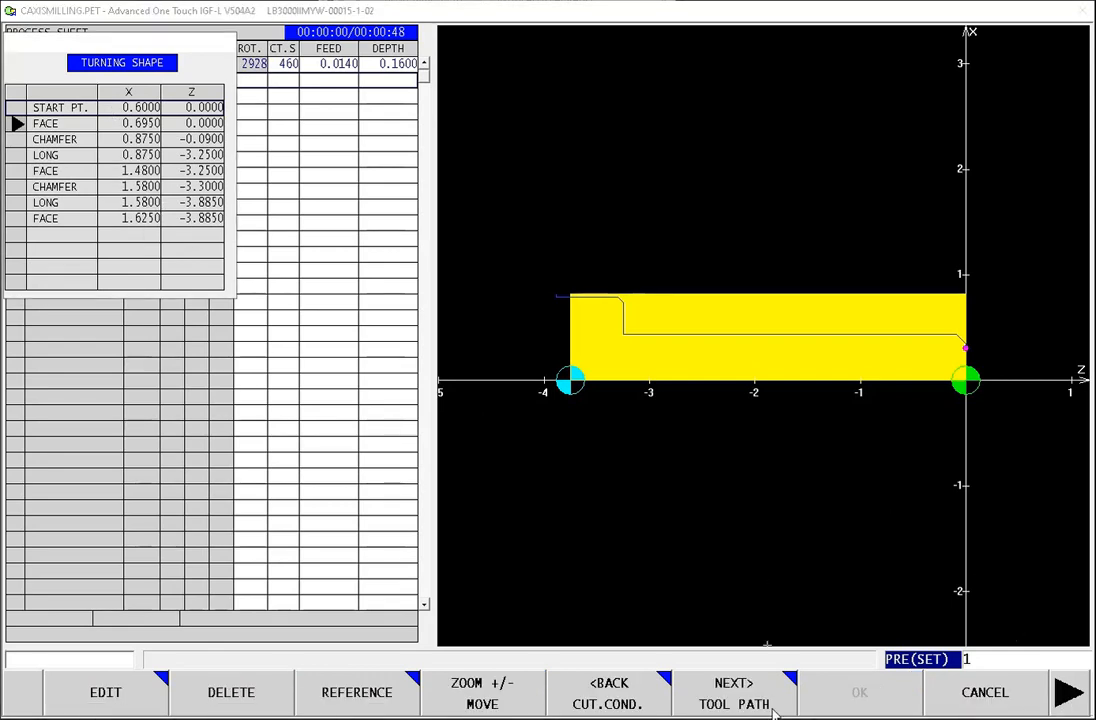
{"action": "left_click", "coordinate": [734, 693]}
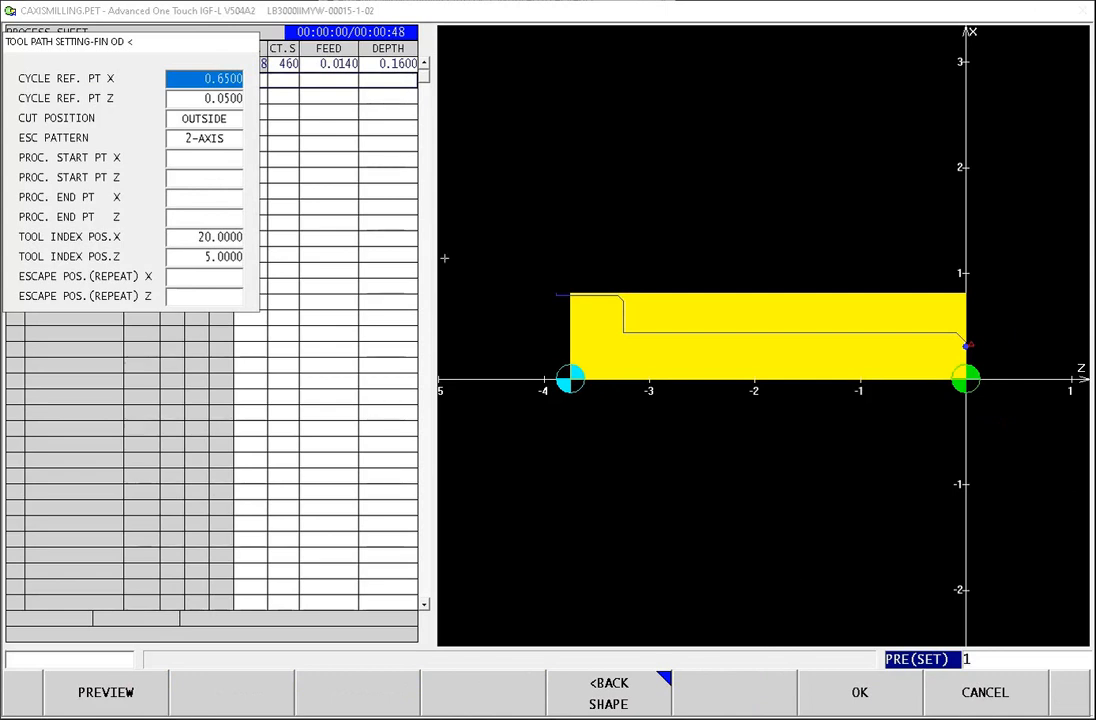
{"action": "left_click", "coordinate": [856, 693]}
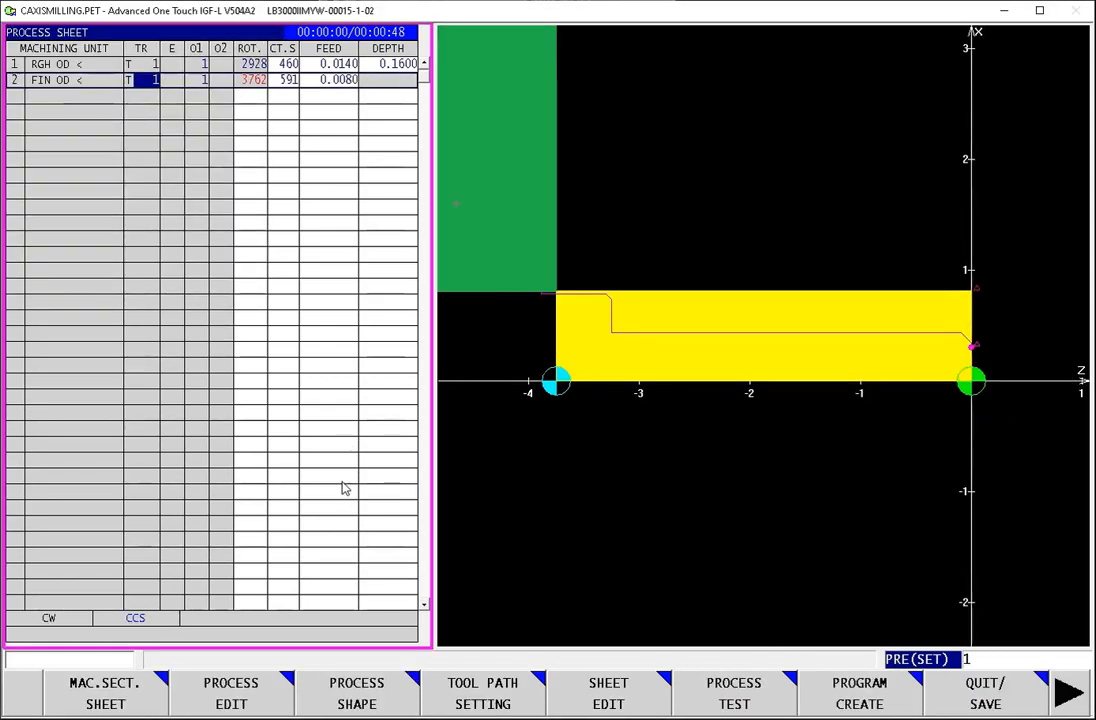
Step: Run the process test simulation of the rough and finish OD cuts and return to the process sheet
{"action": "left_click", "coordinate": [750, 700]}
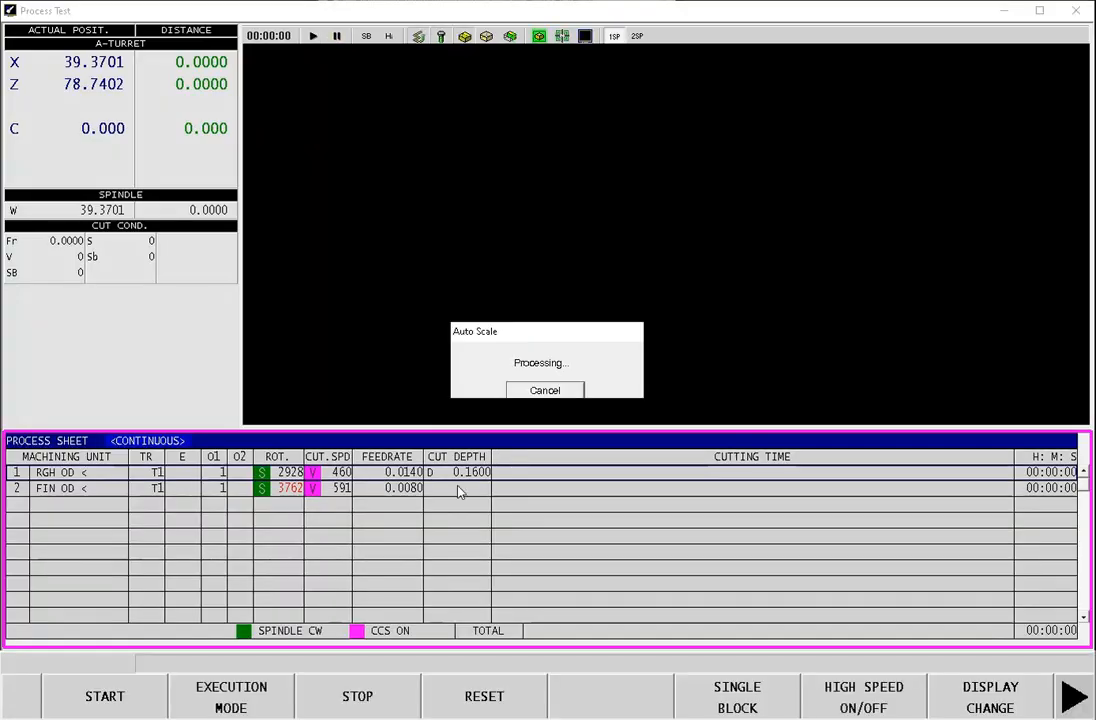
{"action": "left_click", "coordinate": [90, 703]}
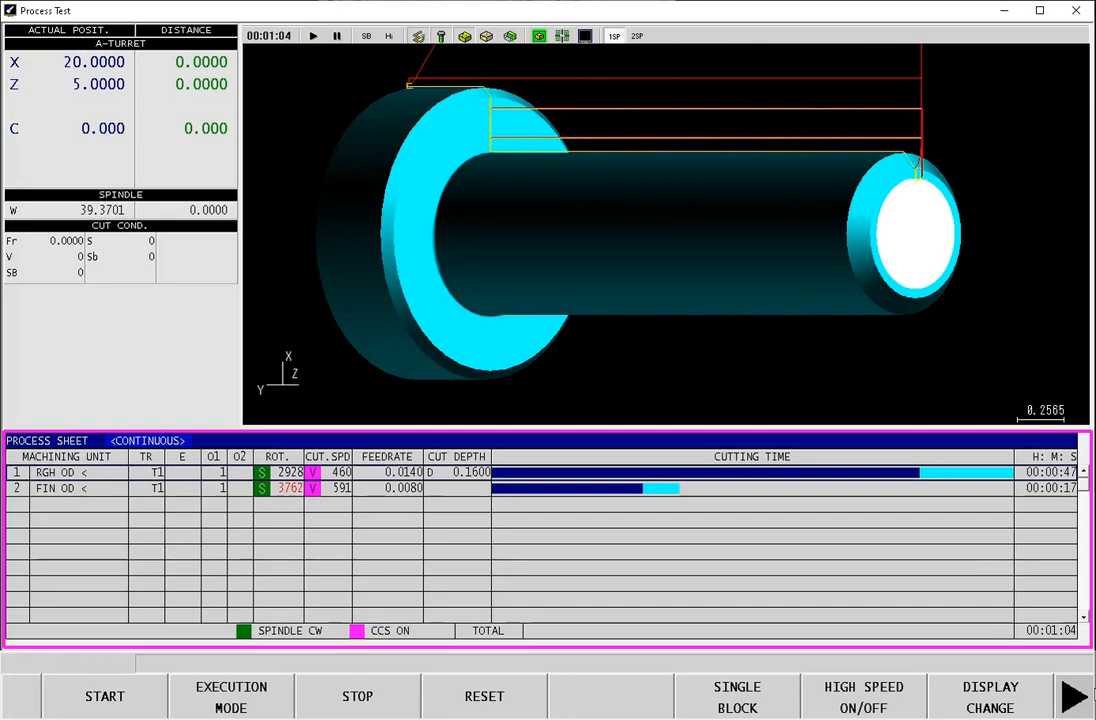
{"action": "left_click", "coordinate": [1076, 705]}
{"action": "left_click", "coordinate": [985, 700]}
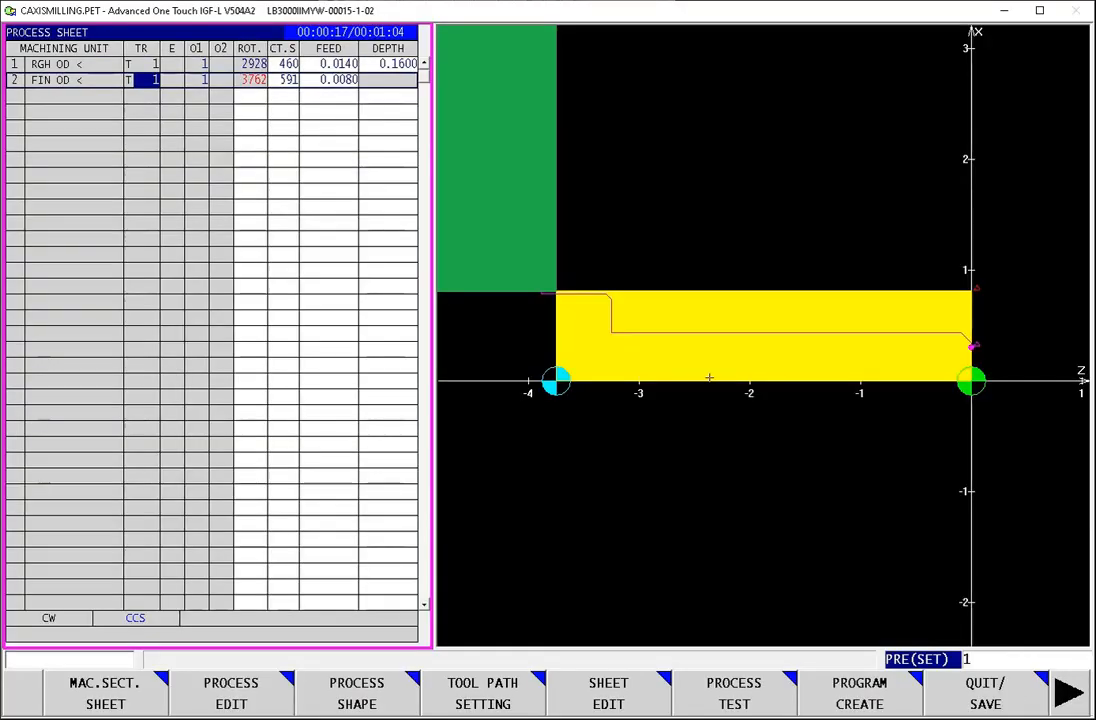
Step: Add a 1OP turning groove process of the cut-off type on the empty row below the finish OD process
{"action": "left_click", "coordinate": [71, 100]}
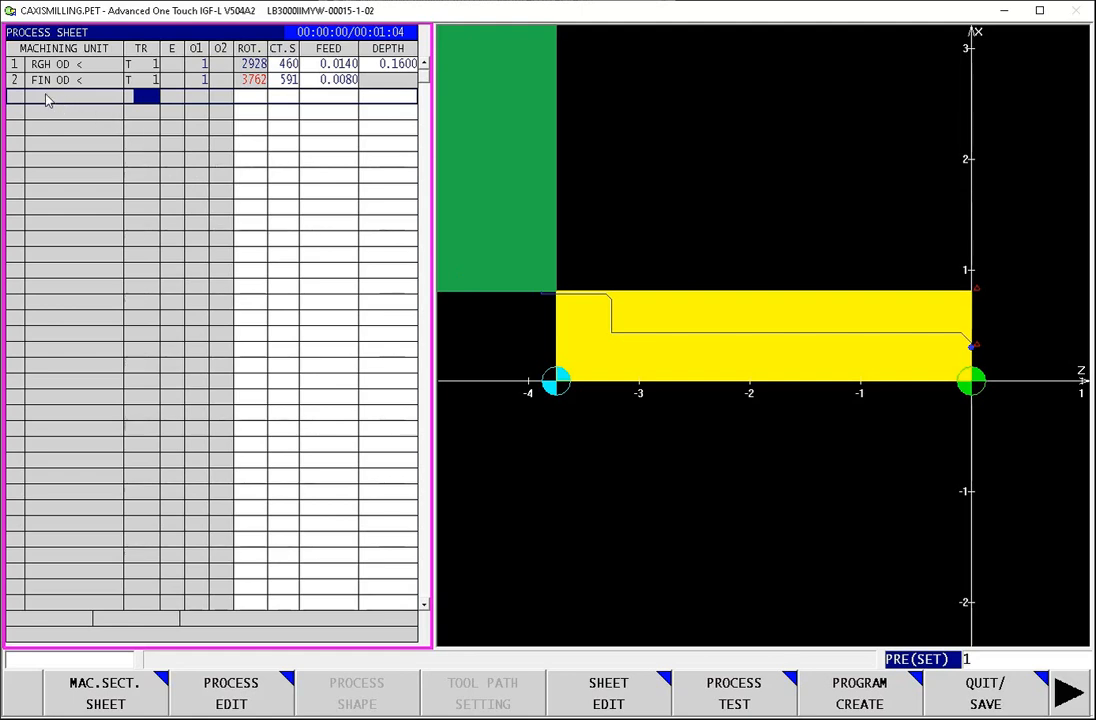
{"action": "left_click", "coordinate": [230, 692]}
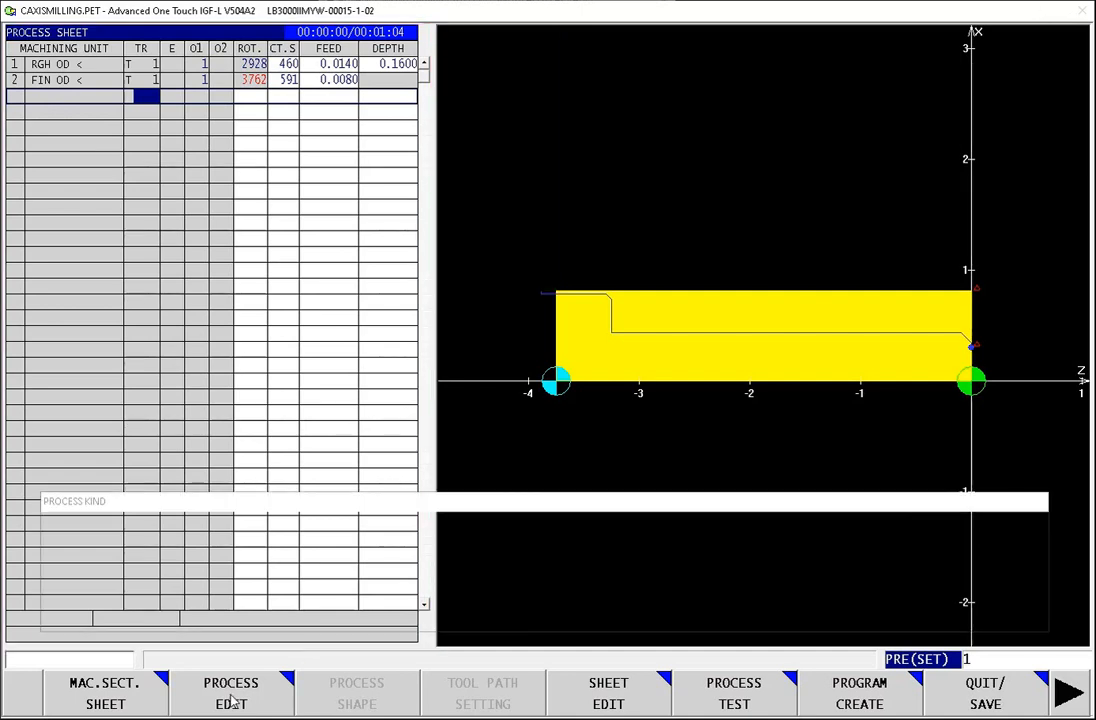
{"action": "left_click", "coordinate": [107, 700]}
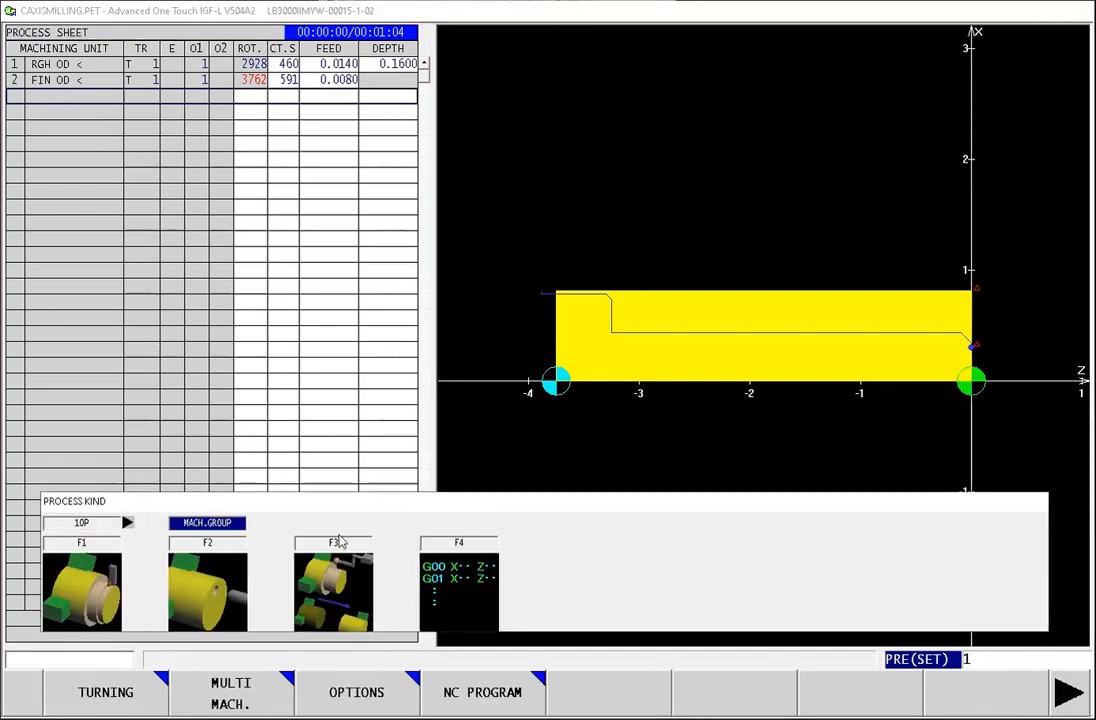
{"action": "left_click", "coordinate": [103, 705]}
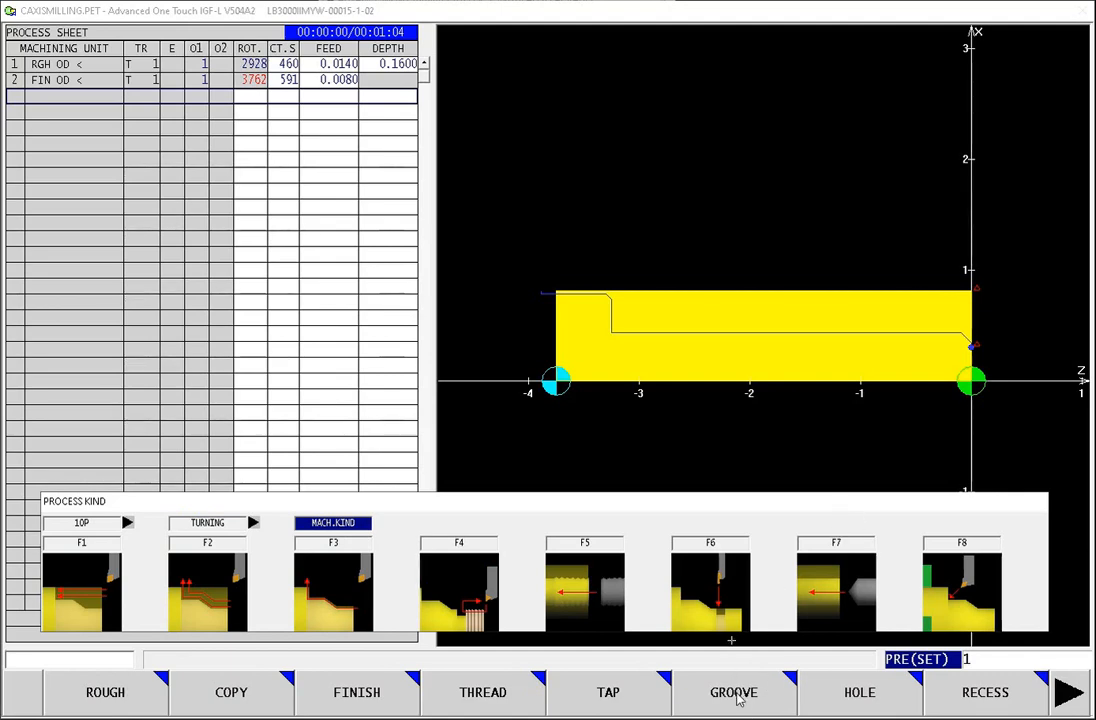
{"action": "left_click", "coordinate": [739, 698]}
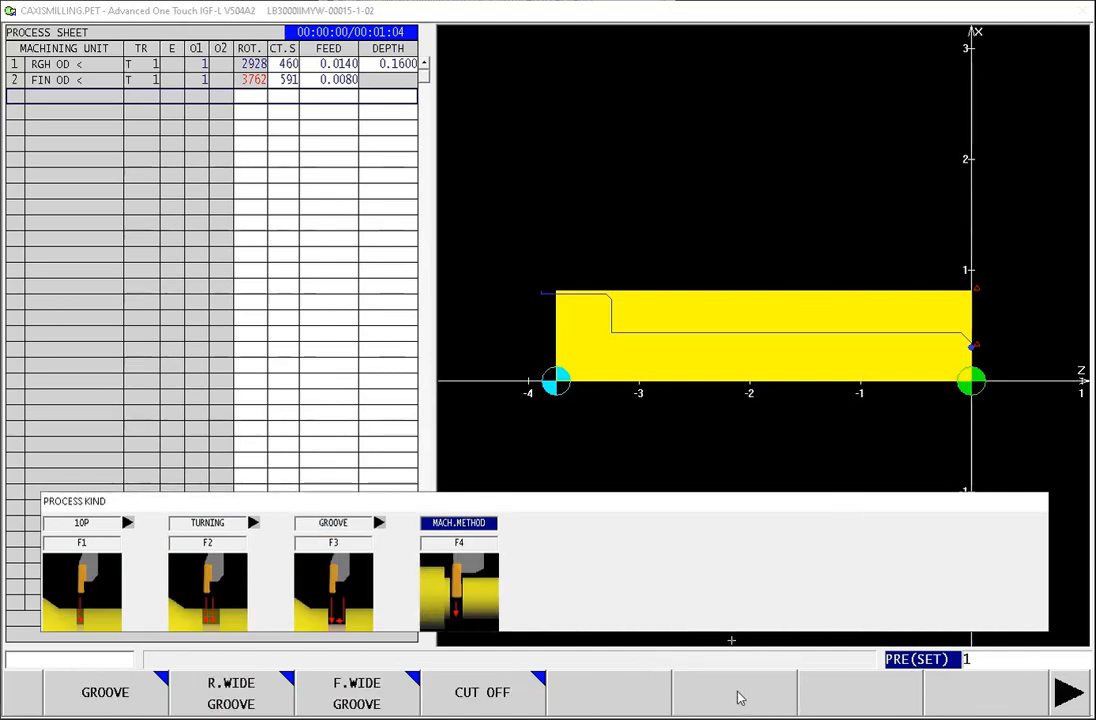
{"action": "left_click", "coordinate": [482, 693]}
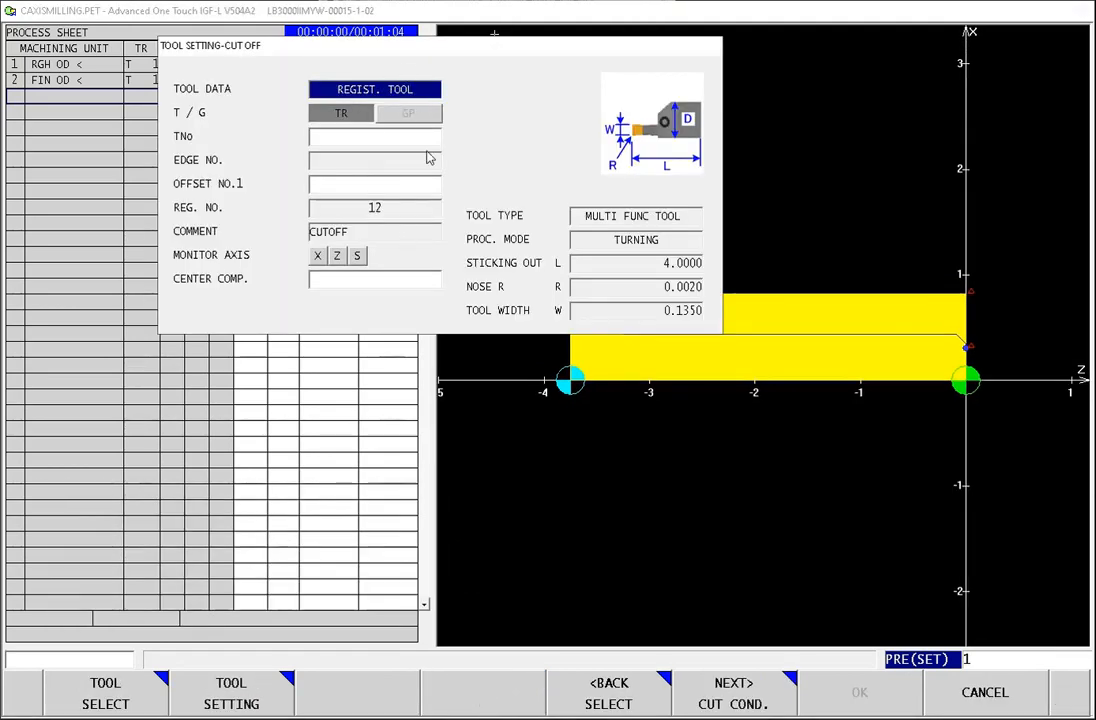
Step: Assign tool number 12 and offset number 12 to the cut-off process and continue to its cutting conditions
{"action": "left_click", "coordinate": [364, 142]}
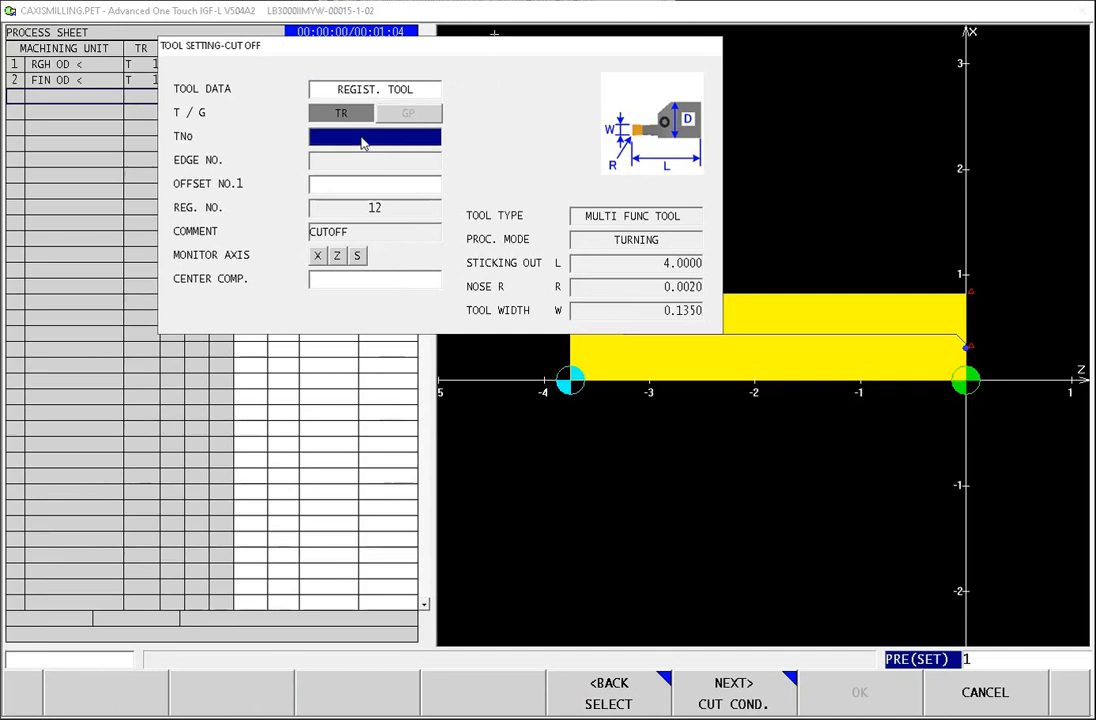
{"action": "type", "text": "12"}
{"action": "key", "text": "Return"}
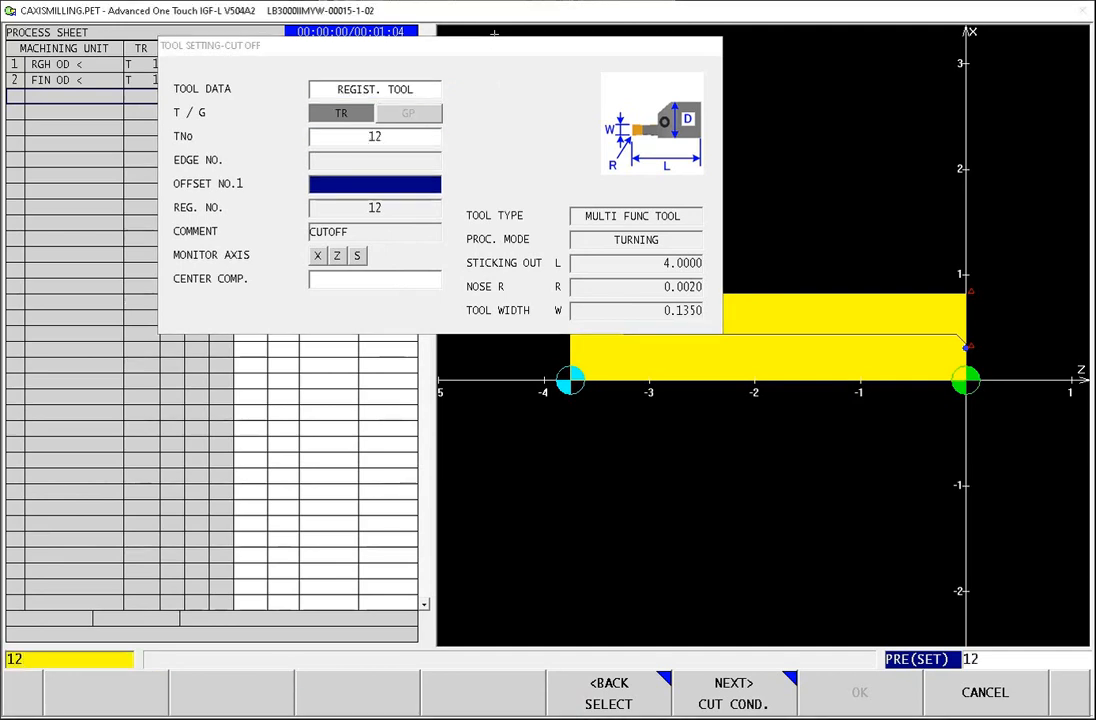
{"action": "key", "text": "Return"}
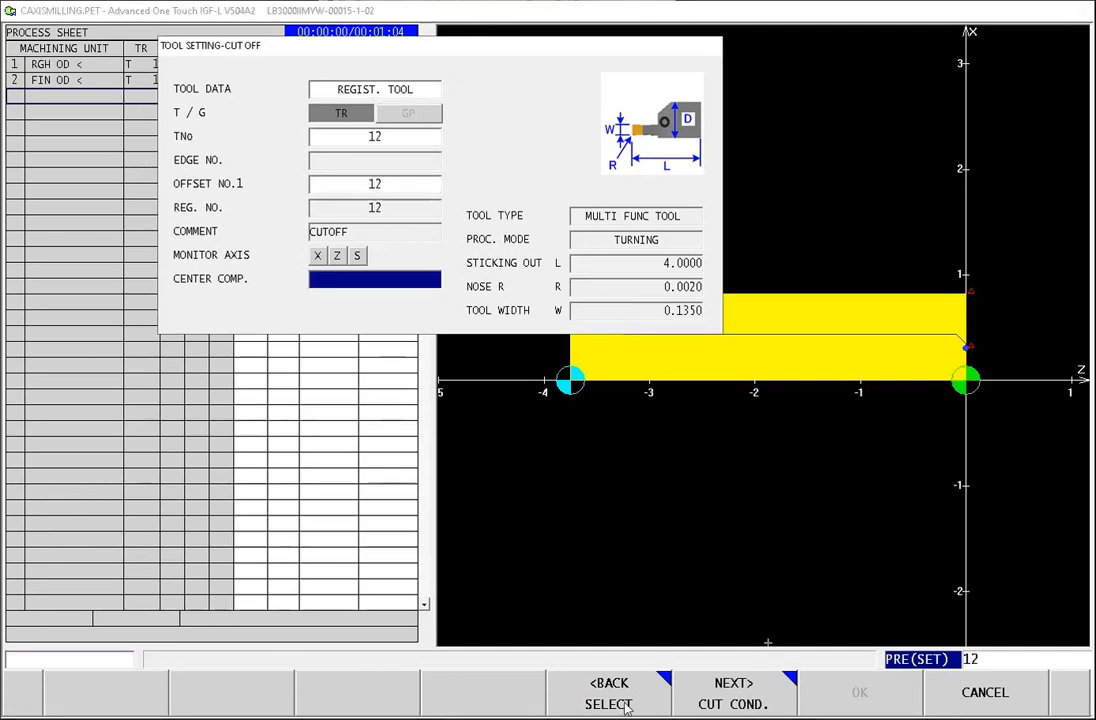
{"action": "left_click", "coordinate": [731, 694]}
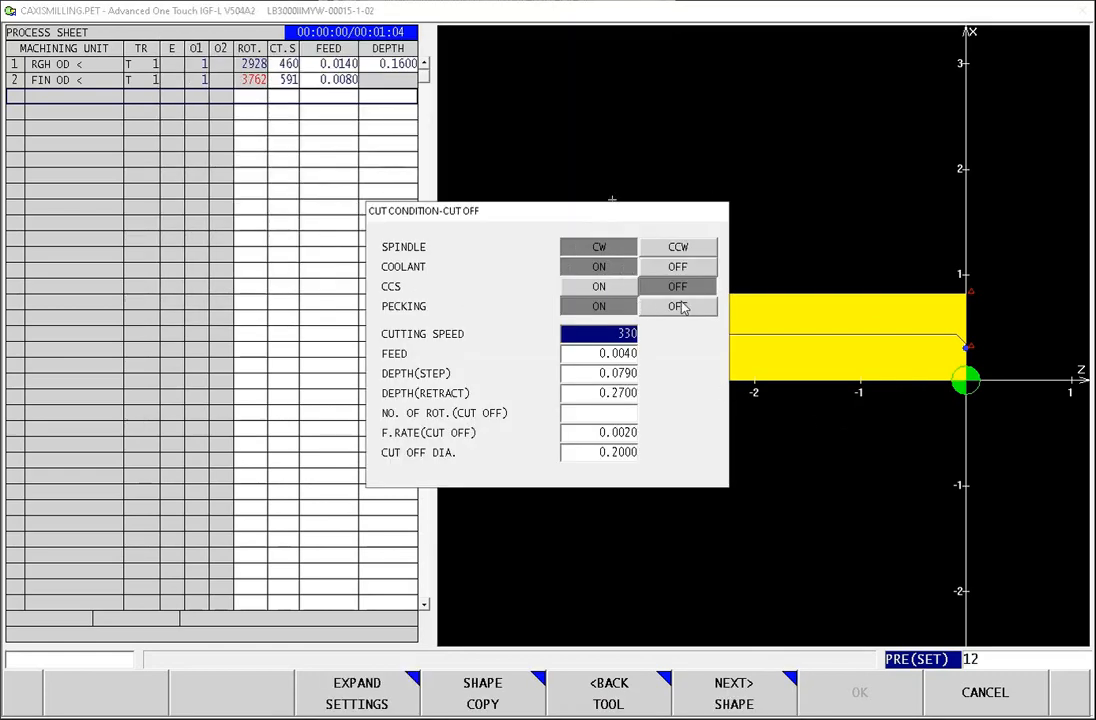
Step: Keep pecking on for the cut-off and set its retract depth to 2.0000
{"action": "left_click", "coordinate": [600, 309]}
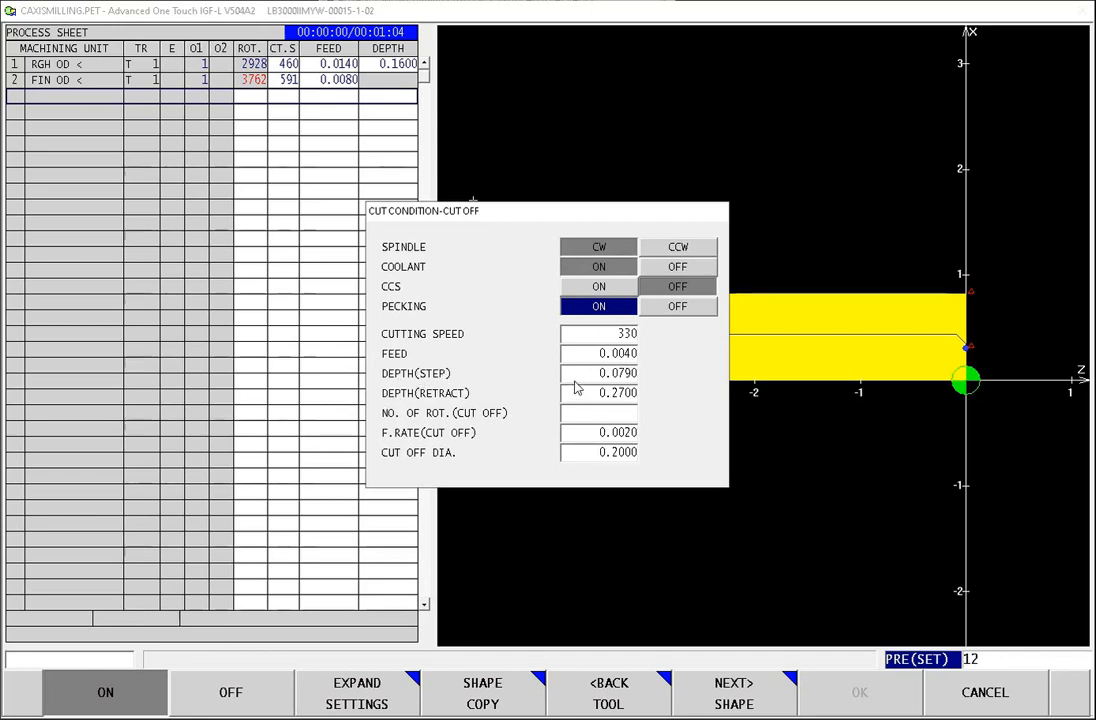
{"action": "left_click", "coordinate": [612, 373]}
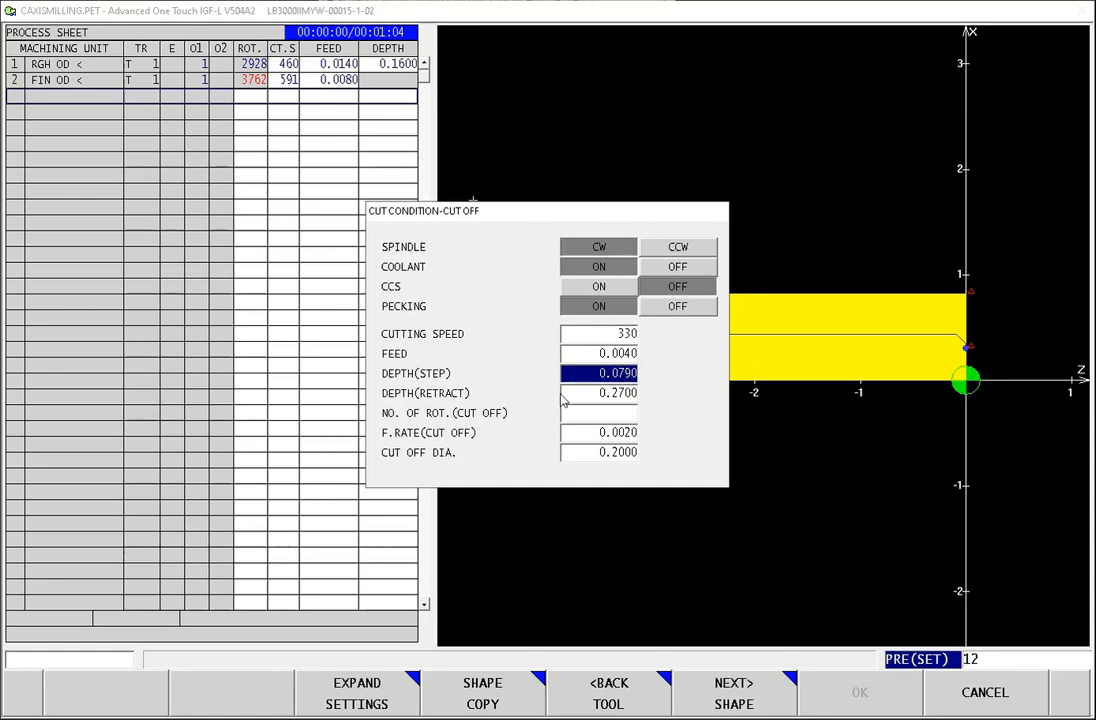
{"action": "left_click", "coordinate": [612, 396]}
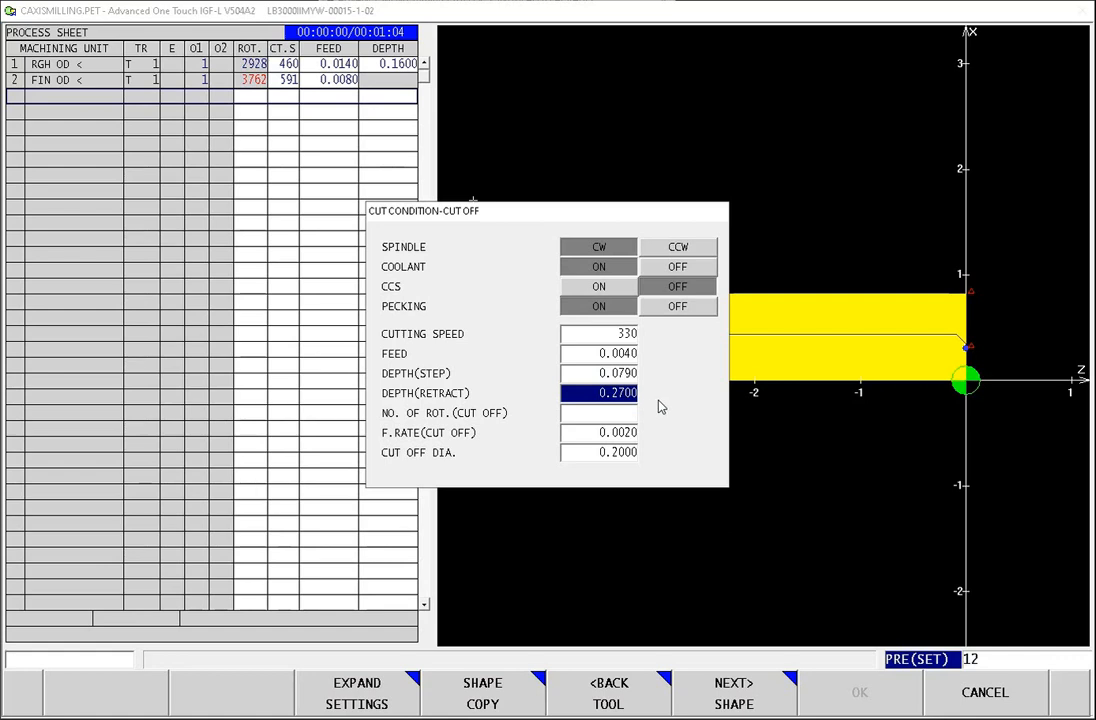
{"action": "left_click", "coordinate": [595, 373]}
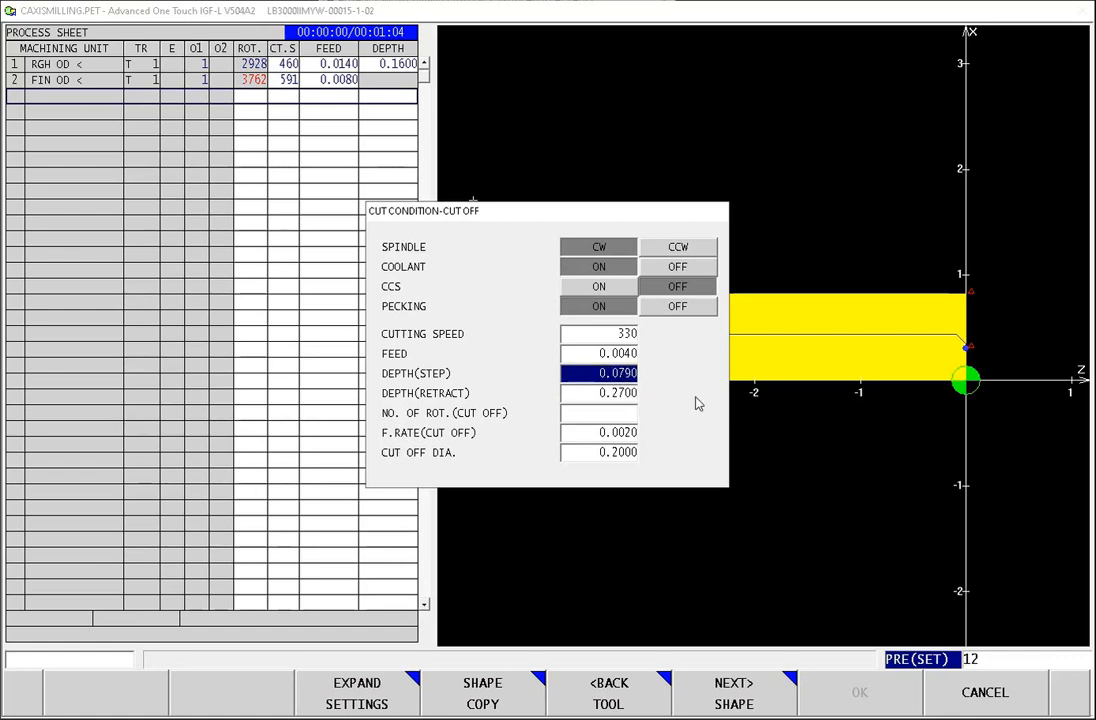
{"action": "left_click", "coordinate": [607, 393]}
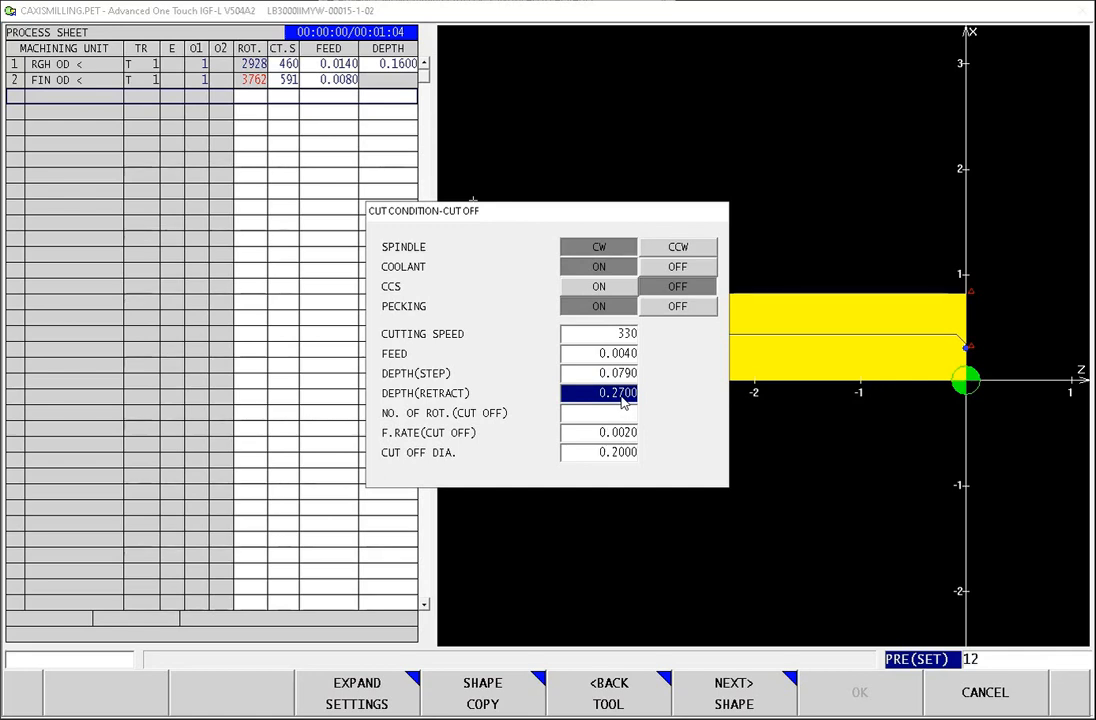
{"action": "type", "text": "2."}
{"action": "key", "text": "Return"}
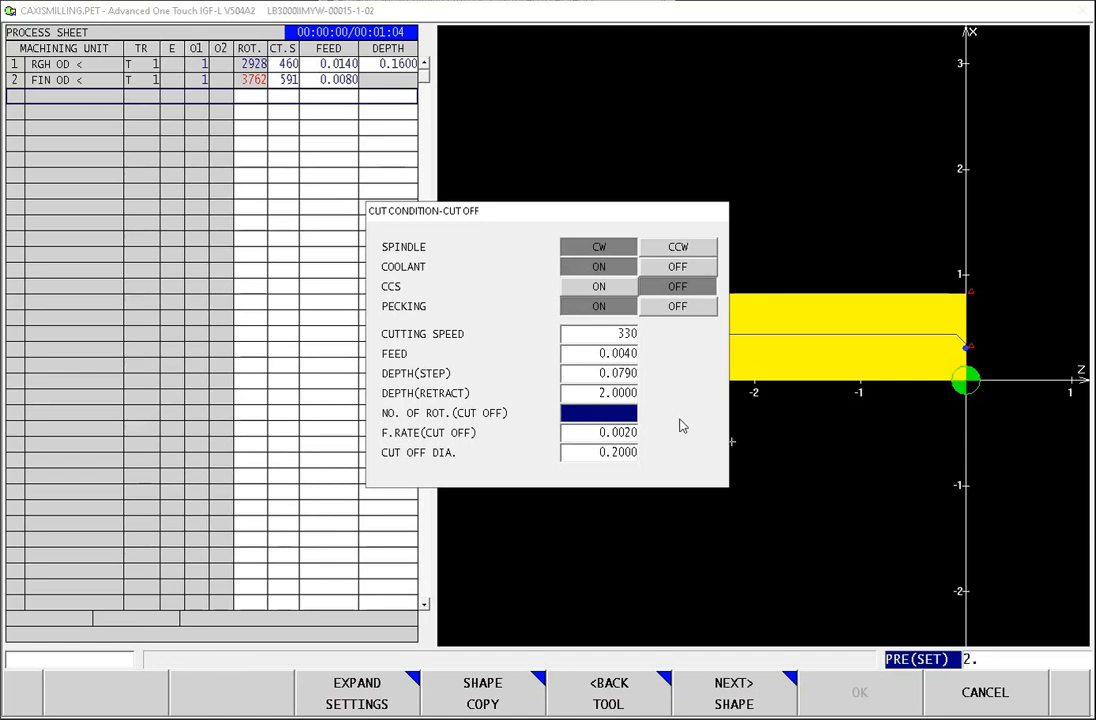
Step: Set the cut-off's number of rotations to 750, keep the cut-off diameter at 0.2000 and continue to its shape settings
{"action": "type", "text": "750"}
{"action": "key", "text": "Return"}
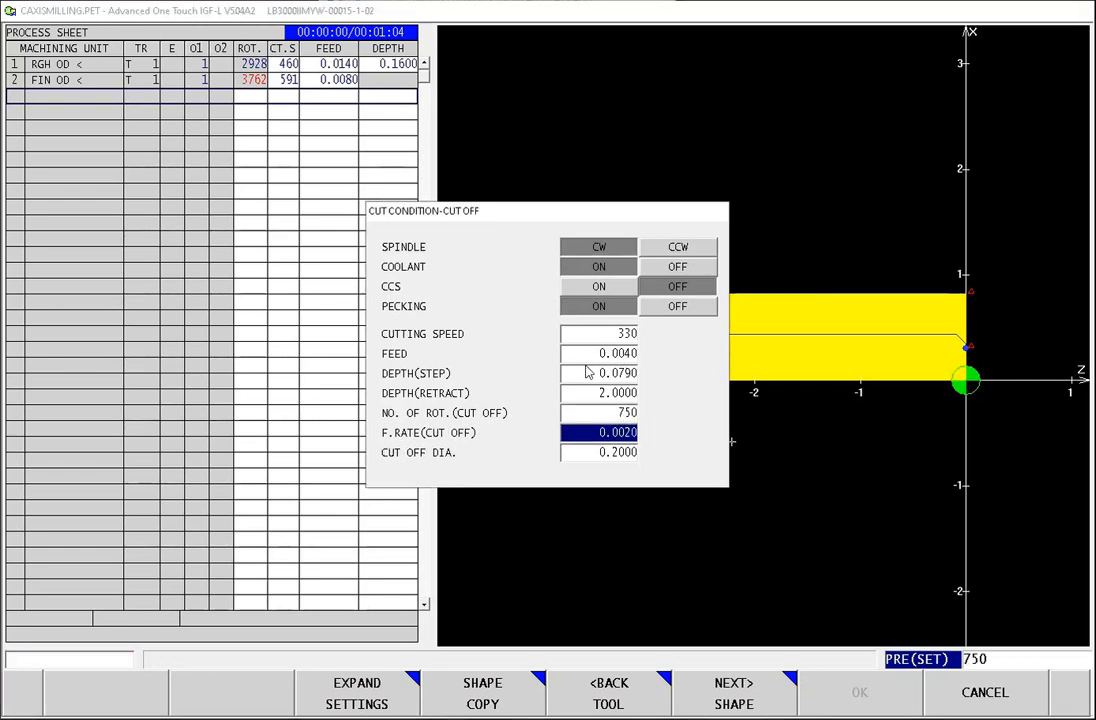
{"action": "left_click", "coordinate": [605, 455]}
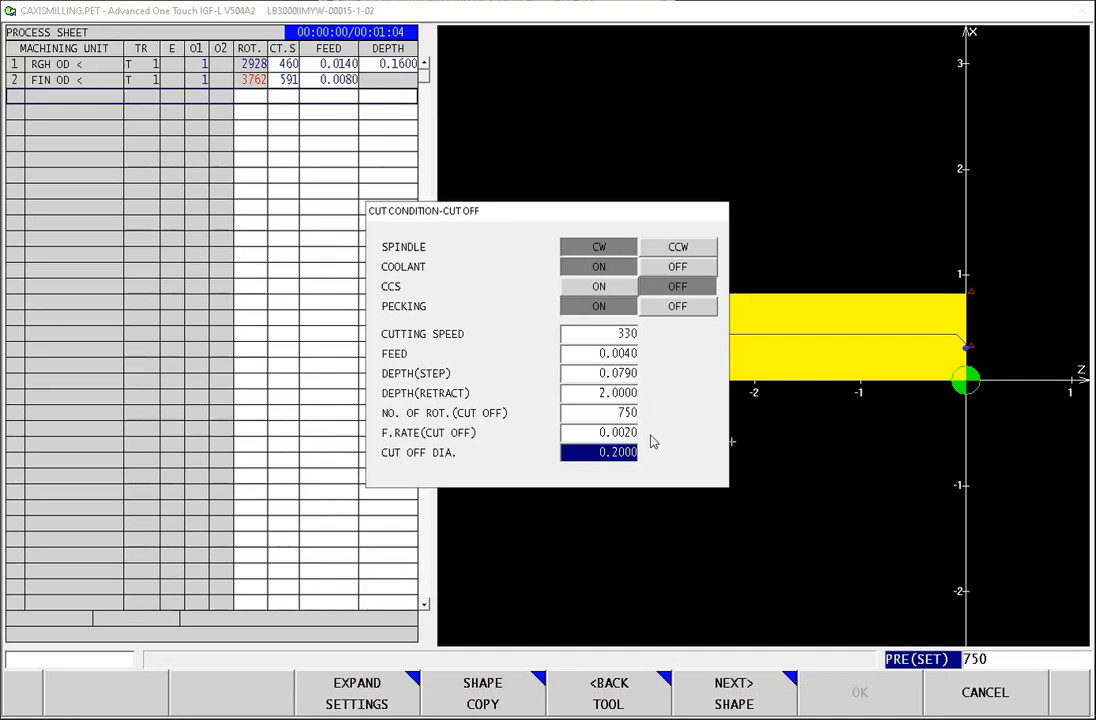
{"action": "left_click", "coordinate": [730, 700]}
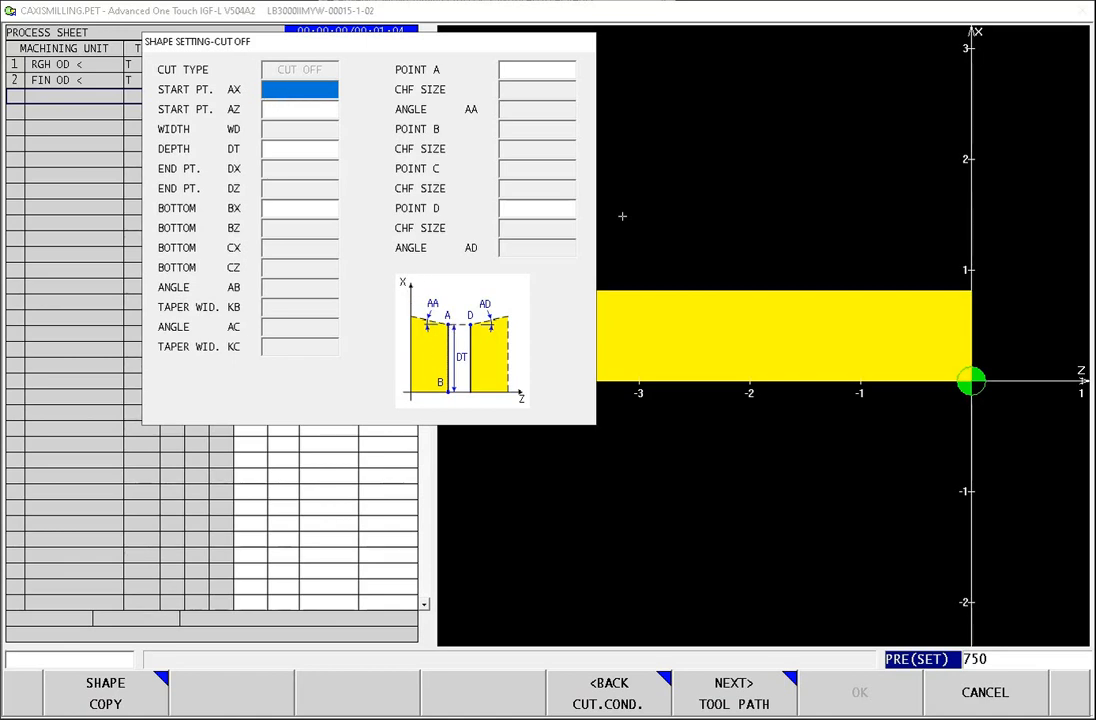
Step: Set the cut-off start point to AX 1.58 and AZ -3.75-.135
{"action": "type", "text": "1.58"}
{"action": "key", "text": "Return"}
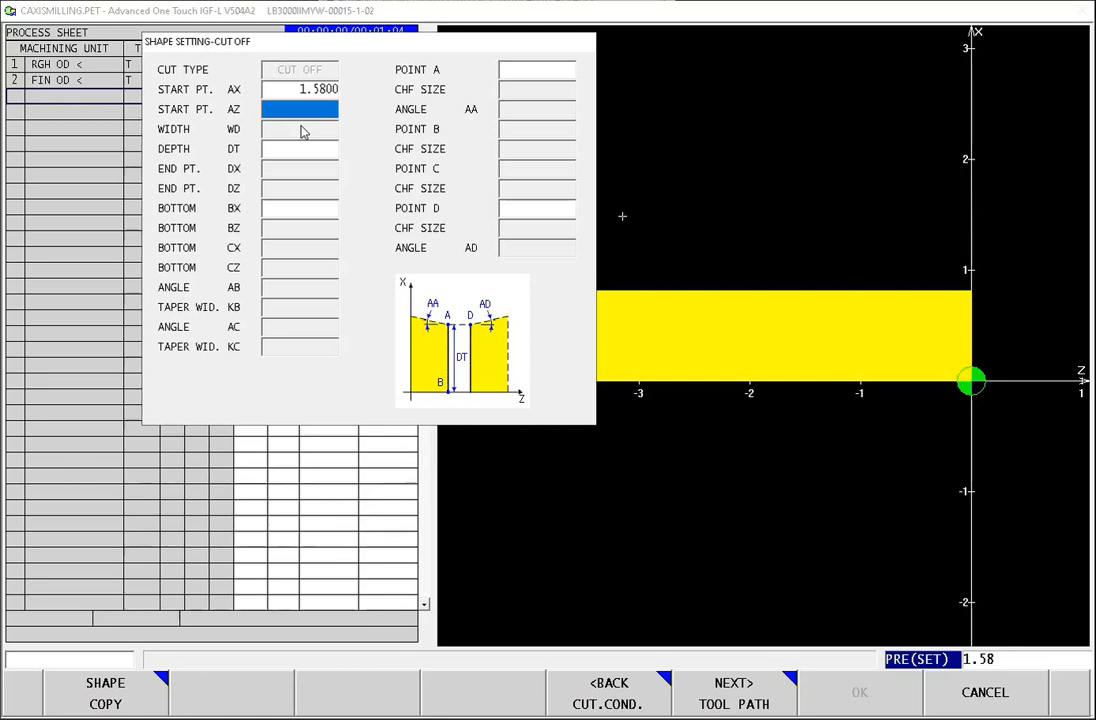
{"action": "type", "text": "-3.75"}
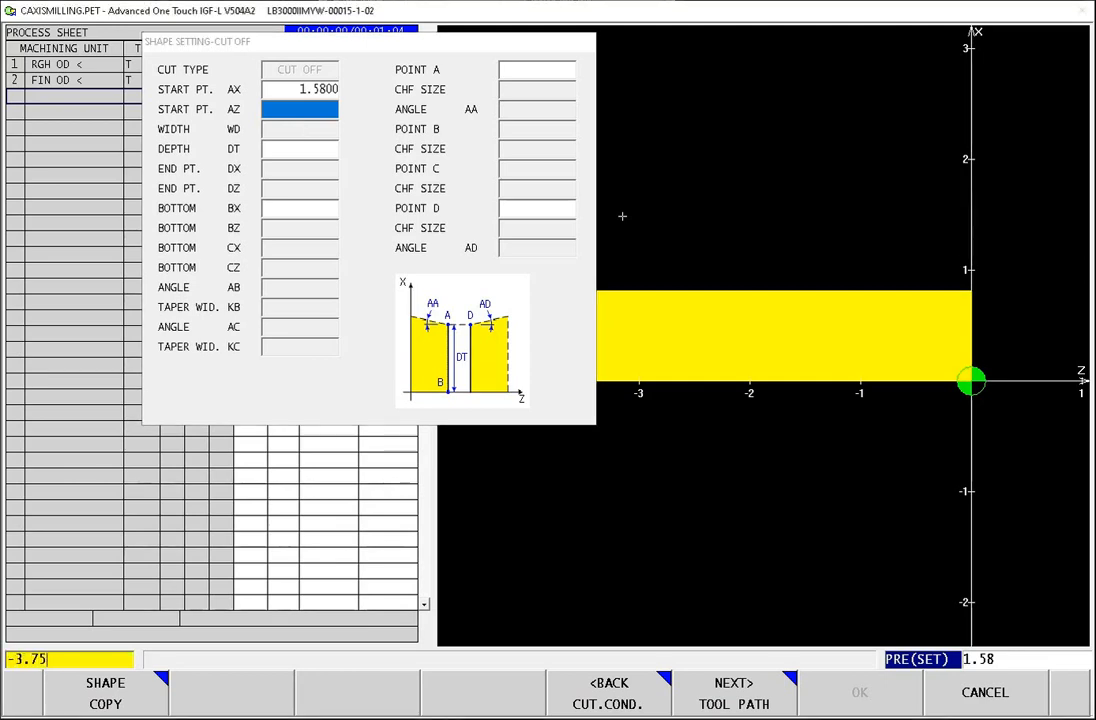
{"action": "type", "text": "-.135"}
{"action": "key", "text": "Return"}
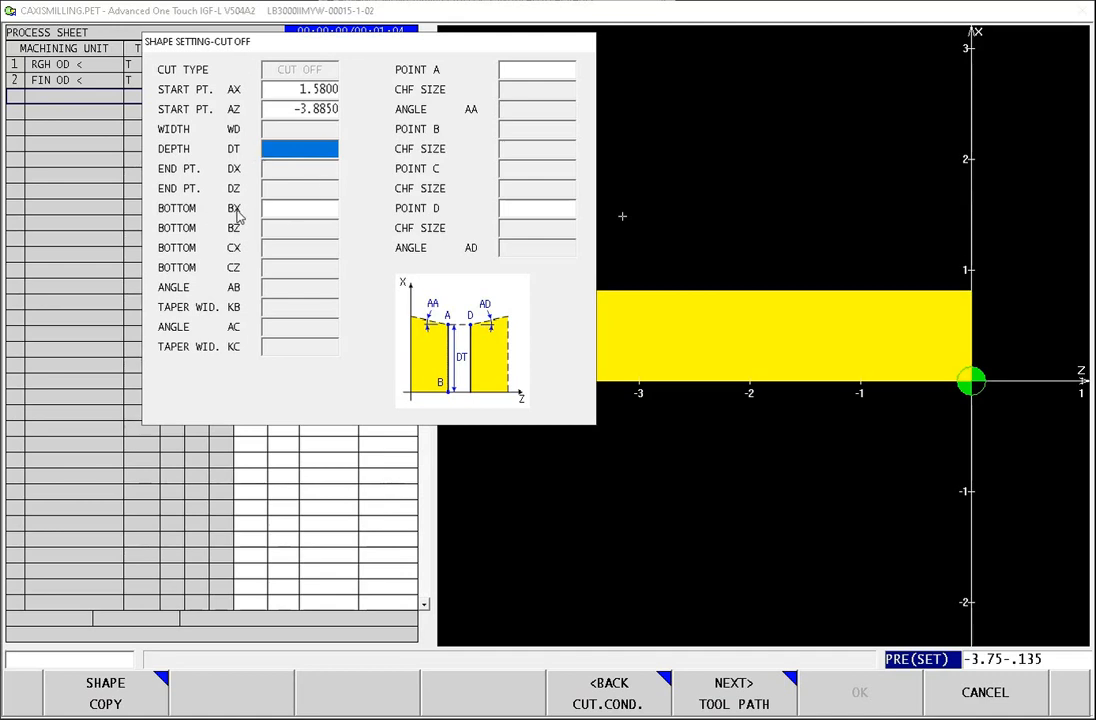
Step: Set the cut-off's bottom BX to -0.01
{"action": "left_click", "coordinate": [283, 212]}
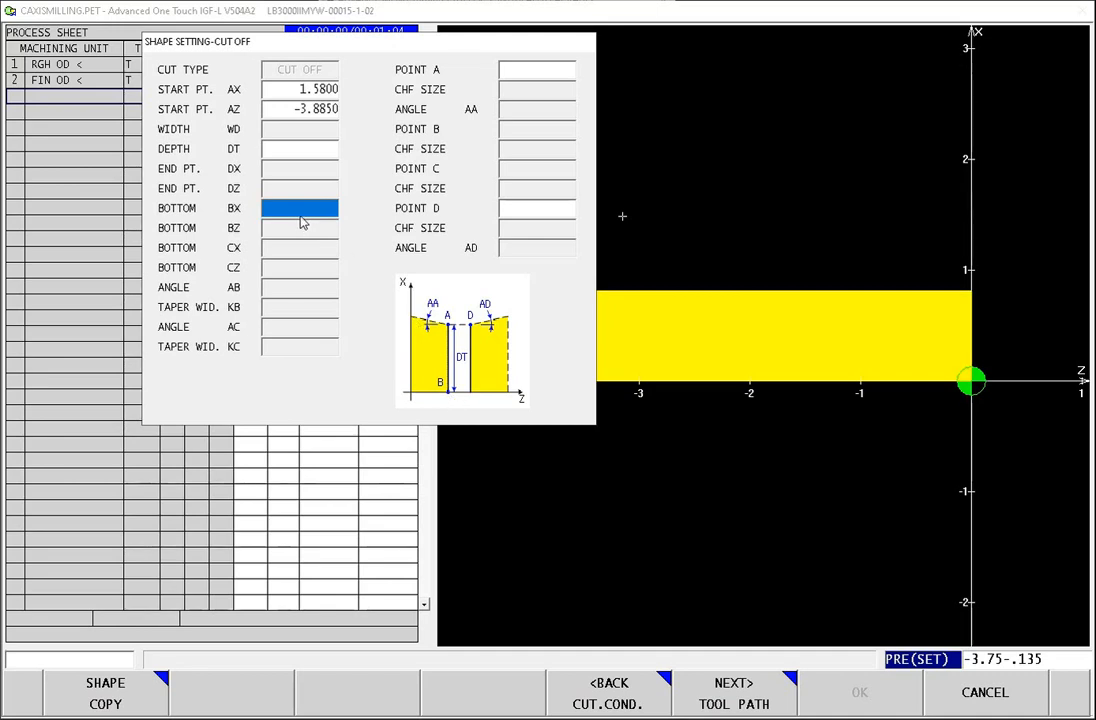
{"action": "type", "text": "-"}
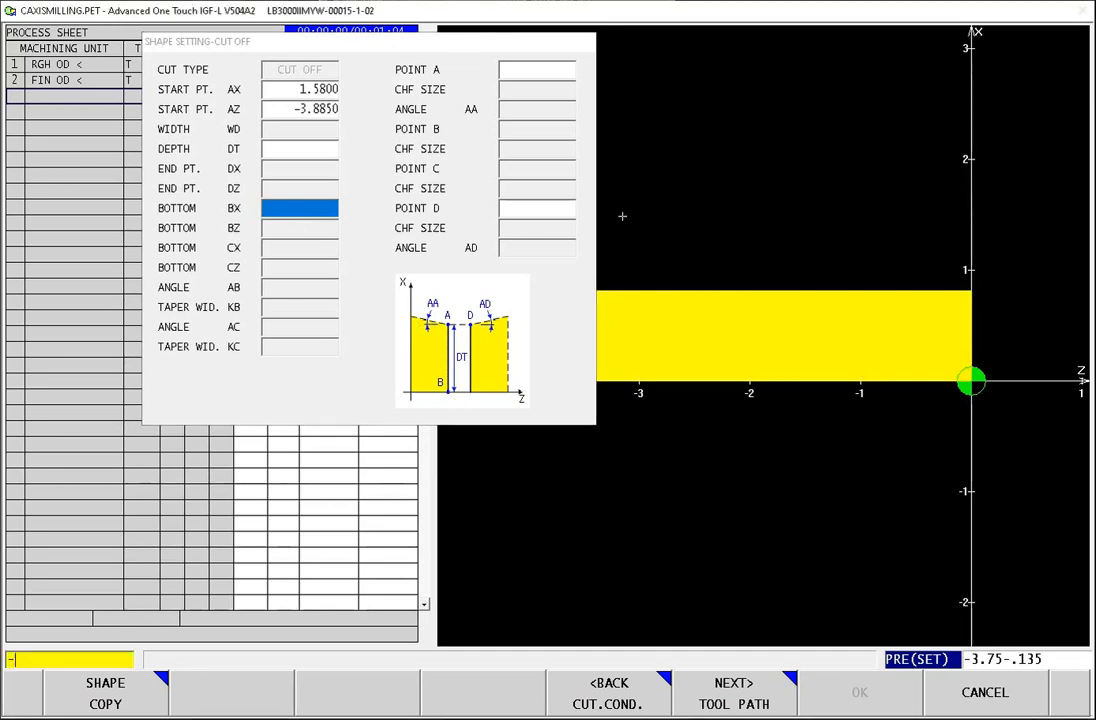
{"action": "type", "text": ".01"}
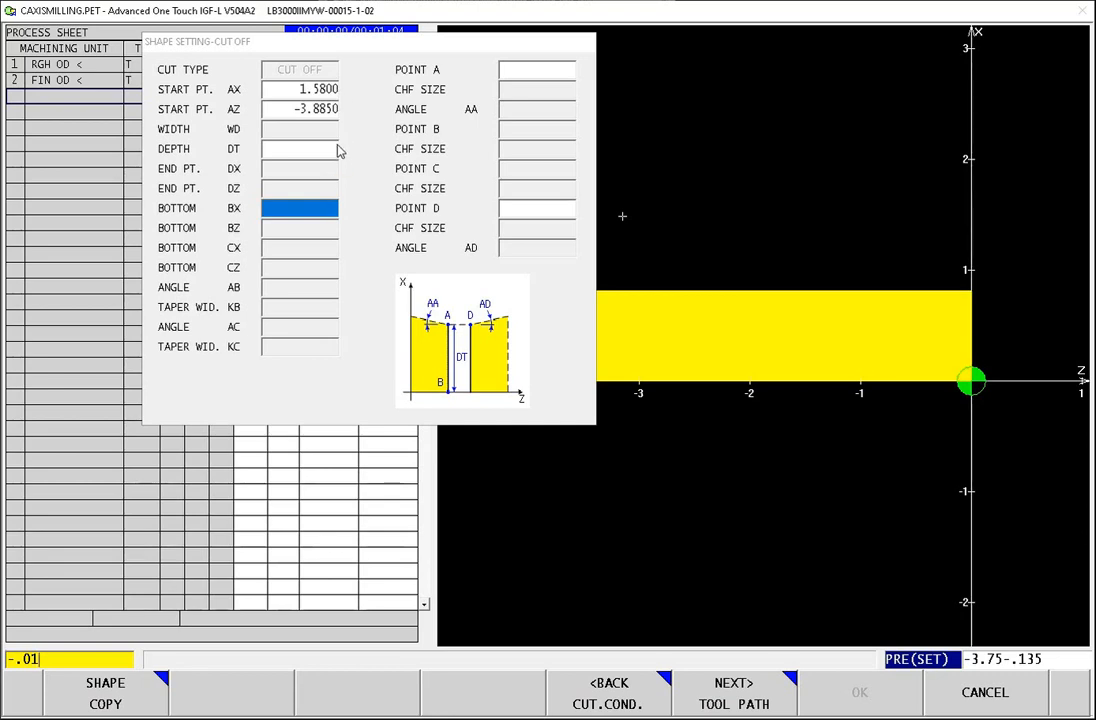
{"action": "key", "text": "Return"}
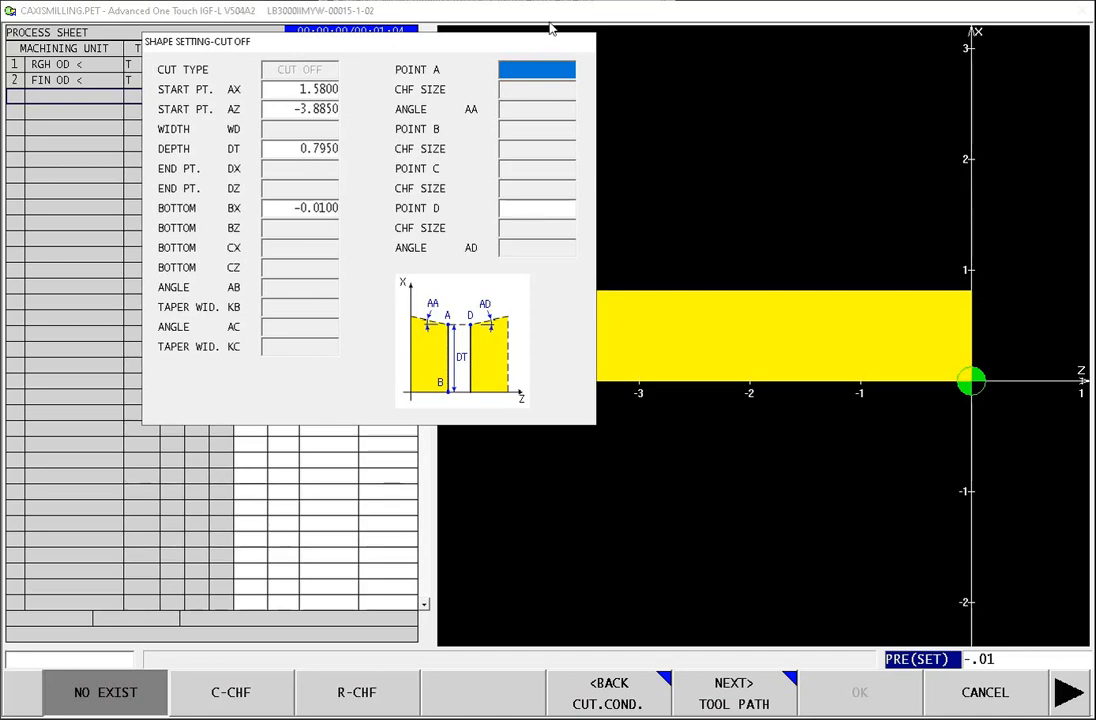
Step: Give point D a C-chamfer of size 0.05 with angle AD 0, and accept the cut-off process with its default tool path
{"action": "left_click", "coordinate": [556, 207]}
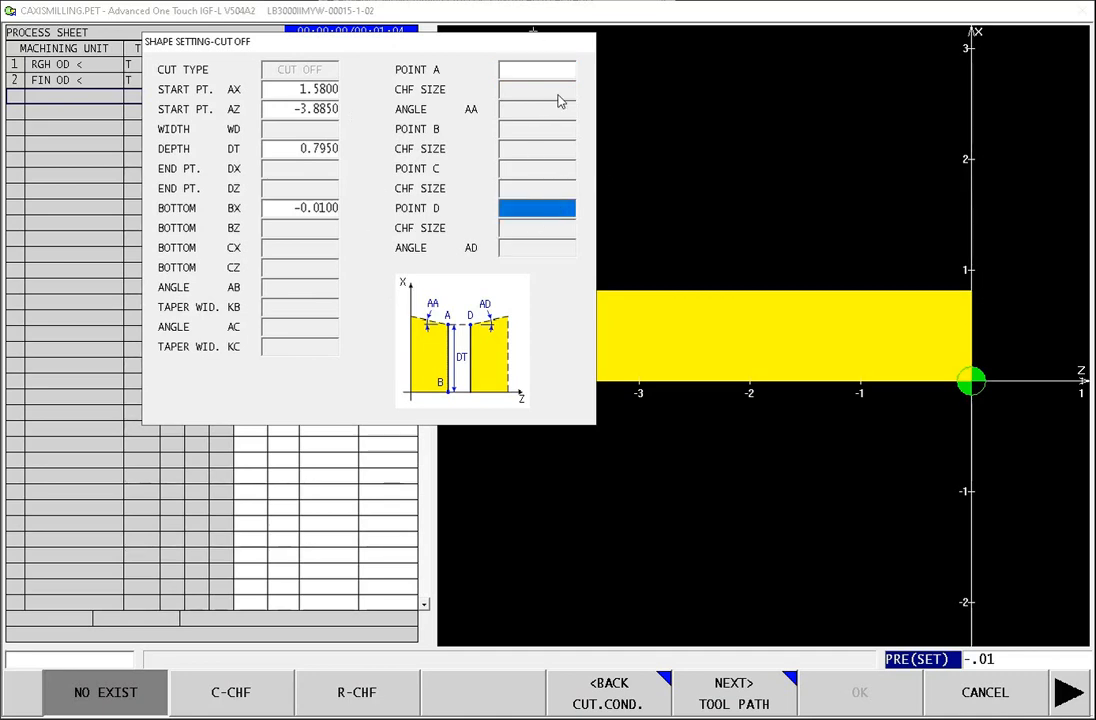
{"action": "left_click", "coordinate": [548, 74]}
{"action": "left_click", "coordinate": [550, 210]}
{"action": "left_click", "coordinate": [544, 80]}
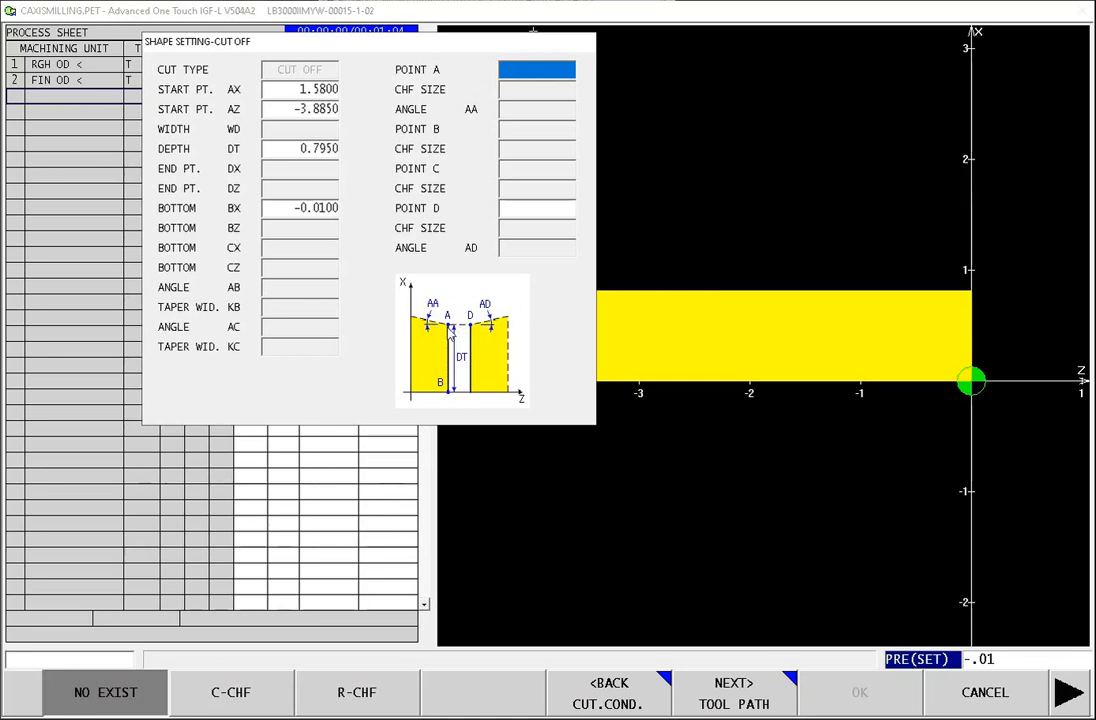
{"action": "left_click", "coordinate": [510, 211]}
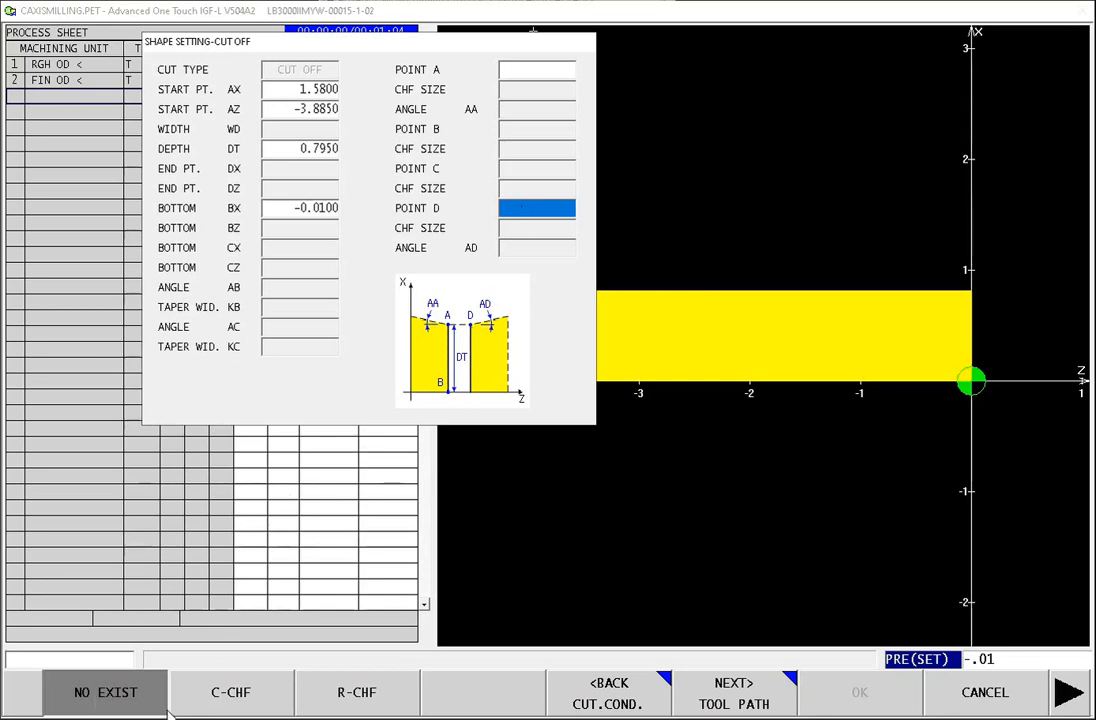
{"action": "left_click", "coordinate": [236, 698]}
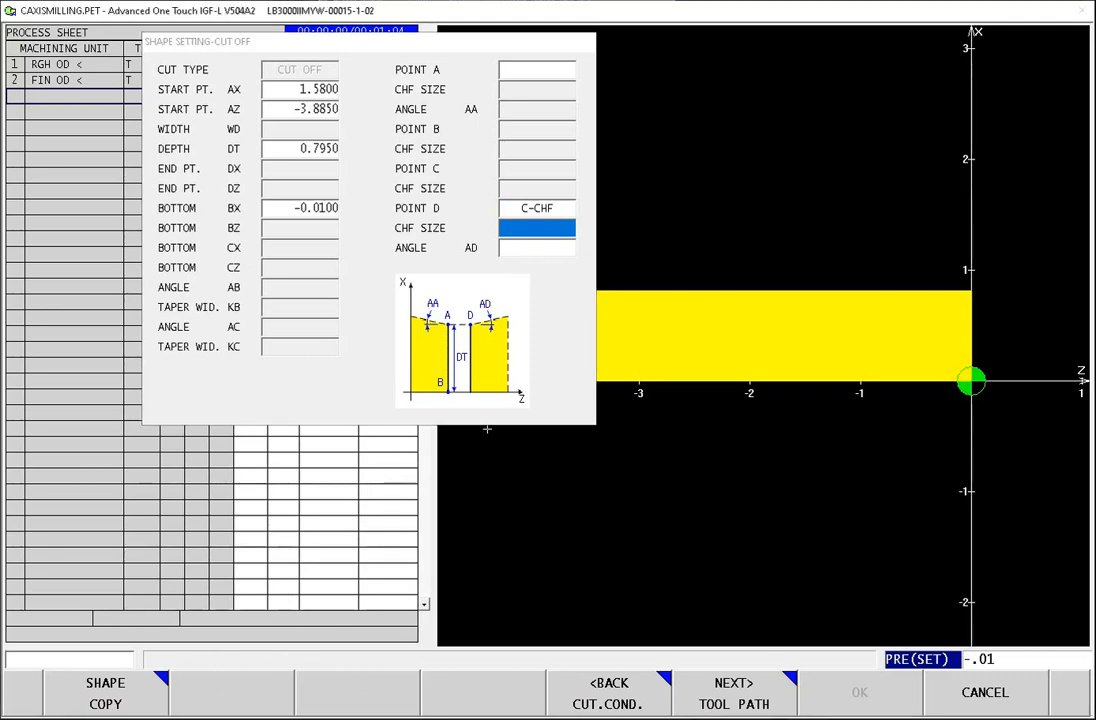
{"action": "type", "text": ".05"}
{"action": "key", "text": "Return"}
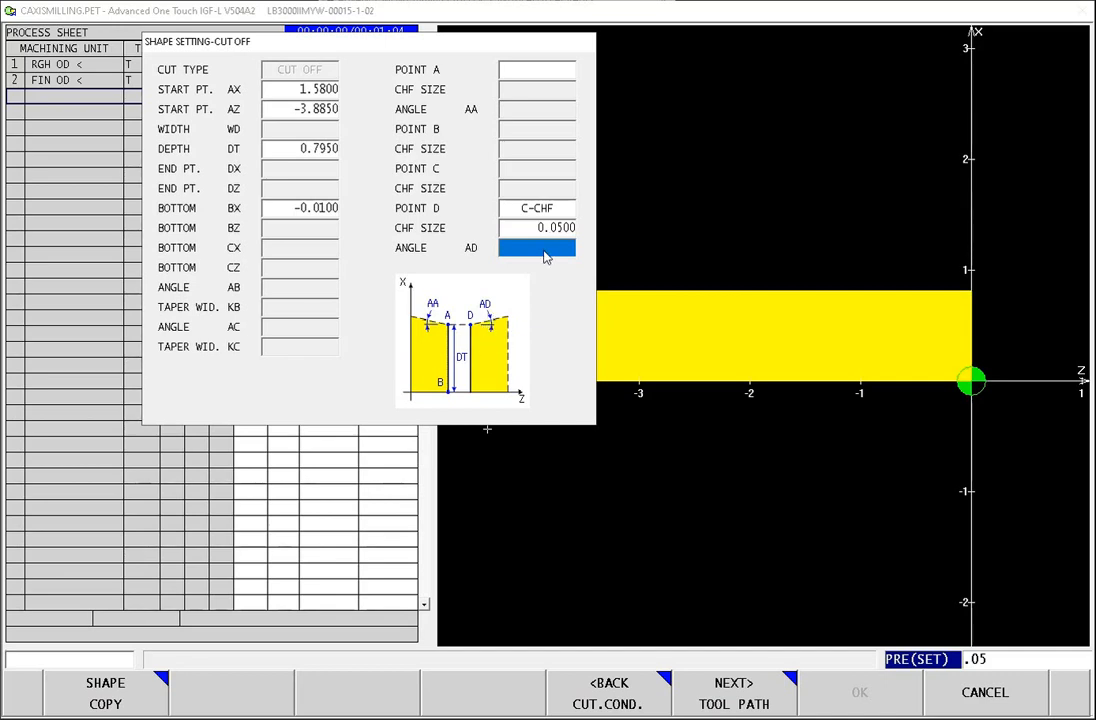
{"action": "type", "text": "0"}
{"action": "key", "text": "Return"}
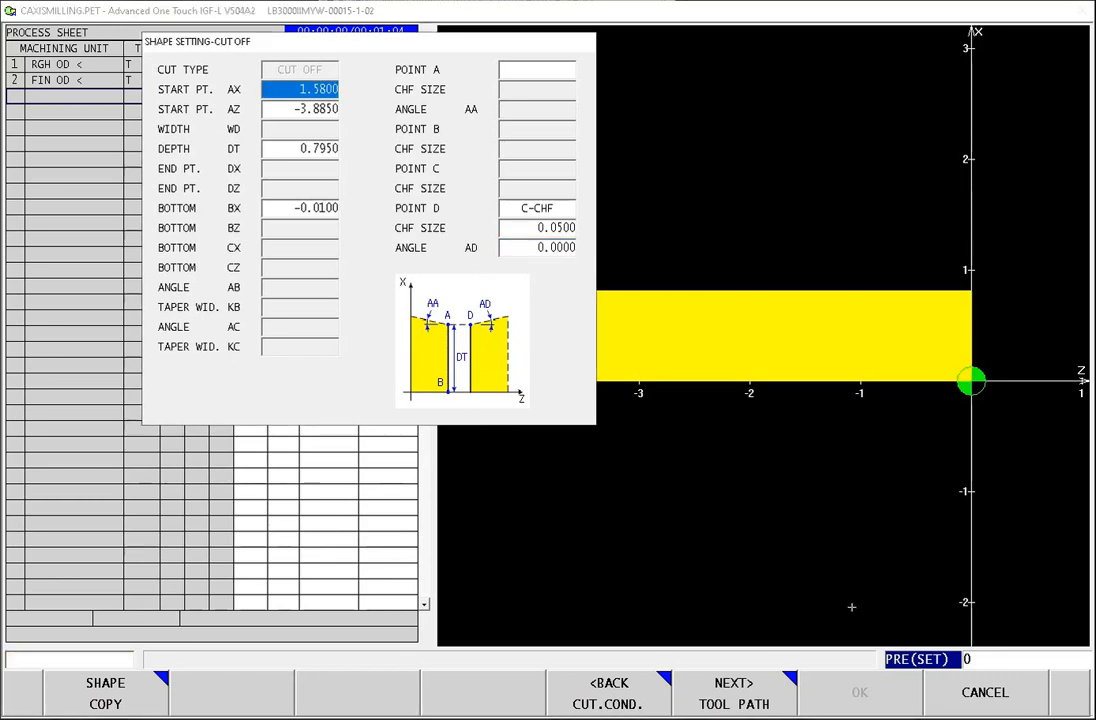
{"action": "left_click", "coordinate": [757, 692]}
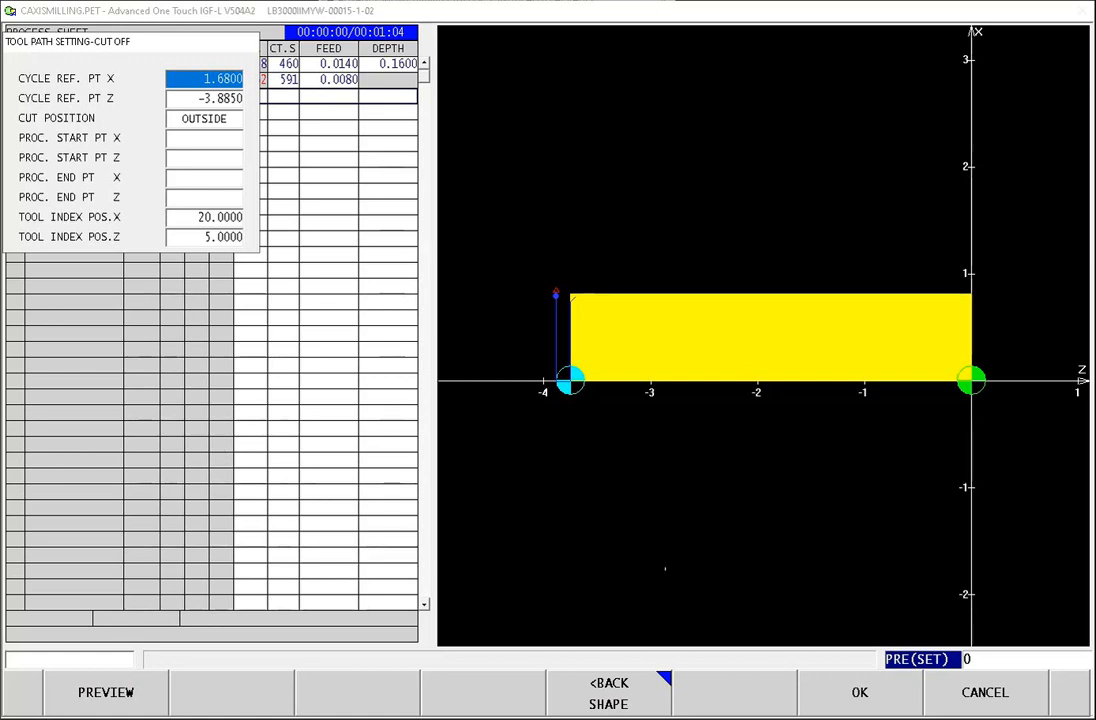
{"action": "left_click", "coordinate": [864, 694]}
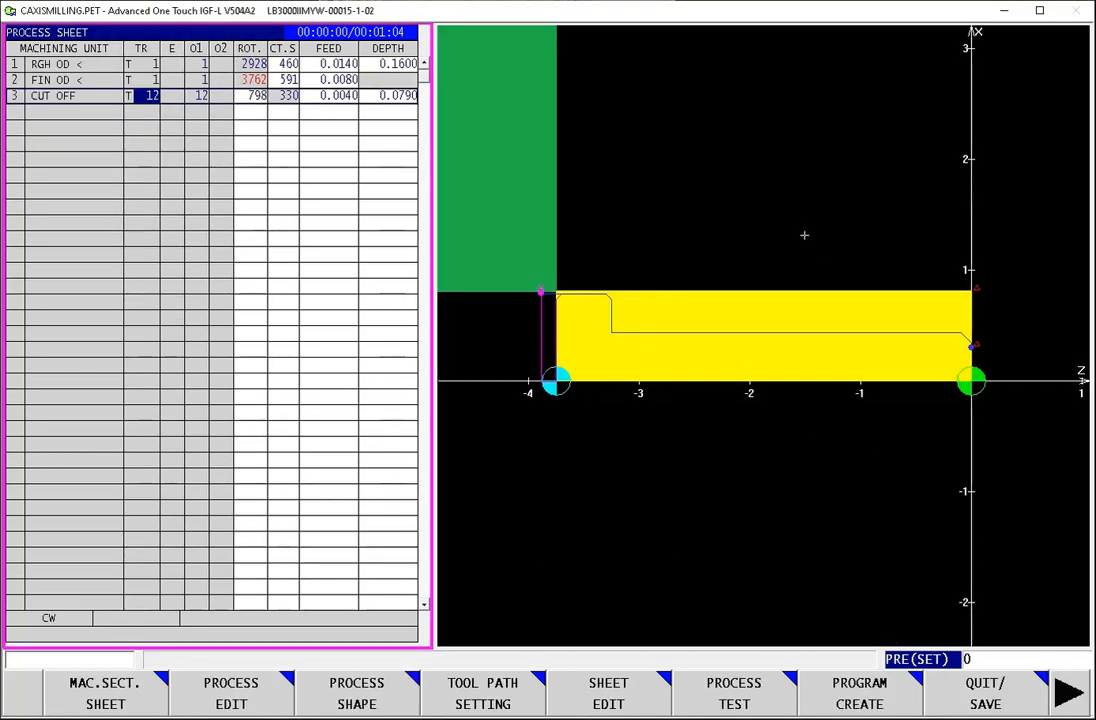
Step: Run the process test simulation of all three processes including the cut-off, and return to the process sheet
{"action": "left_click", "coordinate": [734, 693]}
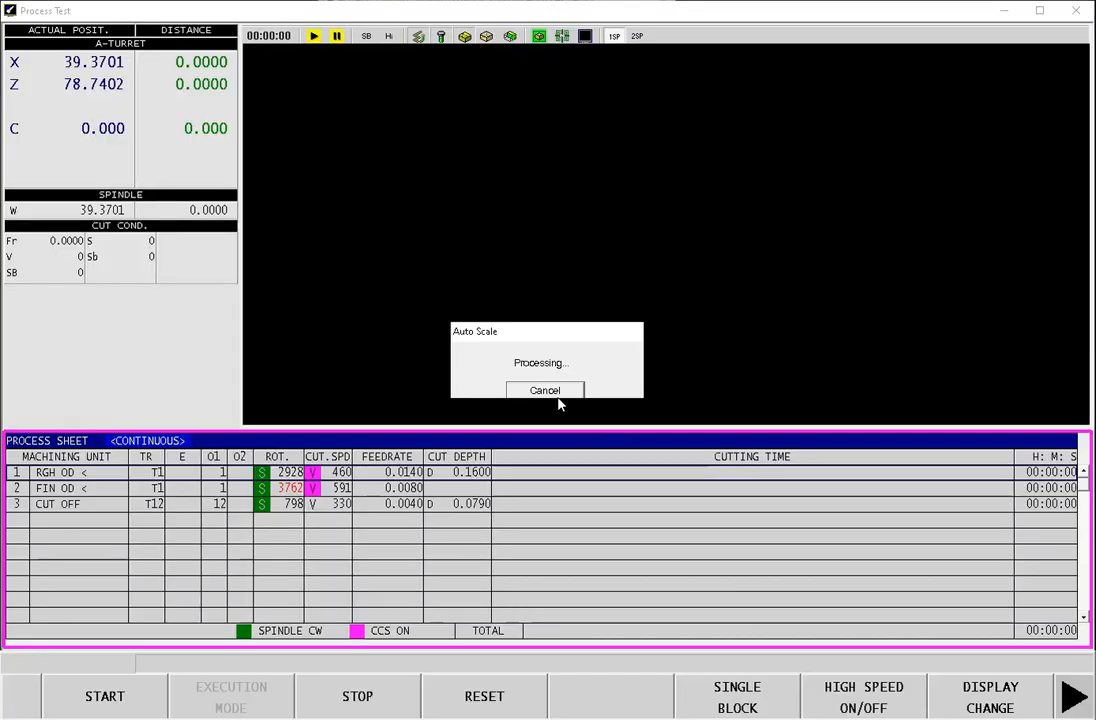
{"action": "left_click", "coordinate": [145, 698]}
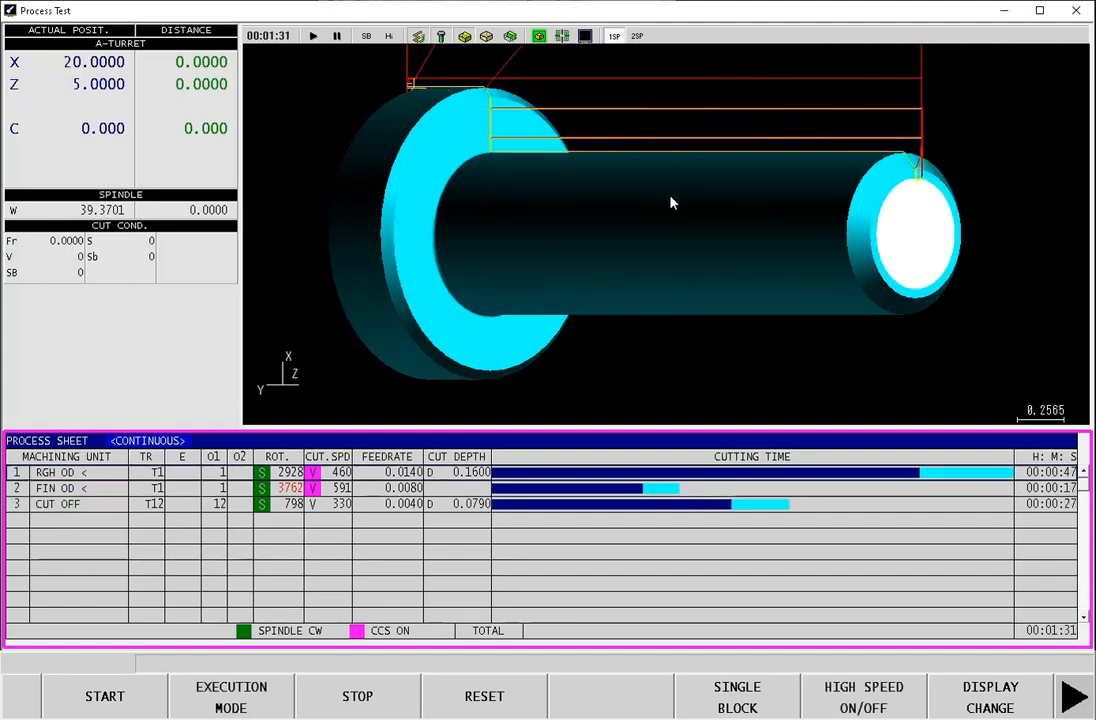
{"action": "left_click", "coordinate": [1017, 706]}
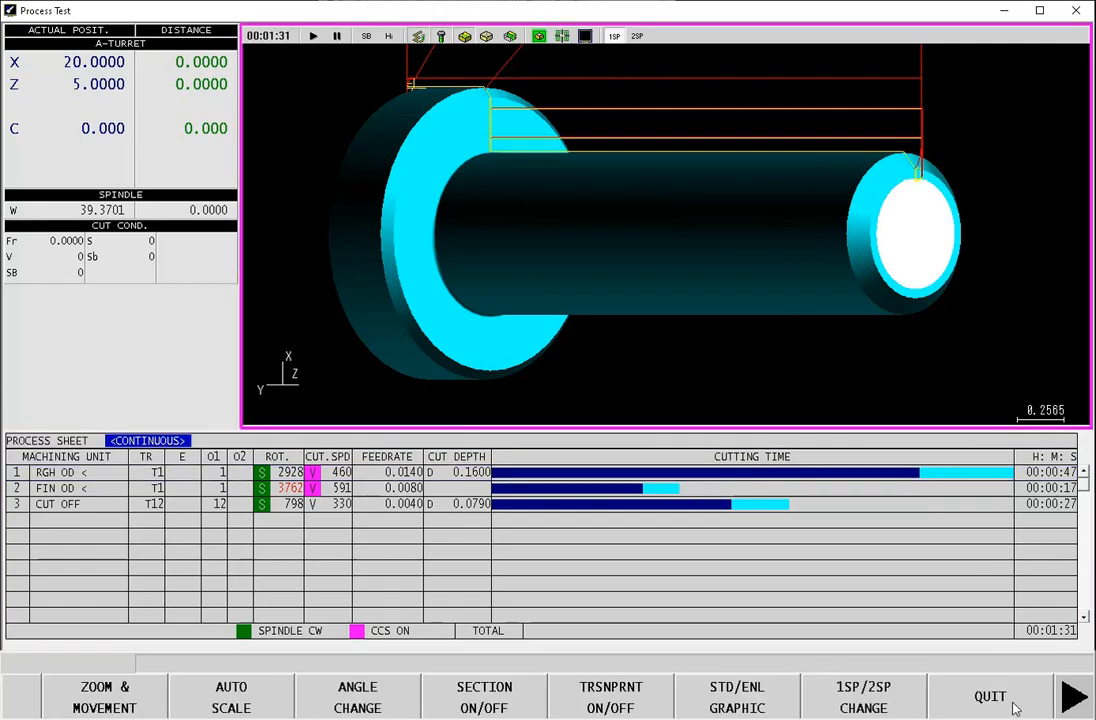
{"action": "left_click", "coordinate": [1013, 708]}
{"action": "left_click", "coordinate": [1070, 698]}
{"action": "left_click", "coordinate": [1015, 706]}
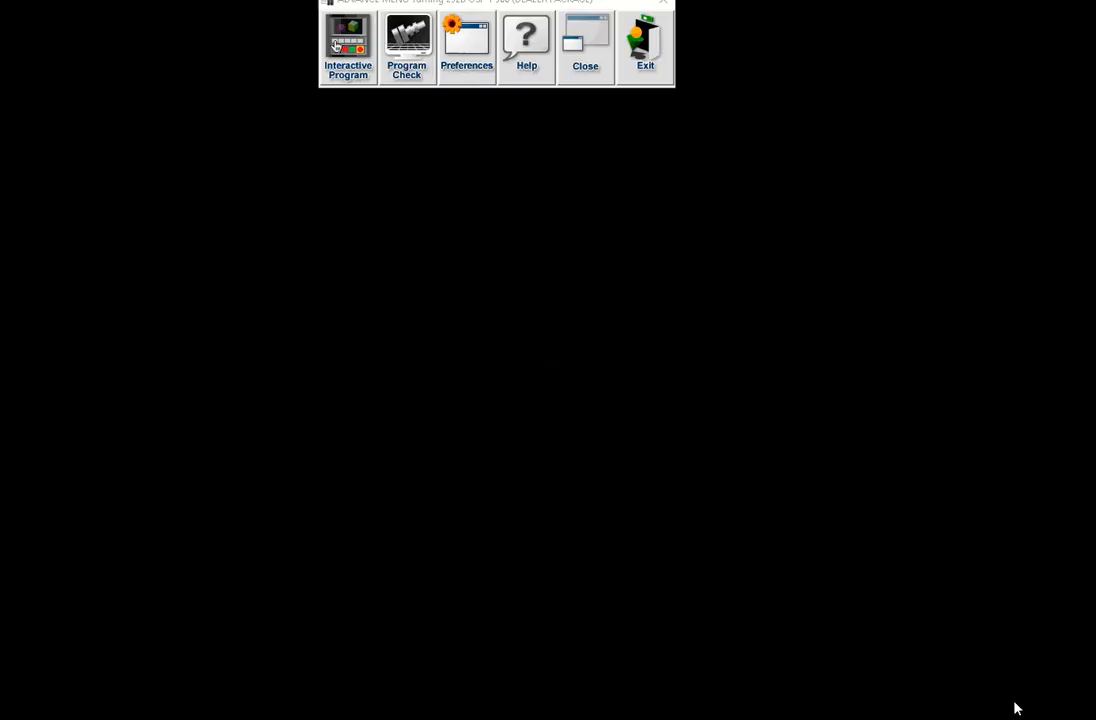
Step: Add a 1OP transfer process with direction L>R on the empty row below the cut-off
{"action": "left_click", "coordinate": [76, 112]}
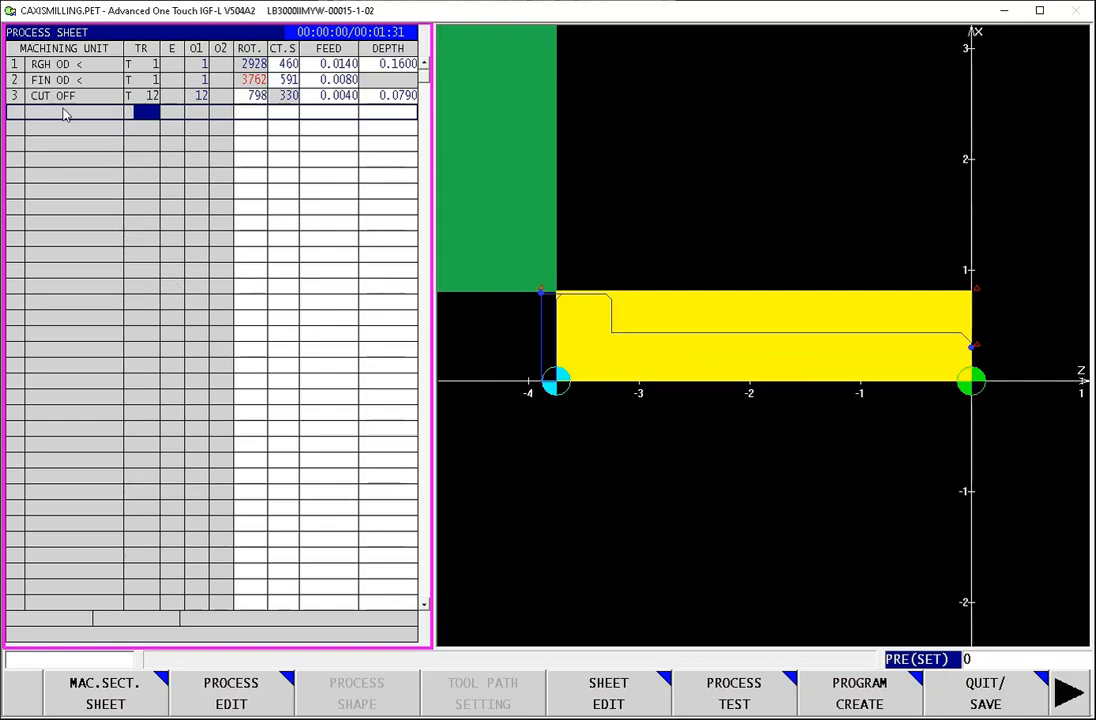
{"action": "left_click", "coordinate": [222, 694]}
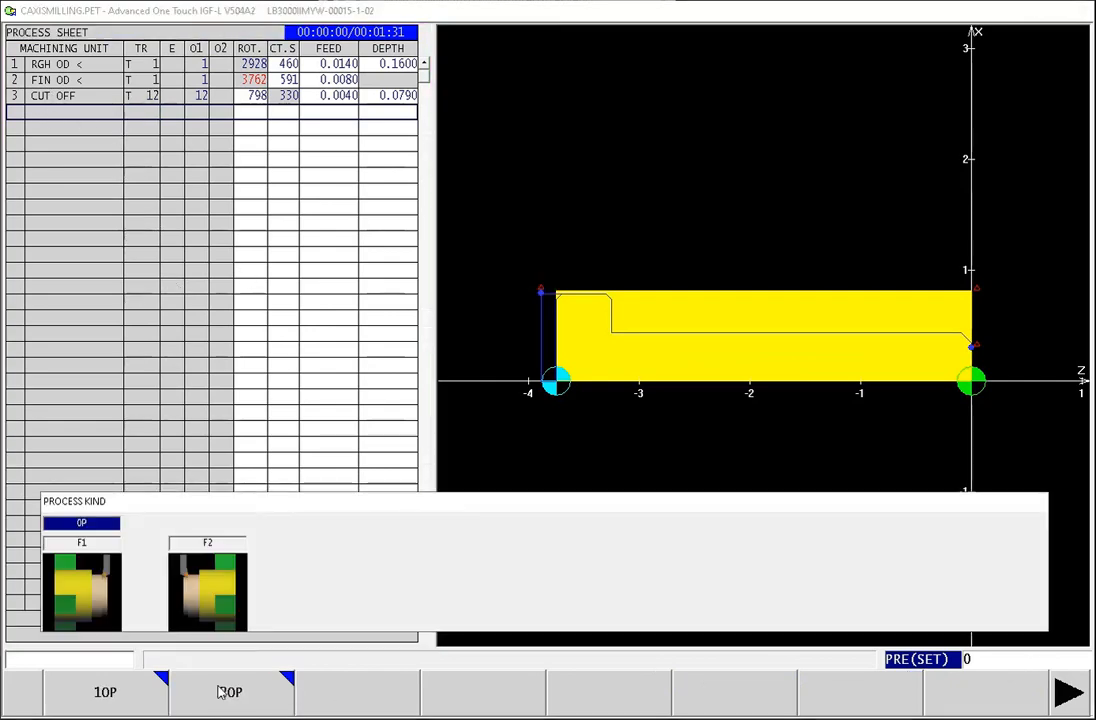
{"action": "left_click", "coordinate": [91, 693]}
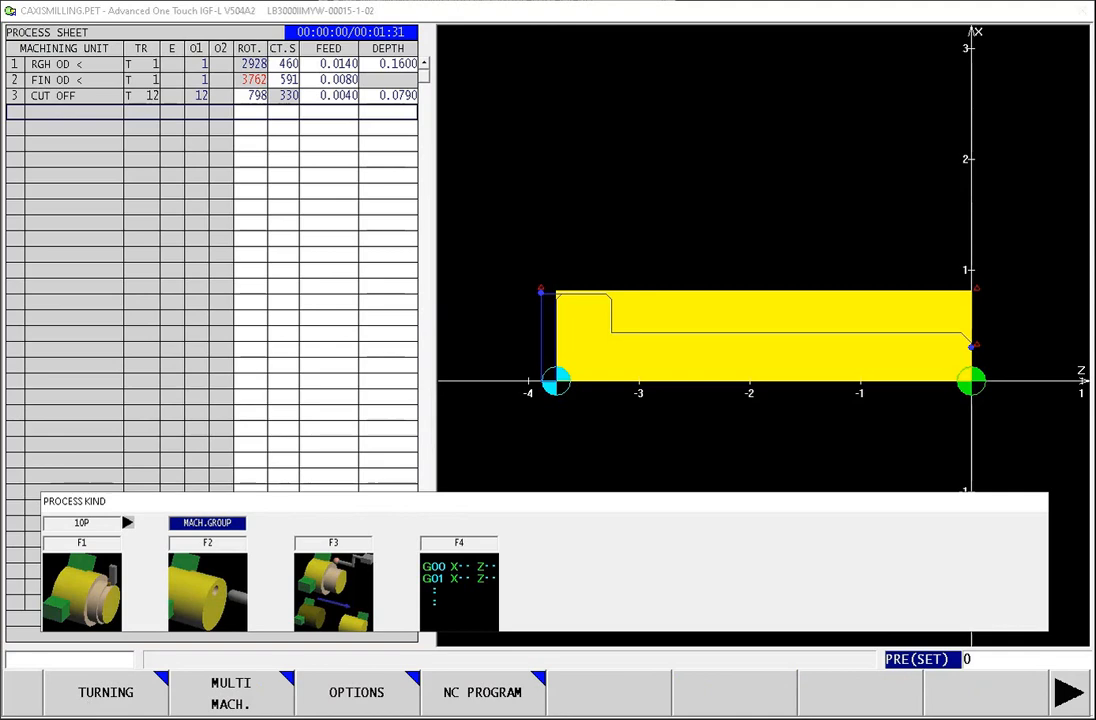
{"action": "left_click", "coordinate": [358, 698]}
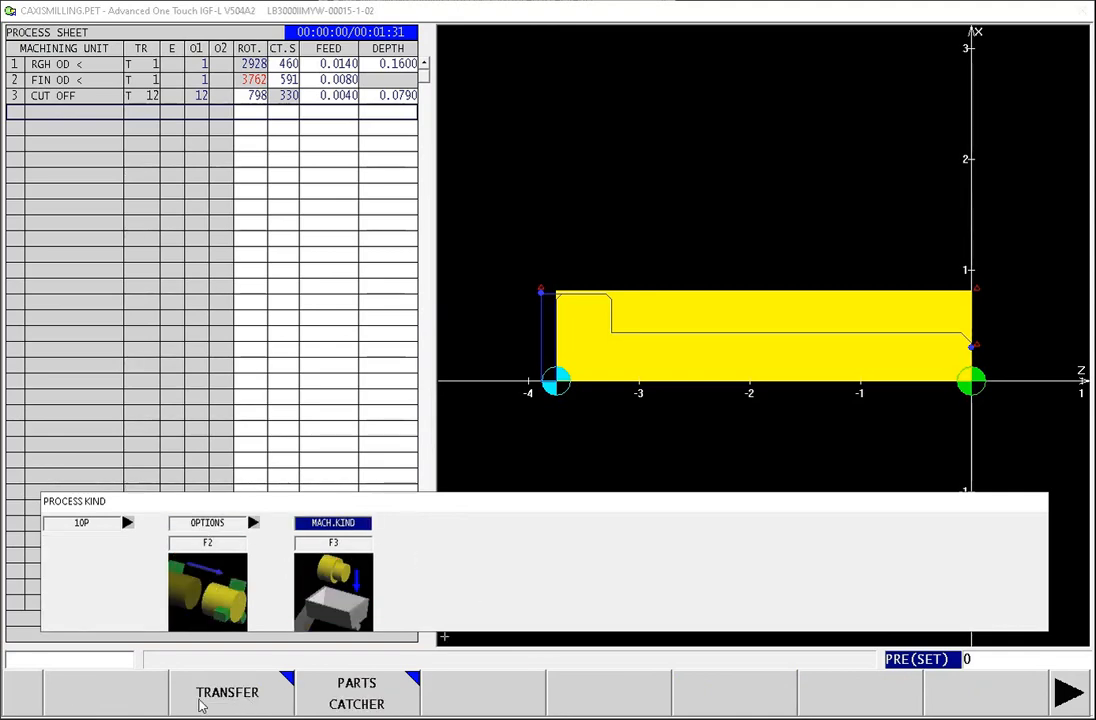
{"action": "left_click", "coordinate": [247, 700]}
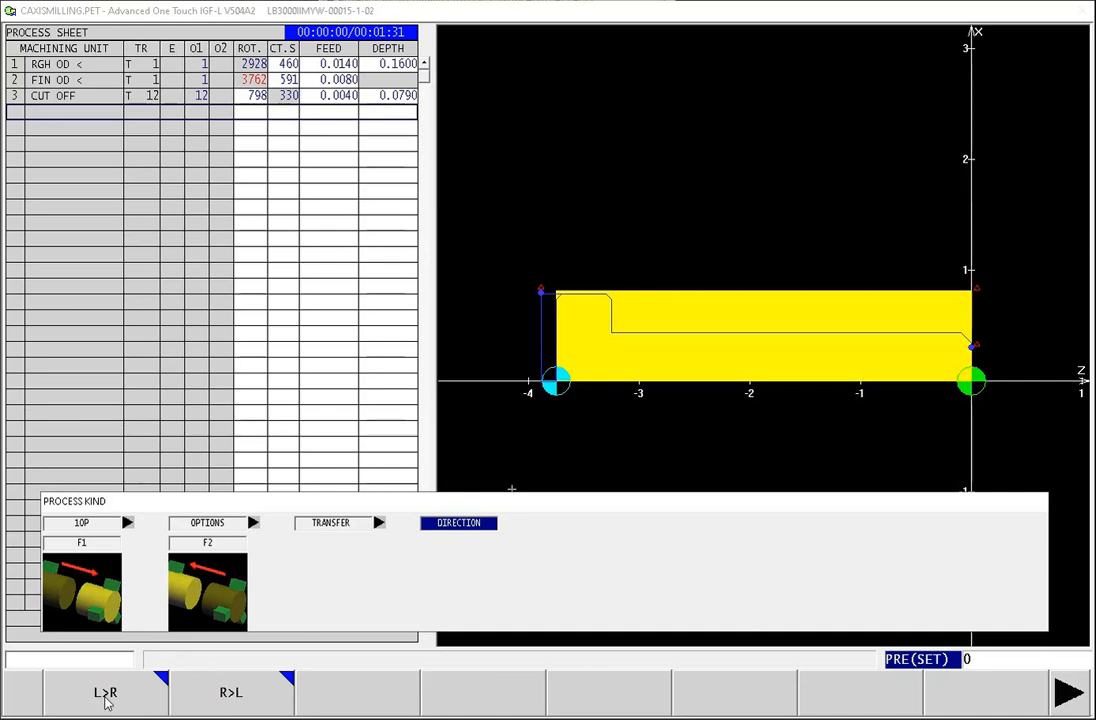
{"action": "left_click", "coordinate": [104, 696]}
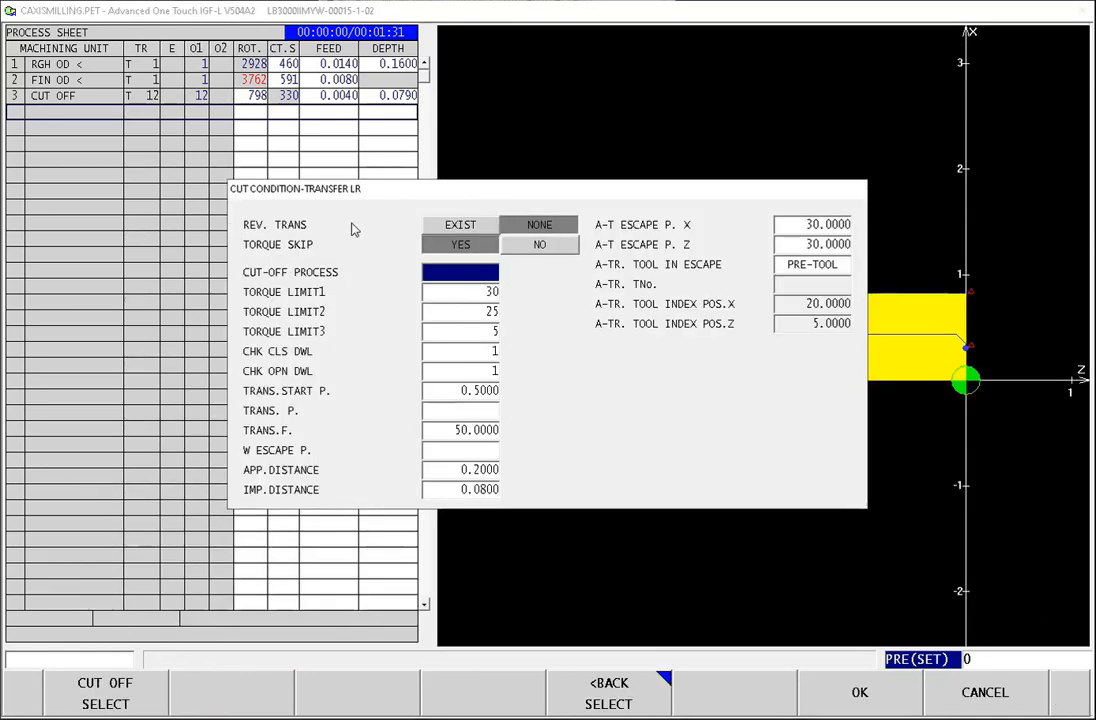
Step: Set the transfer's torque skip to NO and assign process 3, CUT OFF, as its cut-off process
{"action": "left_click", "coordinate": [540, 245]}
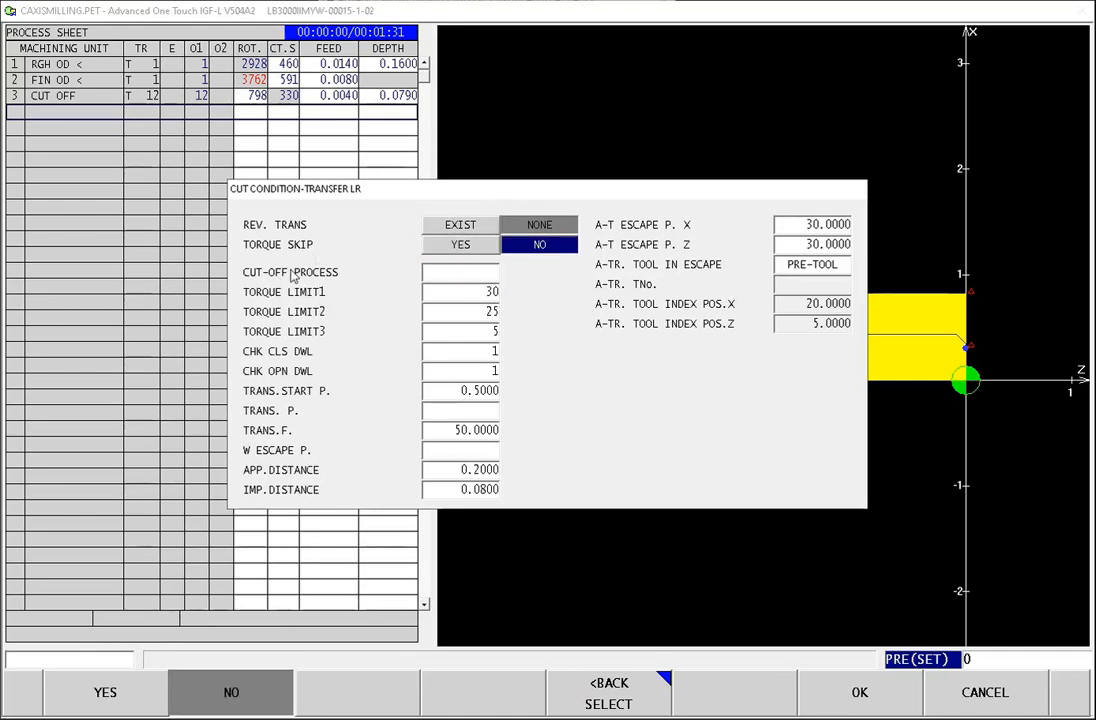
{"action": "left_click", "coordinate": [441, 279]}
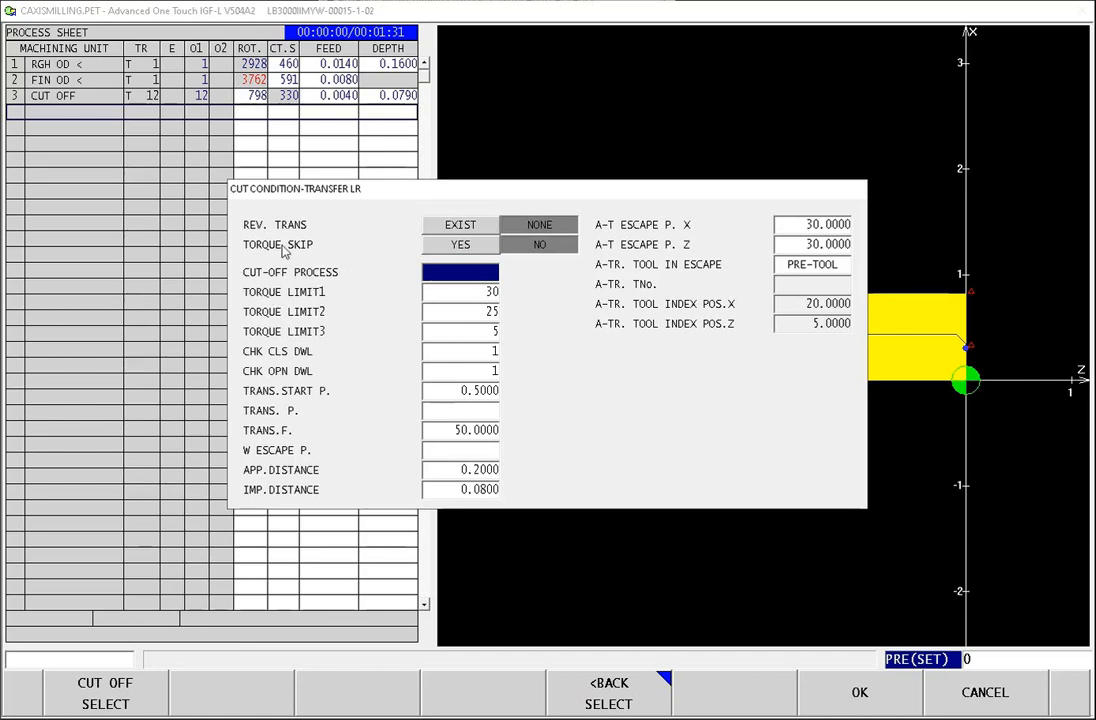
{"action": "left_click", "coordinate": [110, 692]}
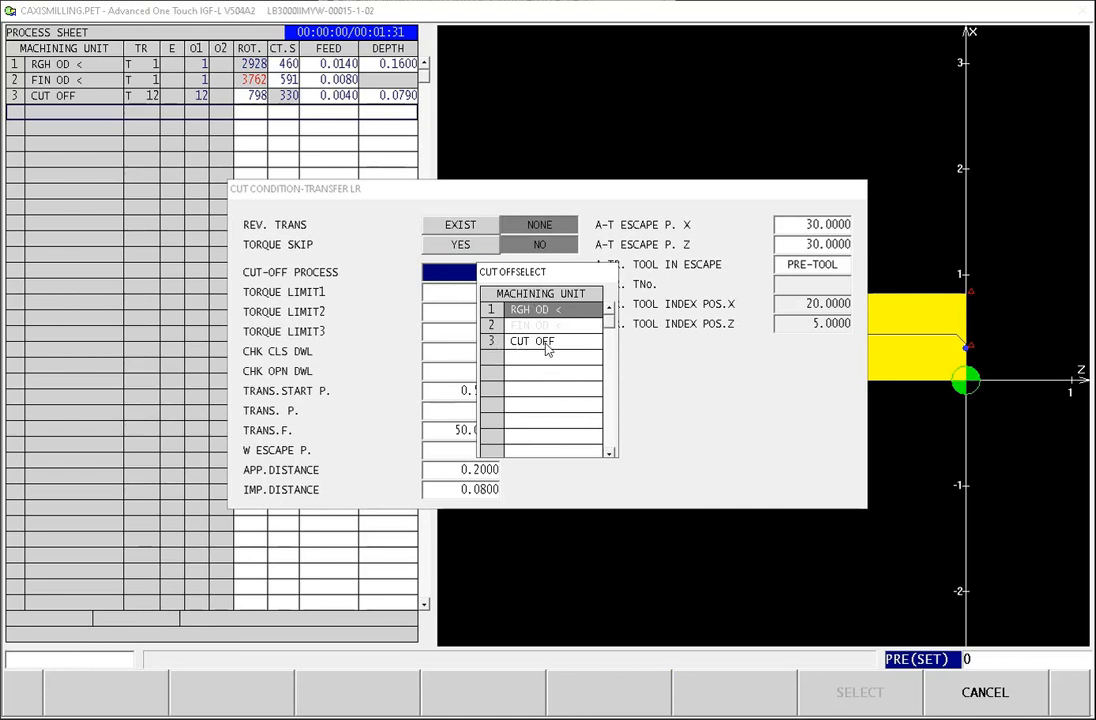
{"action": "left_click", "coordinate": [540, 342]}
{"action": "left_click", "coordinate": [856, 695]}
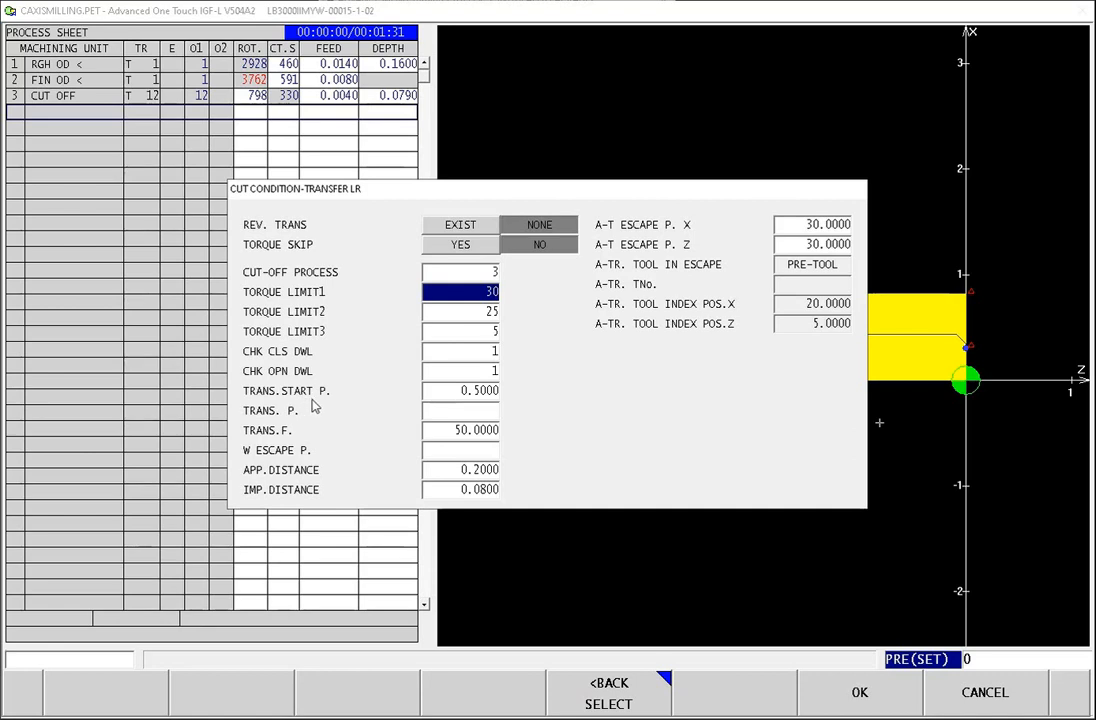
Step: Set the transfer position to -2 and the W escape position to 50, and accept the transfer's cut conditions
{"action": "left_click", "coordinate": [470, 411]}
{"action": "type", "text": "-"}
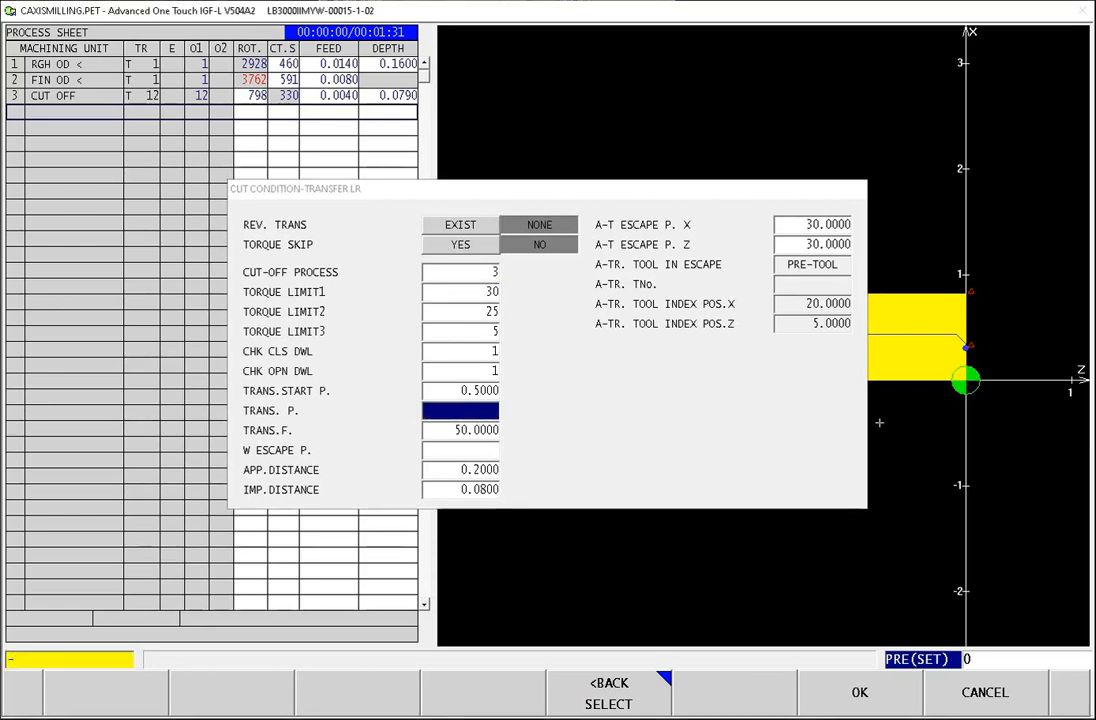
{"action": "type", "text": "2."}
{"action": "key", "text": "Return"}
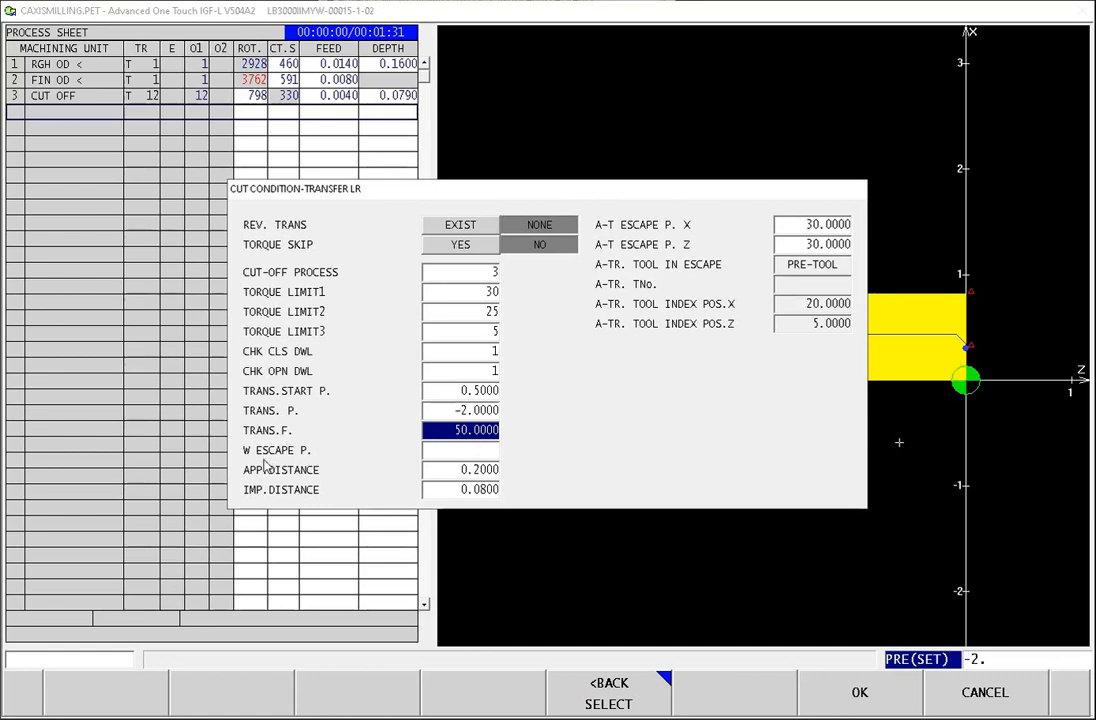
{"action": "left_click", "coordinate": [458, 451]}
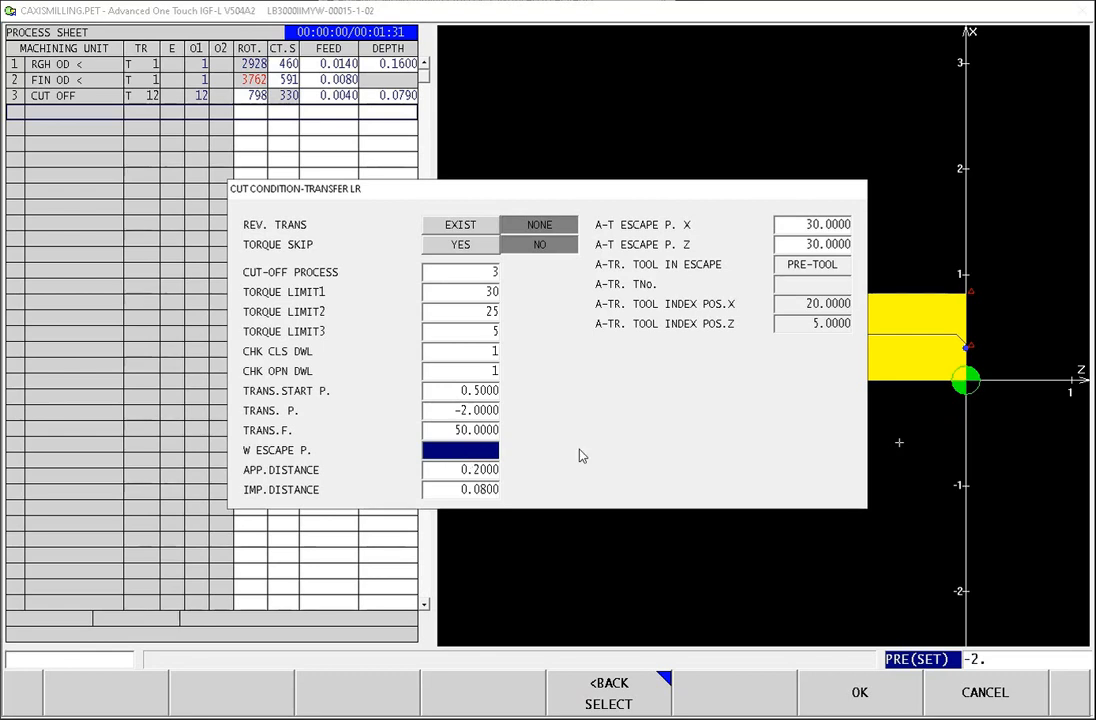
{"action": "type", "text": "50"}
{"action": "key", "text": "Return"}
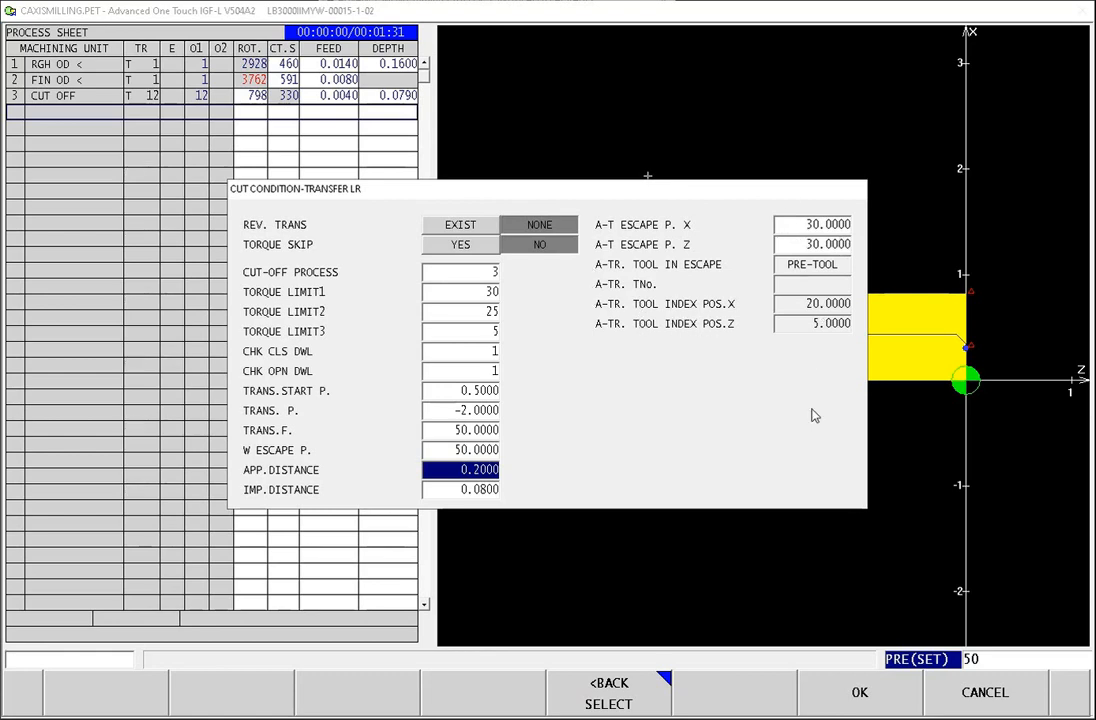
{"action": "left_click", "coordinate": [858, 692]}
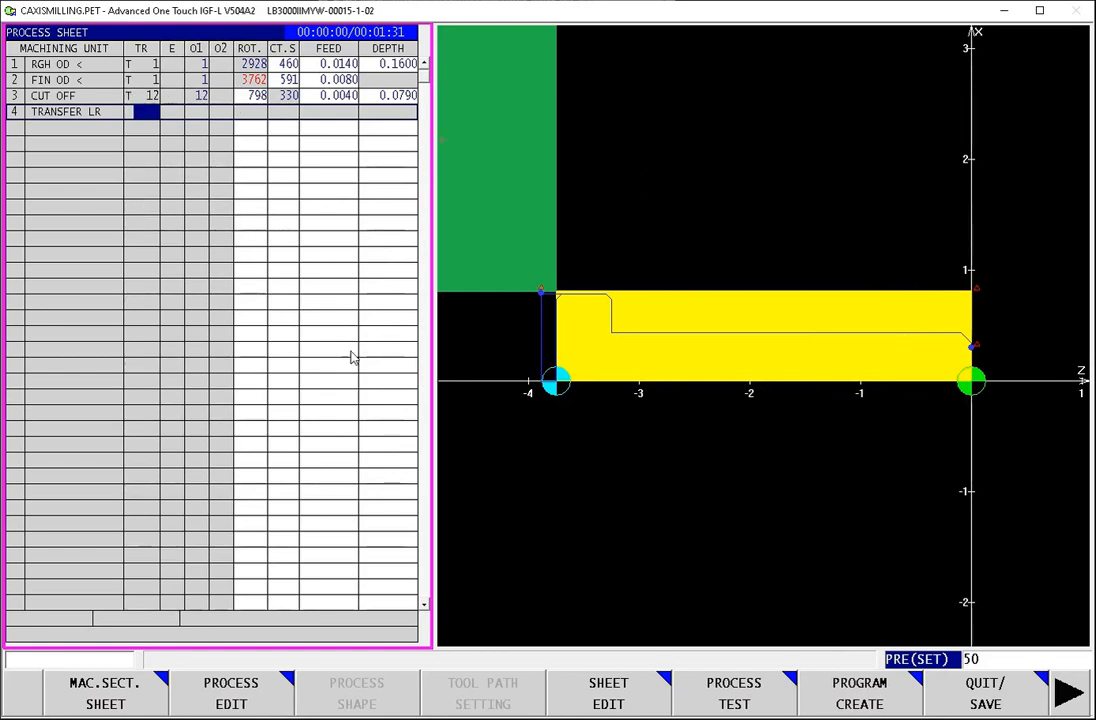
Step: Start a 2OP multi-machining line contouring process with the LINE CONT FINISH method on the empty row below the transfer
{"action": "left_click", "coordinate": [64, 129]}
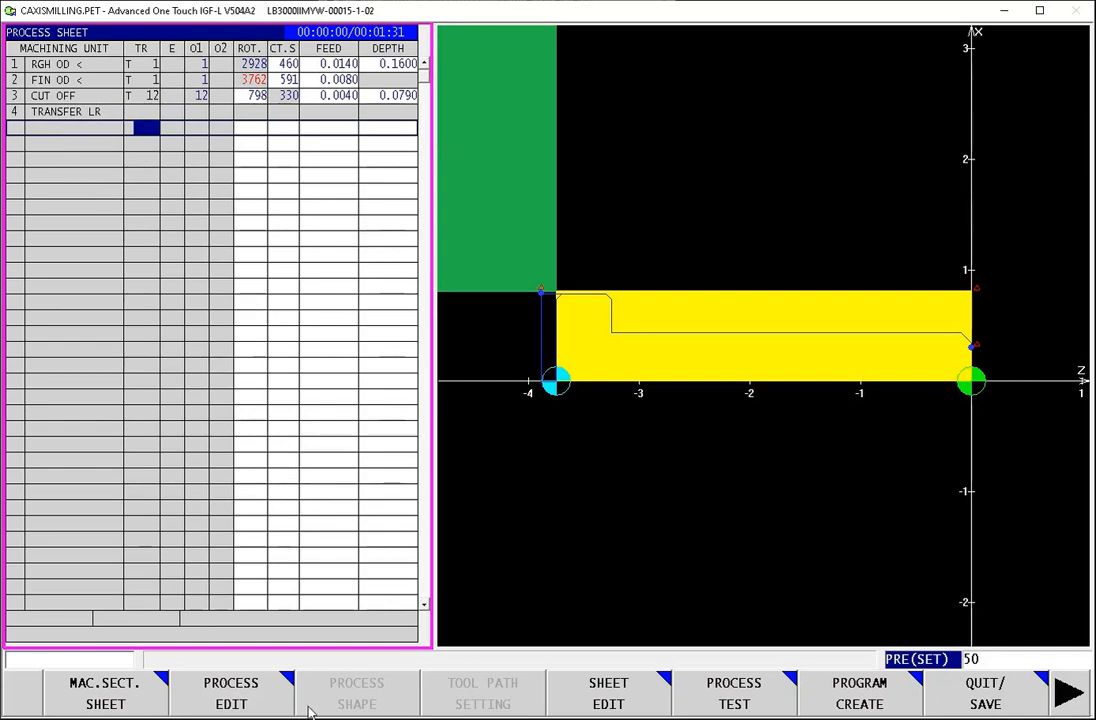
{"action": "left_click", "coordinate": [238, 700]}
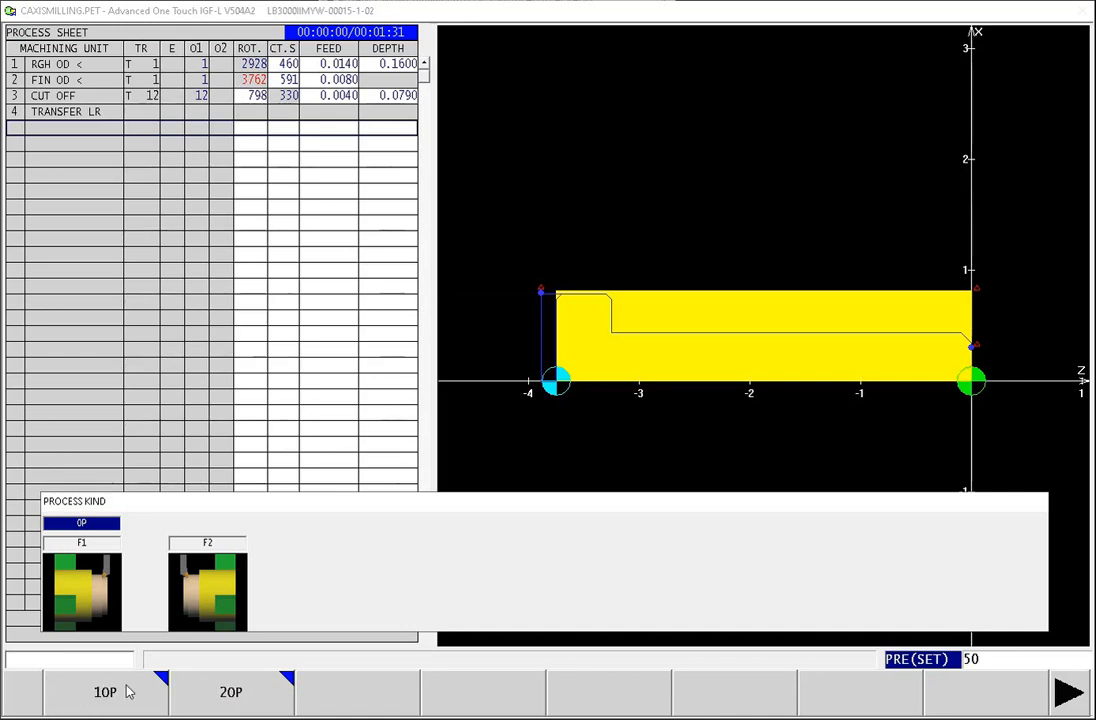
{"action": "left_click", "coordinate": [228, 695]}
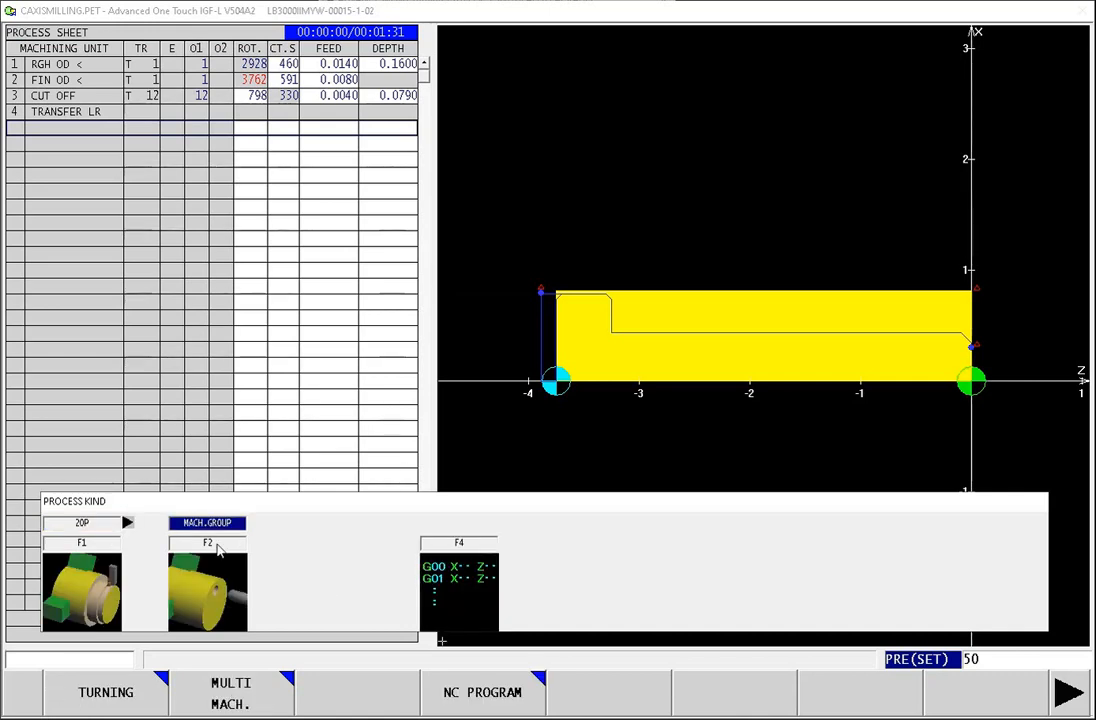
{"action": "left_click", "coordinate": [238, 701]}
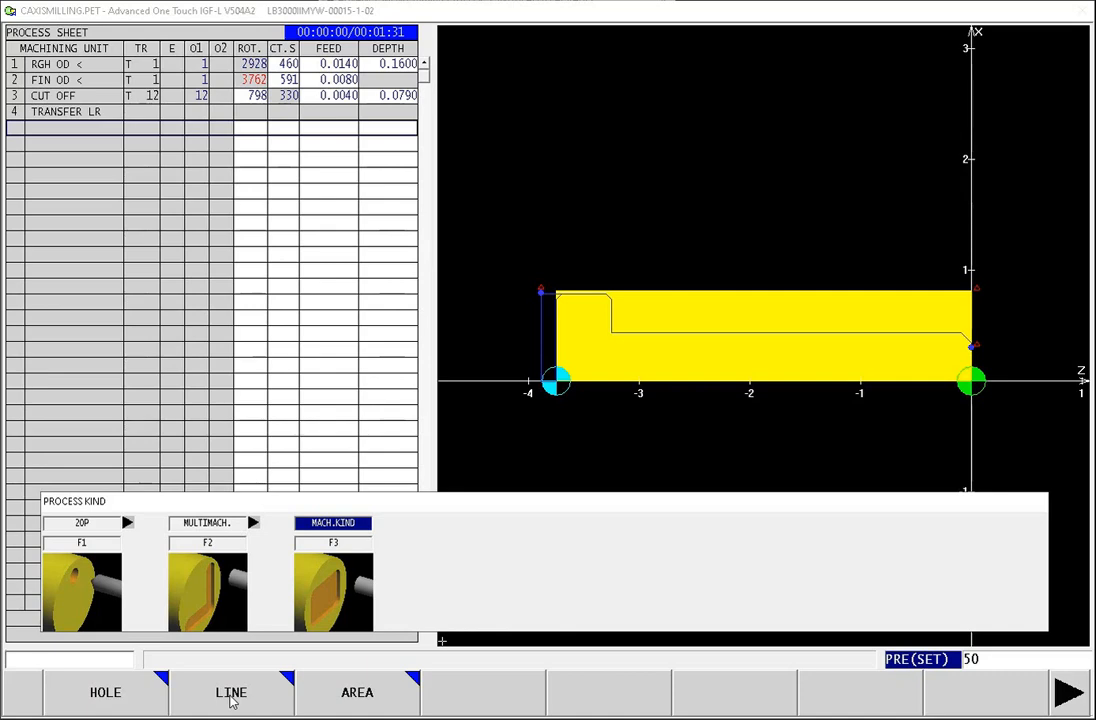
{"action": "left_click", "coordinate": [231, 700]}
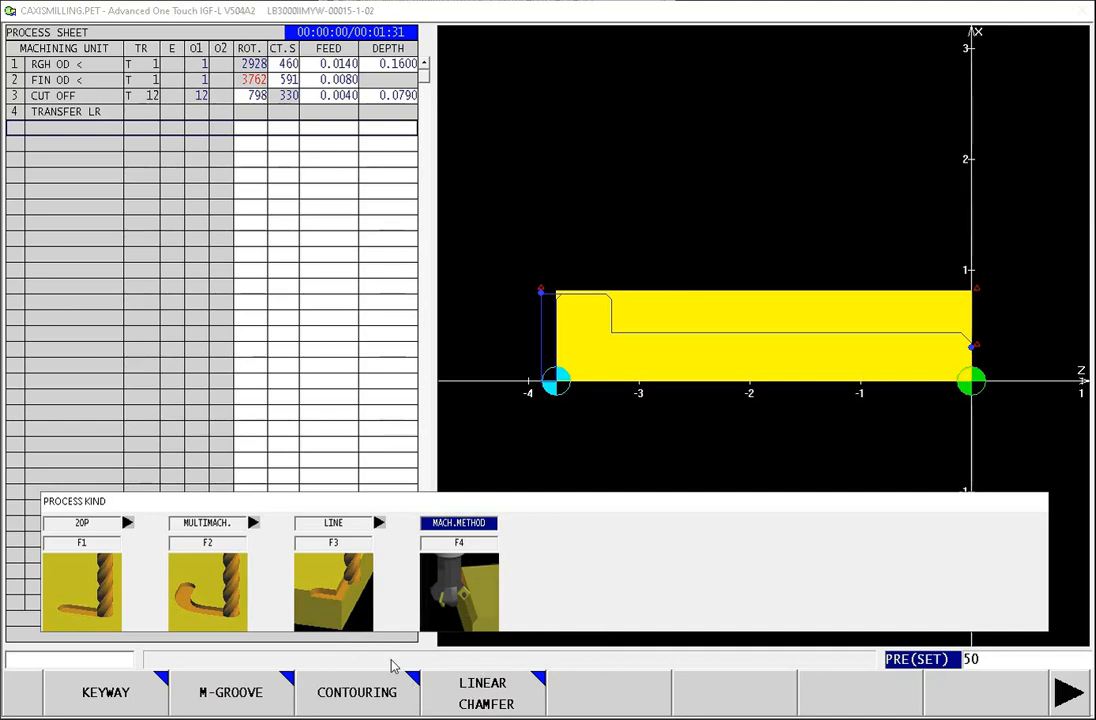
{"action": "left_click", "coordinate": [357, 708]}
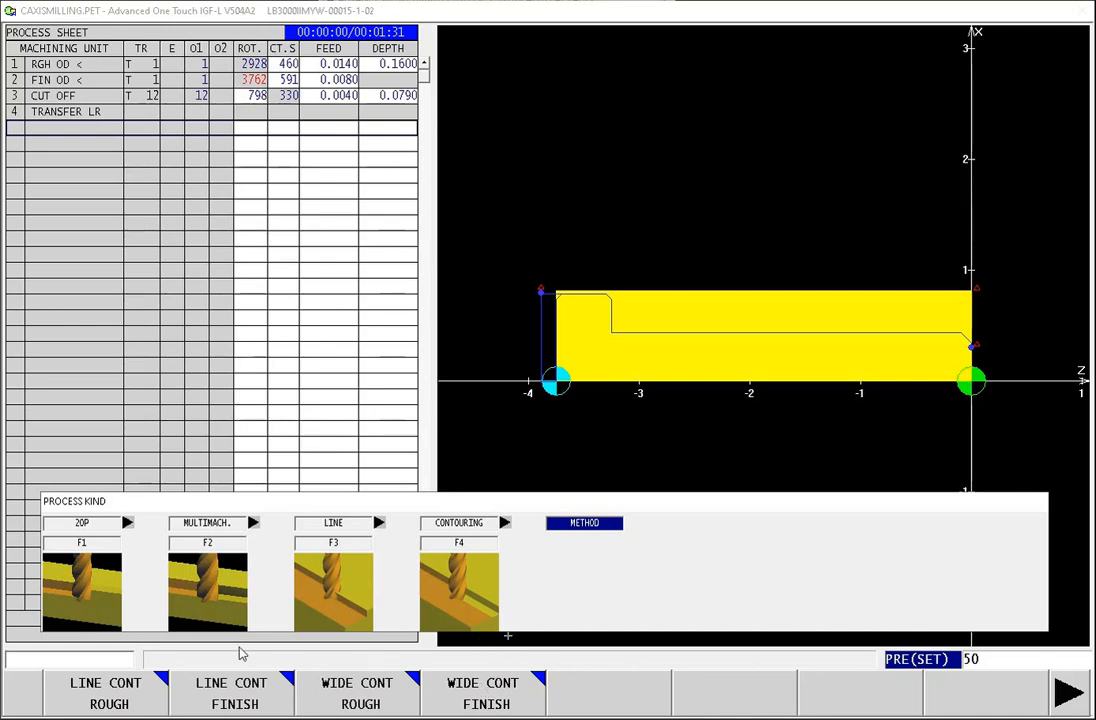
{"action": "left_click", "coordinate": [195, 595]}
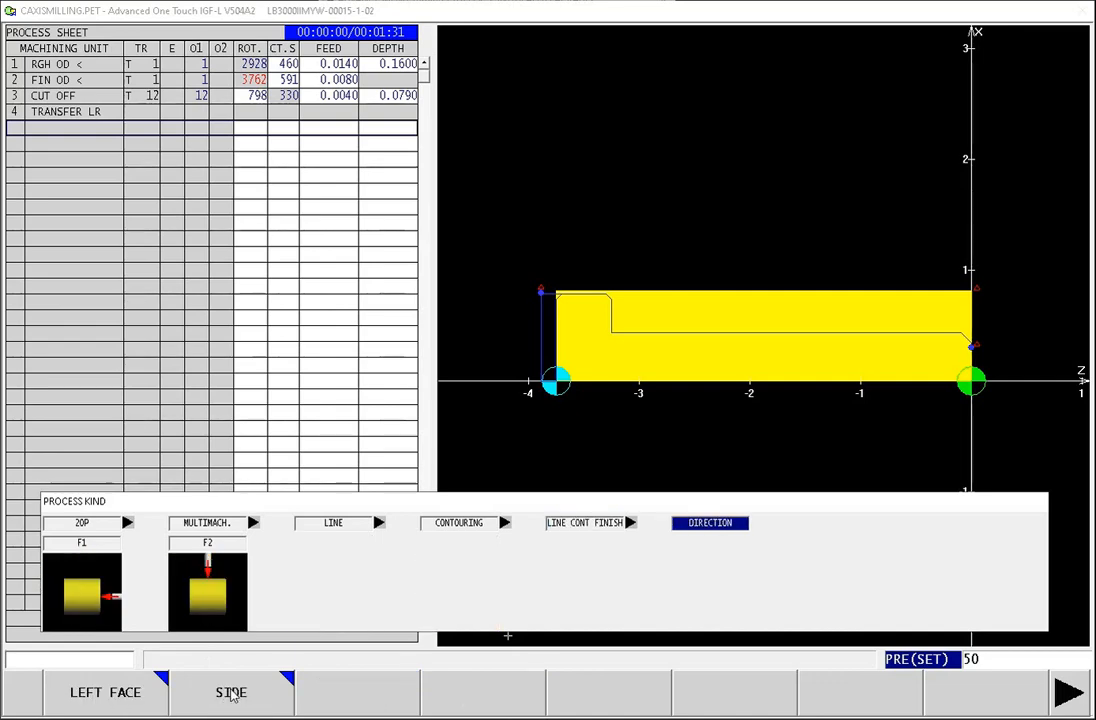
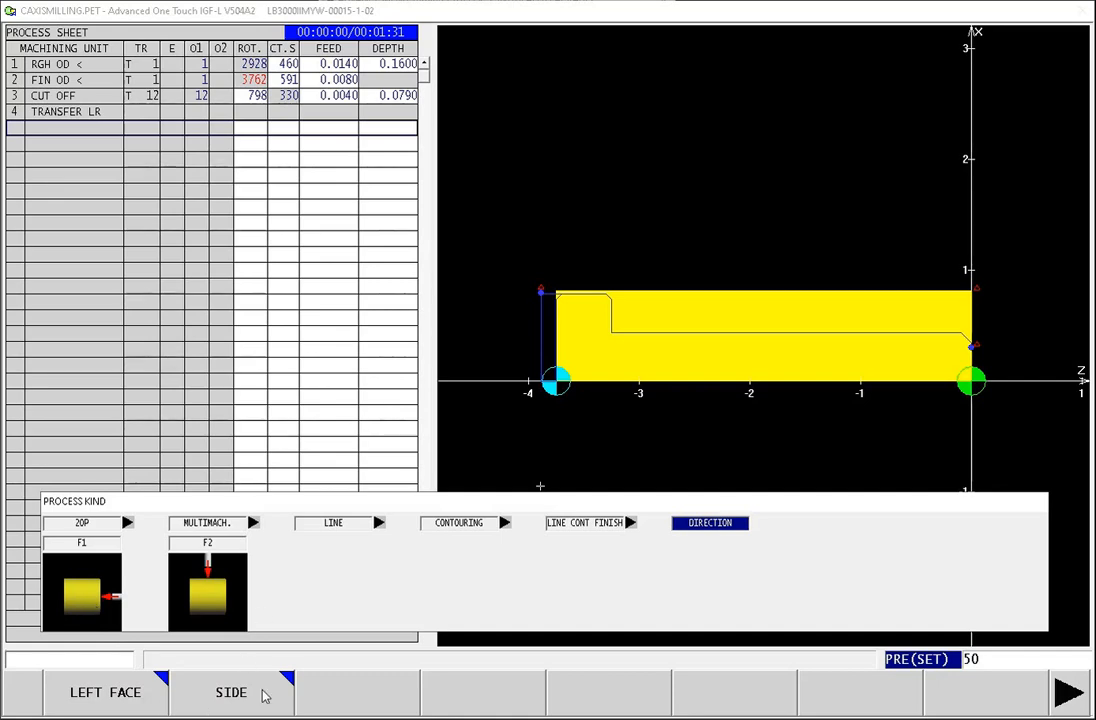
Step: Set the contouring process to LEFT FACE with the C AXIS, assign tool and offset number 2, and accept the cut conditions
{"action": "left_click", "coordinate": [110, 694]}
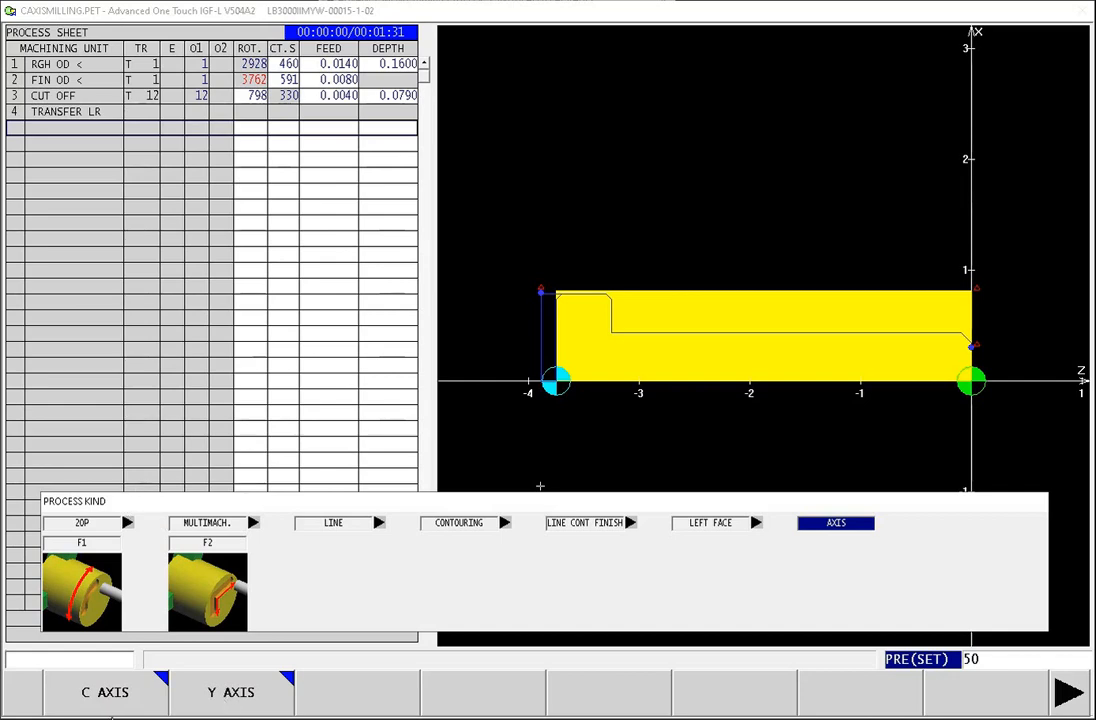
{"action": "left_click", "coordinate": [107, 705]}
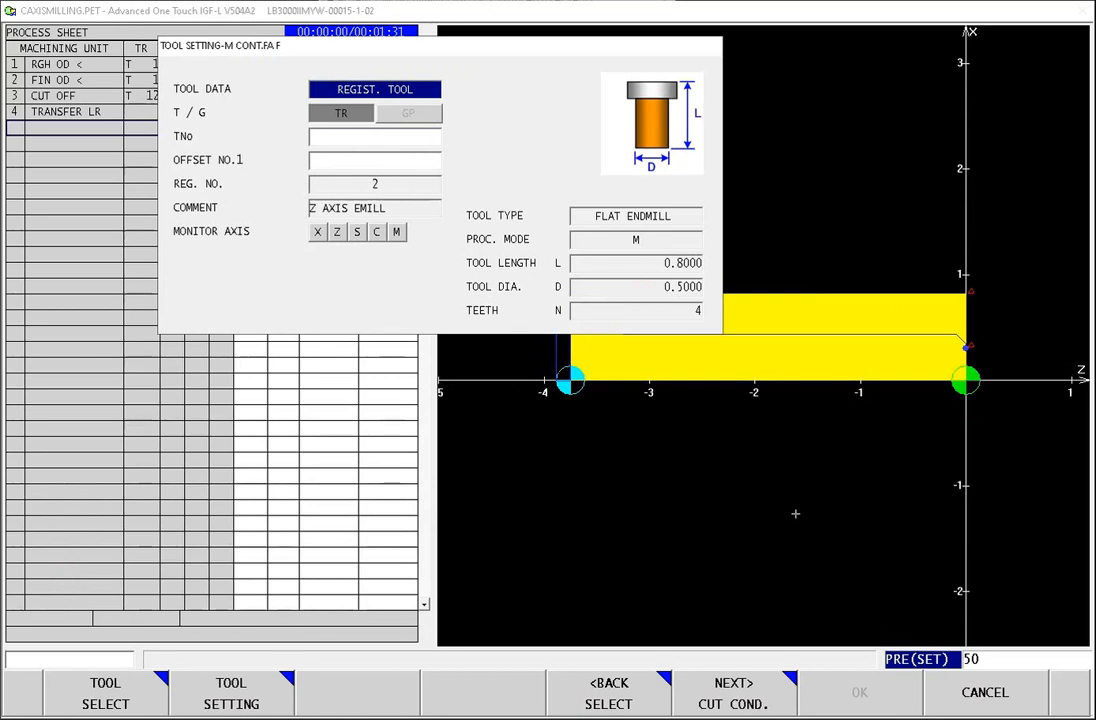
{"action": "left_click", "coordinate": [330, 141]}
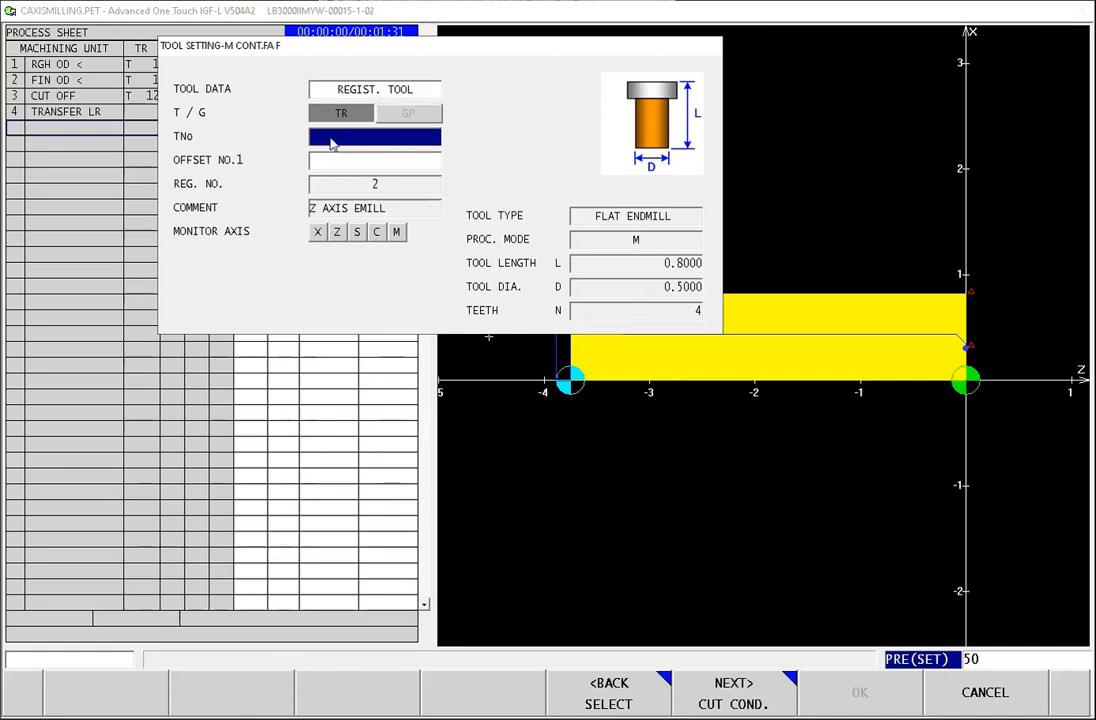
{"action": "type", "text": "2"}
{"action": "key", "text": "Return"}
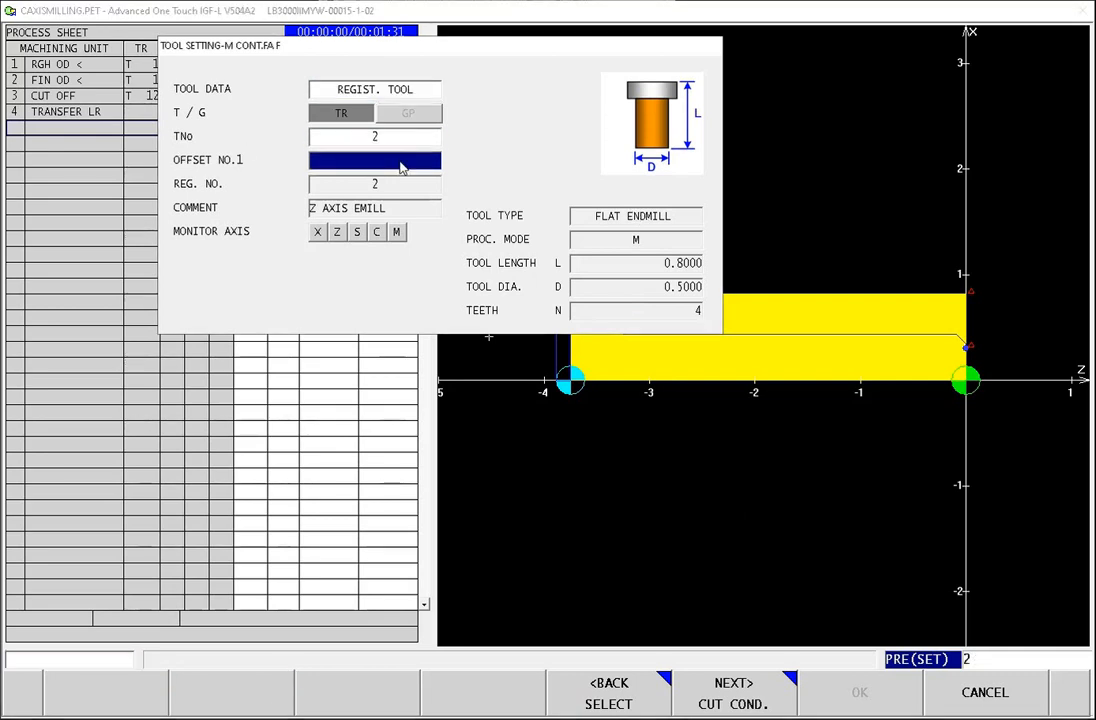
{"action": "key", "text": "Return"}
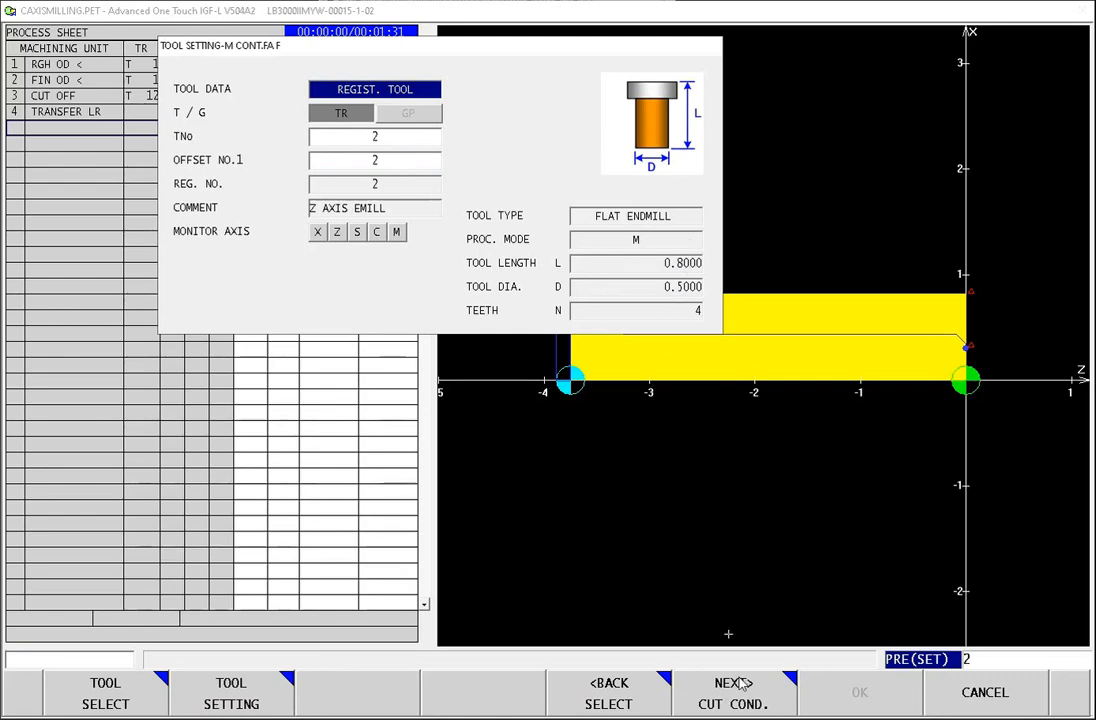
{"action": "left_click", "coordinate": [770, 690]}
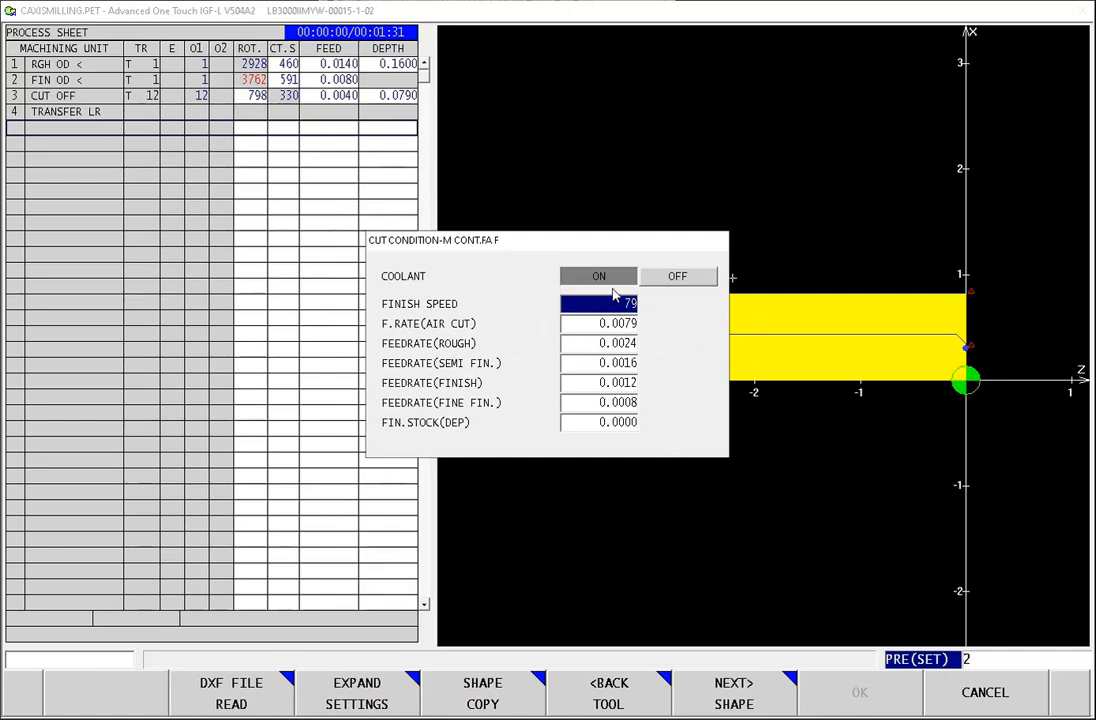
{"action": "left_click", "coordinate": [746, 692]}
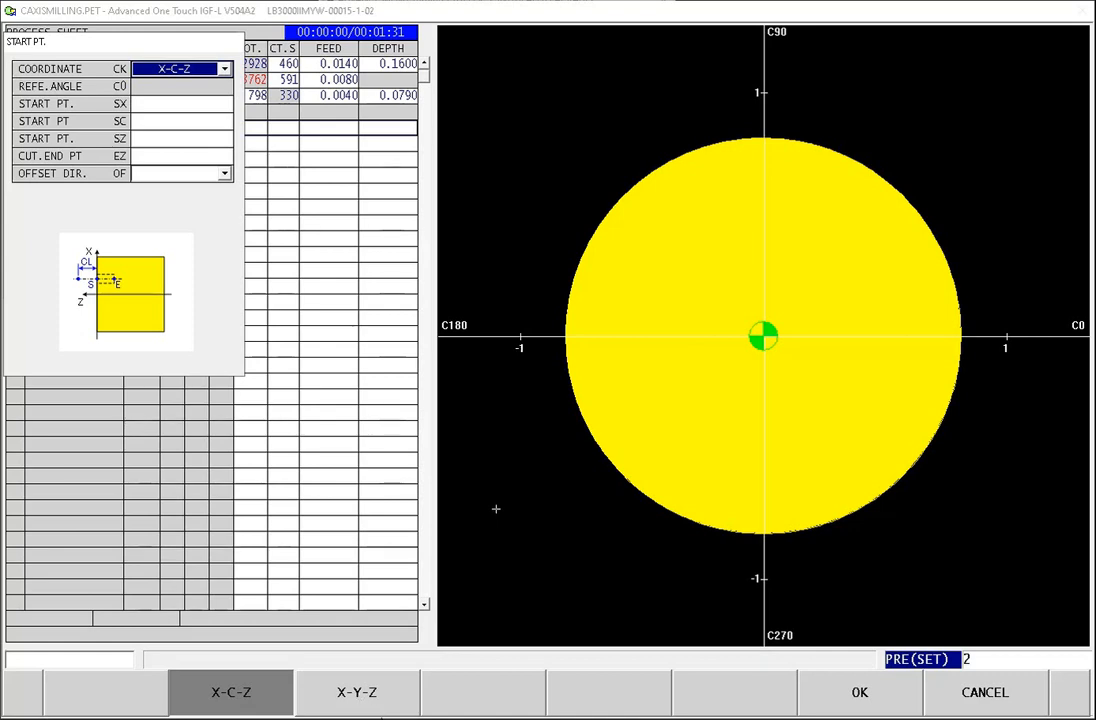
Step: Set the contour's coordinate system to X-Y-Z and its start point X to 0.6875
{"action": "left_click", "coordinate": [361, 700]}
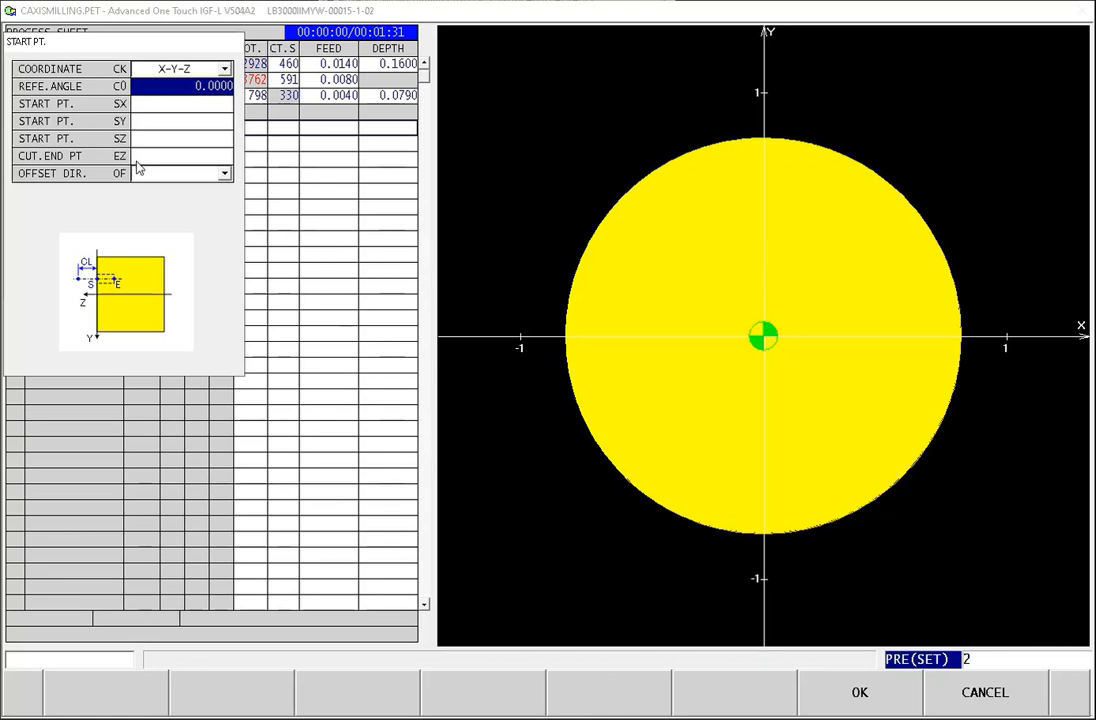
{"action": "left_click", "coordinate": [155, 106]}
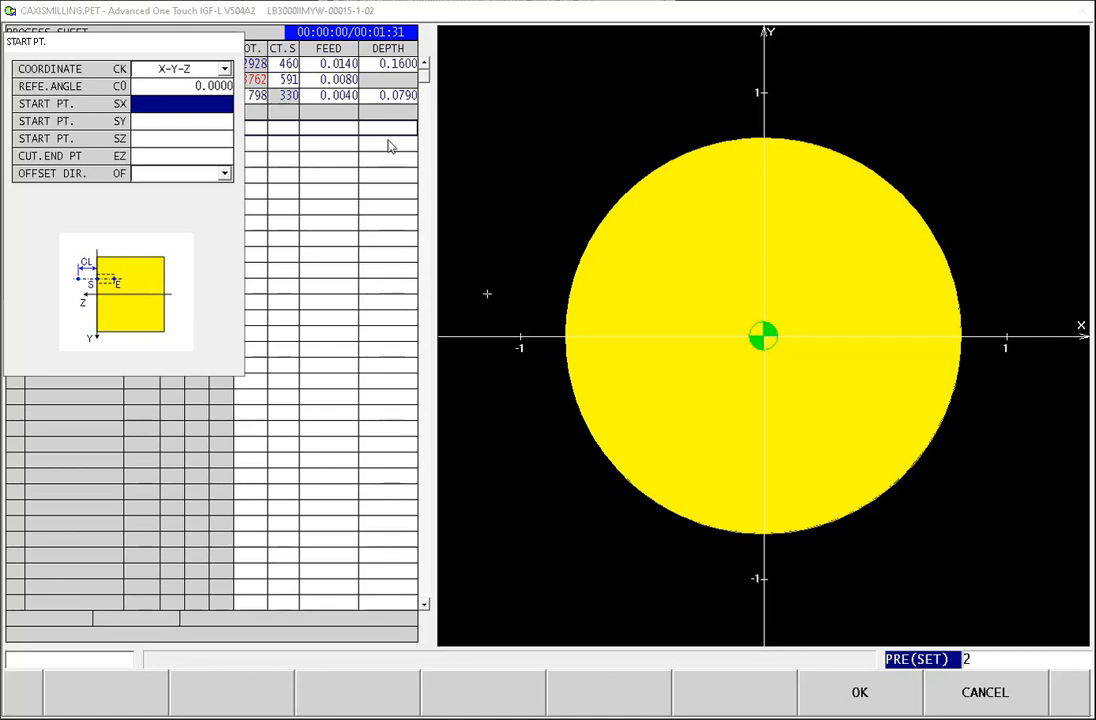
{"action": "type", "text": "1.375"}
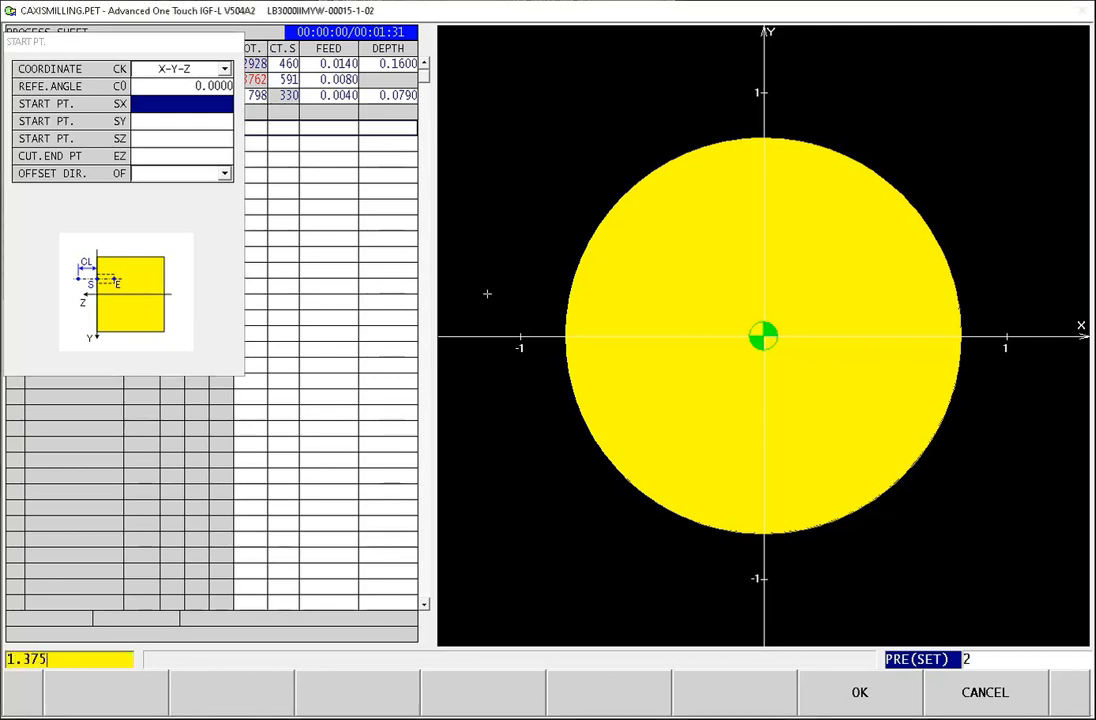
{"action": "type", "text": "/2"}
{"action": "key", "text": "Return"}
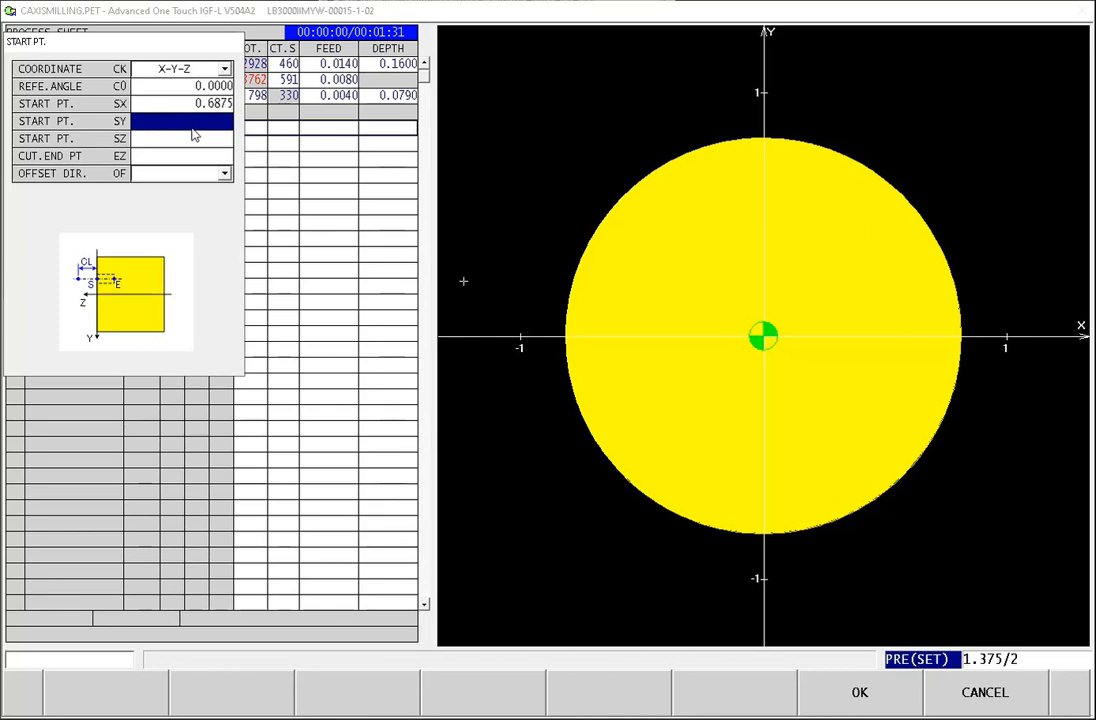
{"action": "type", "text": "-"}
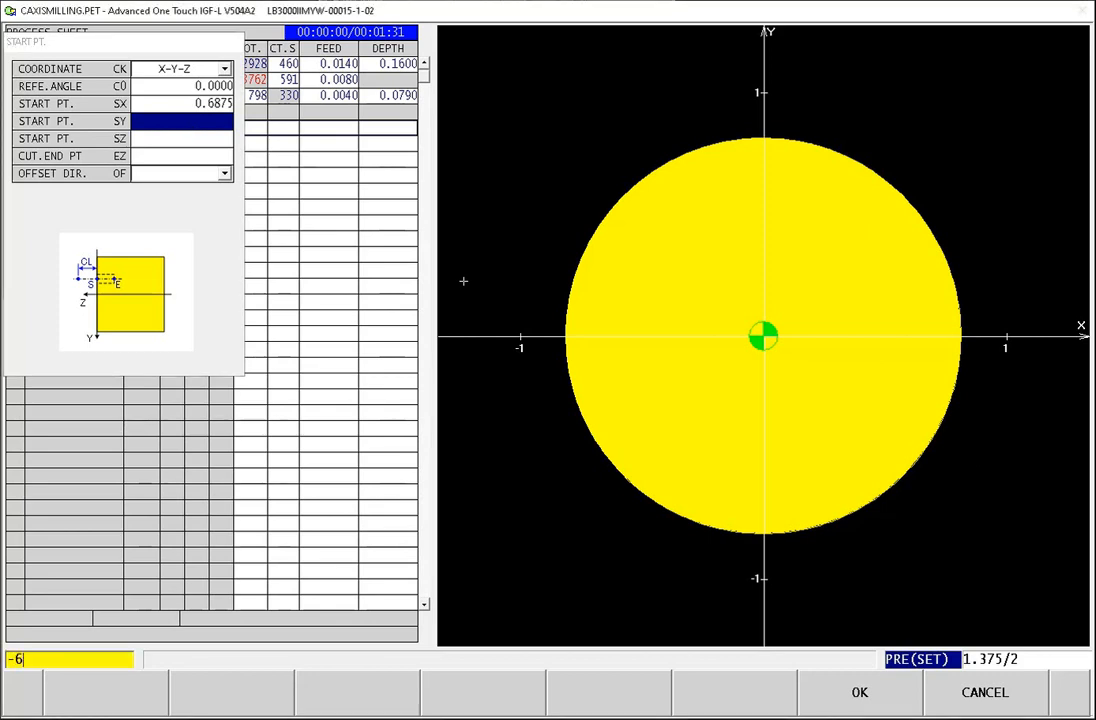
{"action": "type", "text": ".6875"}
{"action": "key", "text": "Return"}
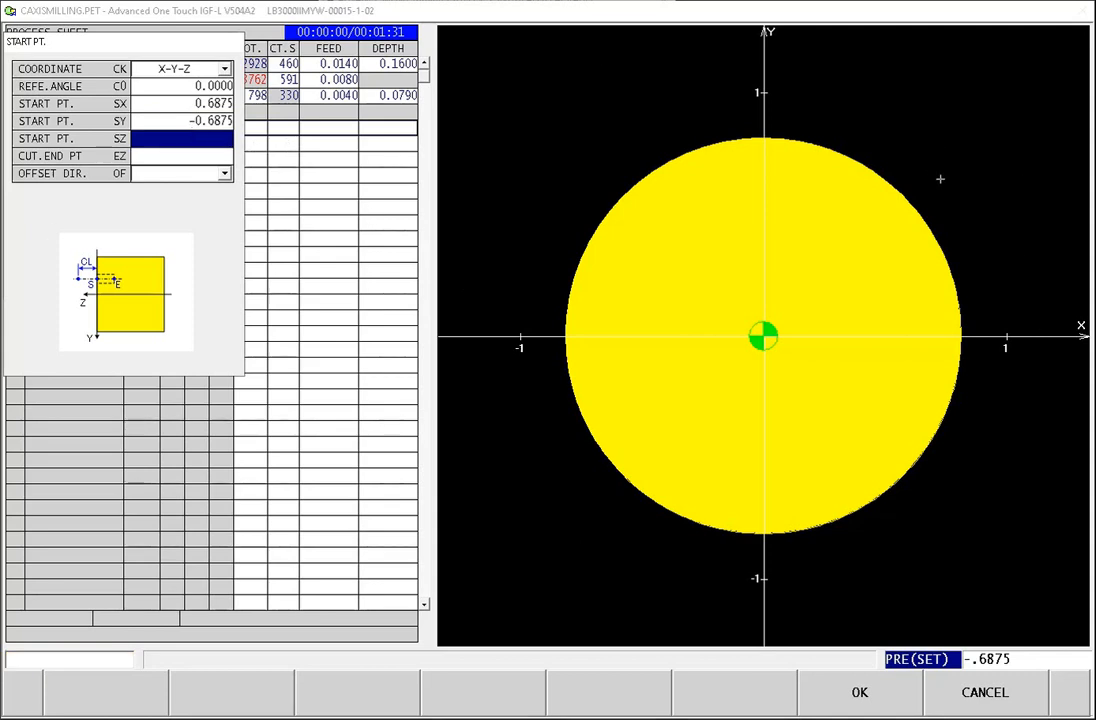
Step: Set the contour's start point Y to 0.6875 and start point Z to 0.1
{"action": "left_click", "coordinate": [189, 124]}
{"action": "type", "text": ".68754"}
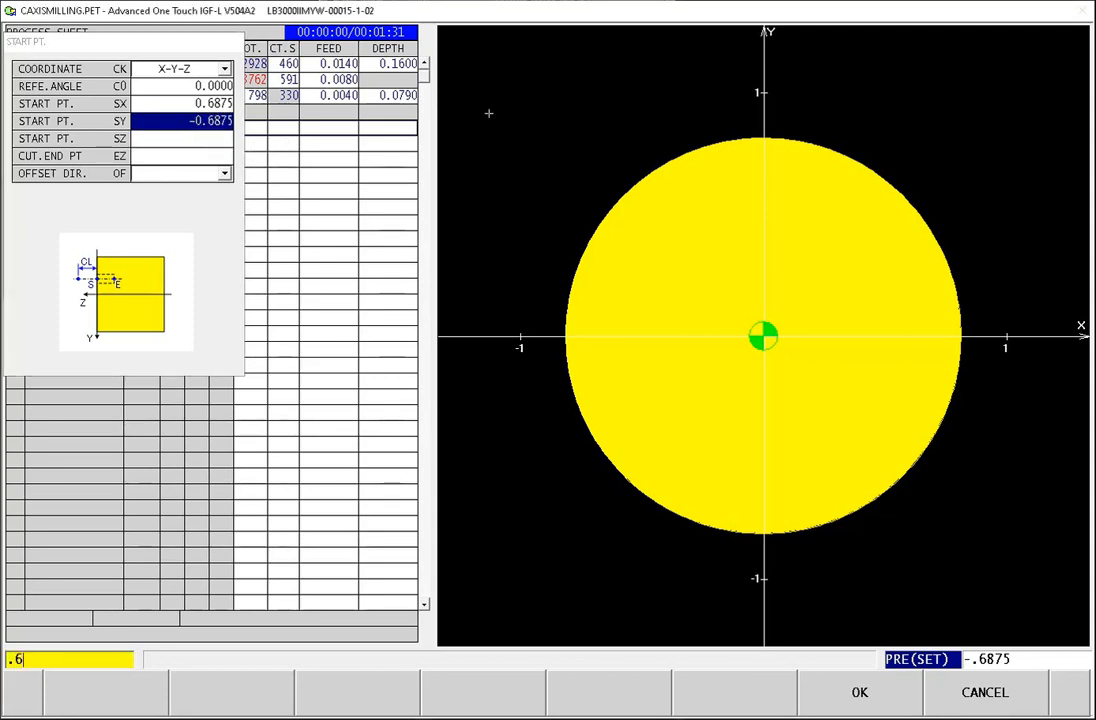
{"action": "key", "text": "Return"}
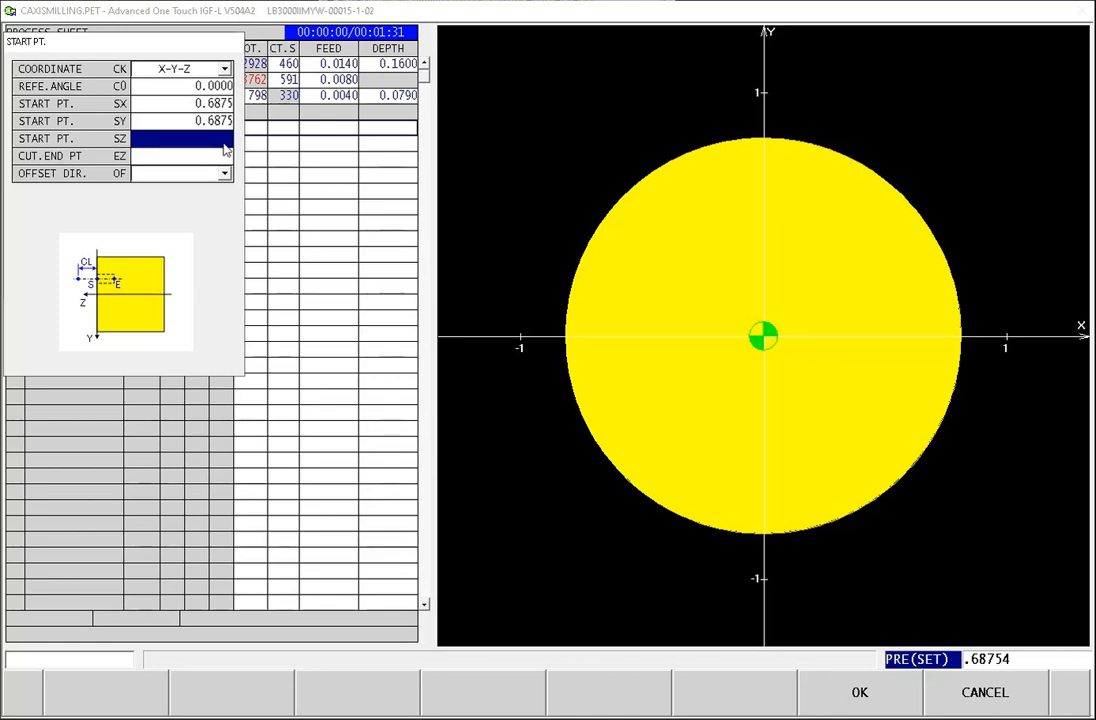
{"action": "type", "text": ".1"}
{"action": "key", "text": "Return"}
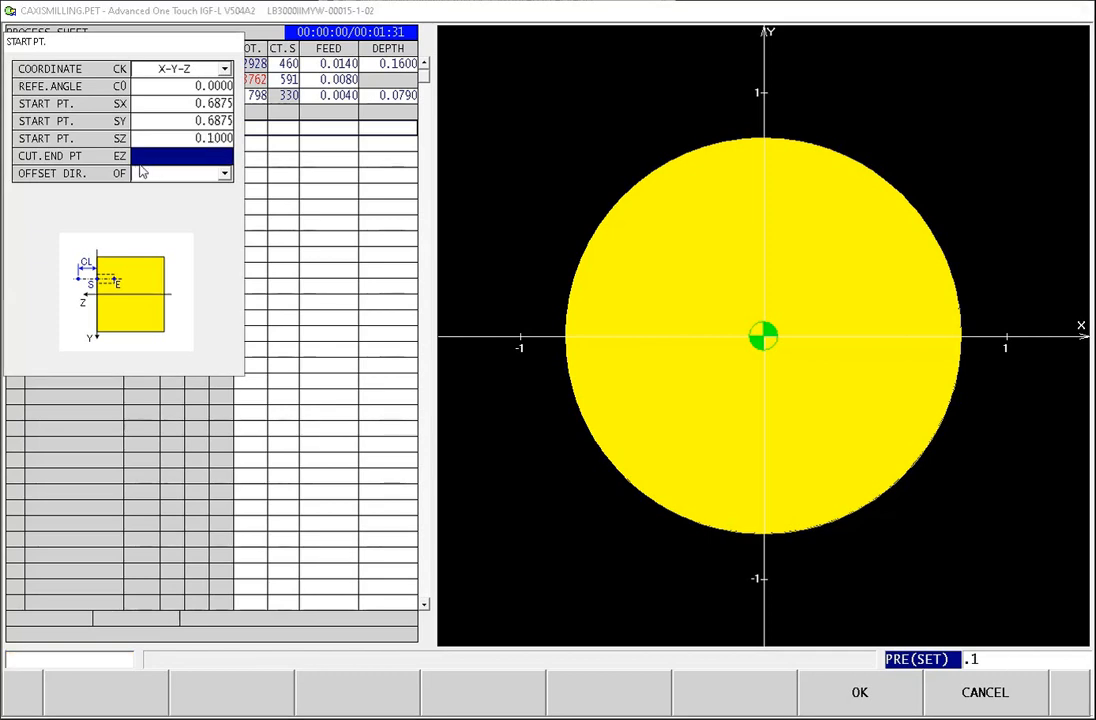
Step: Set the cut end point Z to -0.5 and the offset direction to LEFT, and accept the start point data
{"action": "type", "text": "-.5"}
{"action": "key", "text": "Return"}
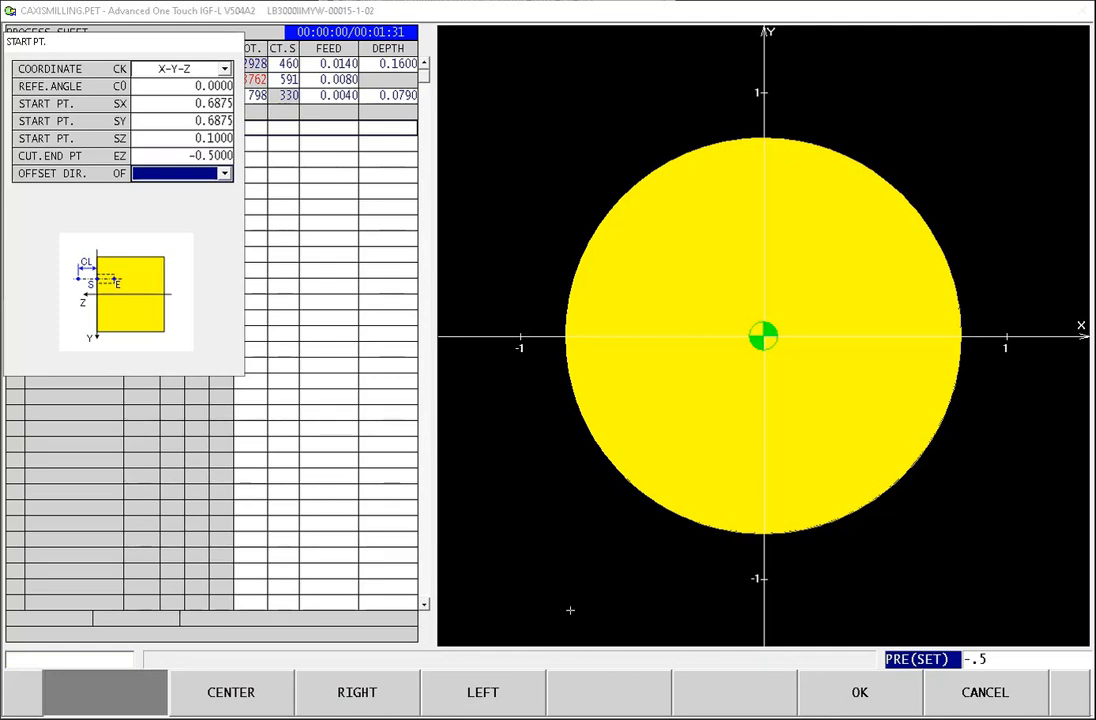
{"action": "left_click", "coordinate": [481, 705]}
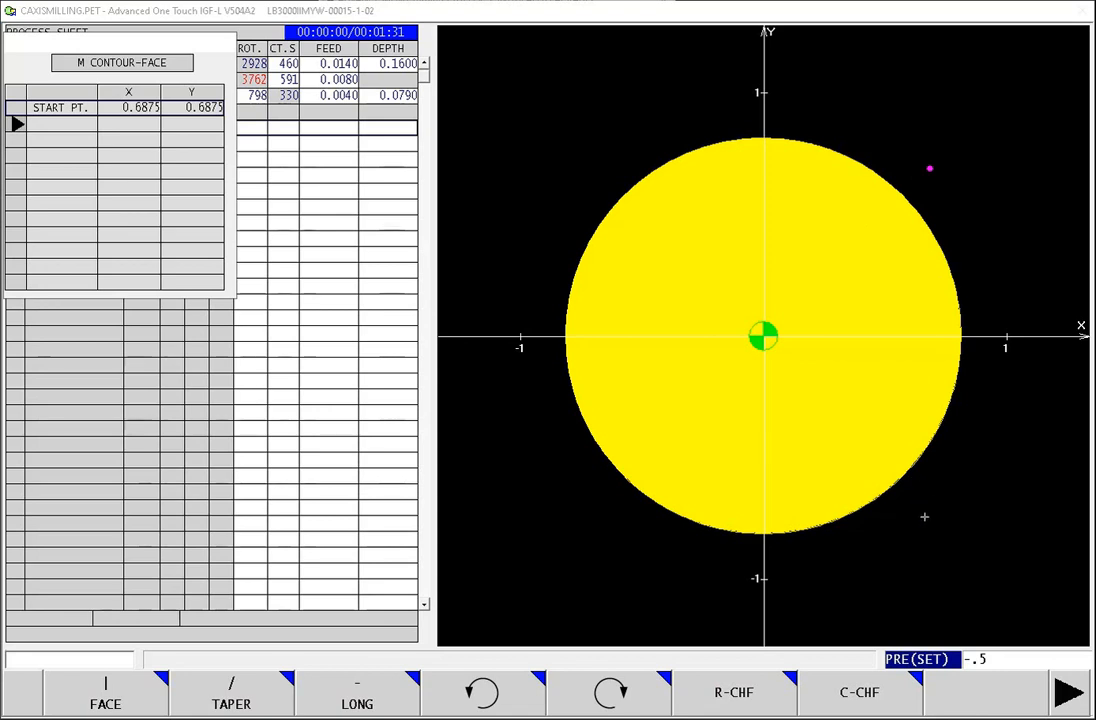
Step: Add a FACE element to the contour, ending at Y -0.6875
{"action": "left_click", "coordinate": [105, 703]}
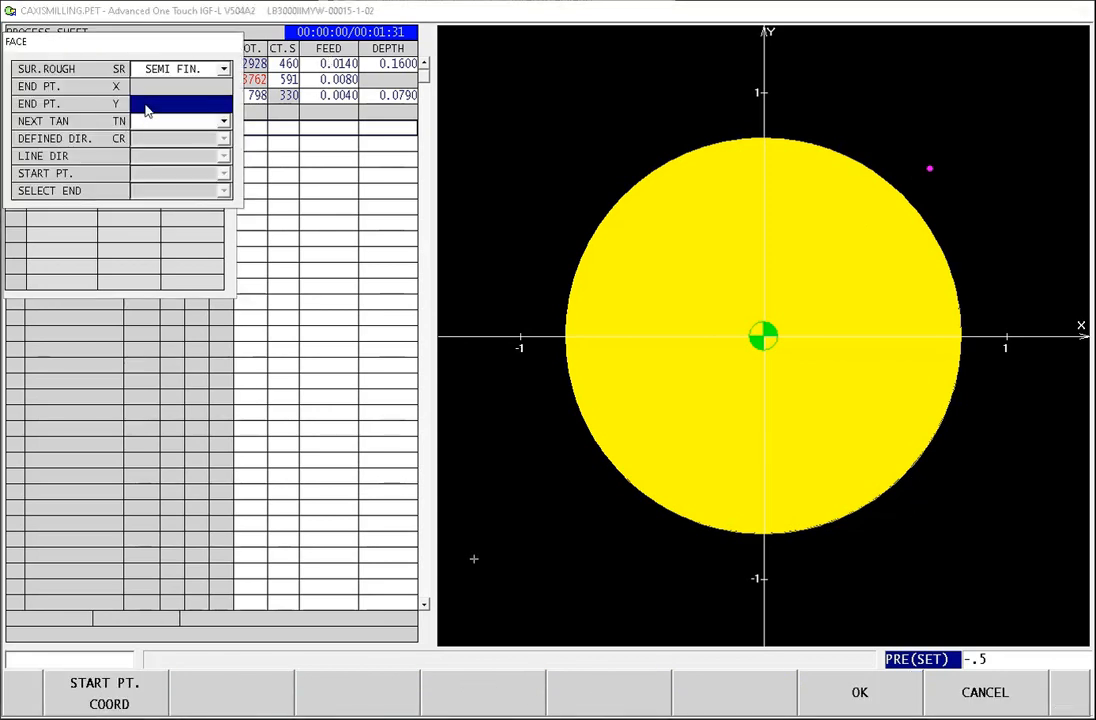
{"action": "type", "text": "-"}
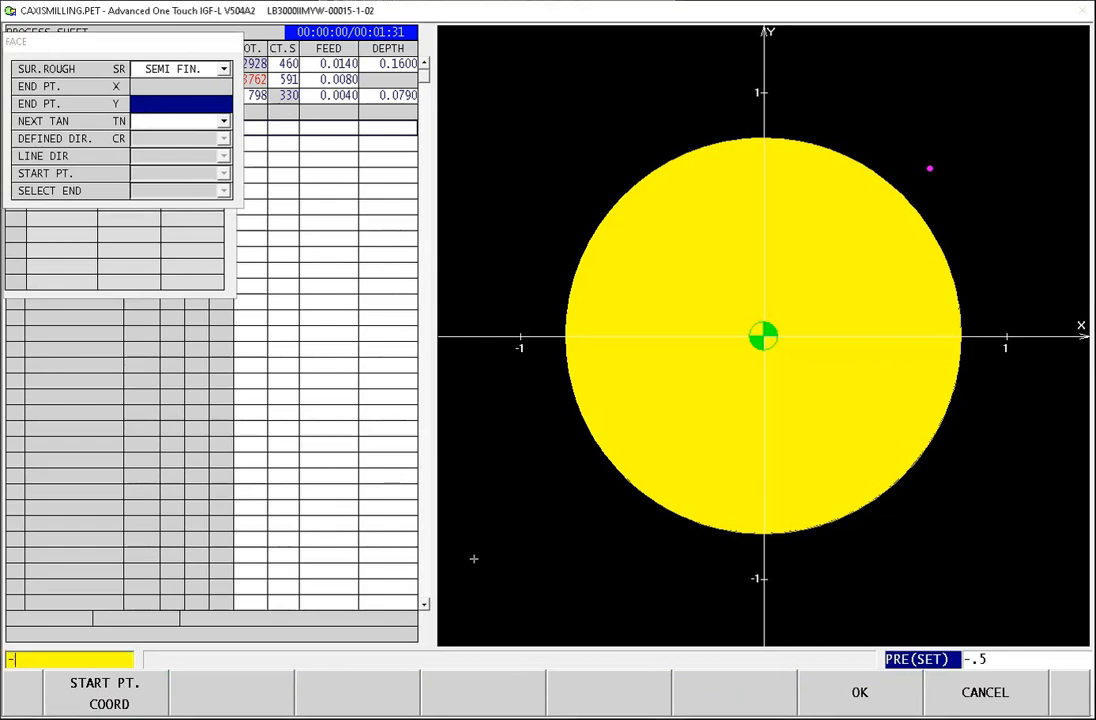
{"action": "type", "text": ".6875"}
{"action": "key", "text": "Return"}
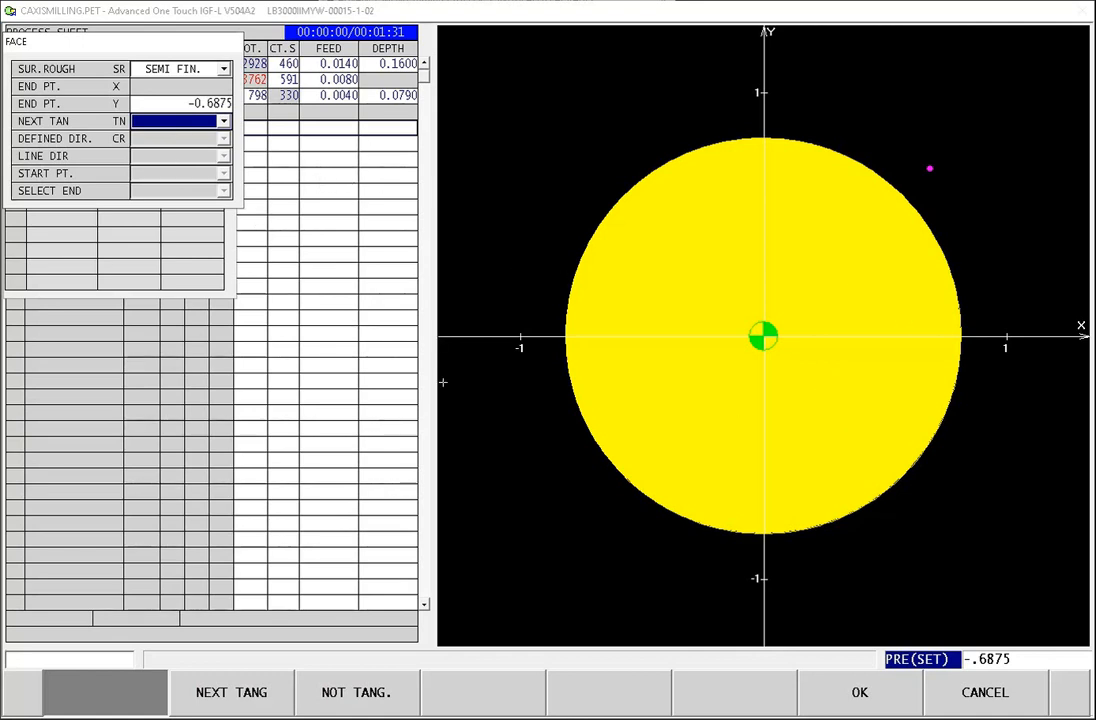
{"action": "left_click", "coordinate": [877, 704]}
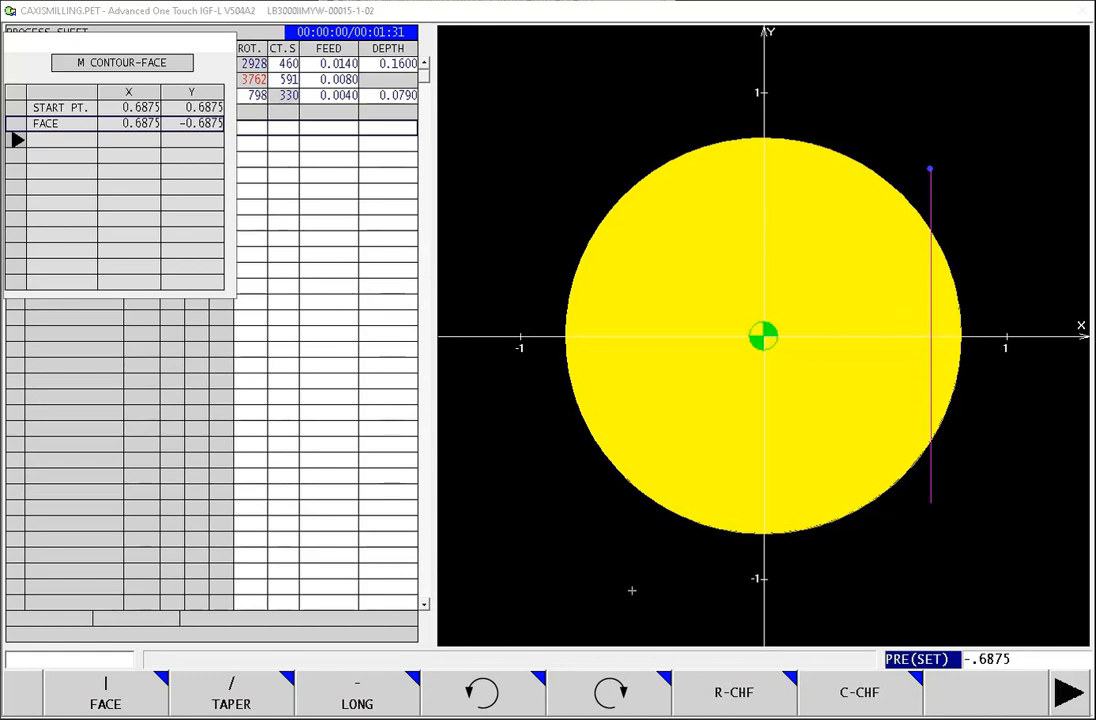
Step: Pattern the contour line around the part with 6 repeats at a C pitch of 60
{"action": "left_click", "coordinate": [1067, 693]}
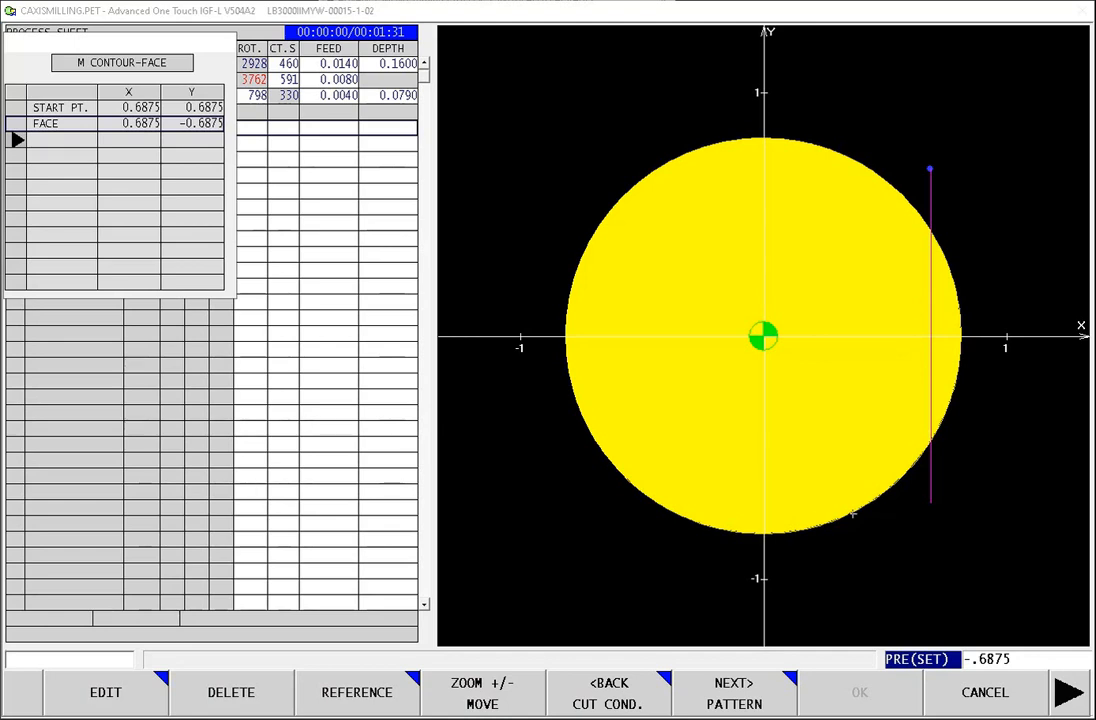
{"action": "left_click", "coordinate": [717, 700]}
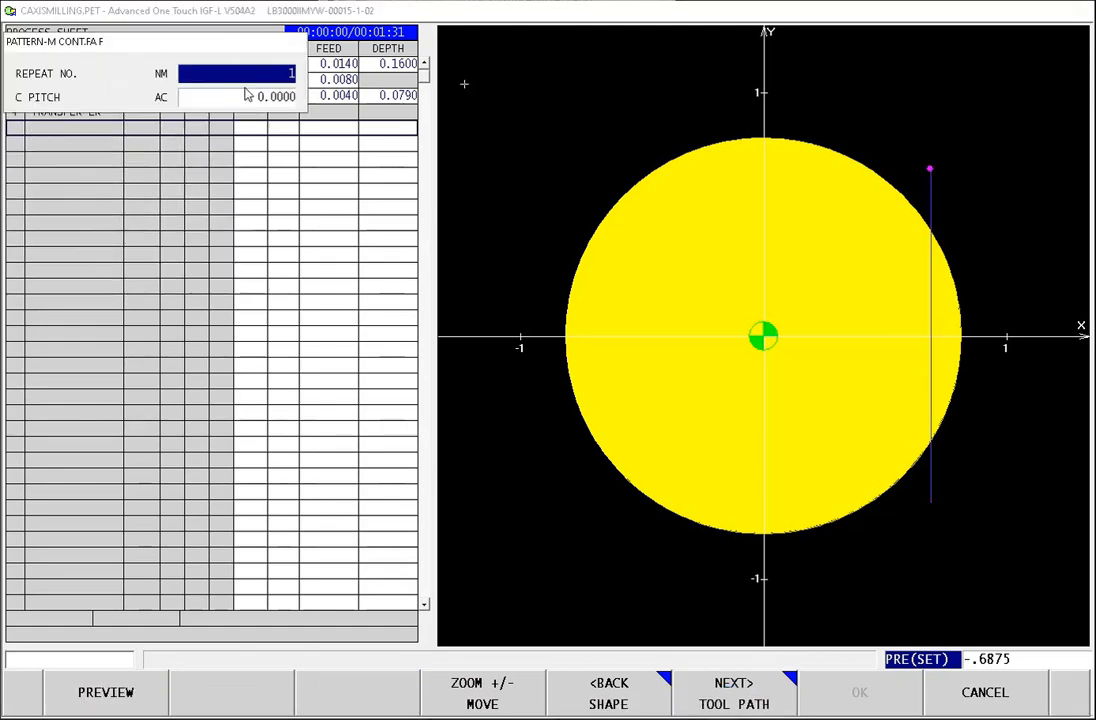
{"action": "type", "text": "6"}
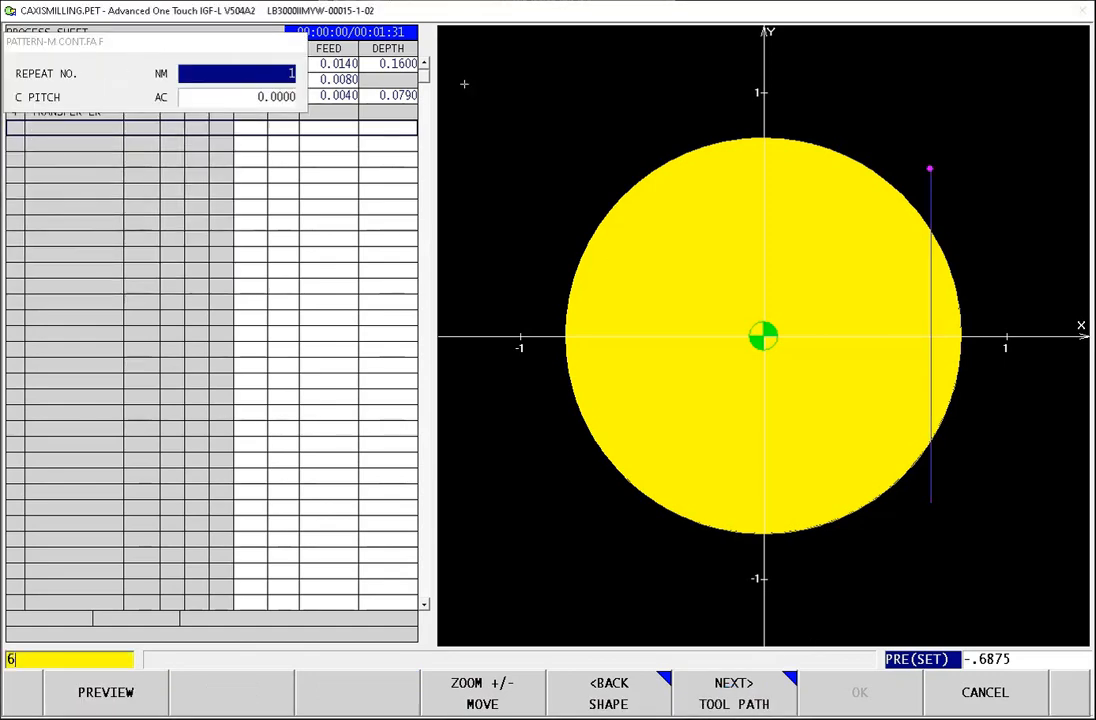
{"action": "key", "text": "Return"}
{"action": "type", "text": "60"}
{"action": "key", "text": "Return"}
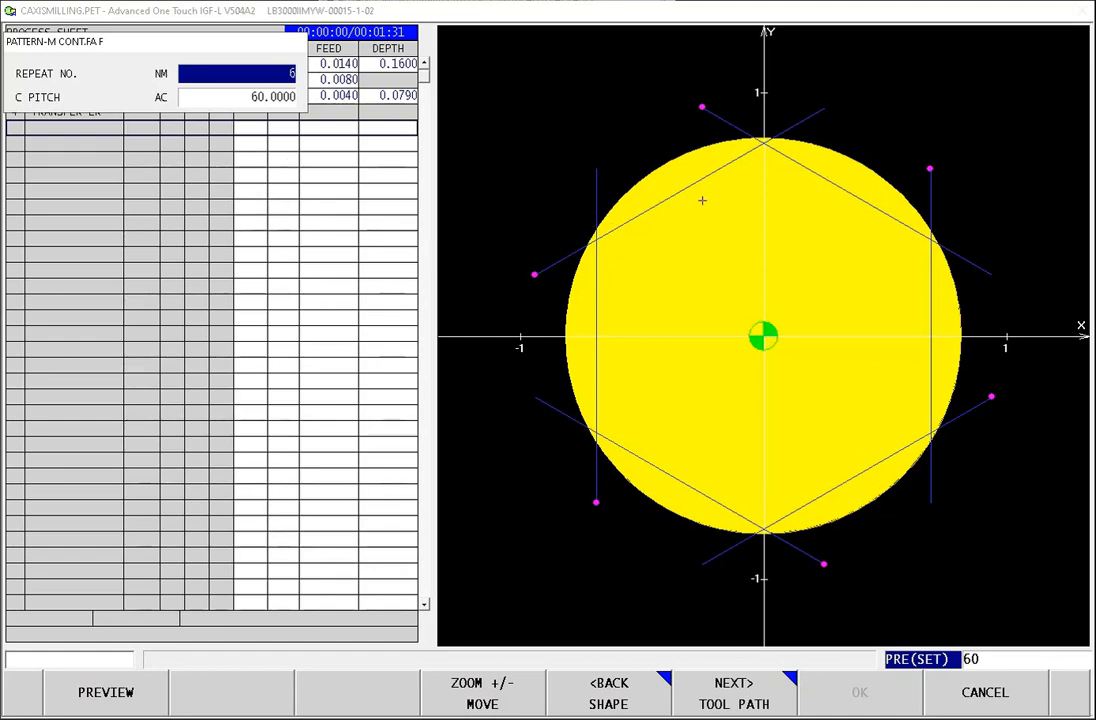
{"action": "left_click", "coordinate": [735, 695]}
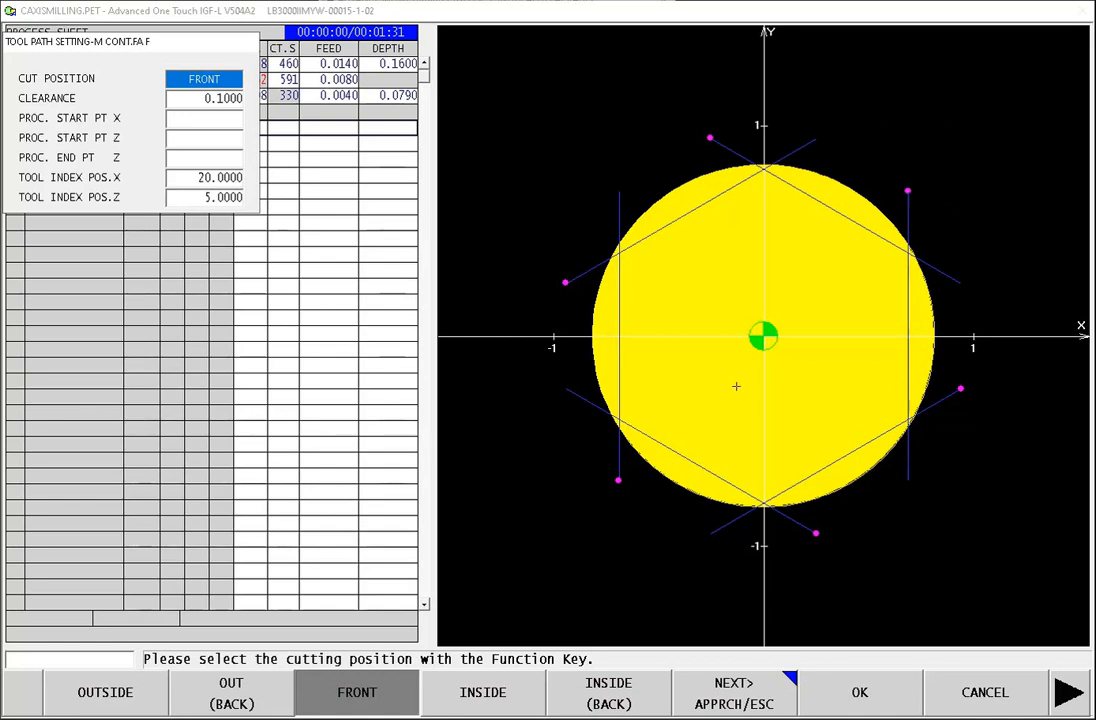
Step: Keep the tool path settings and give the contour an ARC approach with a radius of 0.125
{"action": "left_click", "coordinate": [735, 700]}
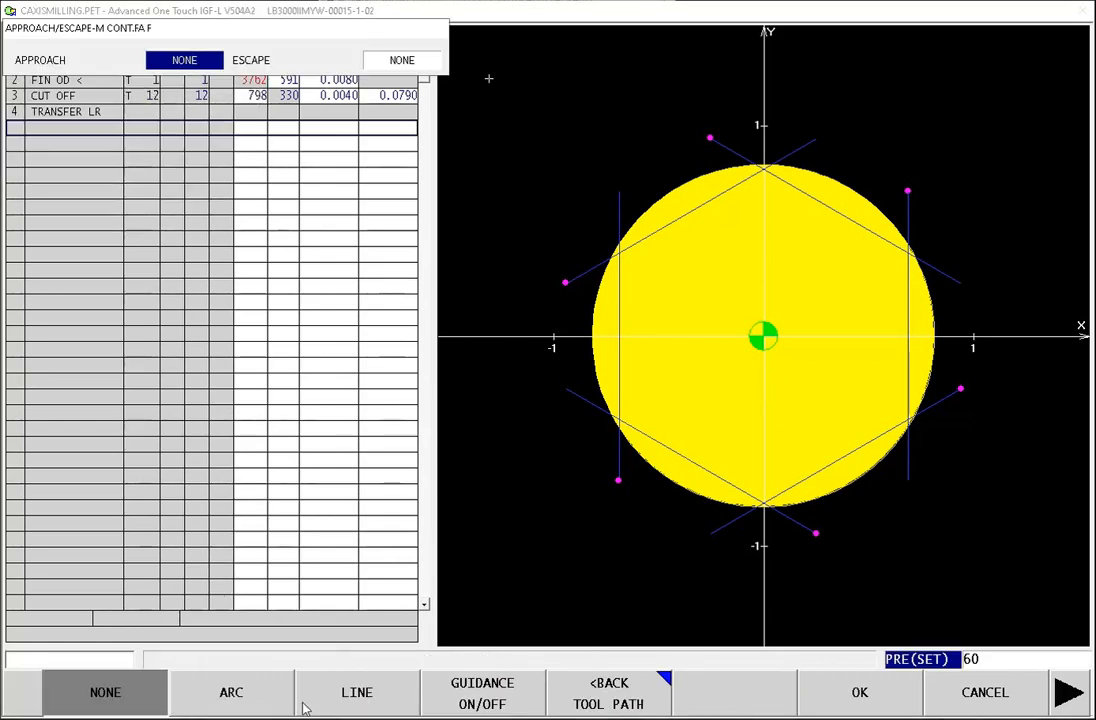
{"action": "left_click", "coordinate": [225, 702]}
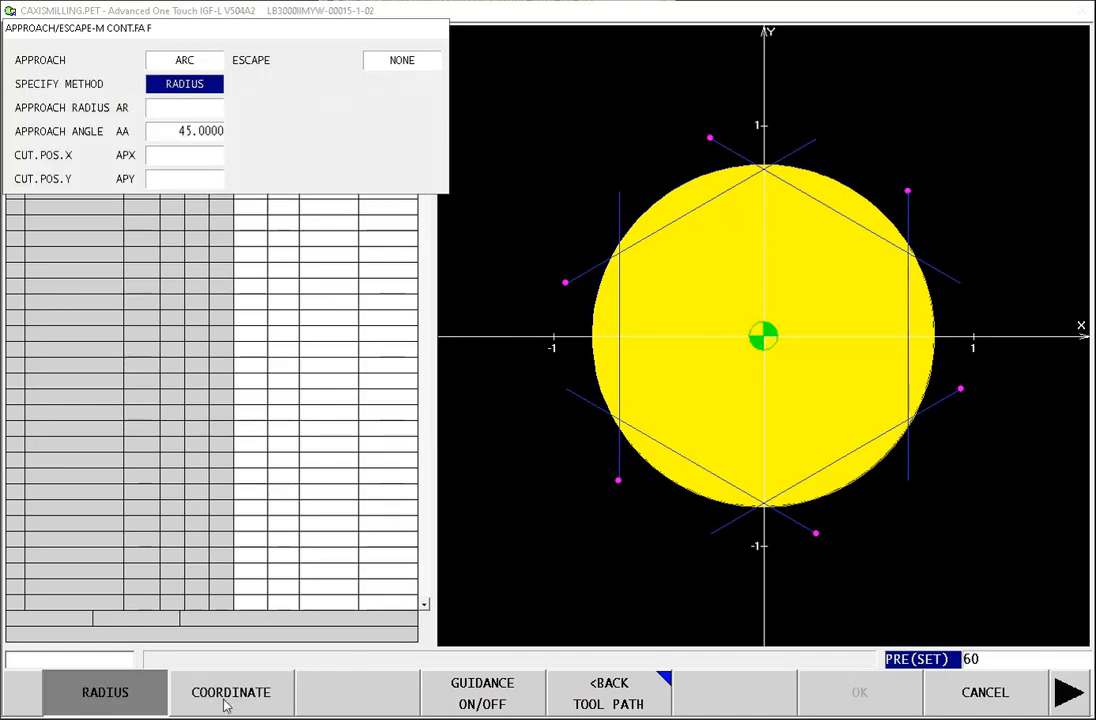
{"action": "left_click", "coordinate": [193, 109]}
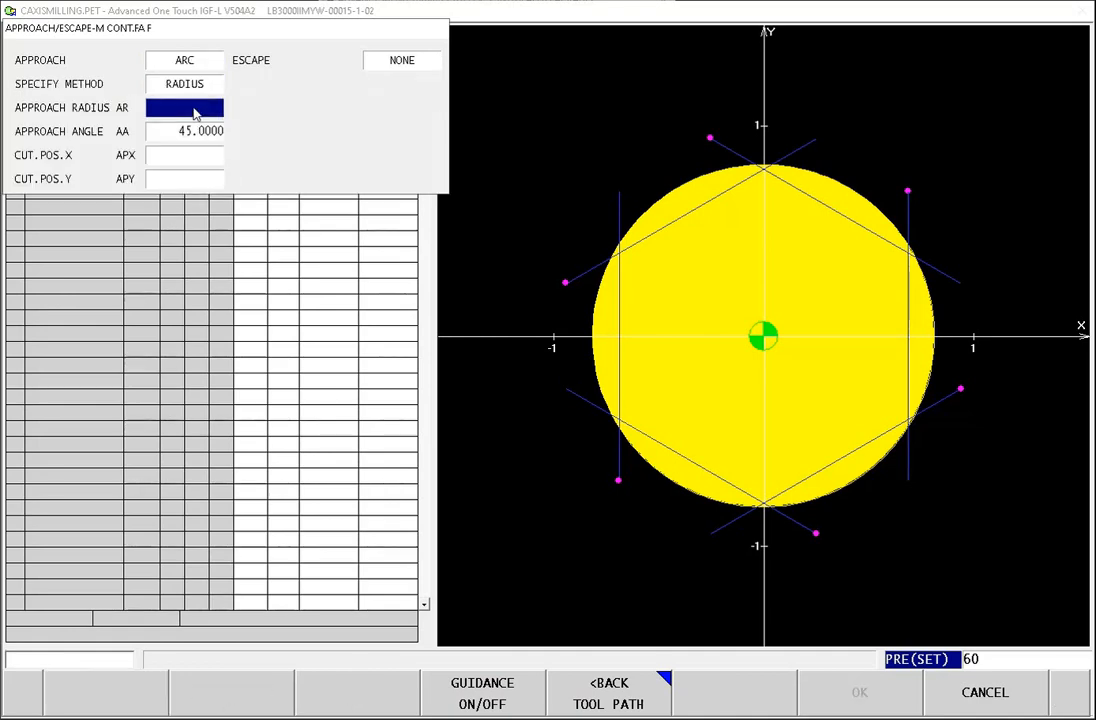
{"action": "type", "text": ".125"}
{"action": "key", "text": "Return"}
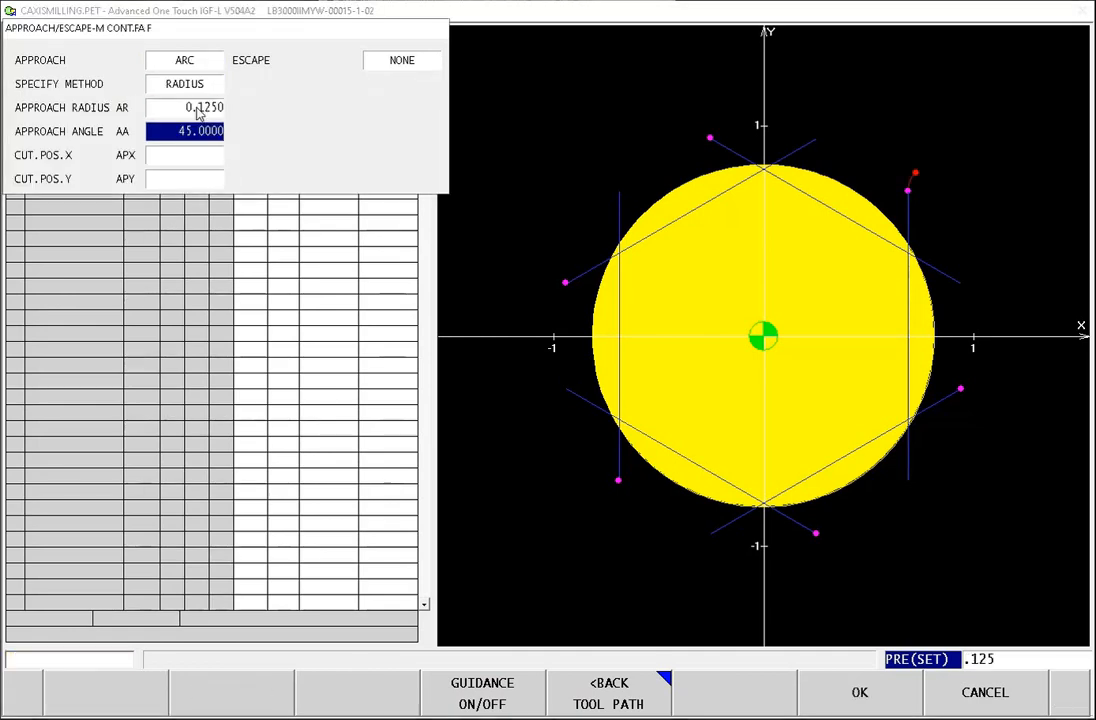
Step: Give the contour an ARC escape with a radius of 0.125 and accept the finished process
{"action": "left_click", "coordinate": [405, 62]}
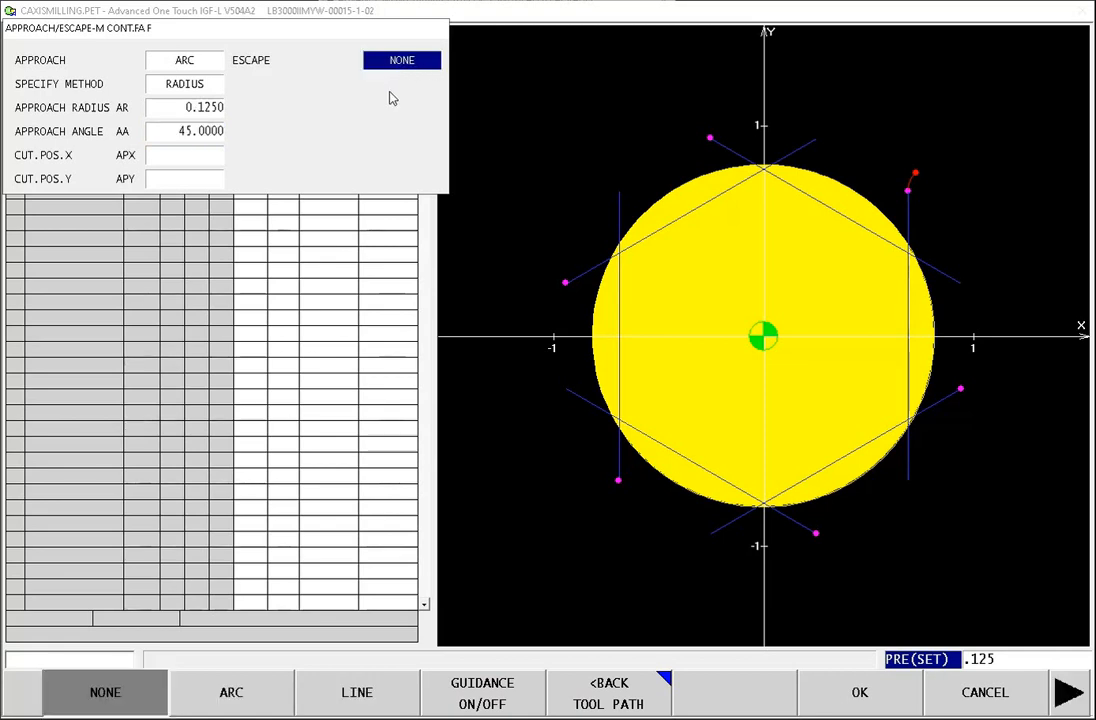
{"action": "left_click", "coordinate": [240, 695]}
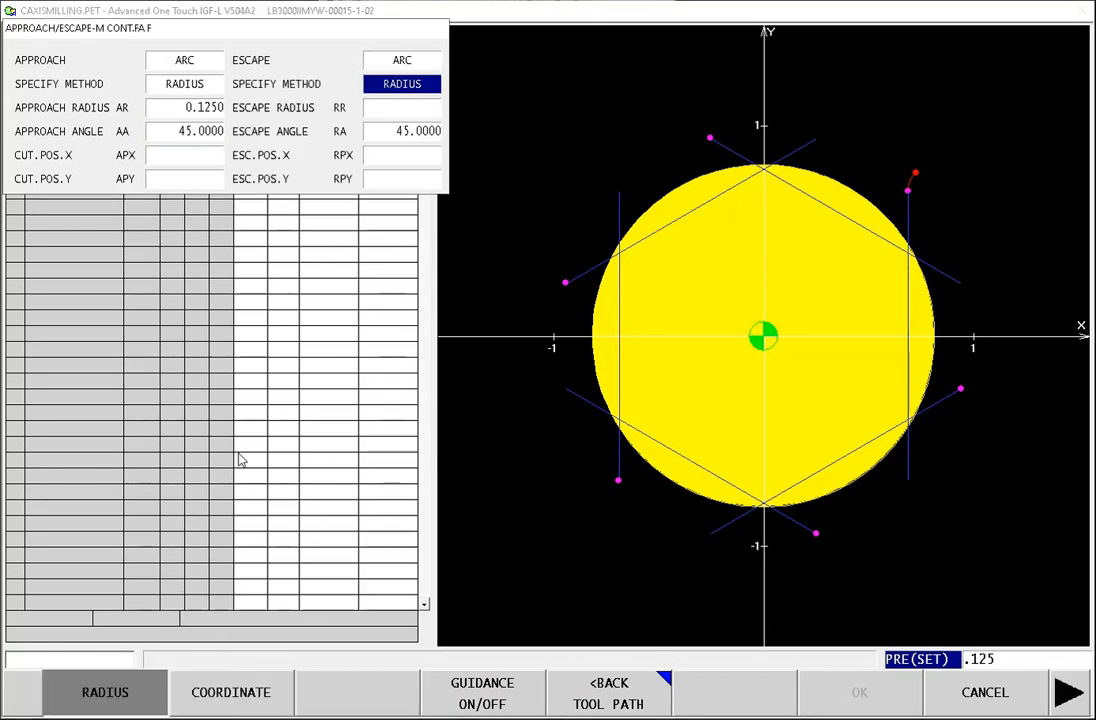
{"action": "left_click", "coordinate": [391, 110]}
{"action": "type", "text": ".125"}
{"action": "key", "text": "Return"}
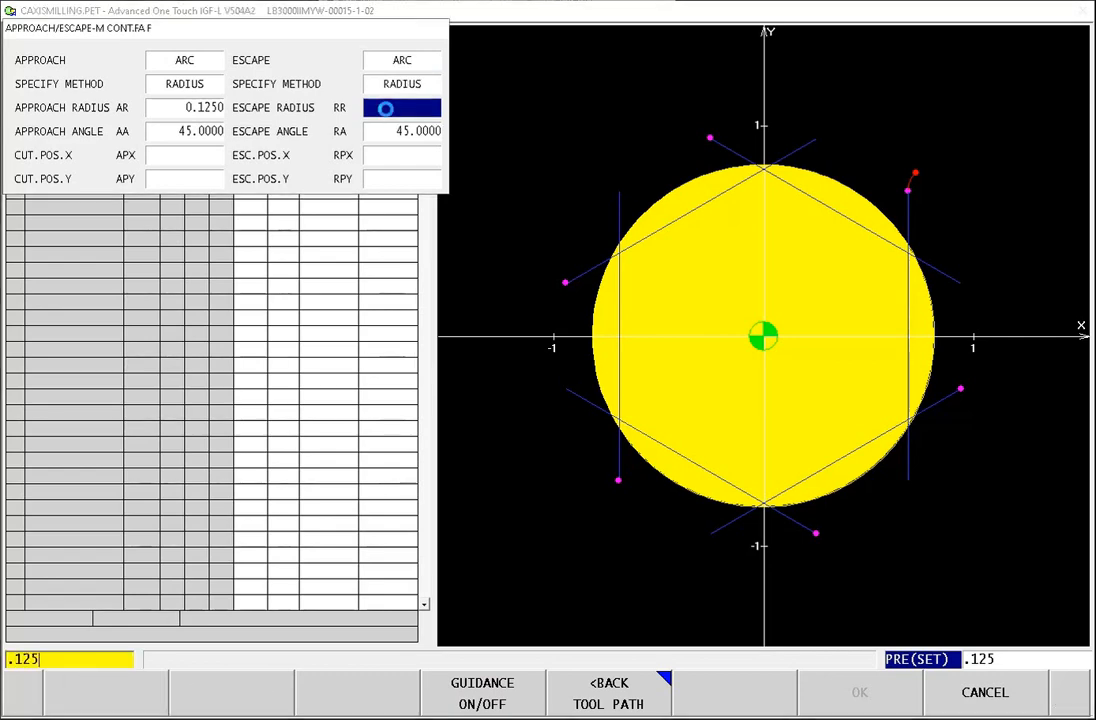
{"action": "left_click", "coordinate": [860, 692]}
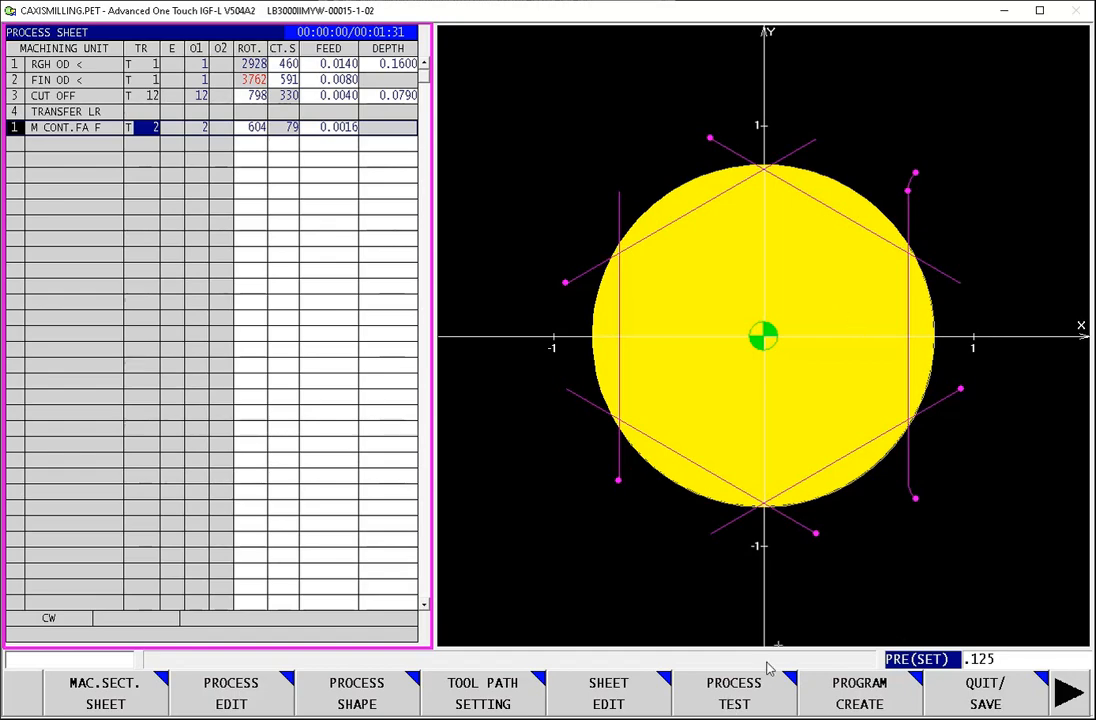
Step: Run the process test of the face contour process with the second spindle (2SP) displayed, and return to the process sheet
{"action": "left_click", "coordinate": [733, 704]}
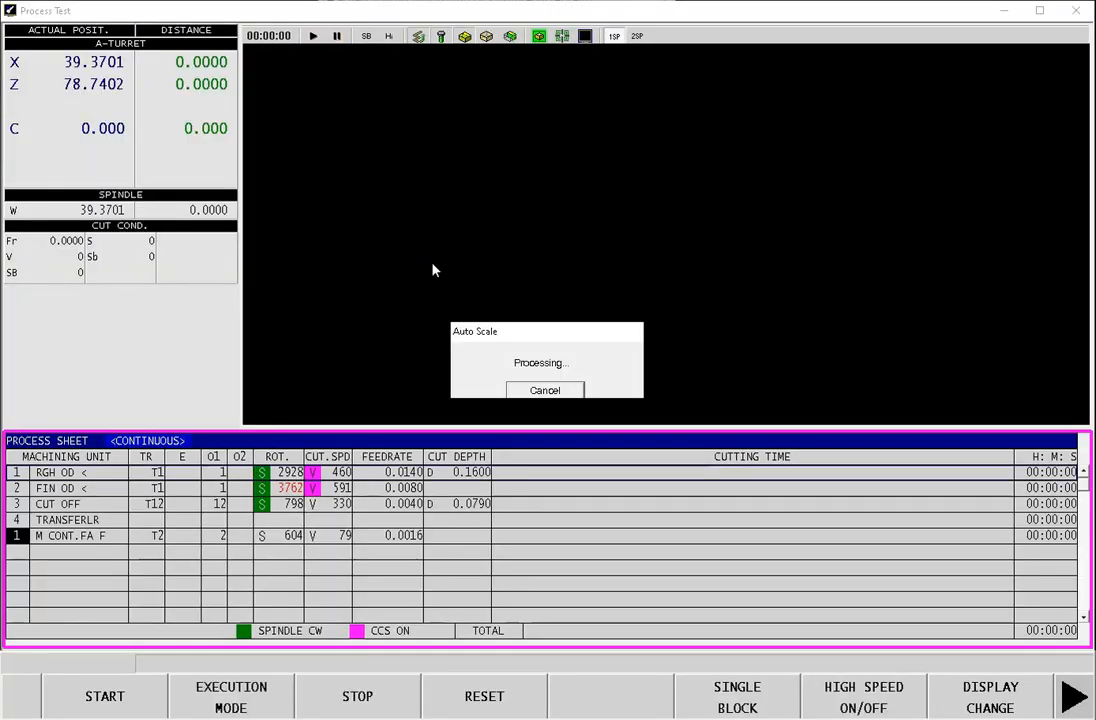
{"action": "left_click", "coordinate": [1005, 700]}
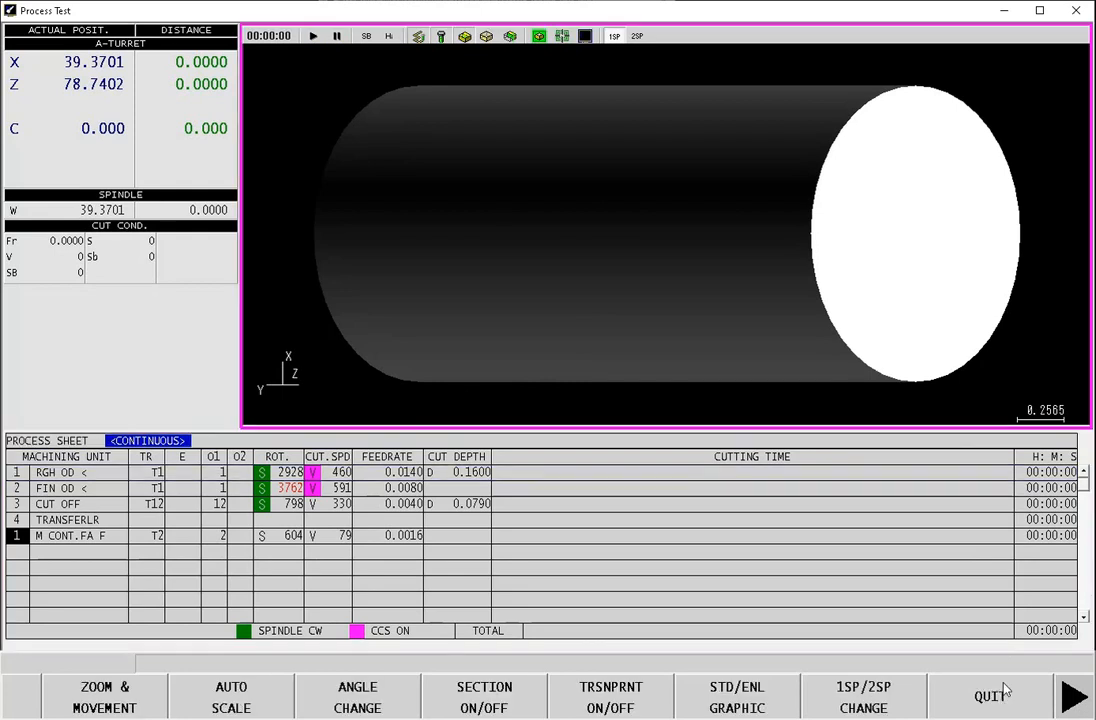
{"action": "left_click", "coordinate": [866, 705]}
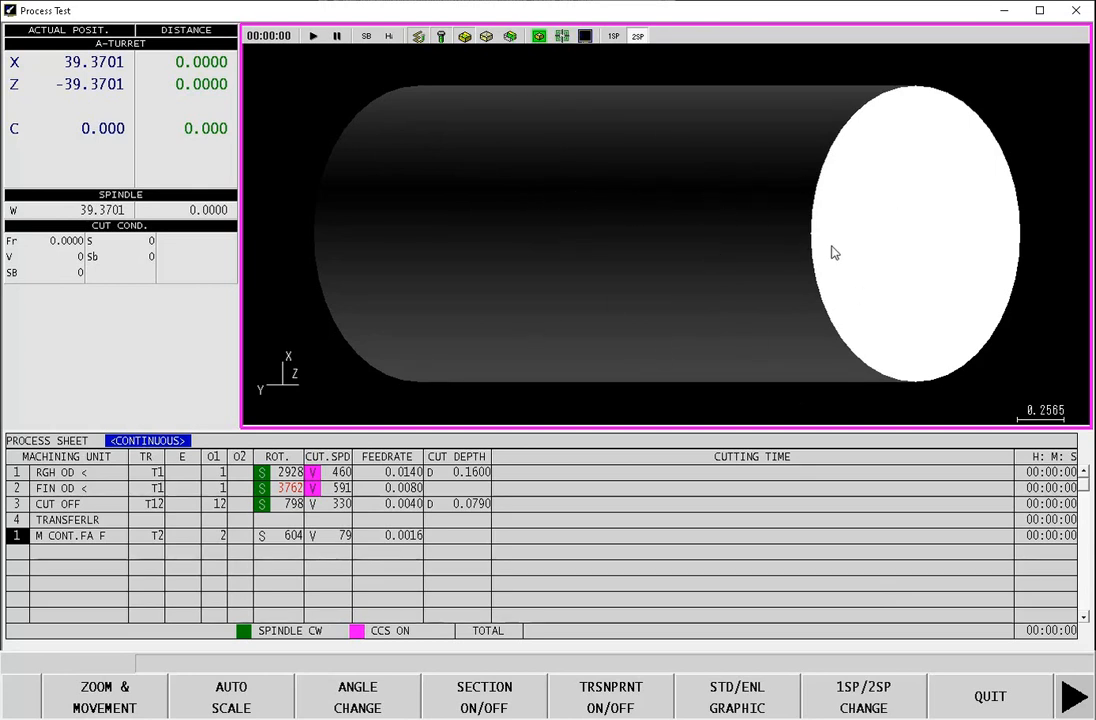
{"action": "left_click", "coordinate": [1038, 711]}
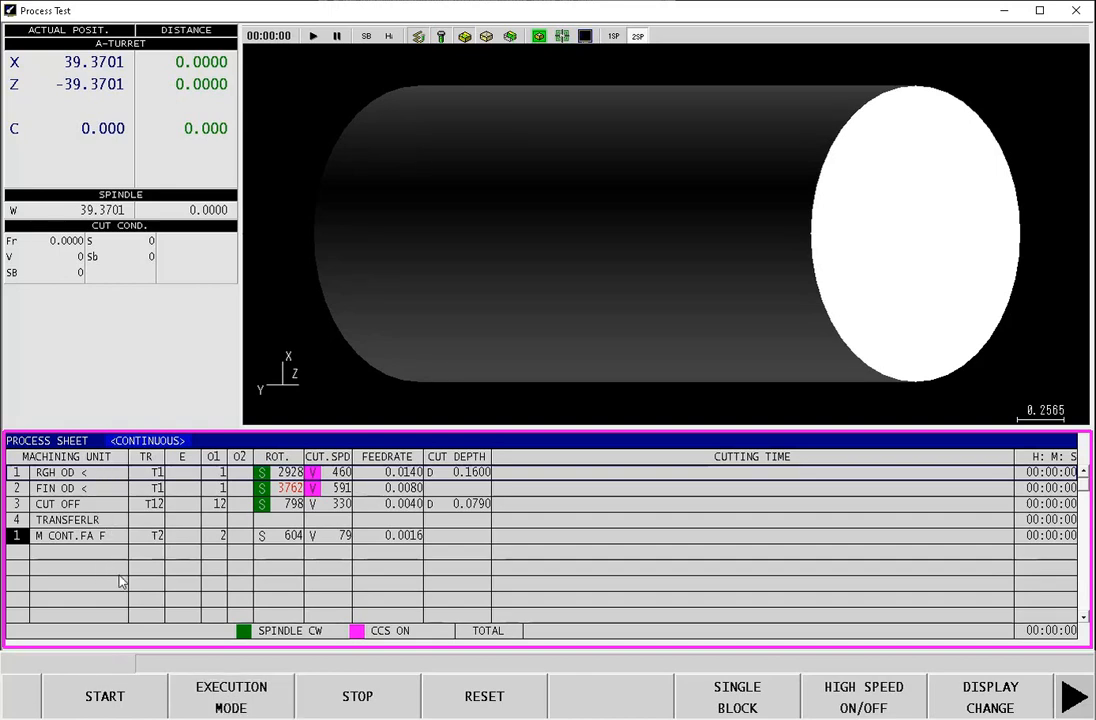
{"action": "left_click", "coordinate": [104, 697]}
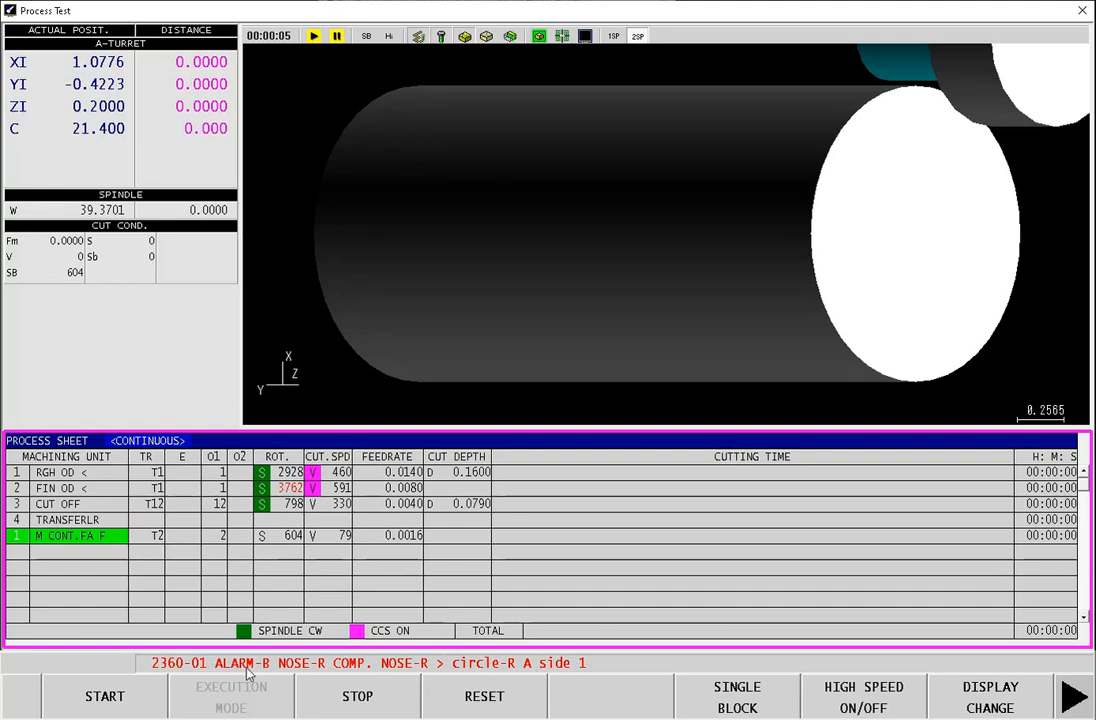
{"action": "left_click", "coordinate": [1003, 704]}
{"action": "left_click", "coordinate": [1005, 705]}
{"action": "left_click", "coordinate": [1008, 705]}
{"action": "left_click", "coordinate": [1008, 705]}
{"action": "left_click", "coordinate": [1073, 702]}
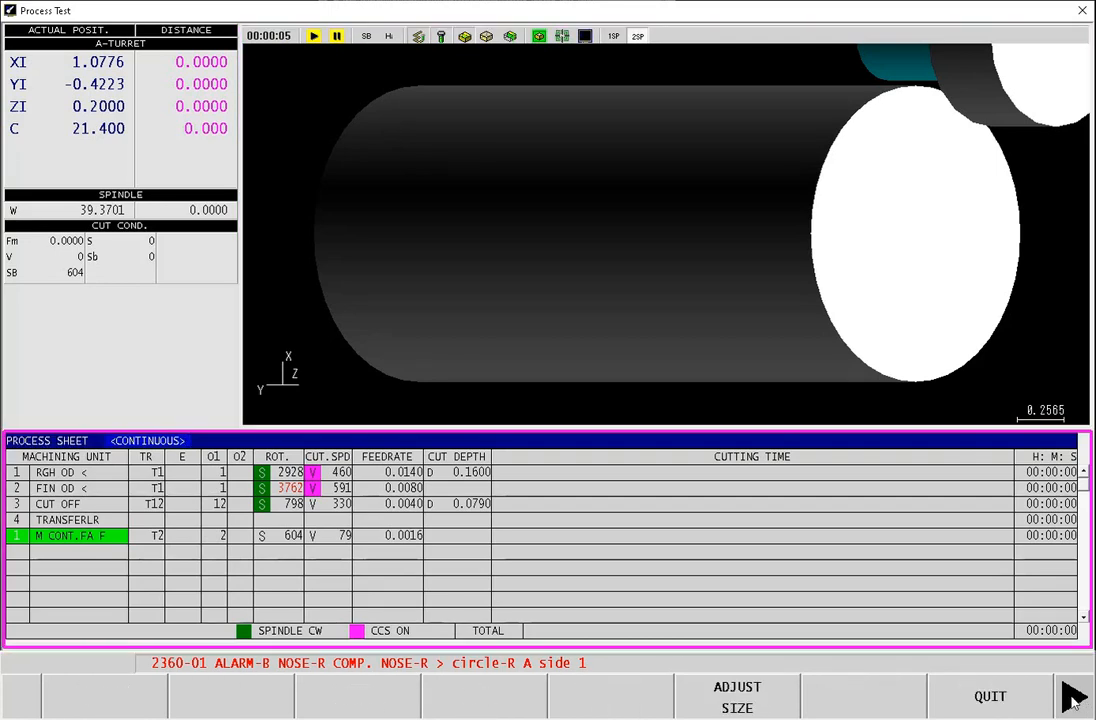
{"action": "left_click", "coordinate": [1003, 706]}
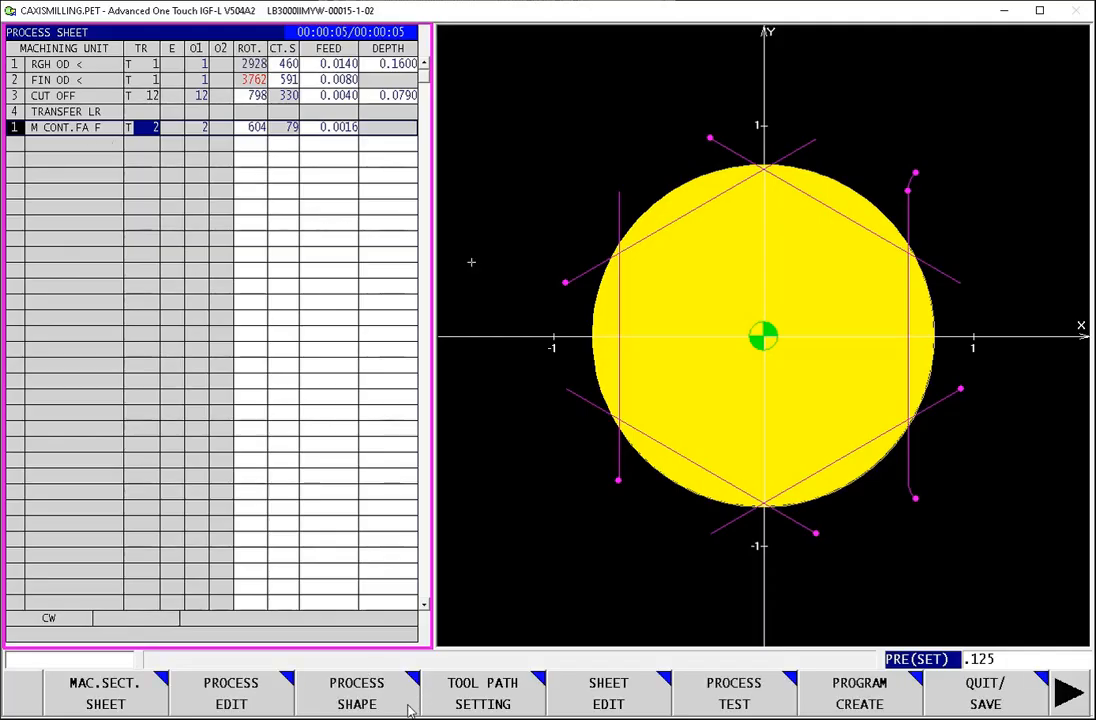
Step: Reopen the M CONT.FA F process for editing and change both its approach and escape to LINE
{"action": "left_click", "coordinate": [247, 700]}
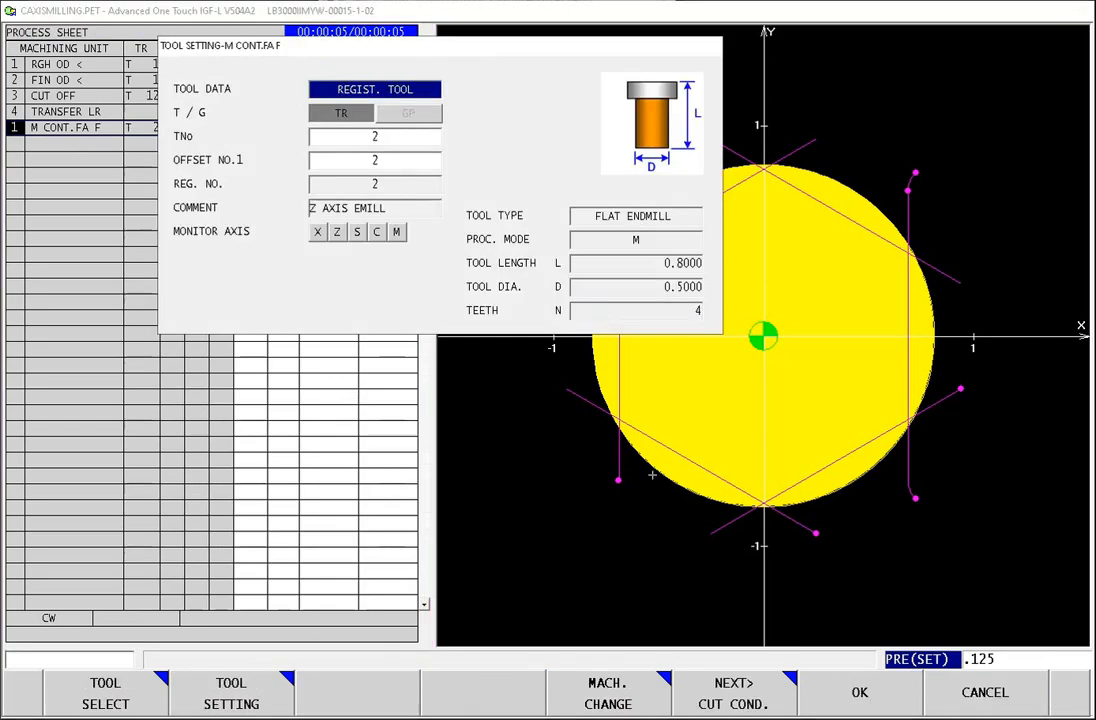
{"action": "left_click", "coordinate": [738, 700]}
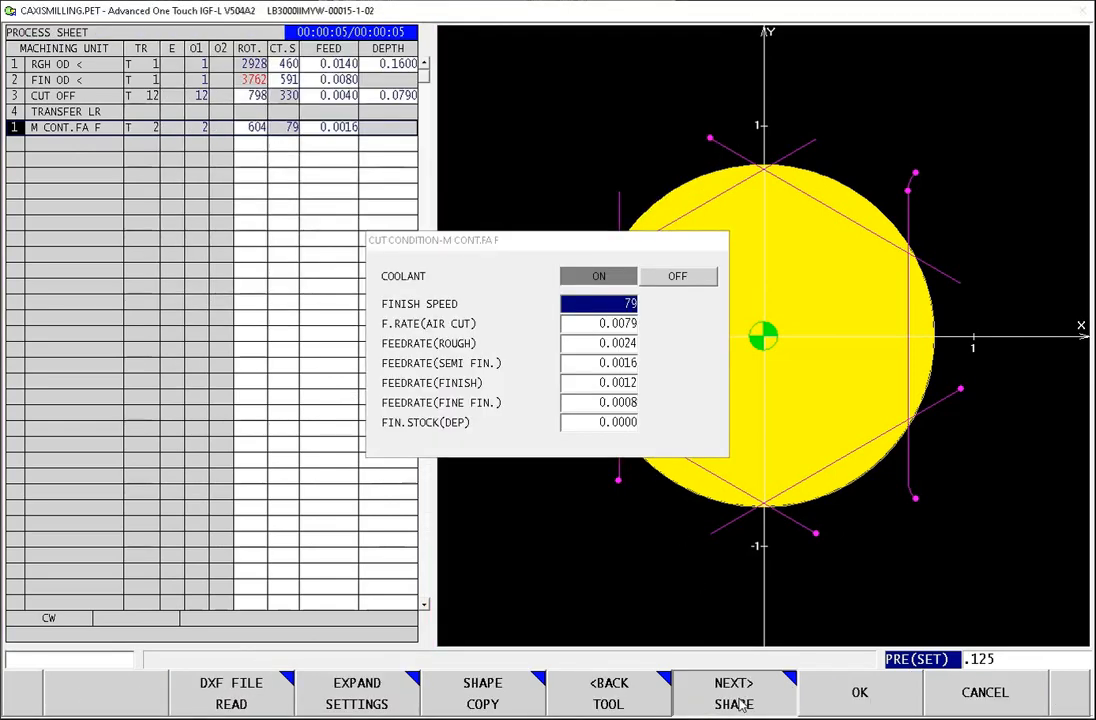
{"action": "left_click", "coordinate": [742, 705]}
{"action": "left_click", "coordinate": [1072, 680]}
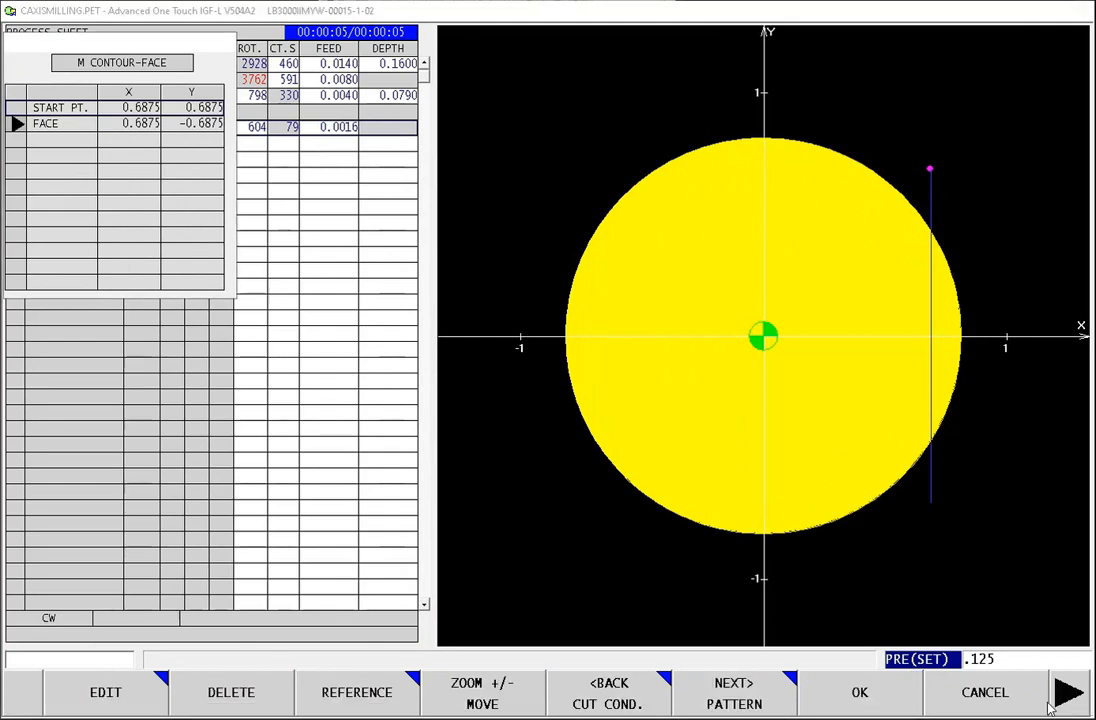
{"action": "left_click", "coordinate": [752, 706]}
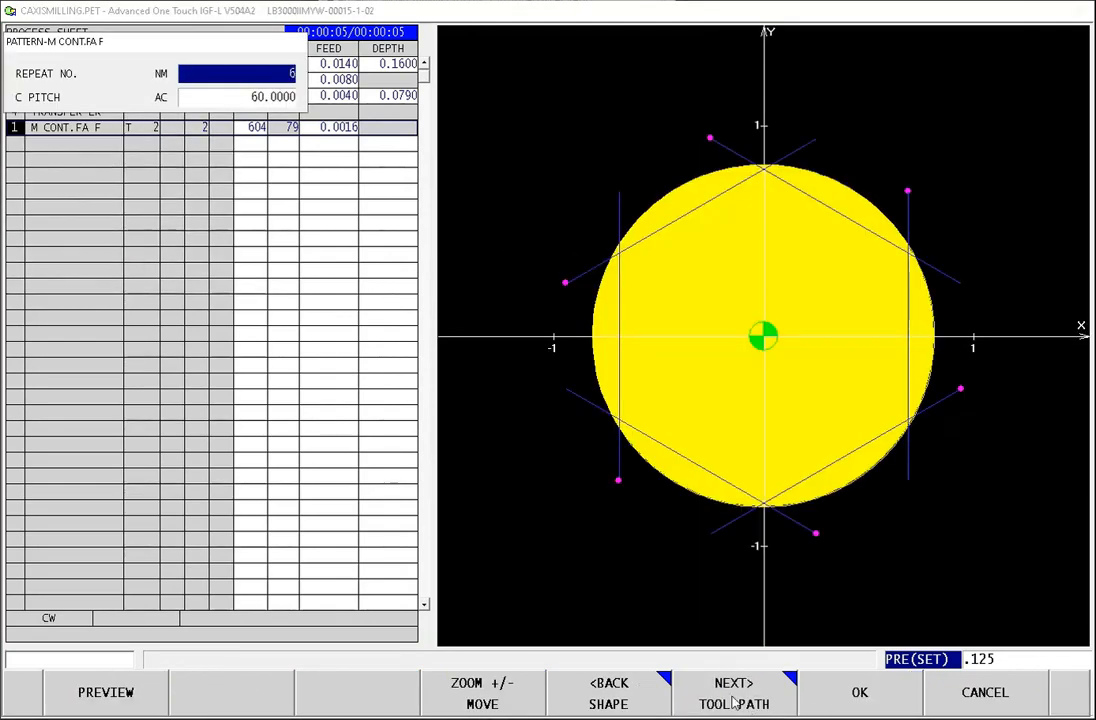
{"action": "left_click", "coordinate": [786, 704]}
{"action": "left_click", "coordinate": [786, 704]}
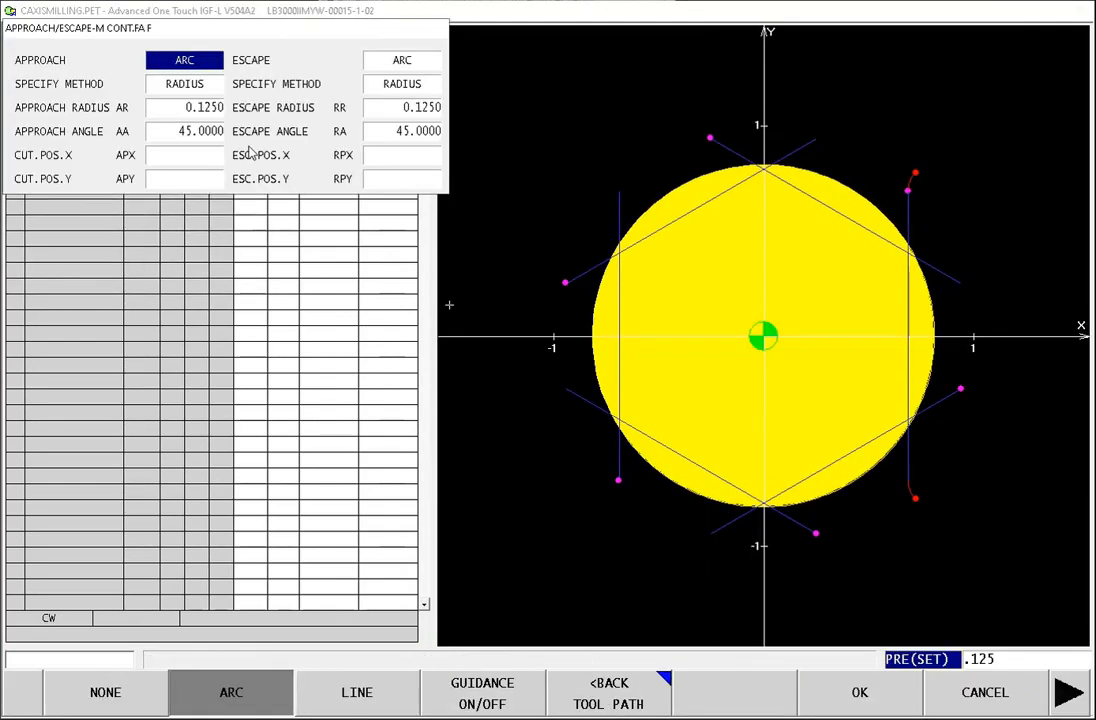
{"action": "left_click", "coordinate": [201, 86]}
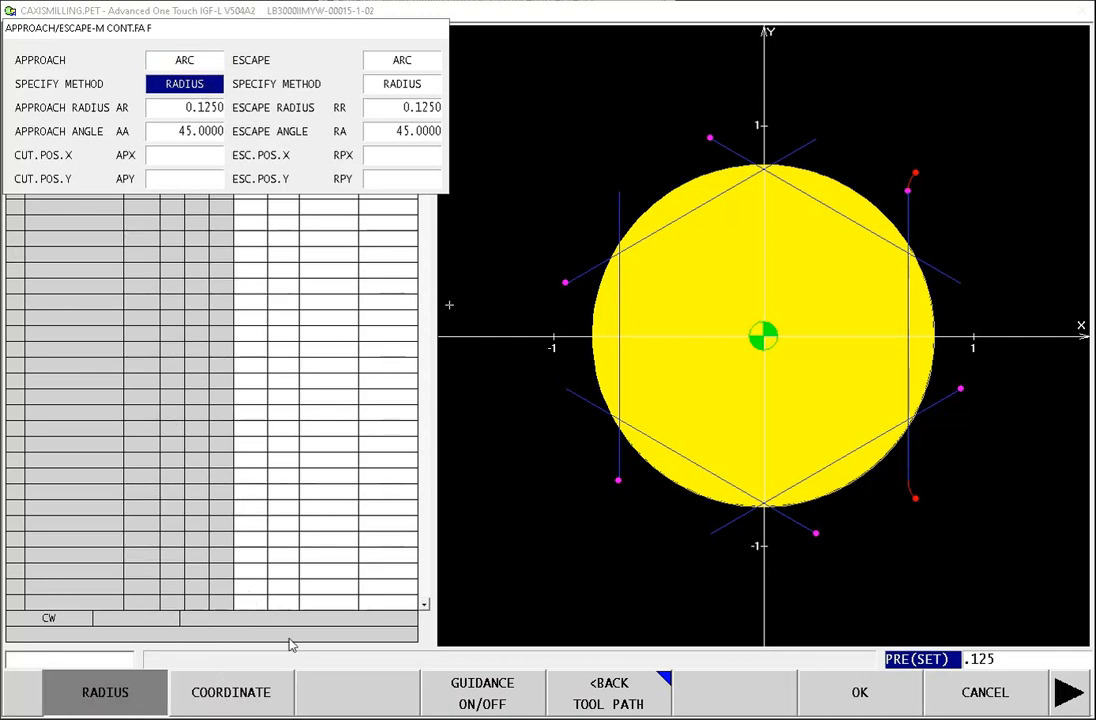
{"action": "left_click", "coordinate": [180, 62]}
{"action": "left_click", "coordinate": [378, 706]}
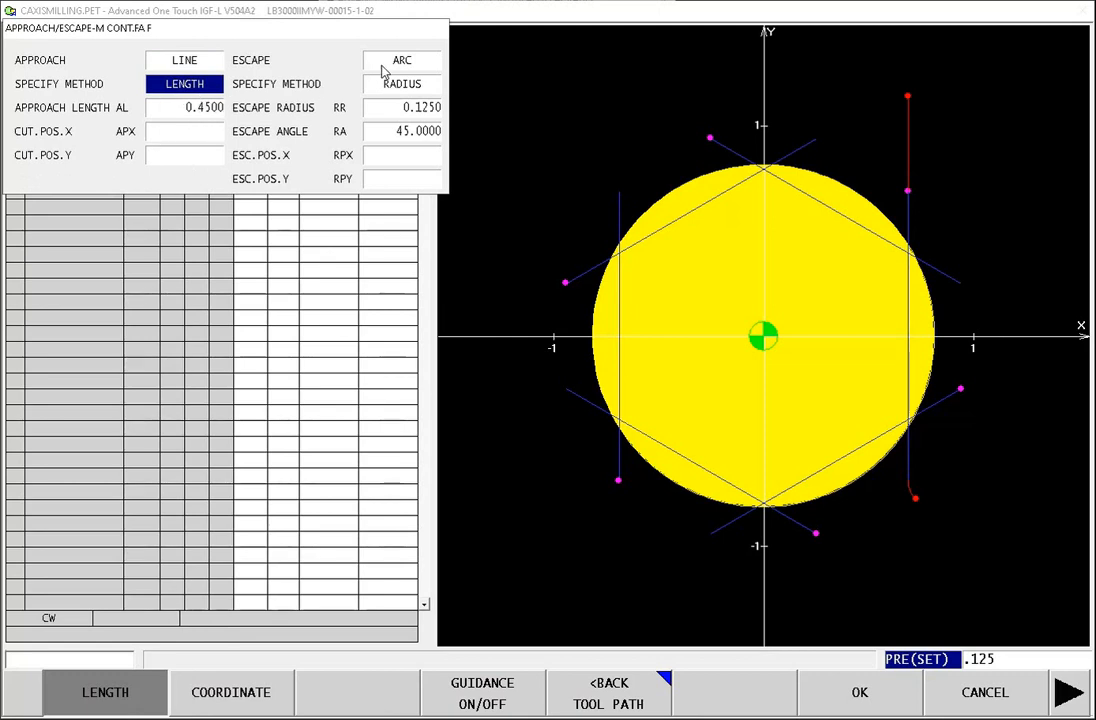
{"action": "left_click", "coordinate": [383, 64]}
{"action": "left_click", "coordinate": [354, 692]}
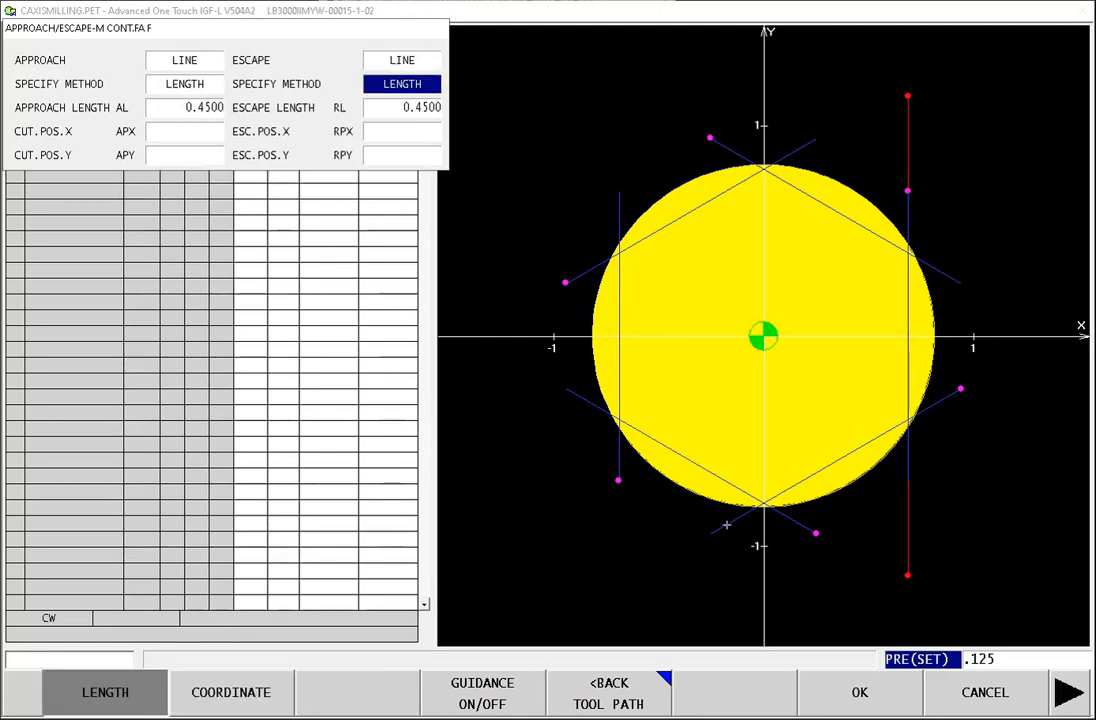
Step: Set the contour's approach length and escape length to 0.25 and accept the edited process
{"action": "left_click", "coordinate": [215, 108]}
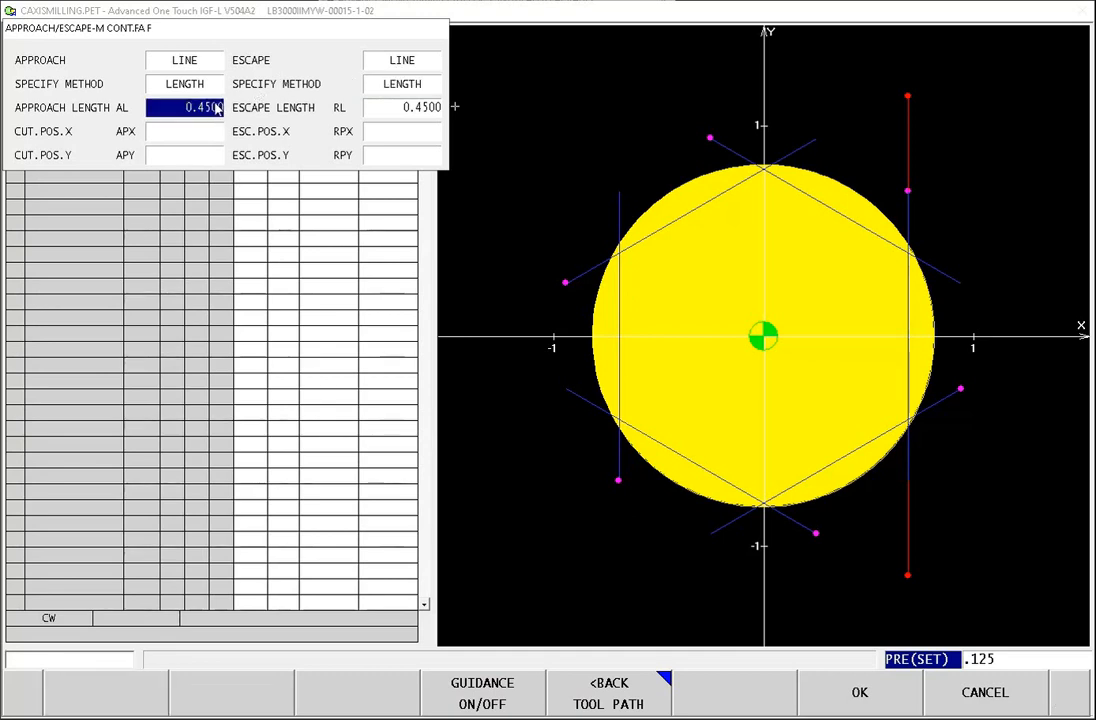
{"action": "type", "text": ".25"}
{"action": "key", "text": "Return"}
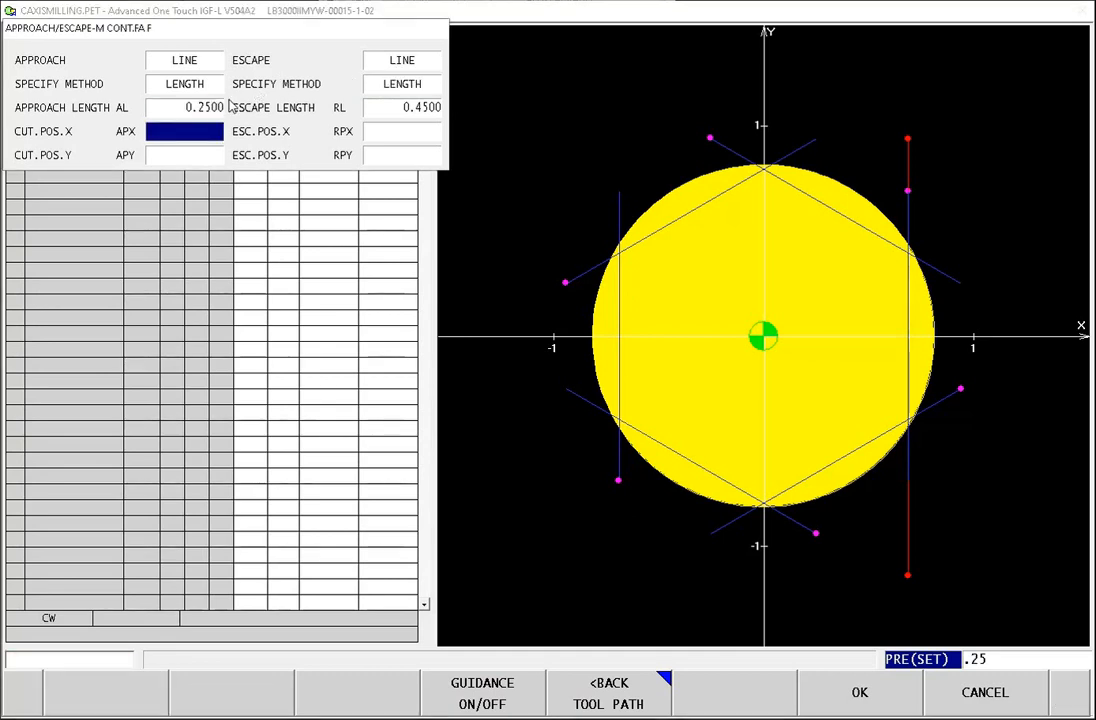
{"action": "left_click", "coordinate": [410, 112]}
{"action": "type", "text": ".25"}
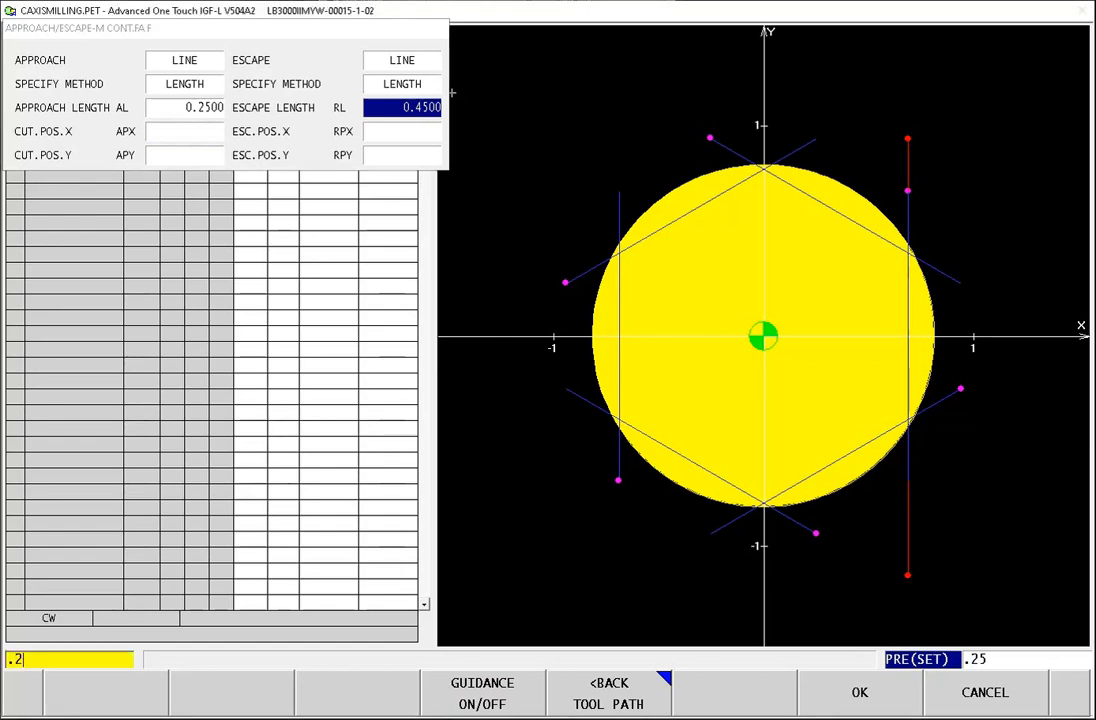
{"action": "key", "text": "Return"}
{"action": "left_click", "coordinate": [840, 703]}
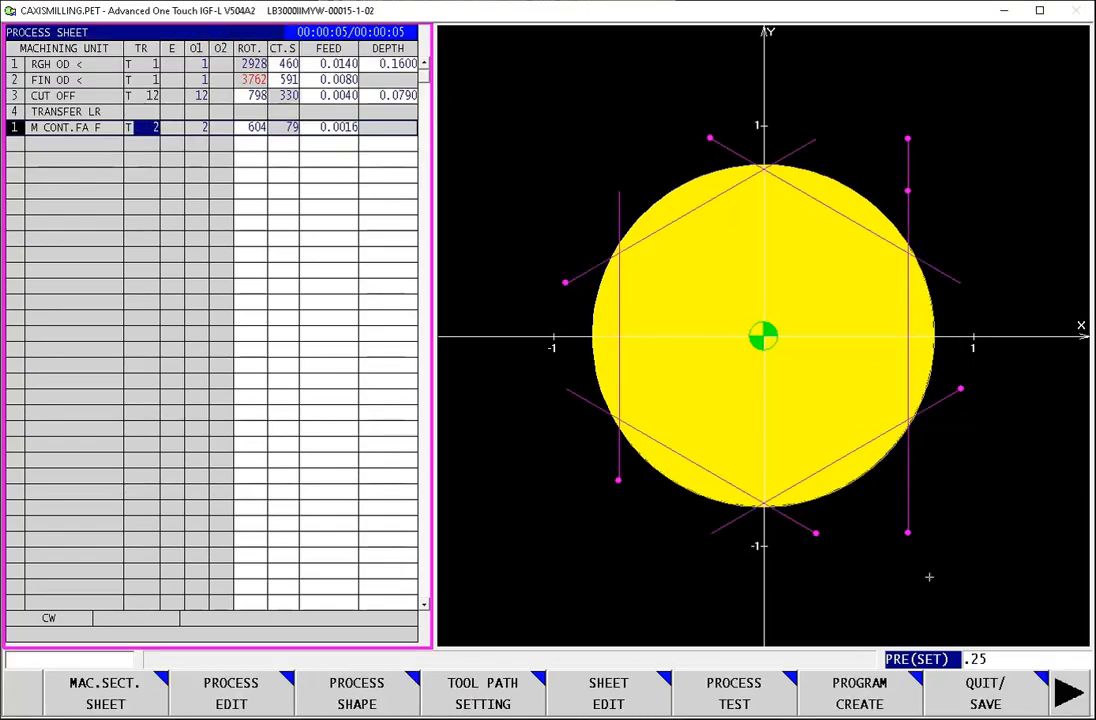
Step: Simulate the revised hexagon face contour on the second spindle in a new process test, and return to the process sheet
{"action": "left_click", "coordinate": [713, 704]}
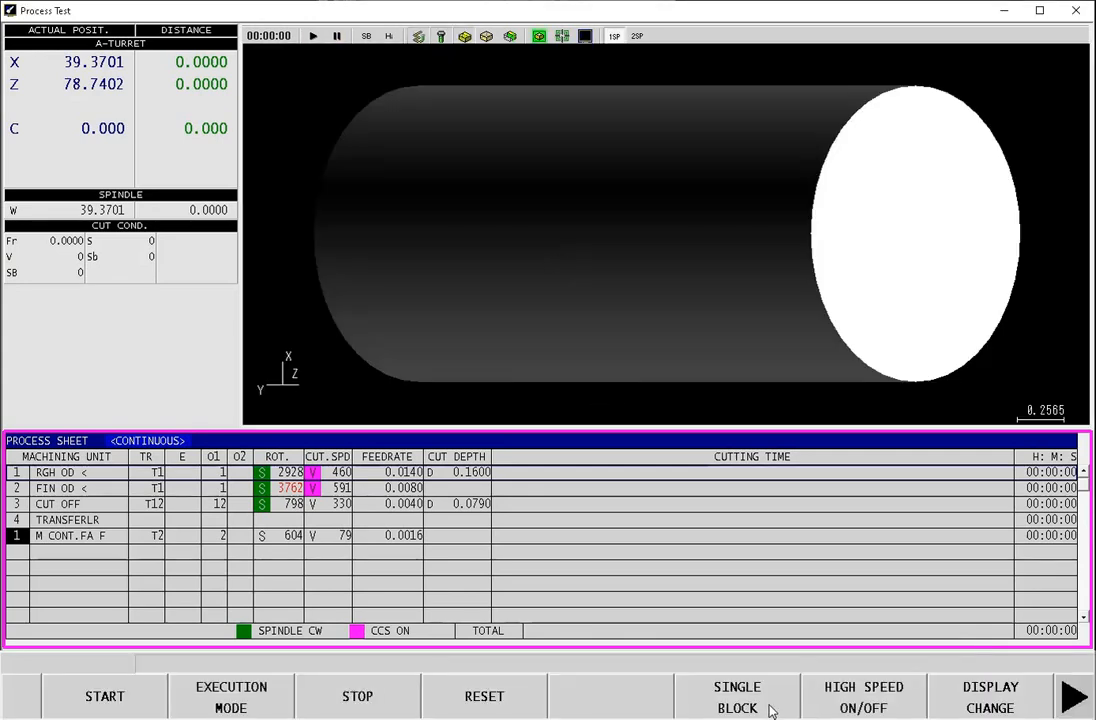
{"action": "left_click", "coordinate": [1020, 695]}
{"action": "left_click", "coordinate": [878, 704]}
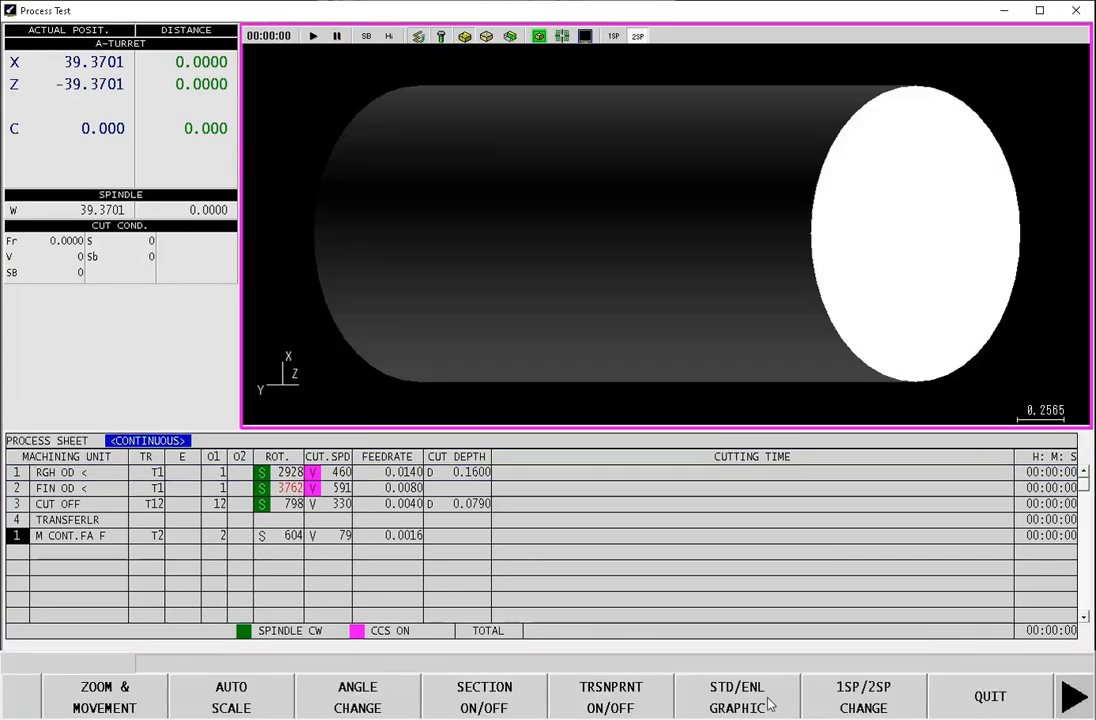
{"action": "left_click", "coordinate": [1035, 707]}
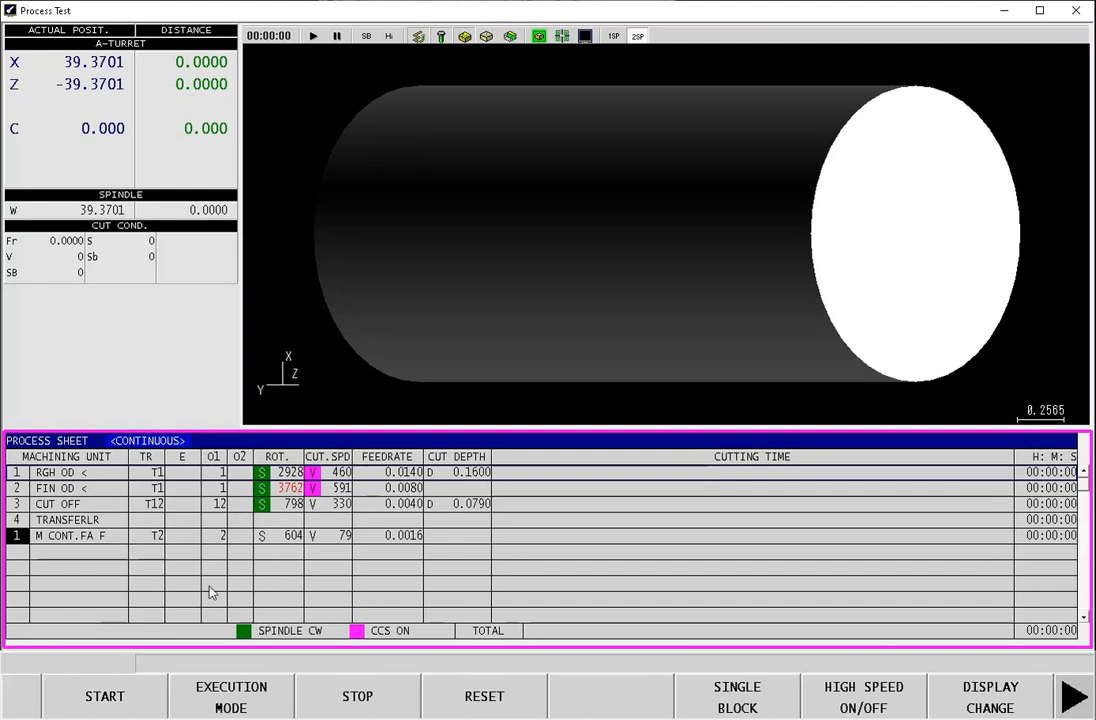
{"action": "left_click", "coordinate": [123, 706]}
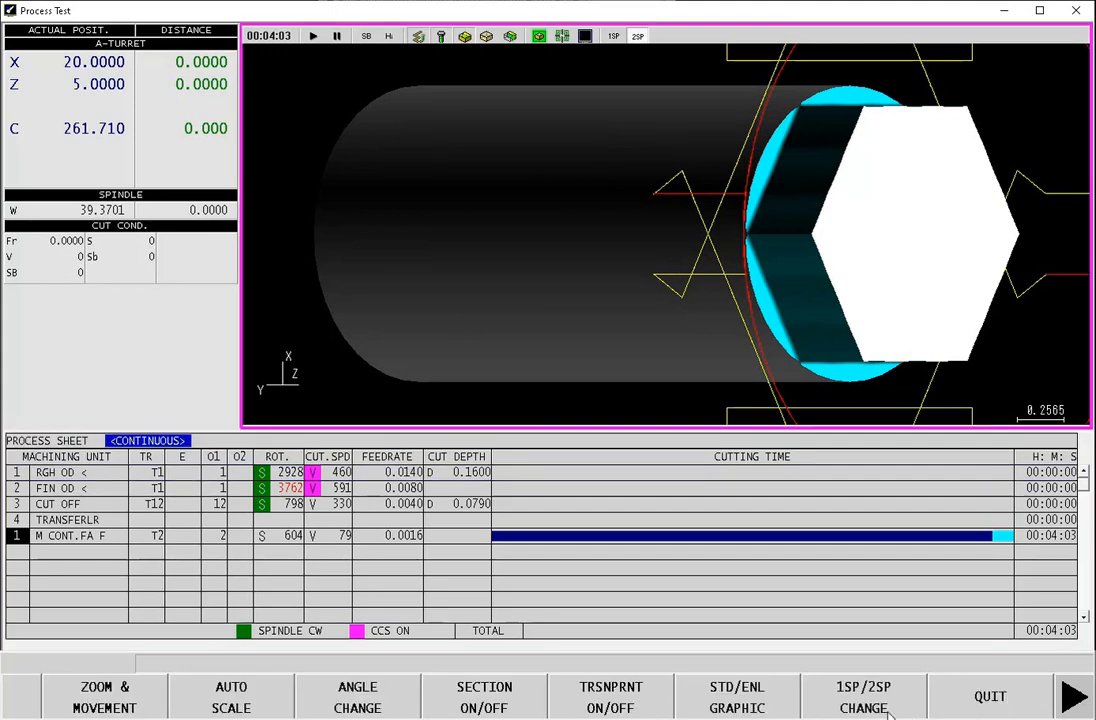
{"action": "left_click", "coordinate": [1000, 688]}
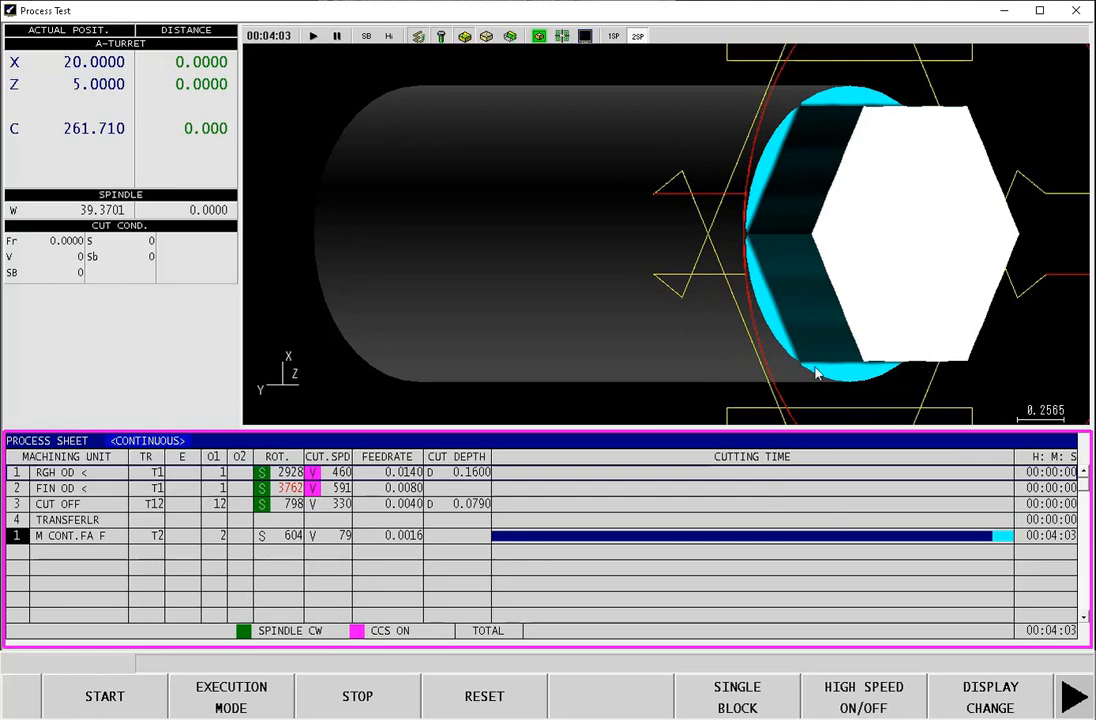
{"action": "left_click", "coordinate": [69, 554]}
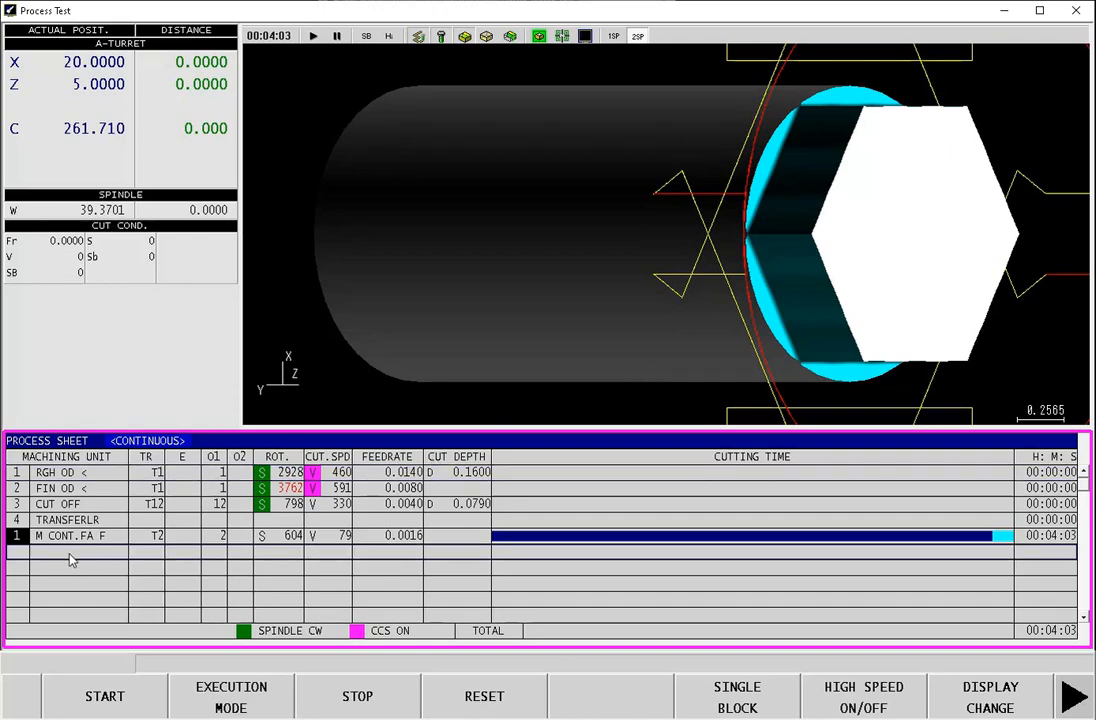
{"action": "left_click", "coordinate": [1073, 700]}
{"action": "left_click", "coordinate": [1012, 705]}
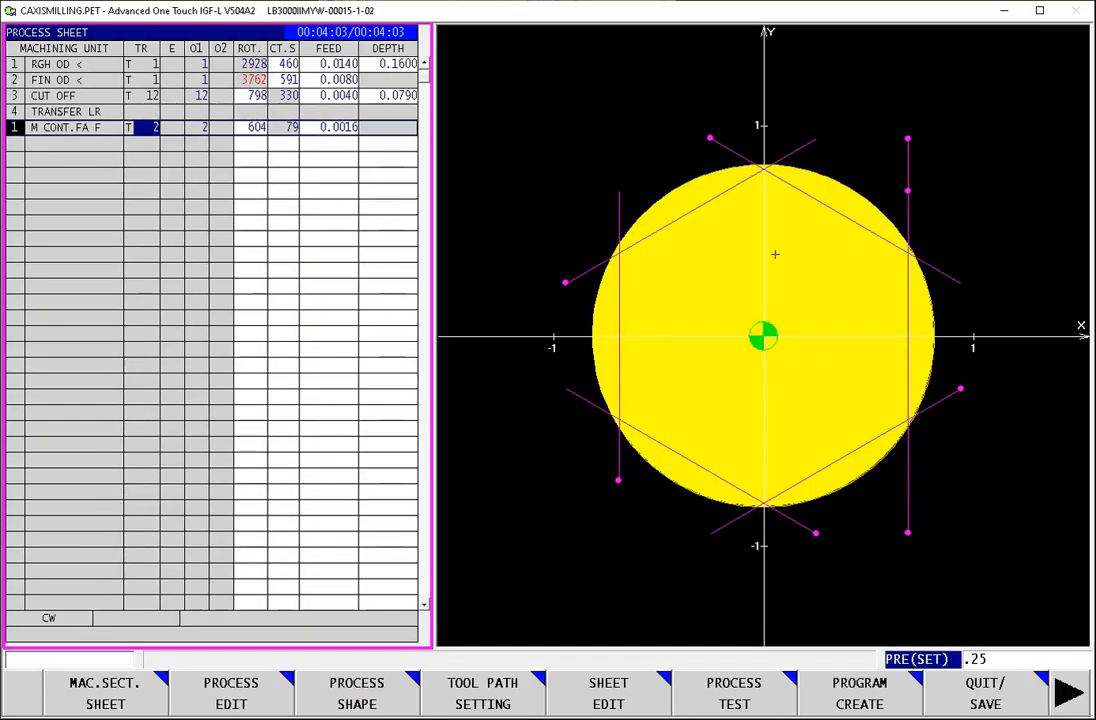
Step: Add a 2OP multi-machining process in the first empty row as a LINE CONT FINISH contour on the left face using the Y axis
{"action": "left_click", "coordinate": [52, 142]}
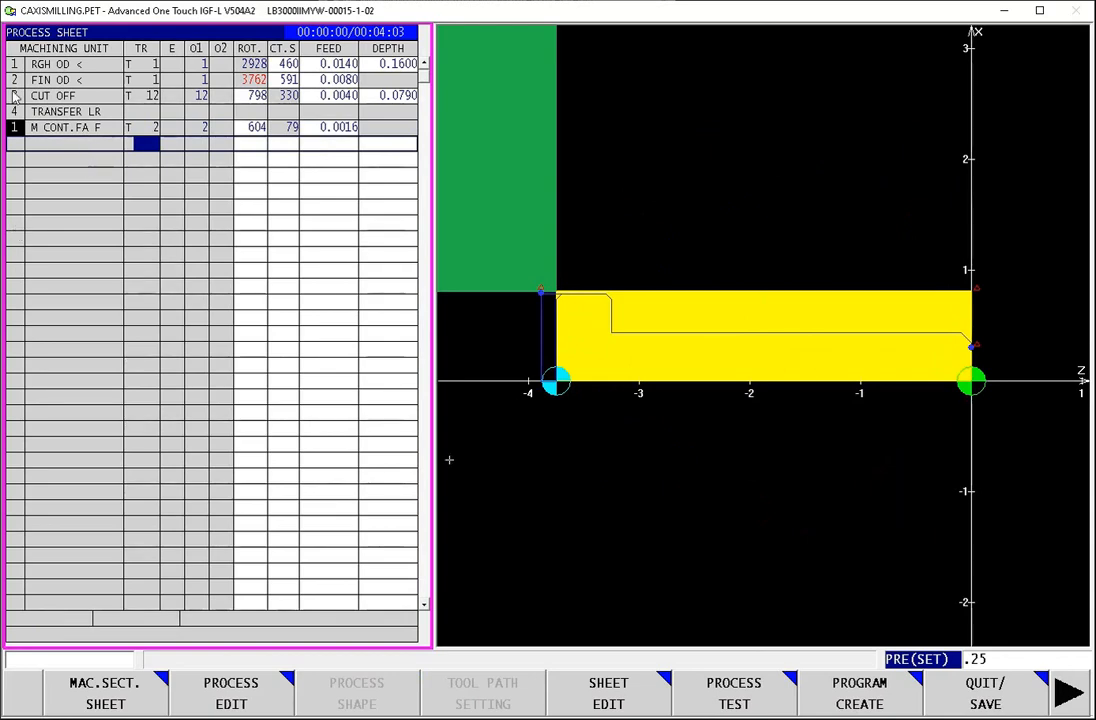
{"action": "left_click", "coordinate": [240, 700]}
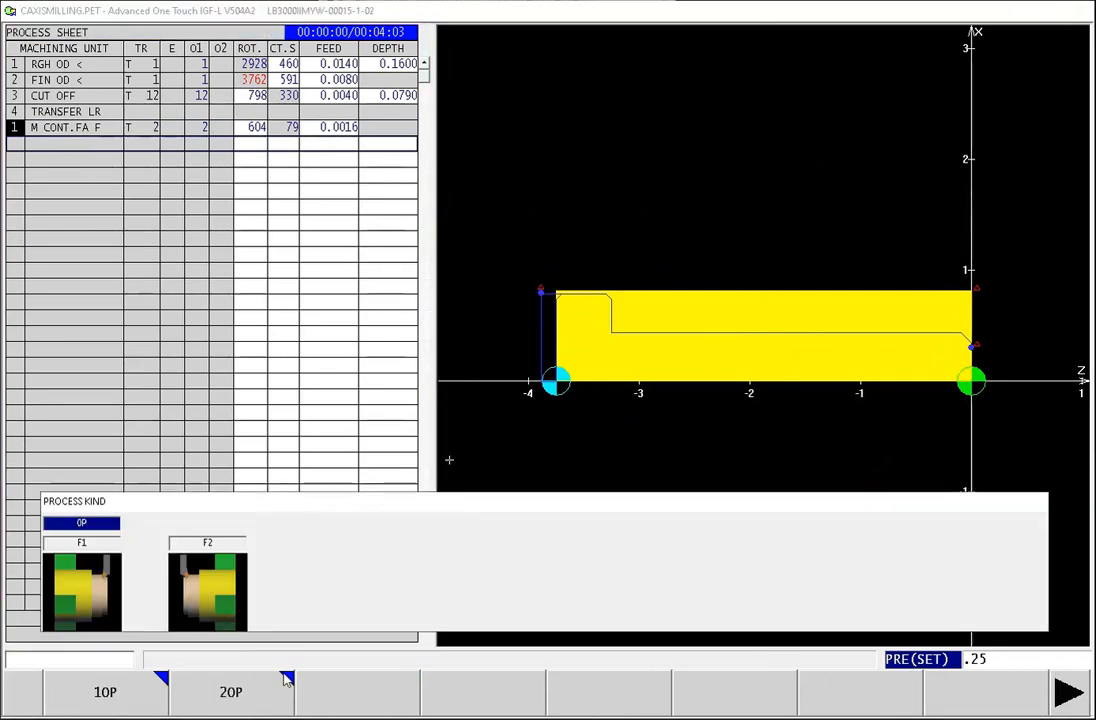
{"action": "left_click", "coordinate": [132, 704]}
{"action": "left_click", "coordinate": [132, 704]}
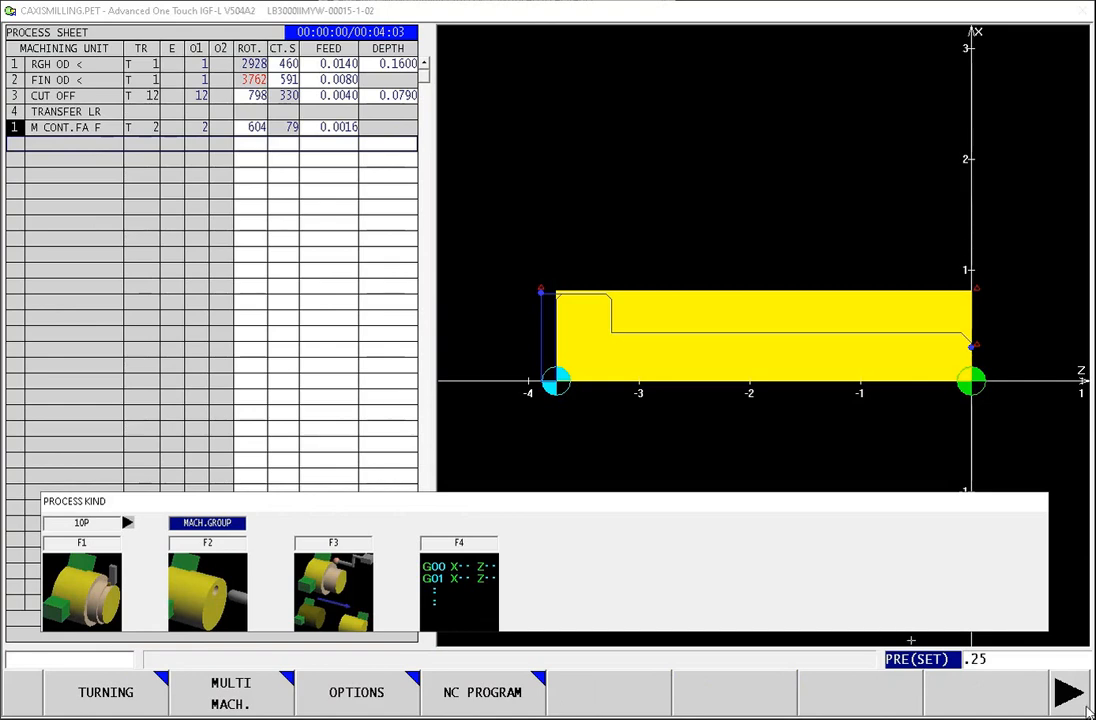
{"action": "left_click", "coordinate": [190, 514]}
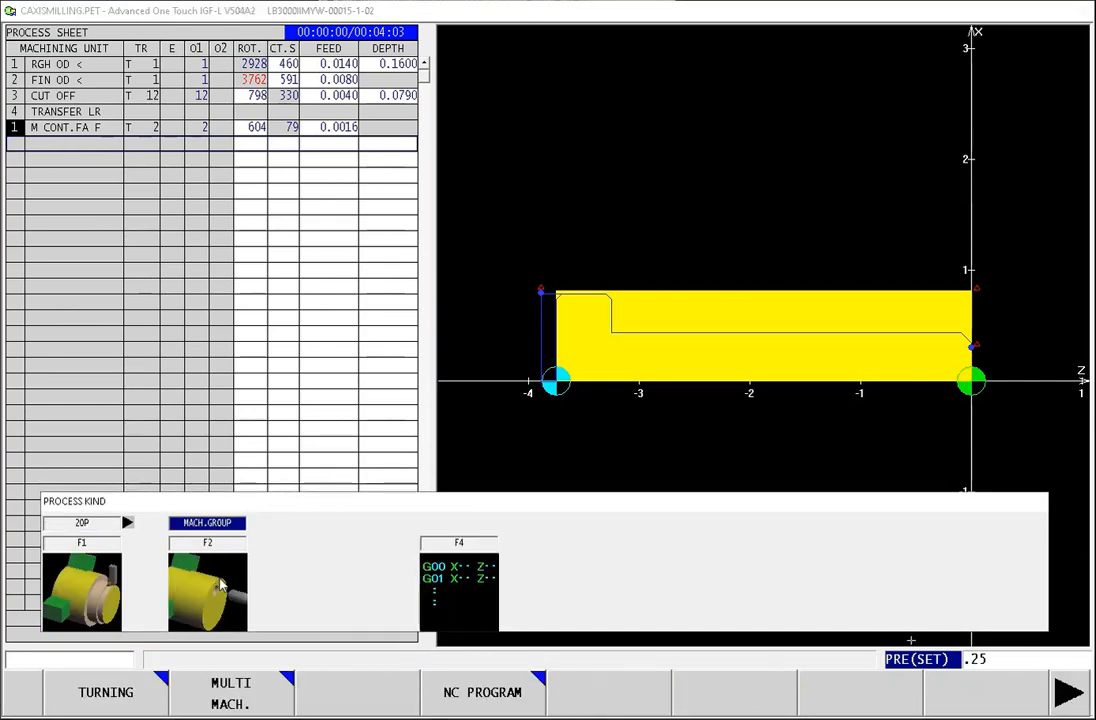
{"action": "left_click", "coordinate": [218, 705]}
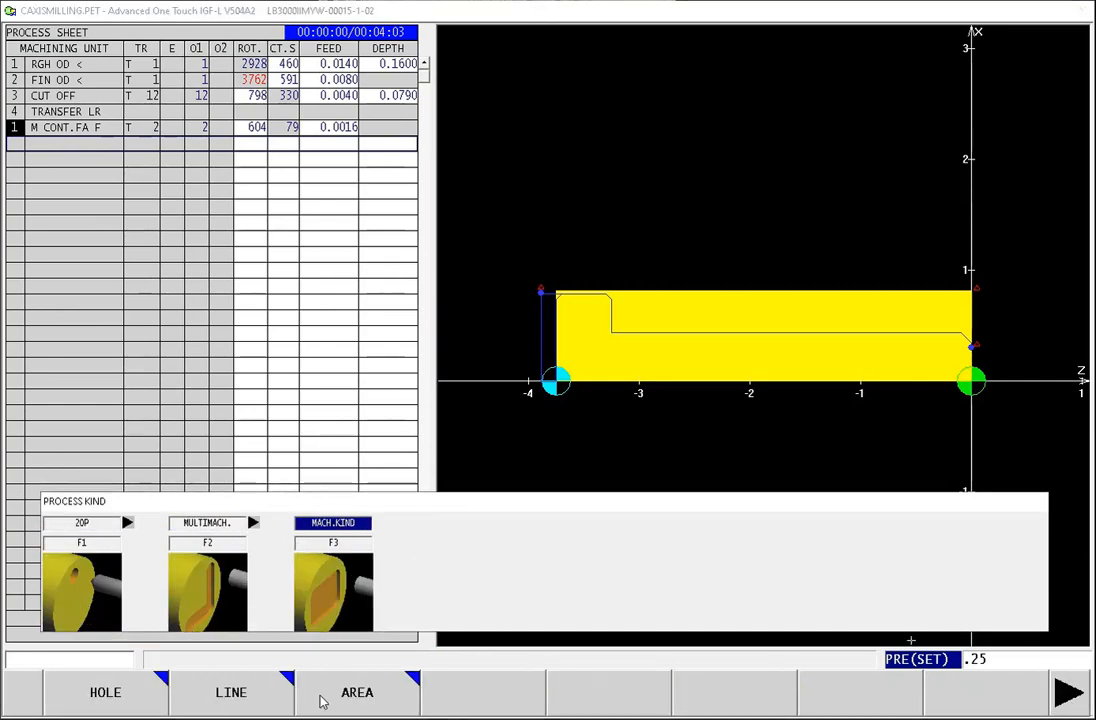
{"action": "left_click", "coordinate": [219, 702]}
{"action": "left_click", "coordinate": [330, 700]}
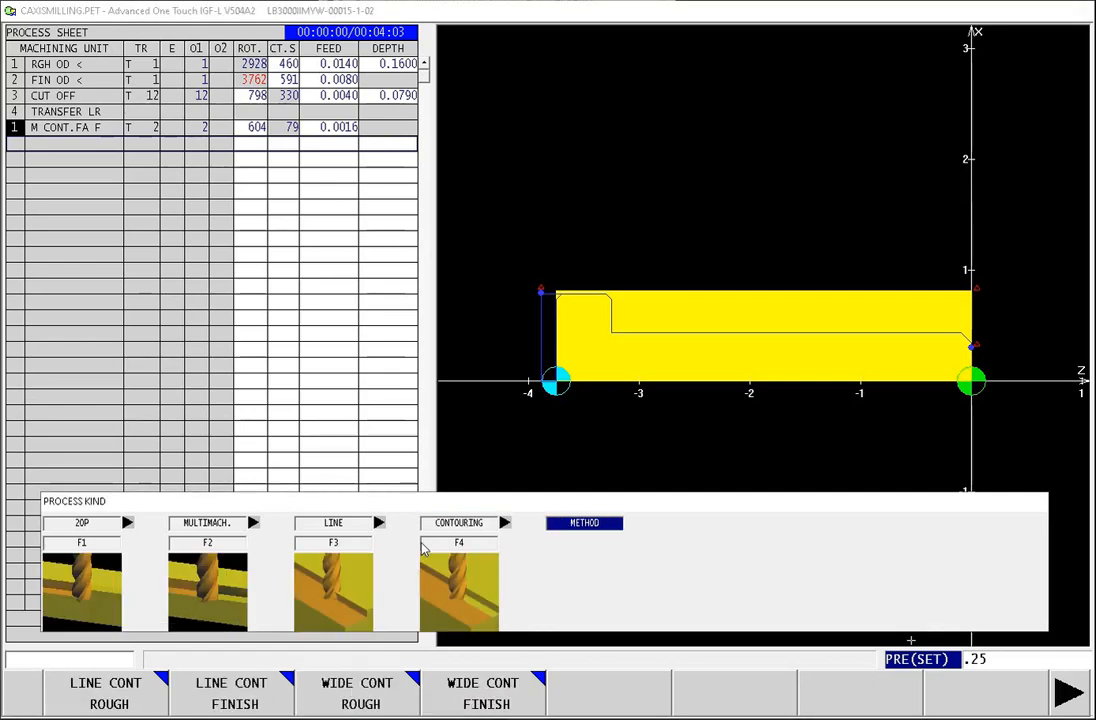
{"action": "left_click", "coordinate": [233, 704]}
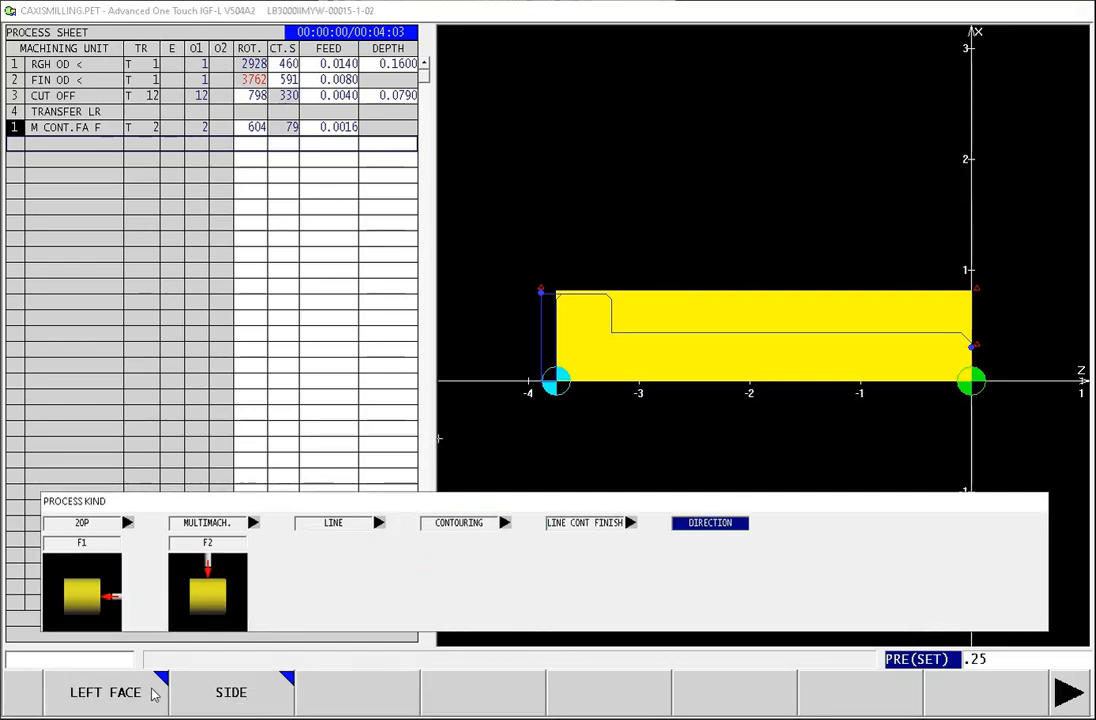
{"action": "left_click", "coordinate": [71, 702]}
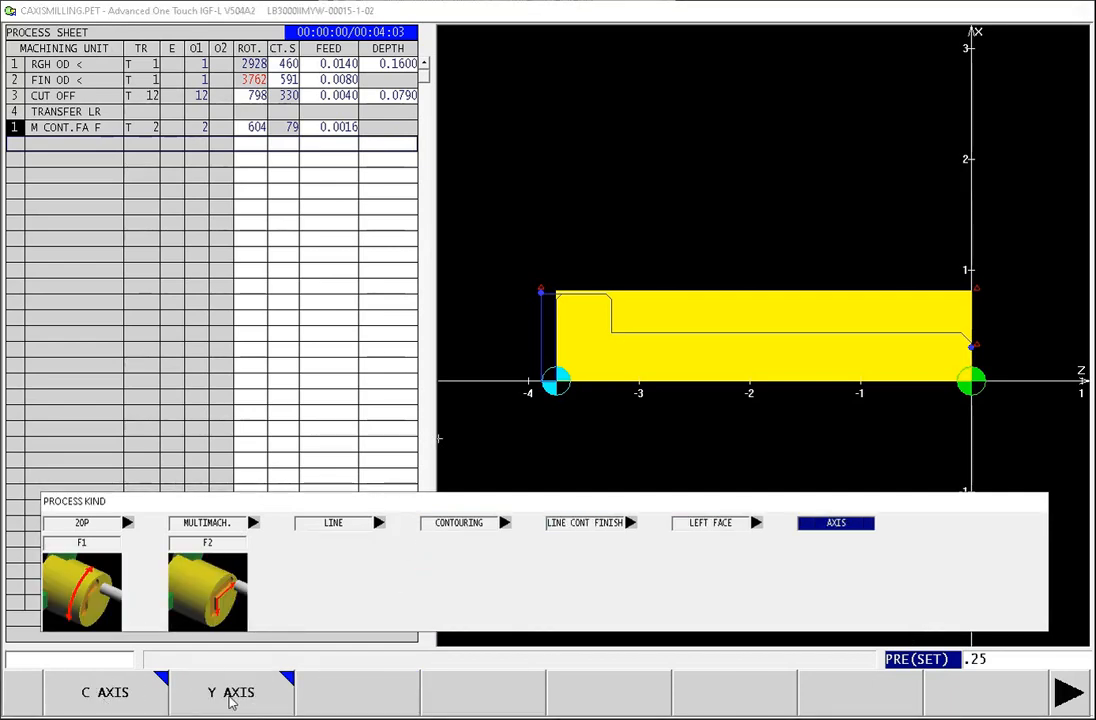
{"action": "left_click", "coordinate": [231, 697]}
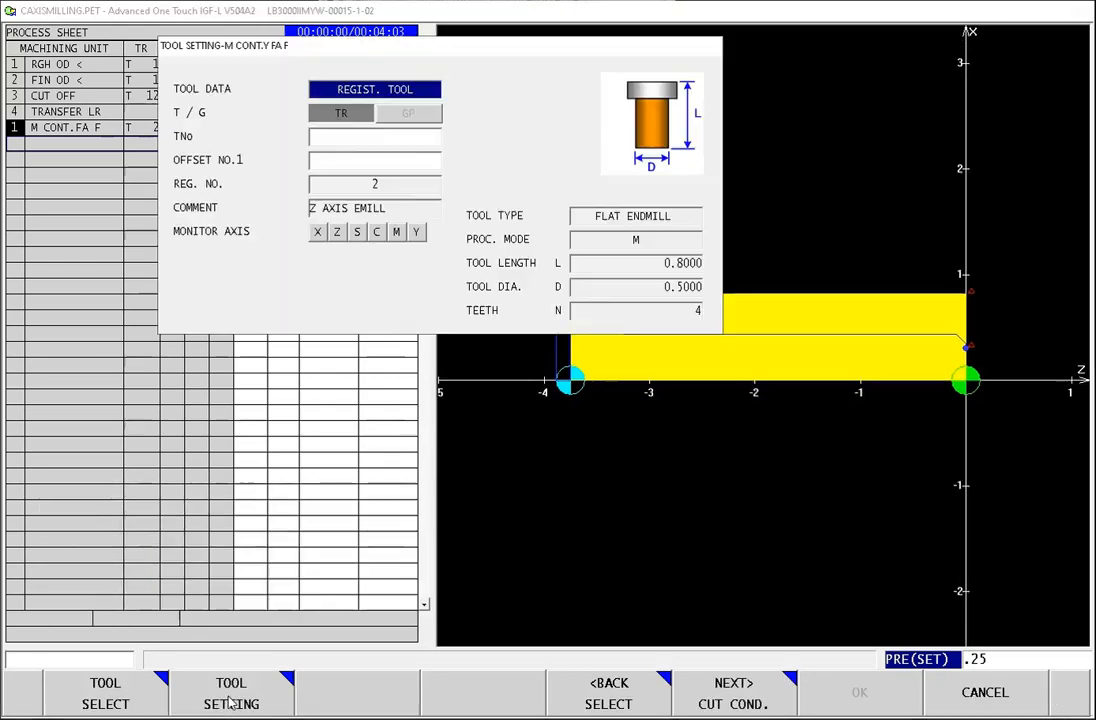
Step: Assign tool number 2 with offset 2 to the Y-axis face contour and accept its cutting conditions
{"action": "left_click", "coordinate": [405, 143]}
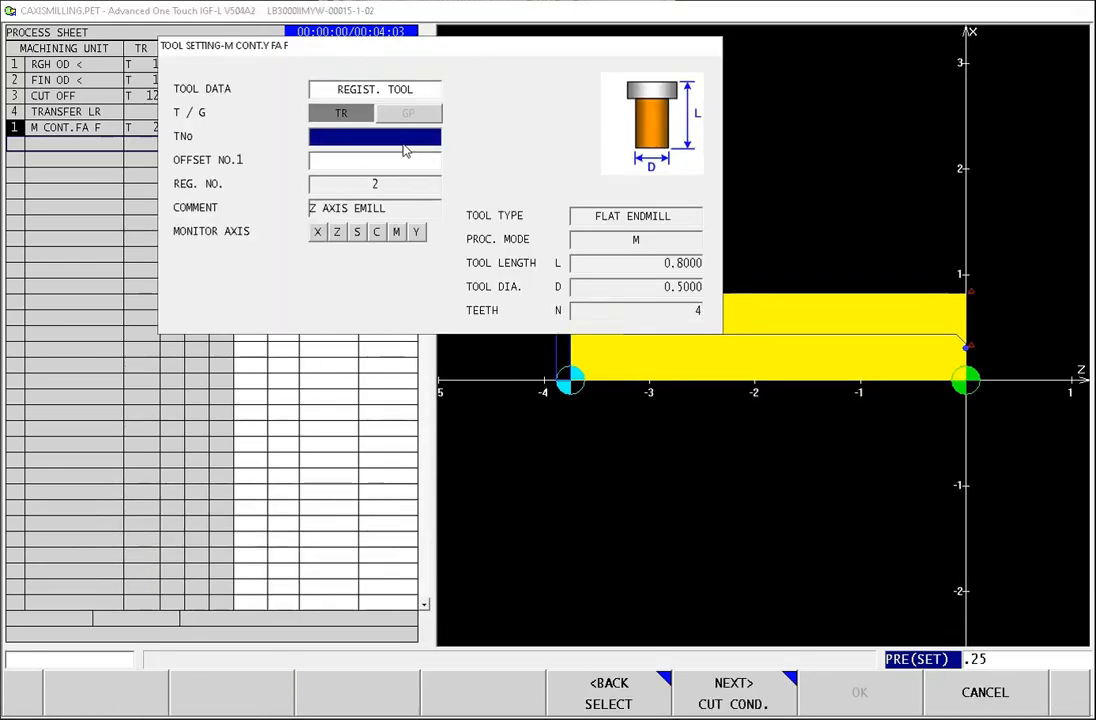
{"action": "type", "text": "2"}
{"action": "key", "text": "Return"}
{"action": "key", "text": "Return"}
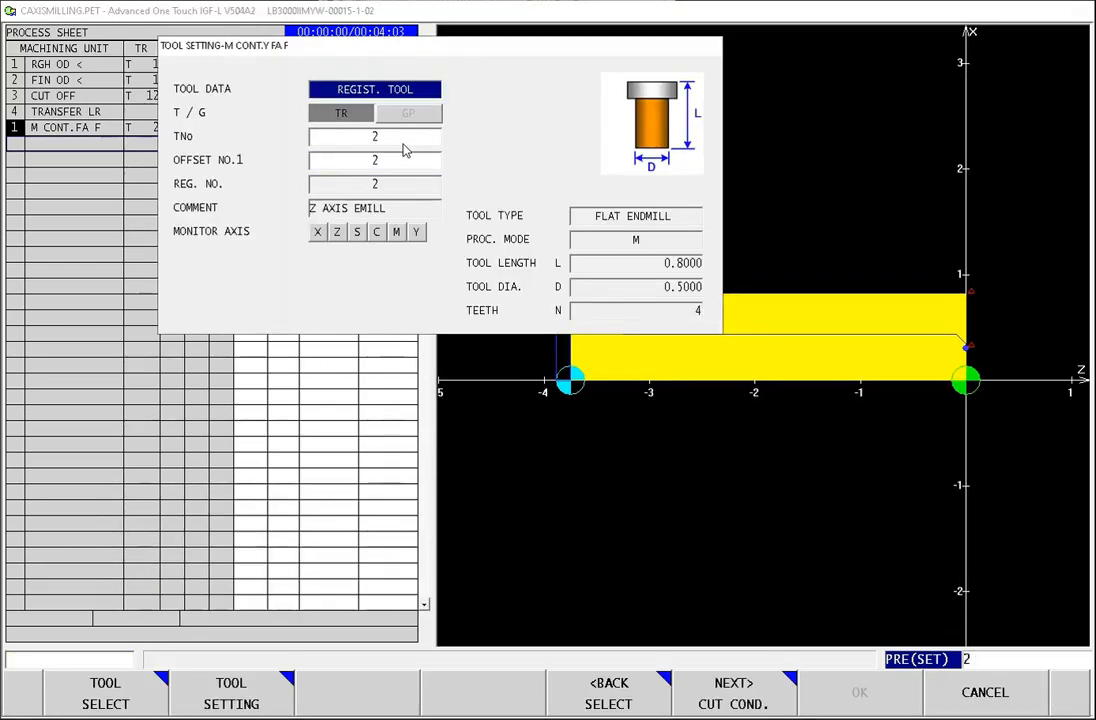
{"action": "left_click", "coordinate": [735, 706]}
{"action": "left_click", "coordinate": [730, 702]}
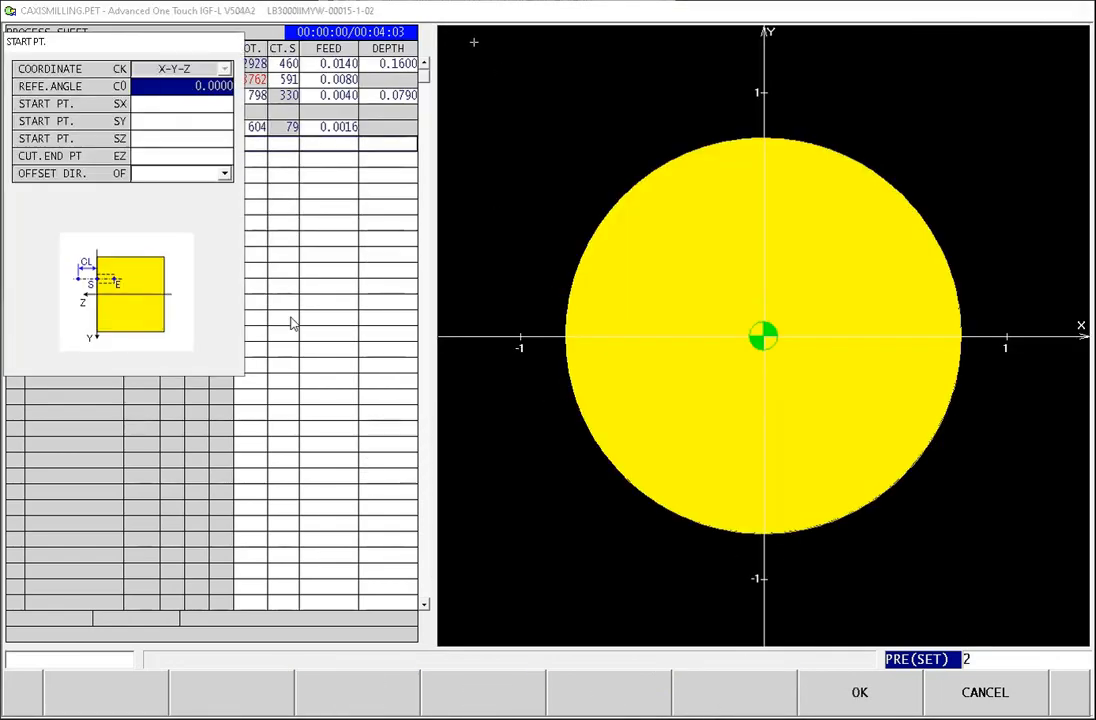
Step: Define the contour start point at X 0.6875, Y -0.6875, Z 0.1, with cut end point Z -0.5 and offset direction LEFT
{"action": "left_click", "coordinate": [178, 106]}
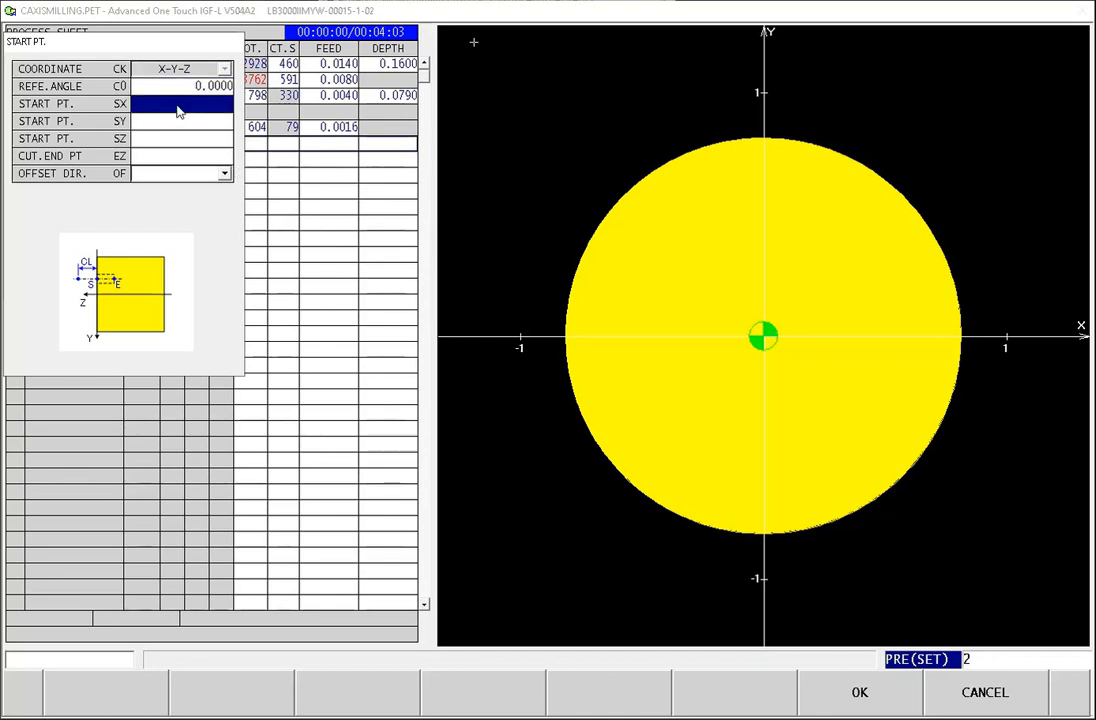
{"action": "type", "text": "-"}
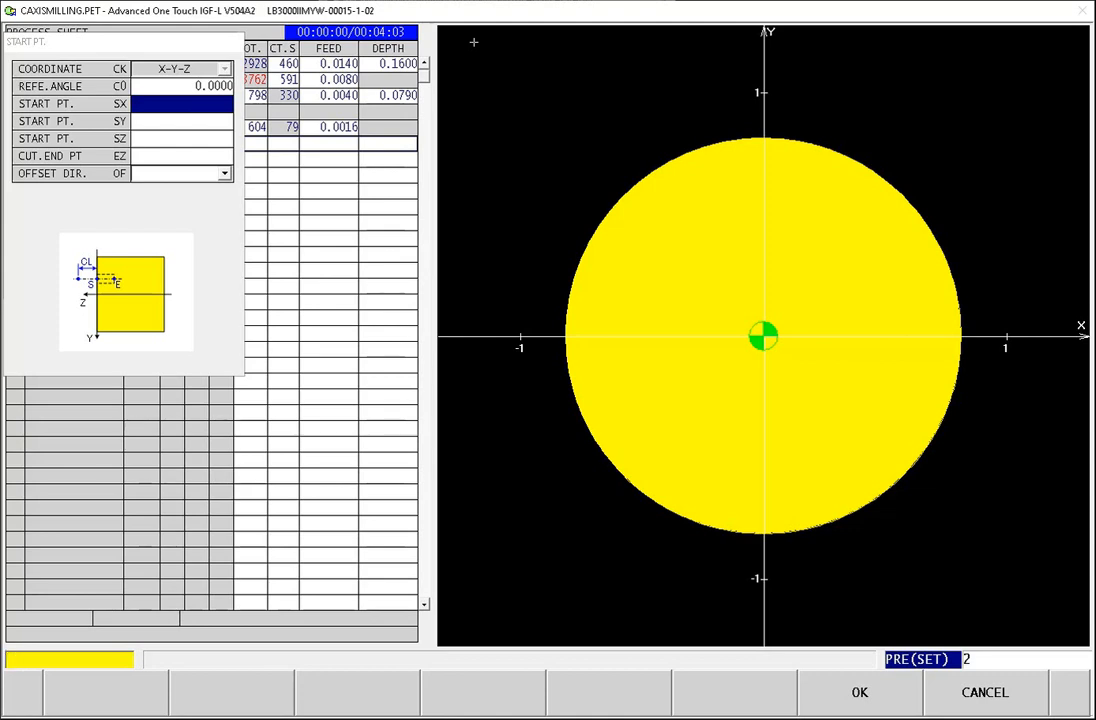
{"action": "key", "text": "Return"}
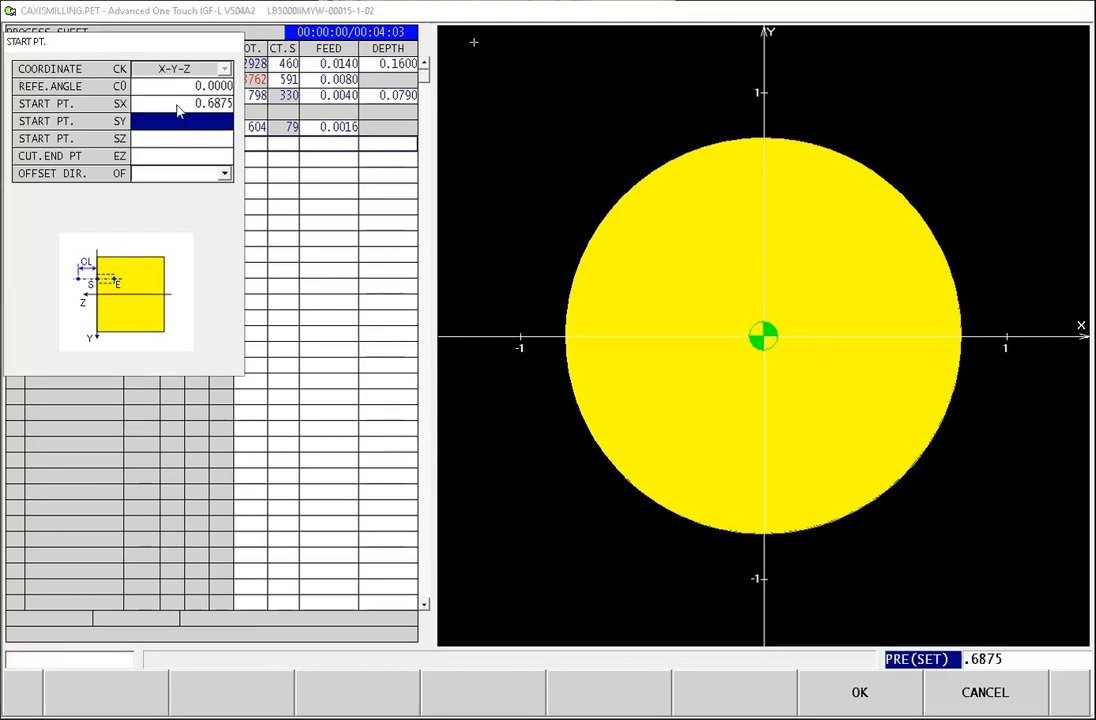
{"action": "type", "text": "-0.6"}
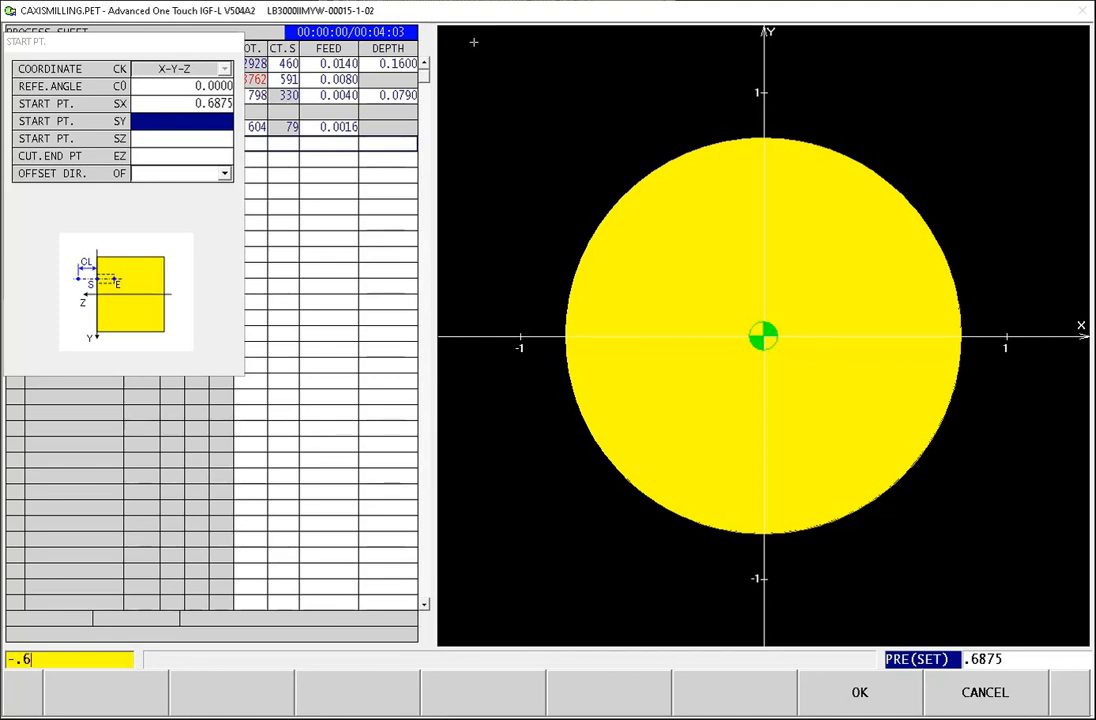
{"action": "type", "text": "875"}
{"action": "key", "text": "Return"}
{"action": "type", "text": ".1"}
{"action": "key", "text": "Return"}
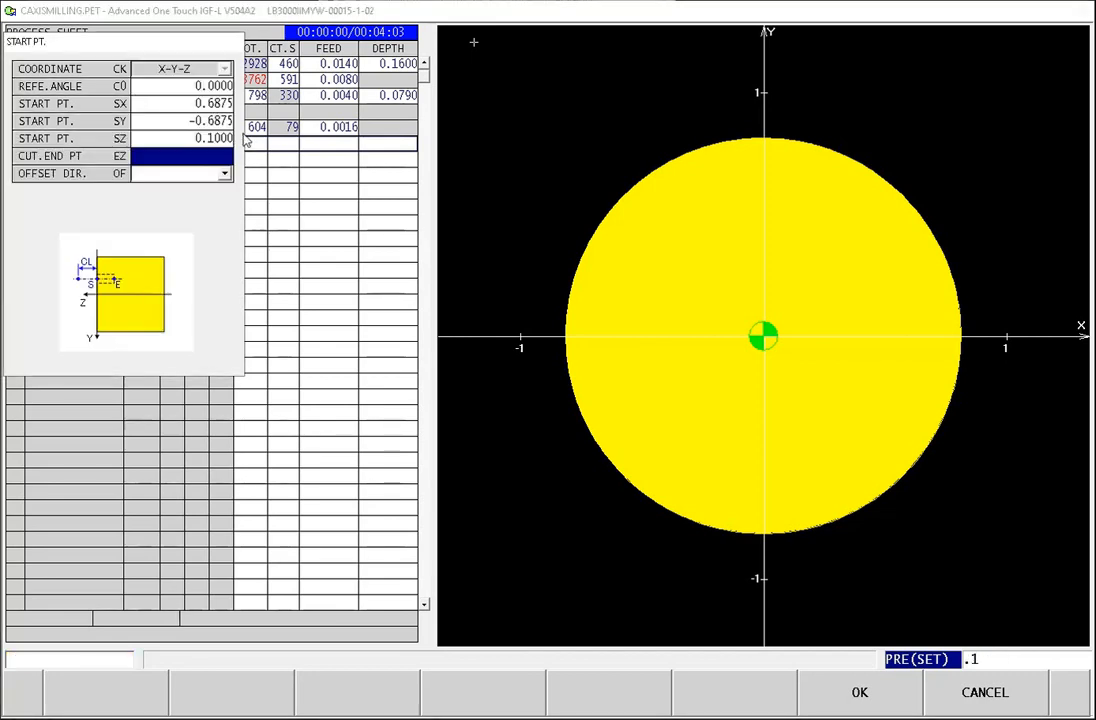
{"action": "type", "text": "-.5"}
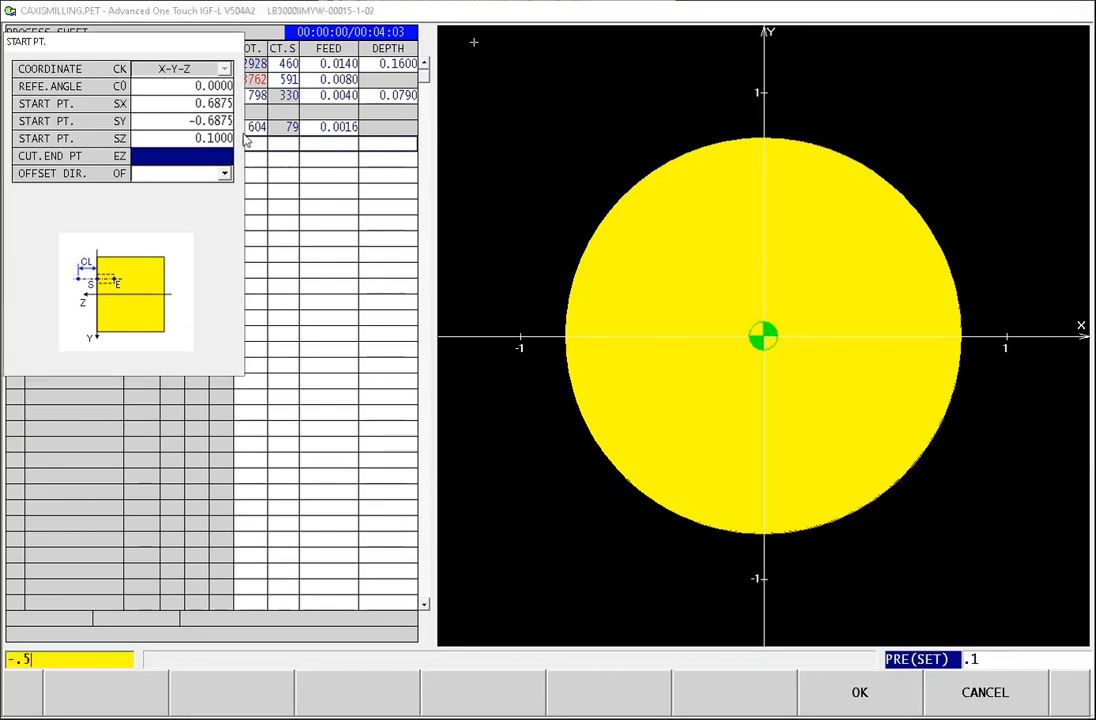
{"action": "key", "text": "Return"}
{"action": "left_click", "coordinate": [478, 700]}
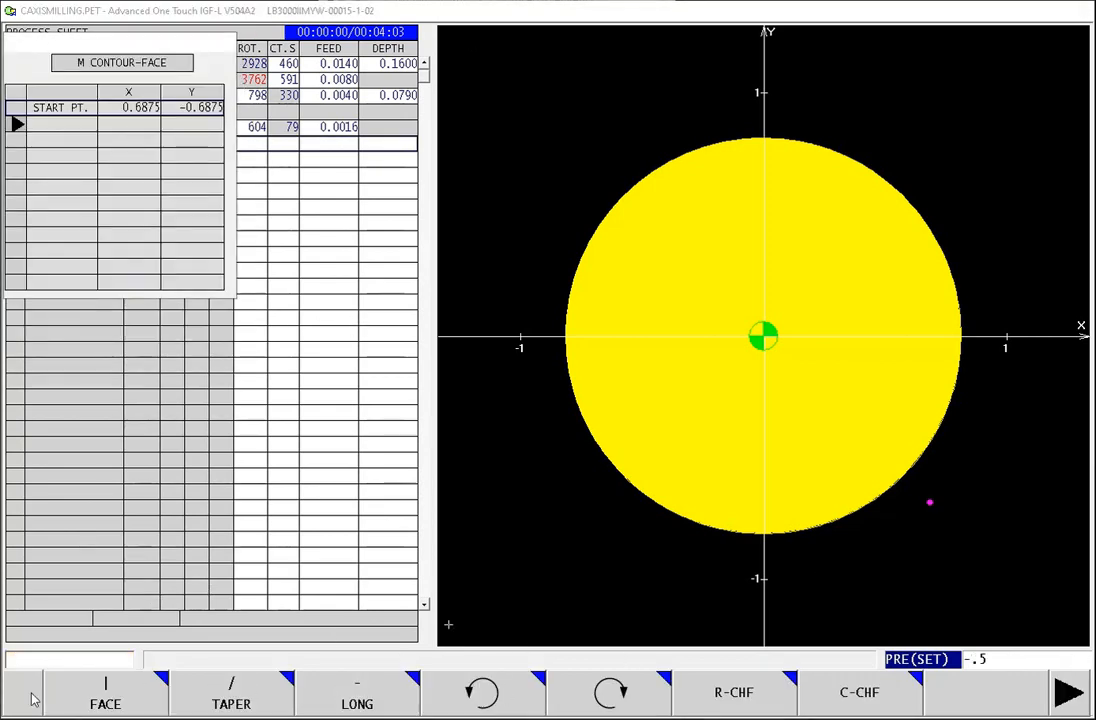
Step: Add a FACE element to the contour ending at Y -0.6875
{"action": "left_click", "coordinate": [106, 692]}
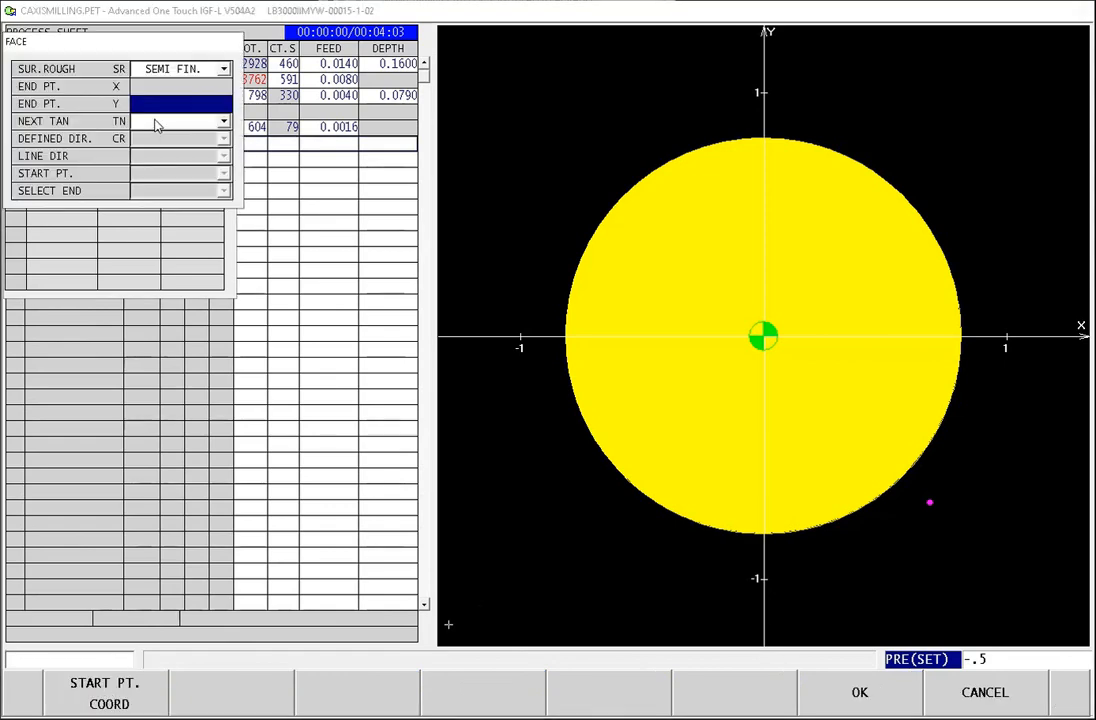
{"action": "type", "text": "-.6875"}
{"action": "key", "text": "Return"}
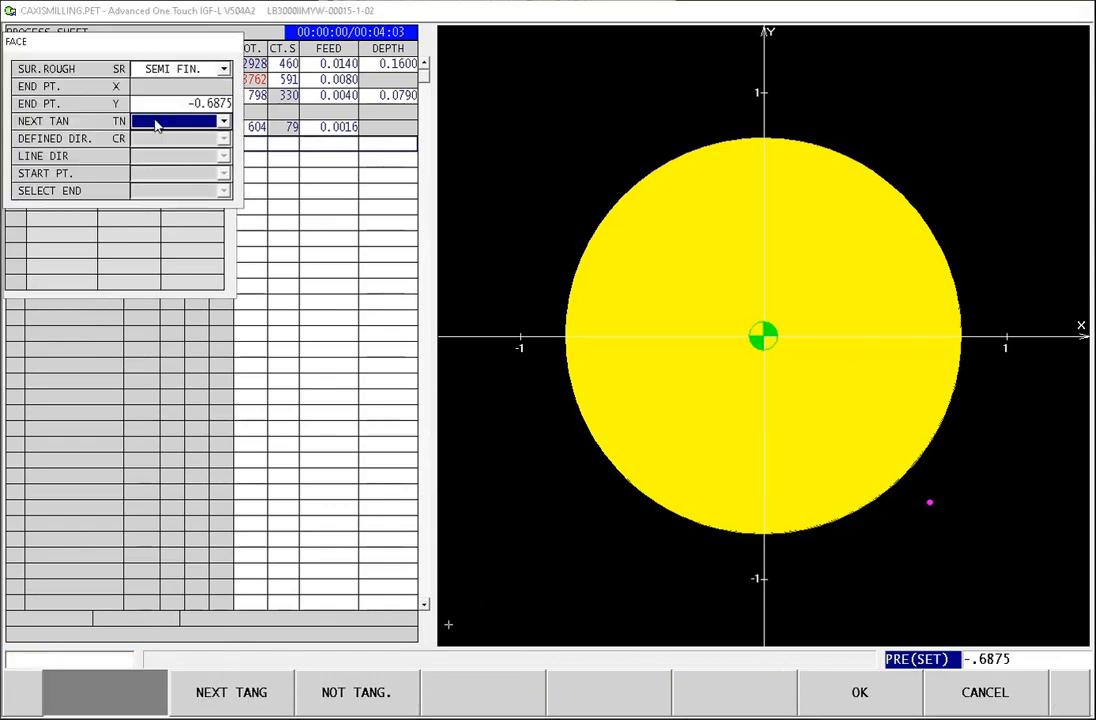
{"action": "left_click", "coordinate": [862, 697]}
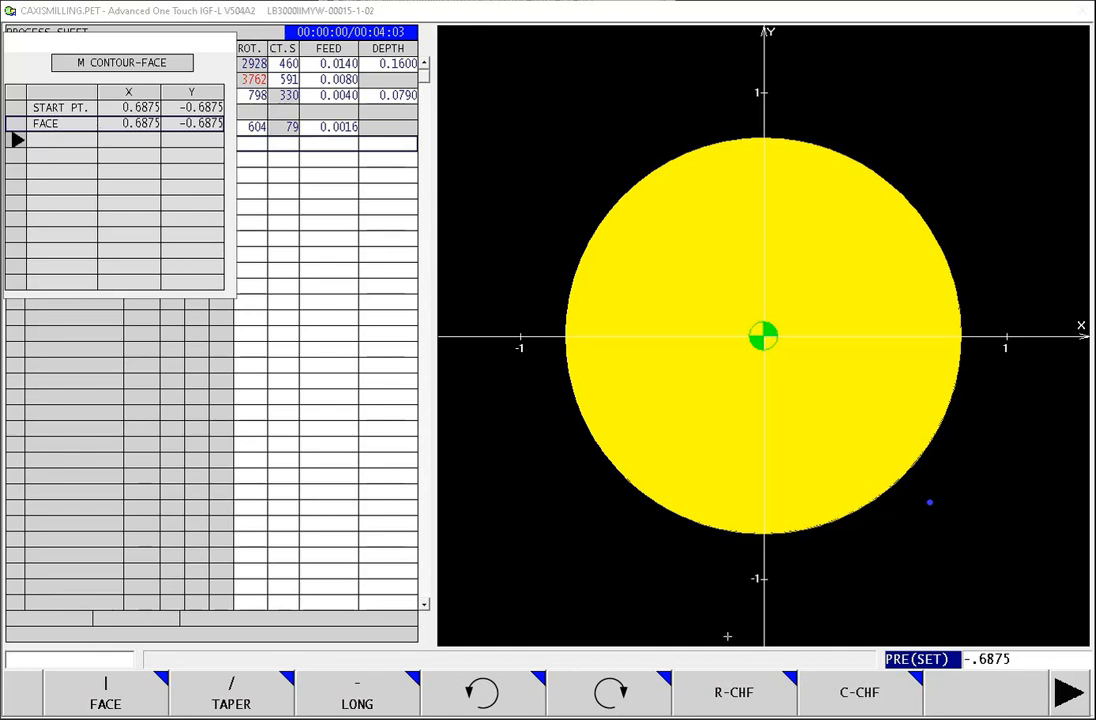
Step: Edit the contour's start point and change its Y coordinate to 0.6875
{"action": "left_click", "coordinate": [1066, 701]}
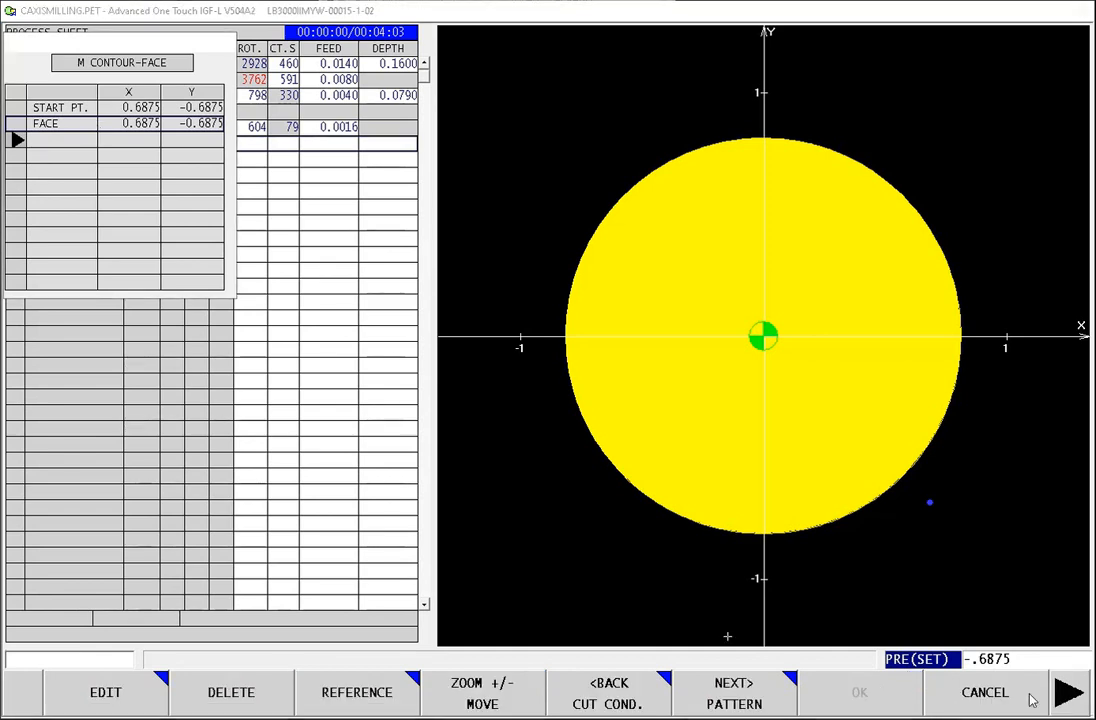
{"action": "left_click", "coordinate": [118, 103]}
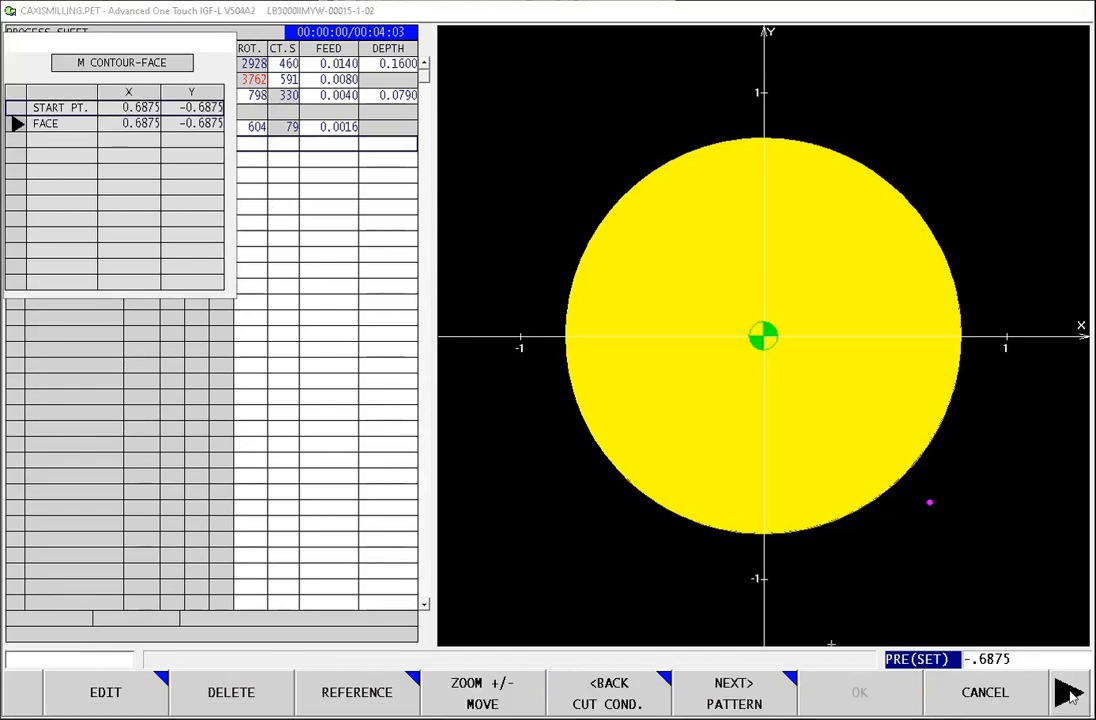
{"action": "left_click", "coordinate": [120, 711]}
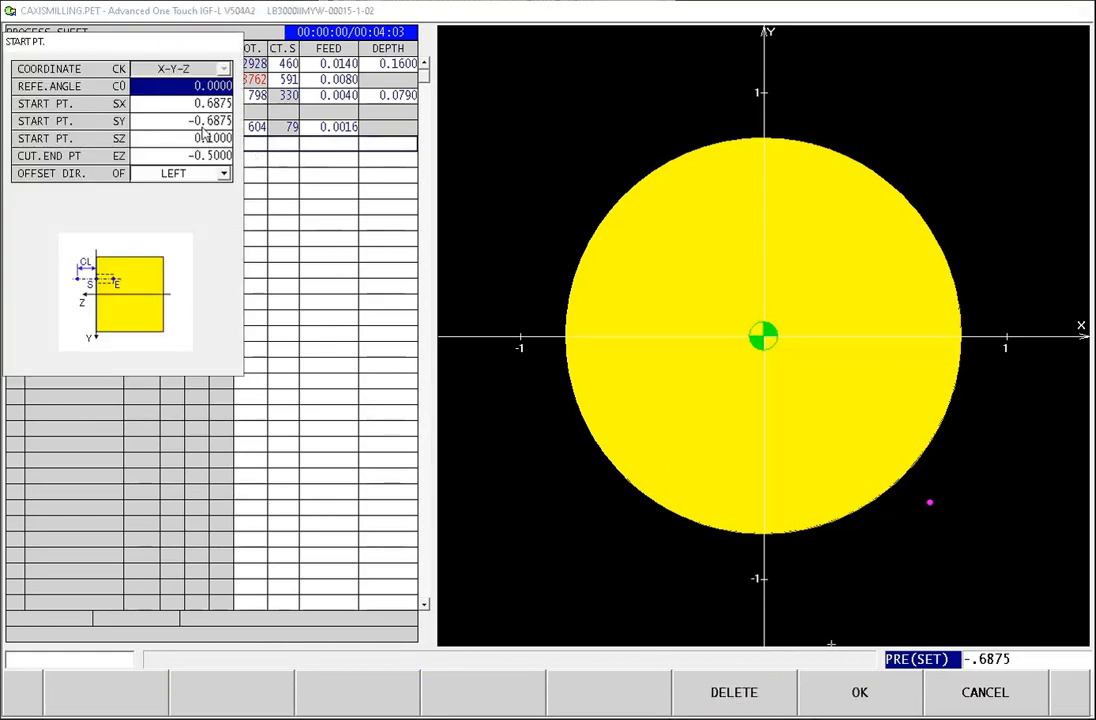
{"action": "left_click", "coordinate": [202, 122]}
{"action": "type", "text": ".6875"}
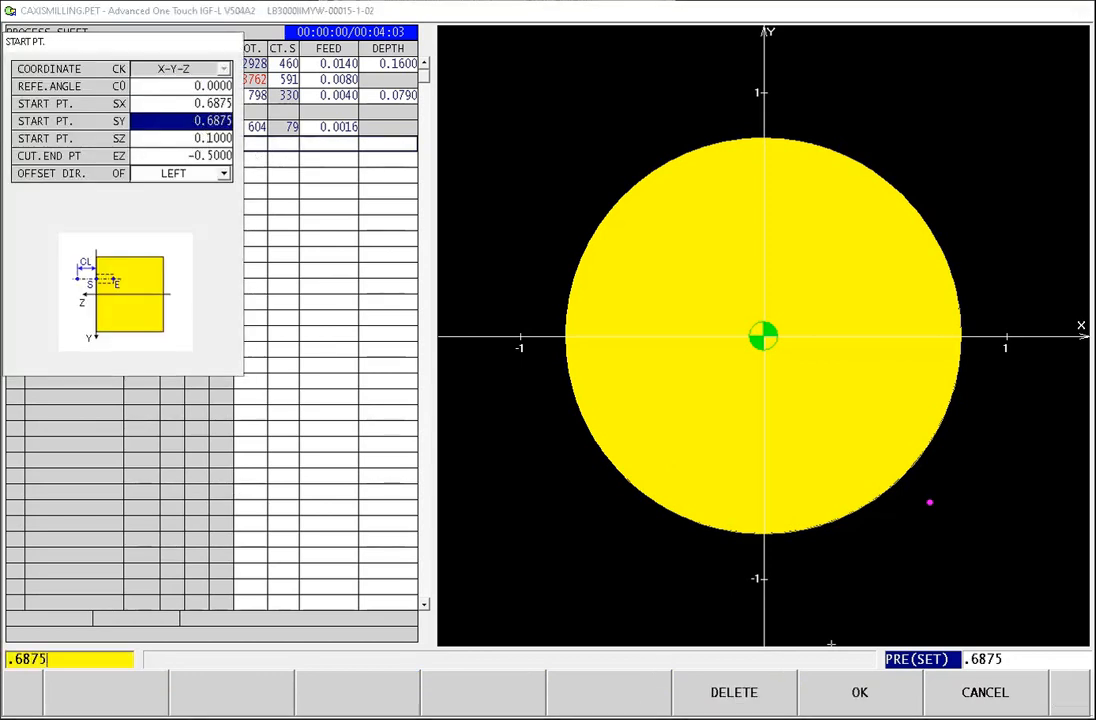
{"action": "key", "text": "Return"}
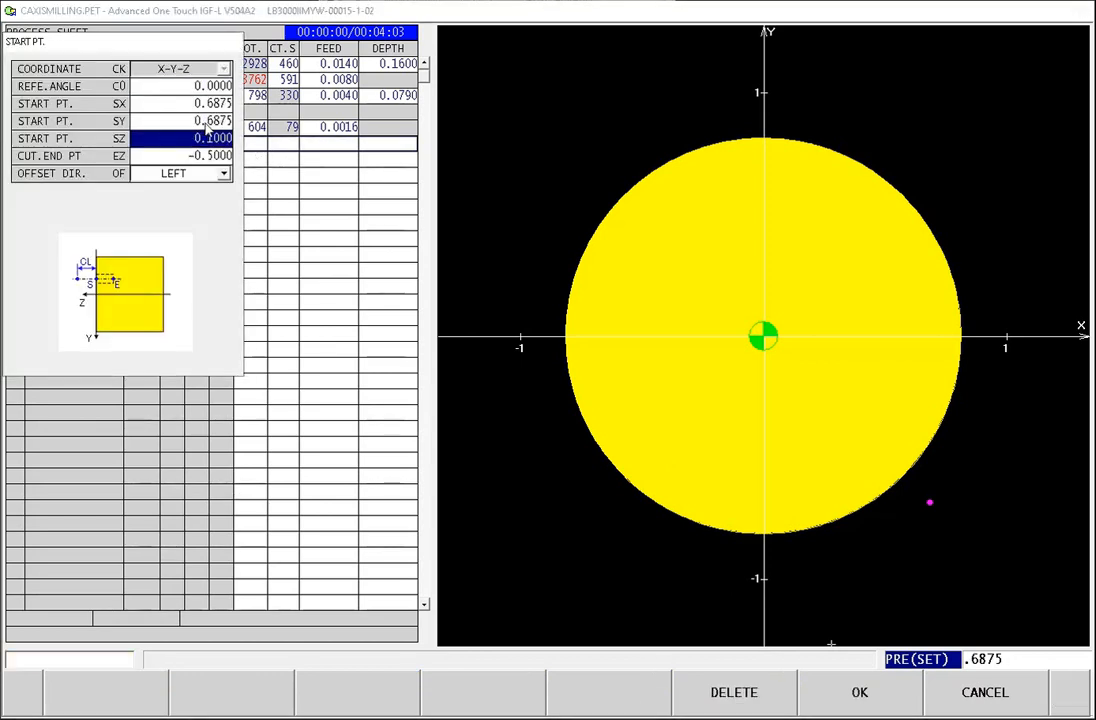
{"action": "left_click", "coordinate": [882, 700]}
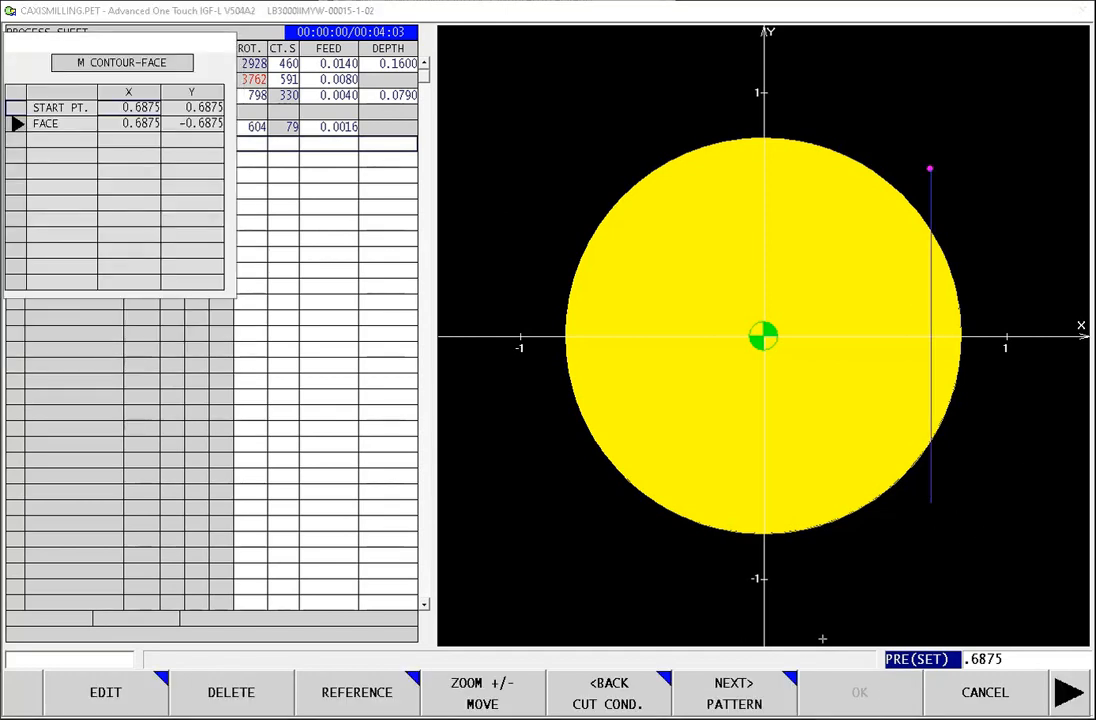
Step: Set the contour pattern to 6 repeats at a C pitch of 60, and accept the process with its preset tool path settings
{"action": "left_click", "coordinate": [726, 703]}
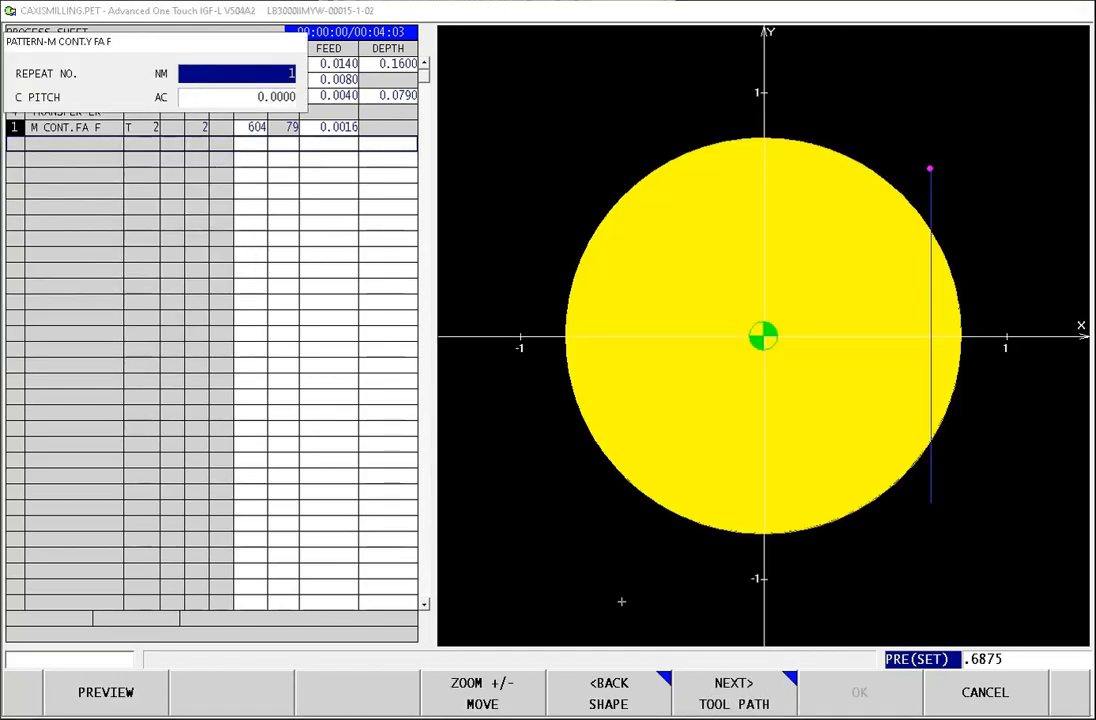
{"action": "type", "text": "6"}
{"action": "key", "text": "Return"}
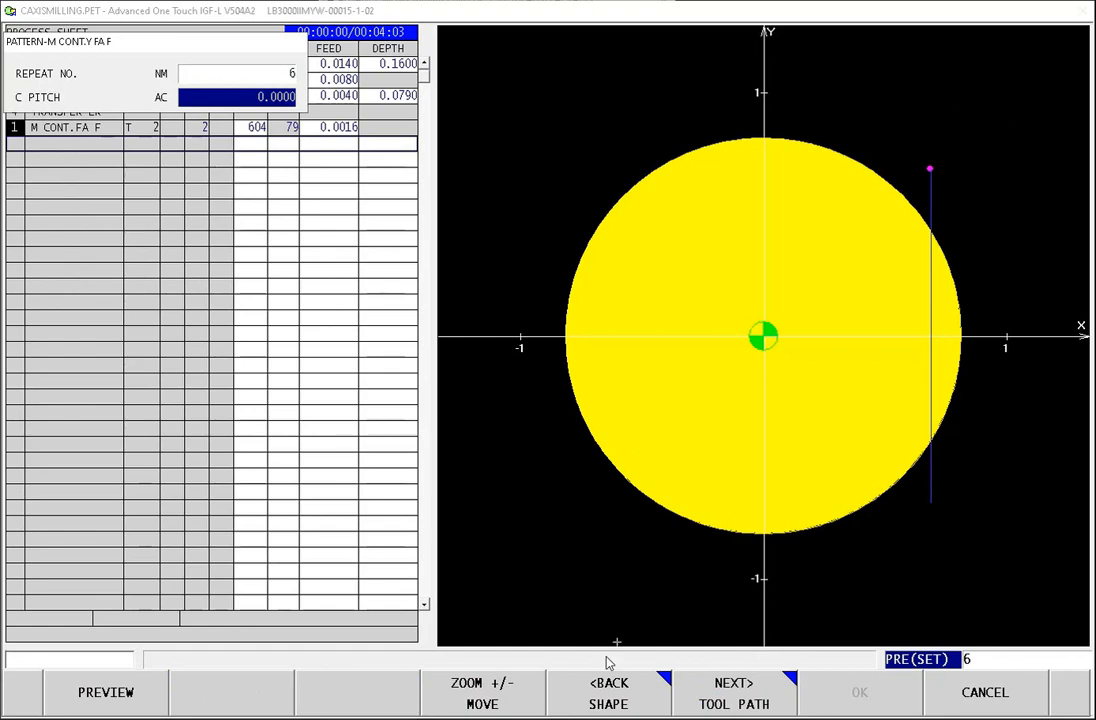
{"action": "type", "text": "60"}
{"action": "key", "text": "Return"}
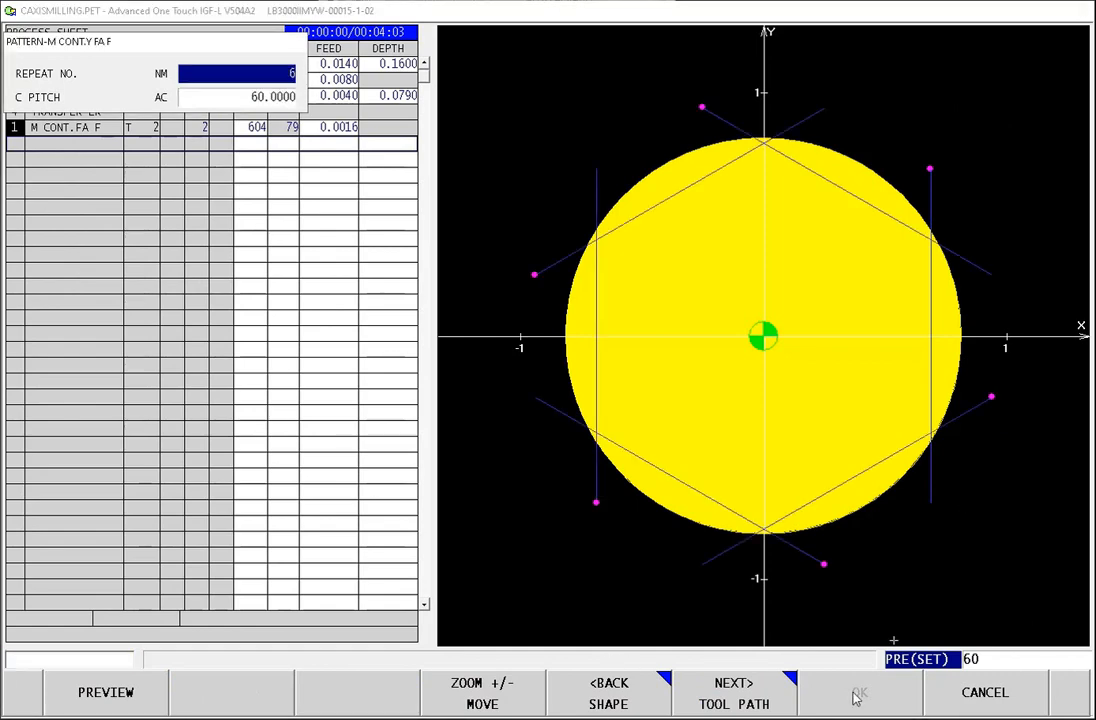
{"action": "left_click", "coordinate": [740, 700]}
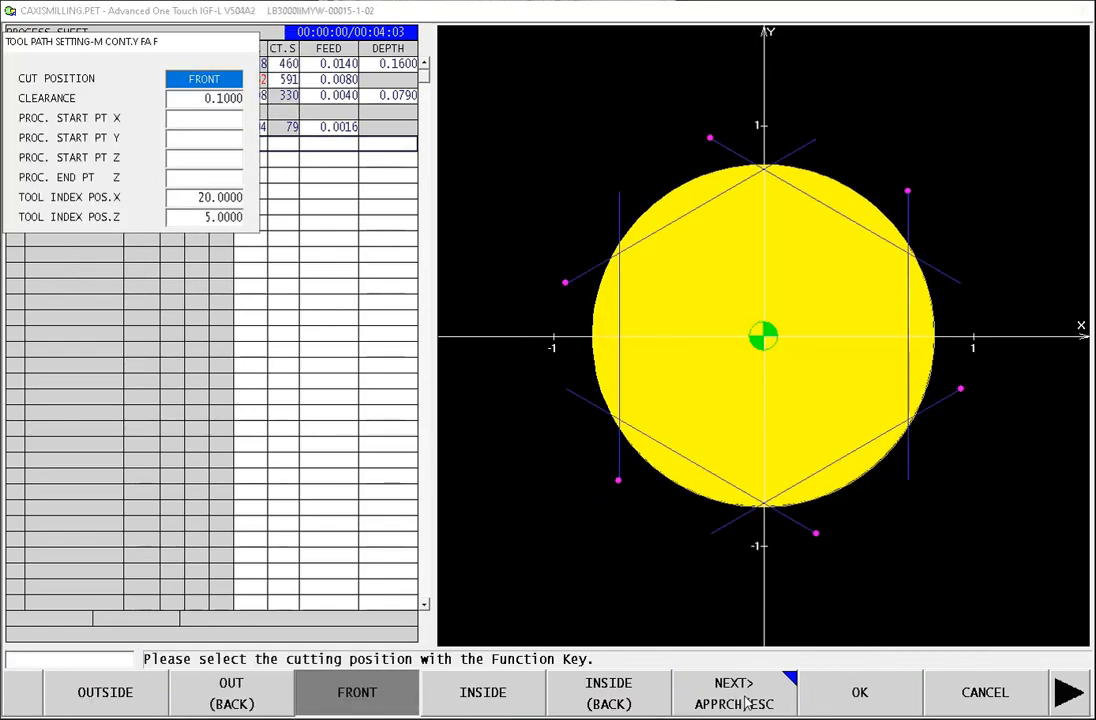
{"action": "left_click", "coordinate": [746, 703]}
{"action": "left_click", "coordinate": [859, 700]}
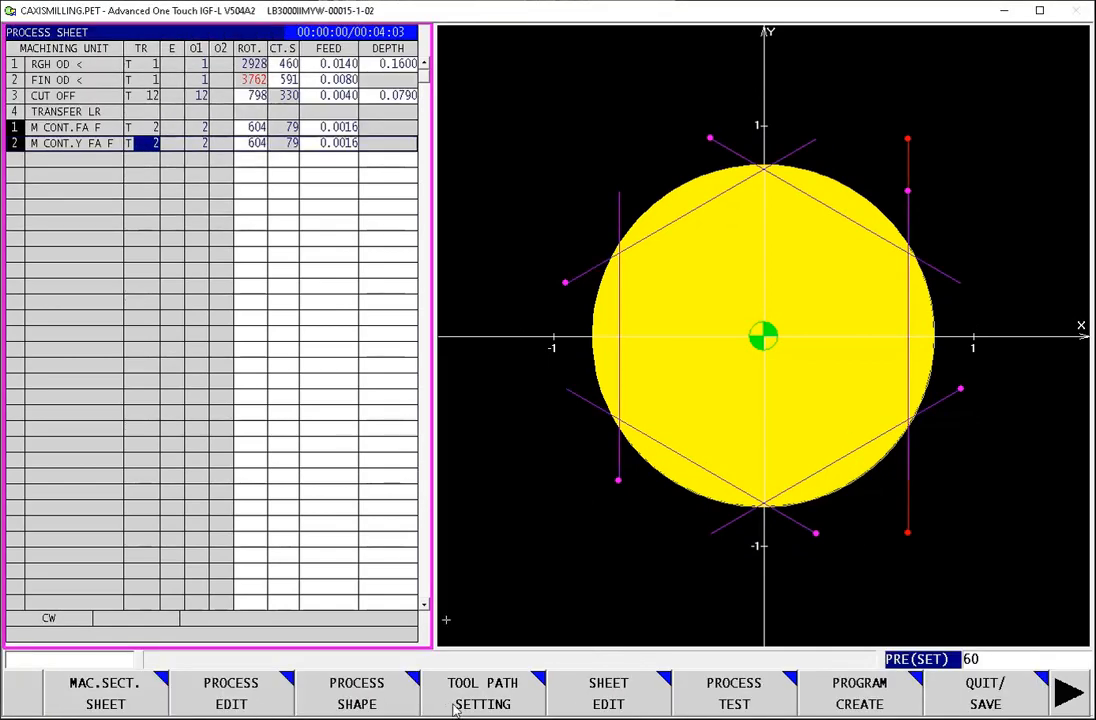
Step: Simulate the second-spindle face contours in a new process test, and return to the process sheet
{"action": "left_click", "coordinate": [761, 698]}
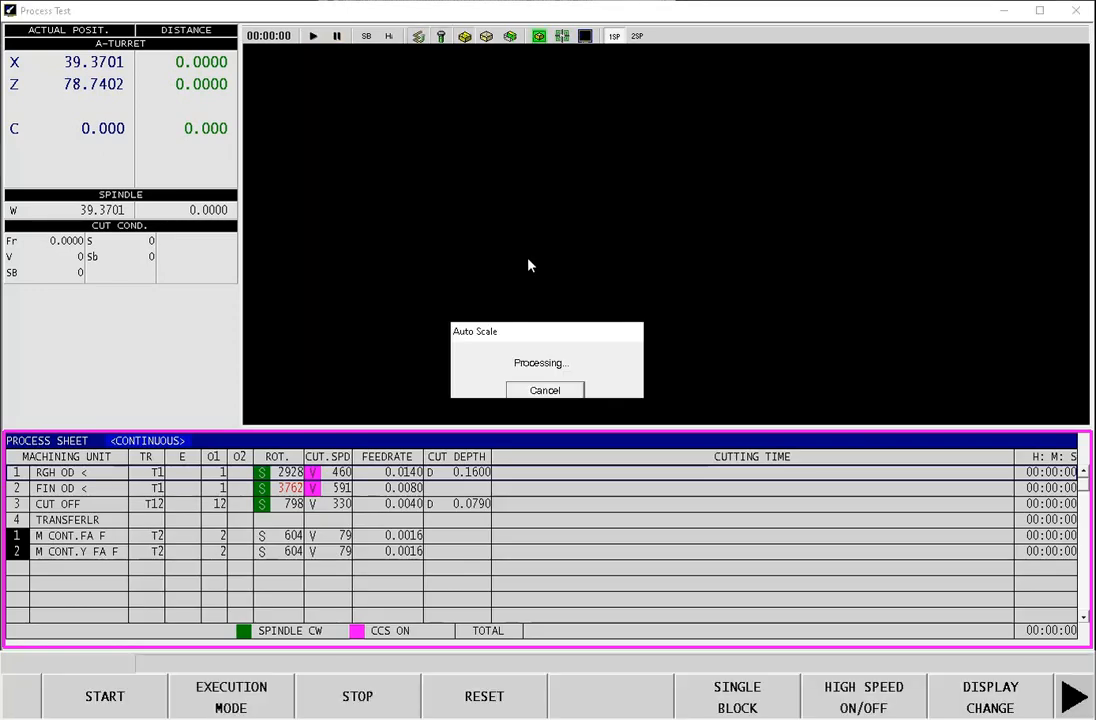
{"action": "left_click", "coordinate": [1002, 708]}
{"action": "left_click", "coordinate": [893, 702]}
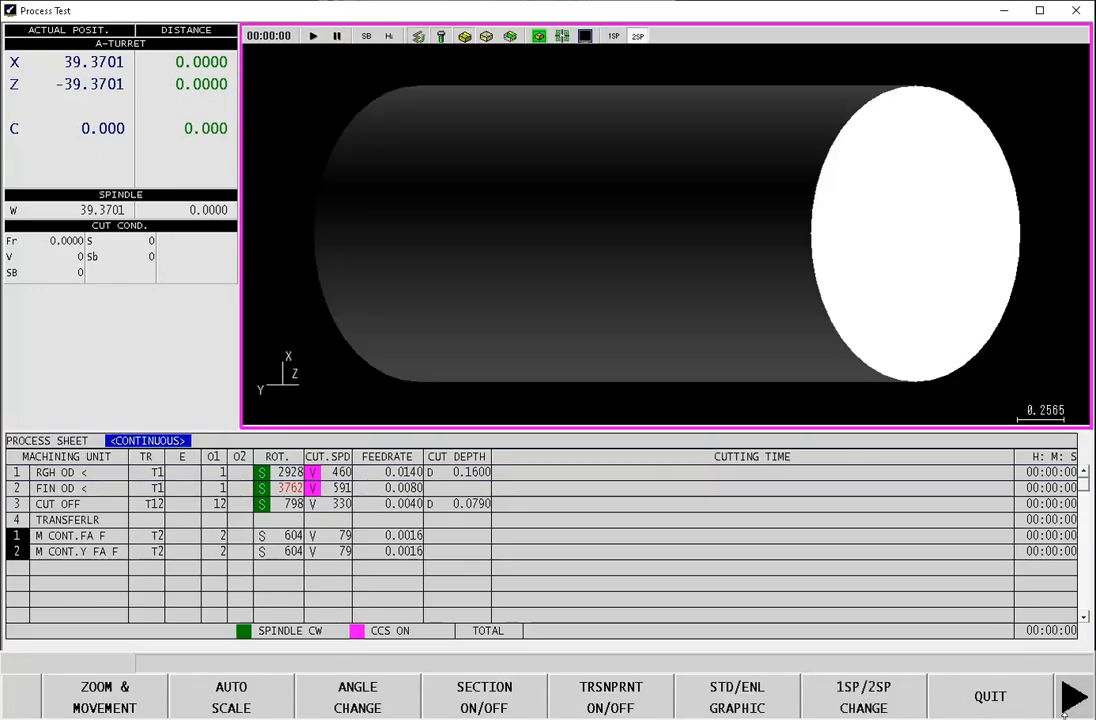
{"action": "left_click", "coordinate": [1072, 700]}
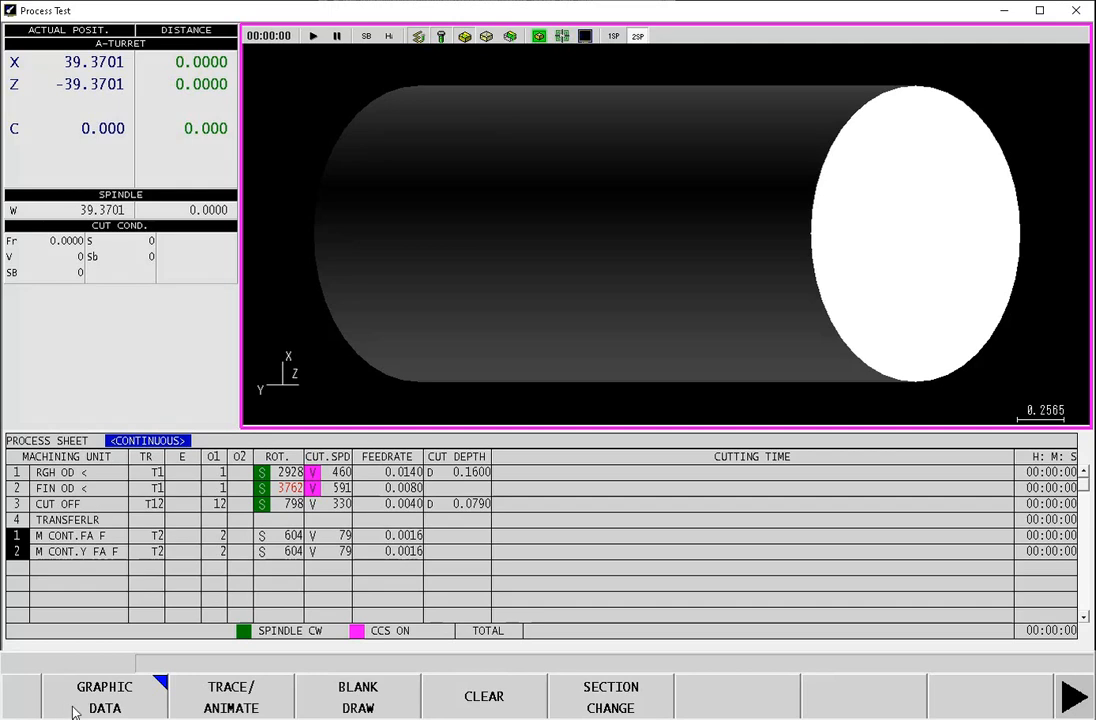
{"action": "left_click", "coordinate": [1072, 703]}
{"action": "left_click", "coordinate": [1018, 708]}
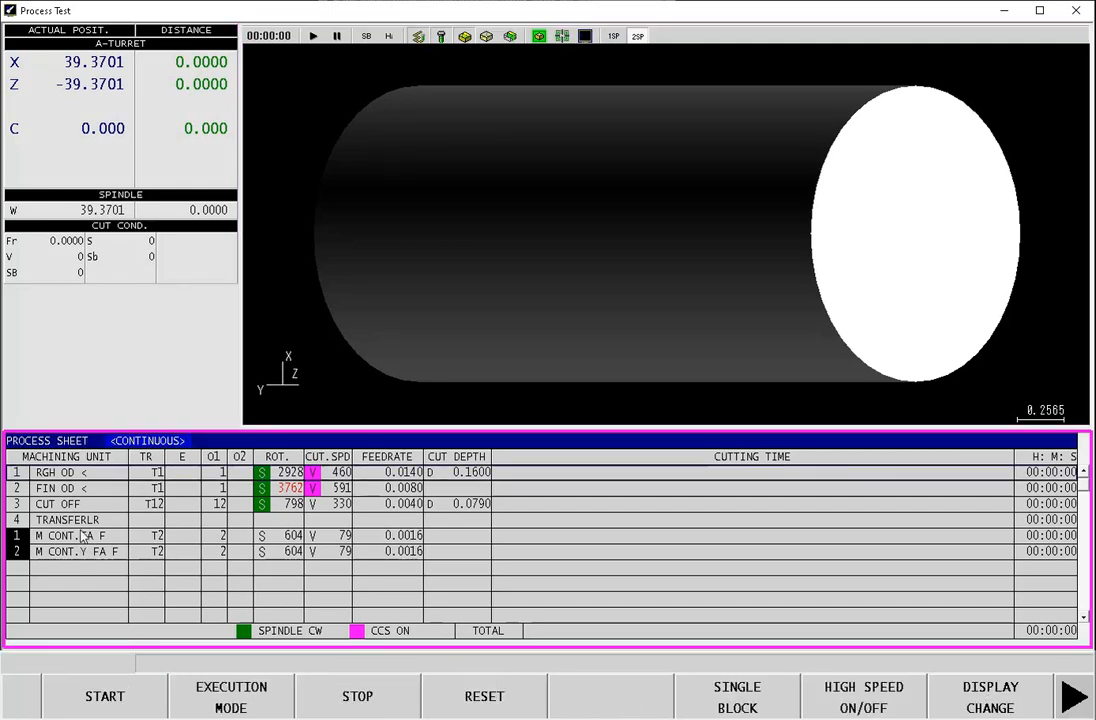
{"action": "left_click", "coordinate": [117, 697]}
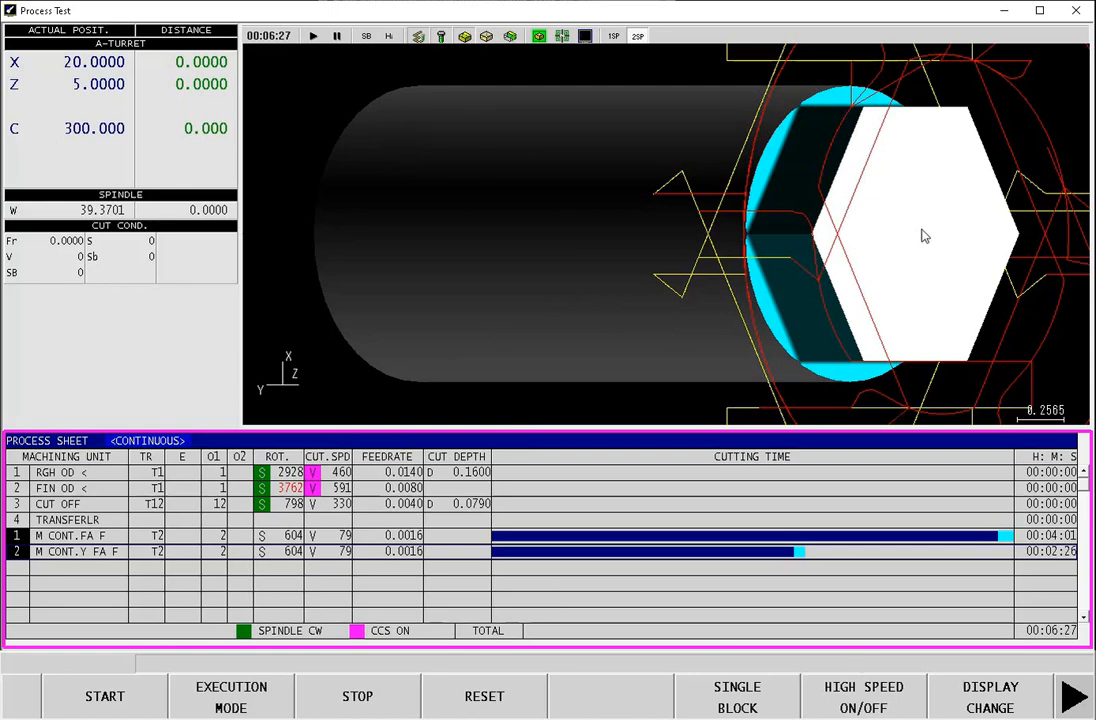
{"action": "left_click", "coordinate": [1074, 698]}
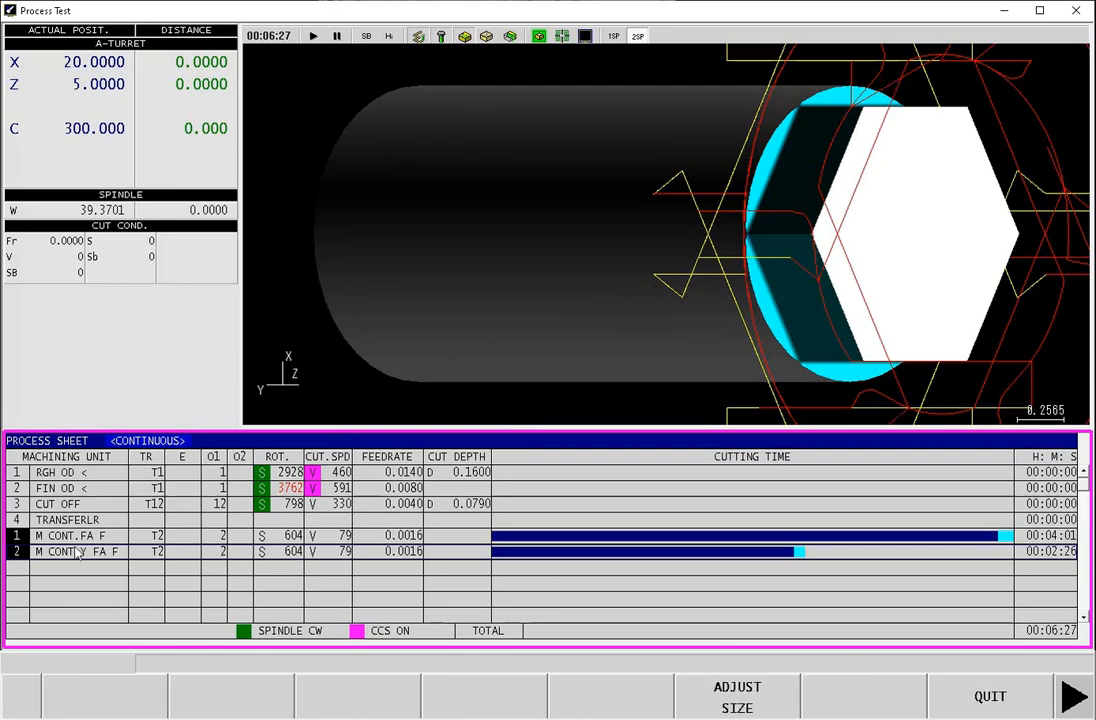
{"action": "left_click", "coordinate": [978, 698]}
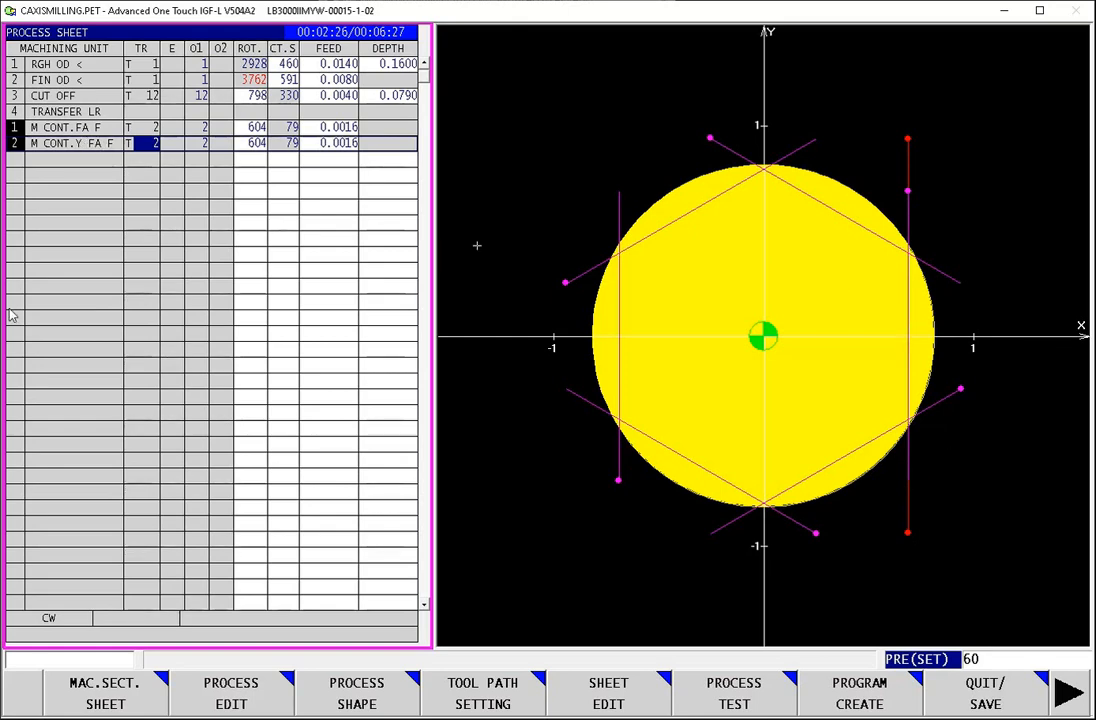
Step: Reopen the M CONT.Y FA F process for editing and set its pattern repeat number to 1
{"action": "left_click", "coordinate": [259, 702]}
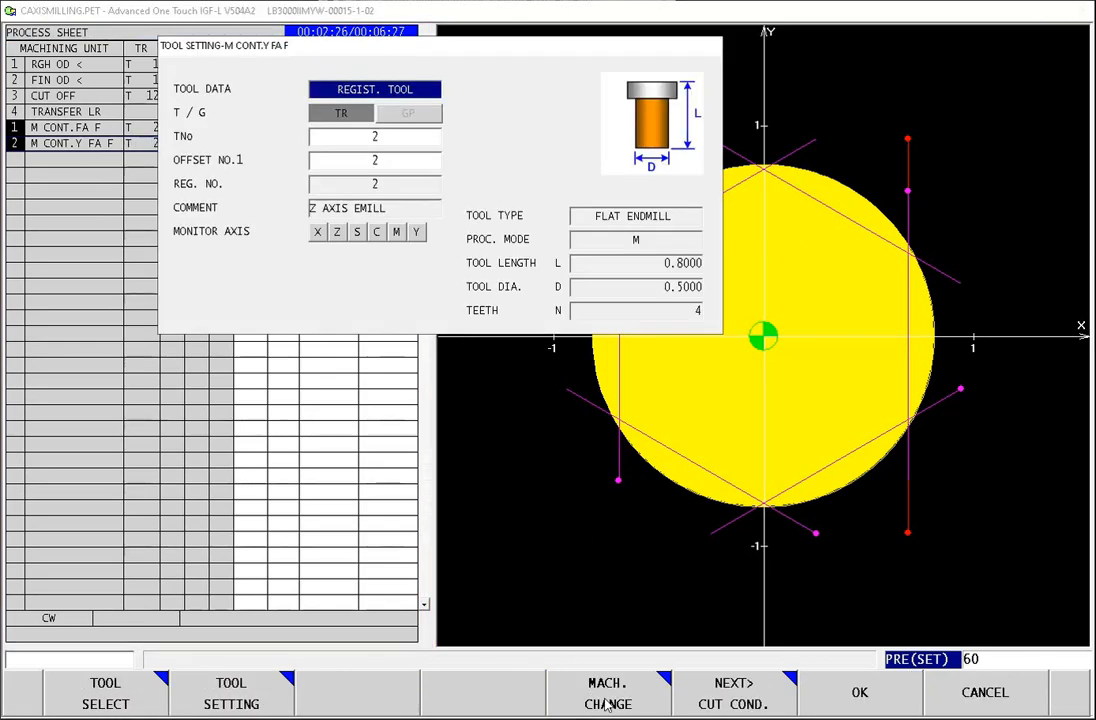
{"action": "left_click", "coordinate": [737, 692]}
{"action": "left_click", "coordinate": [743, 700]}
{"action": "left_click", "coordinate": [745, 700]}
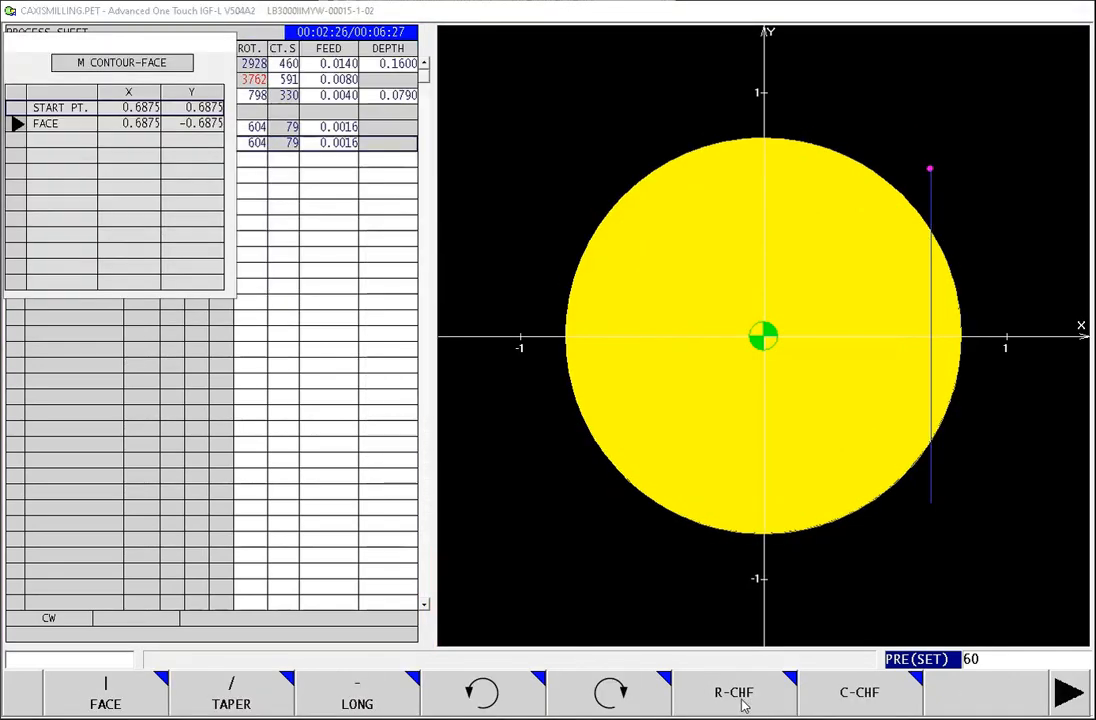
{"action": "left_click", "coordinate": [775, 707]}
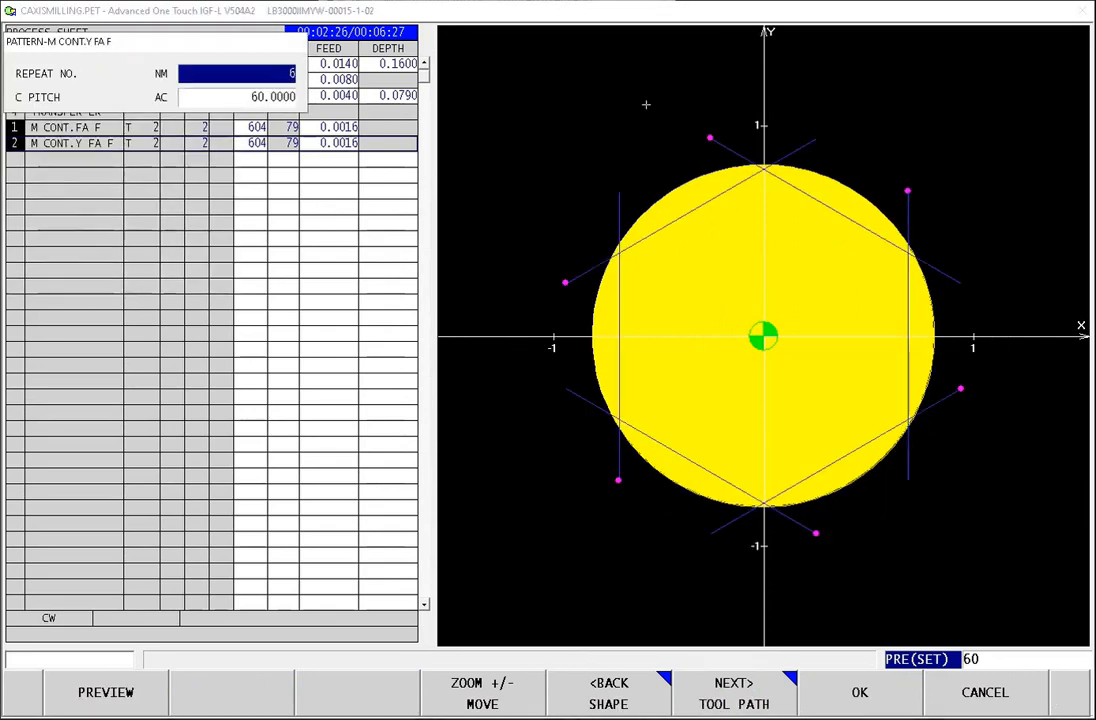
{"action": "type", "text": "1"}
{"action": "key", "text": "Return"}
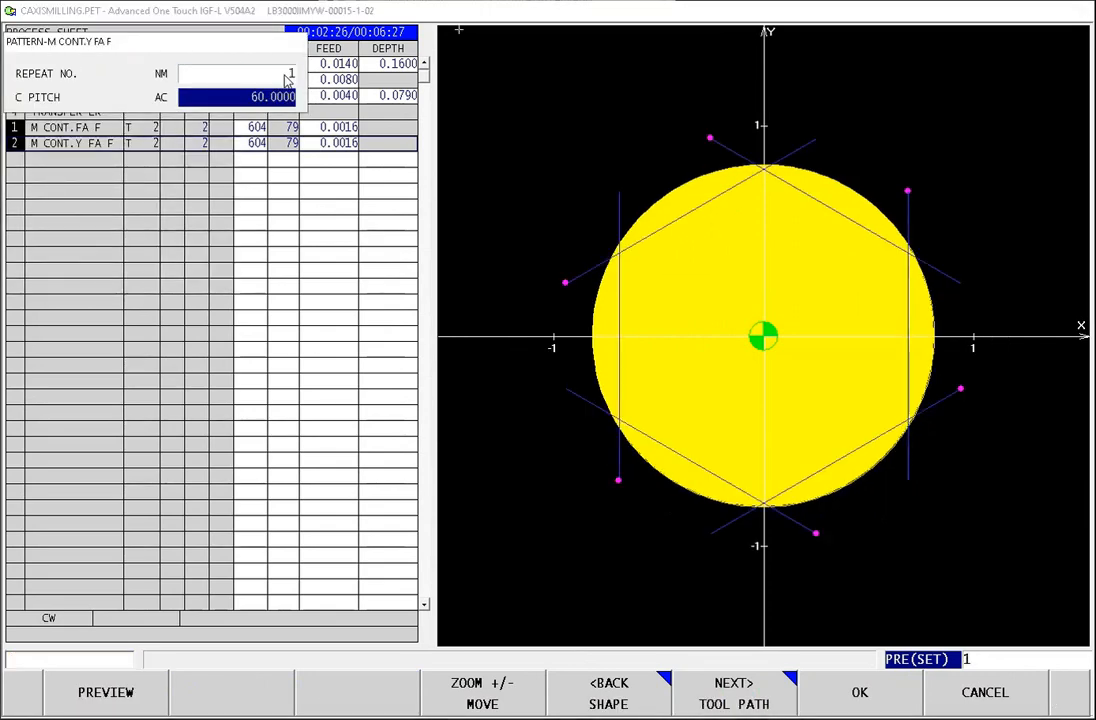
Step: Accept the M CONT.Y FA F process with its edited pattern
{"action": "left_click", "coordinate": [888, 685]}
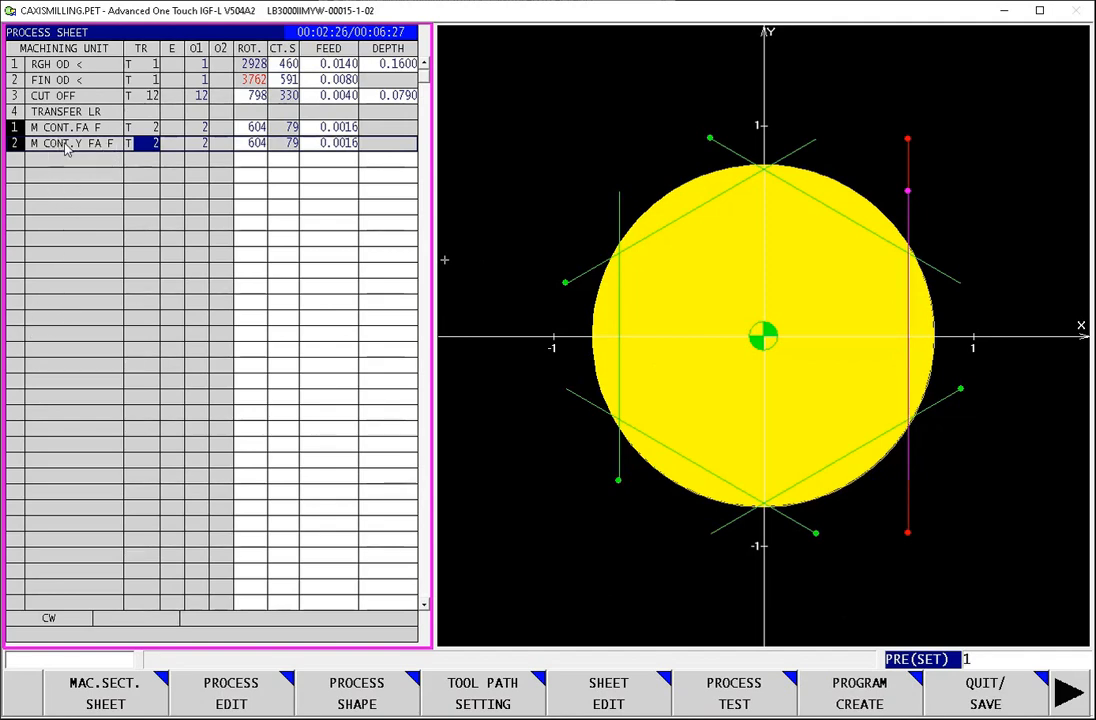
Step: Examine the start point settings in the M CONT.Y FA F contour shape, and return to the process sheet
{"action": "left_click", "coordinate": [222, 708]}
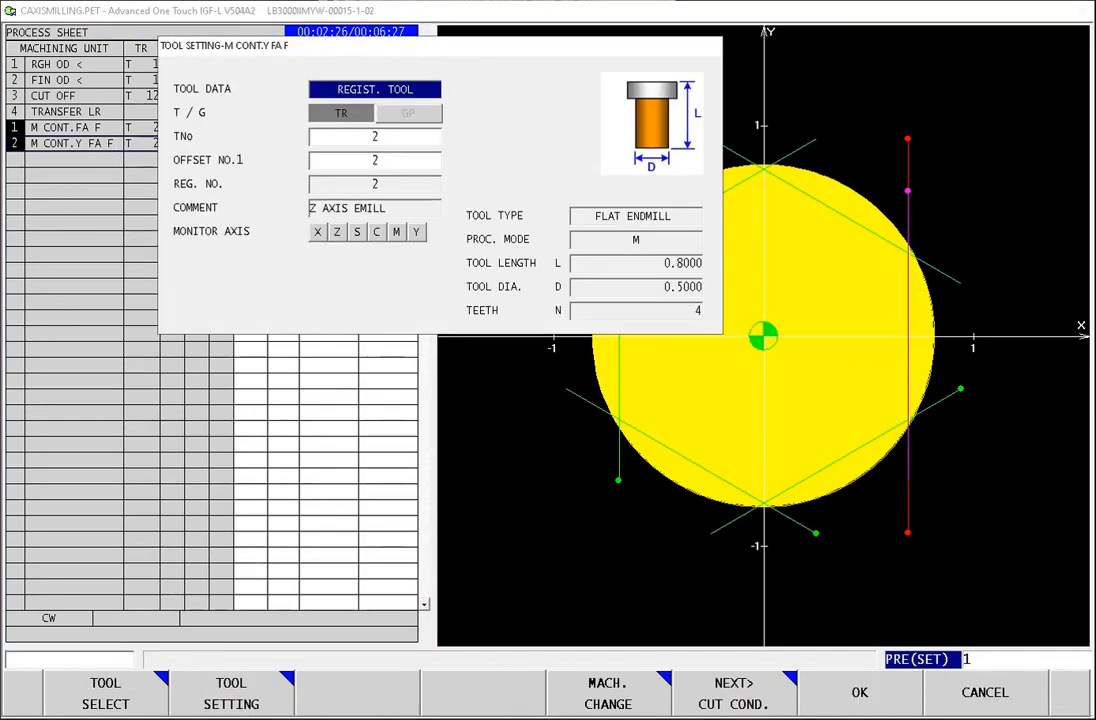
{"action": "left_click", "coordinate": [748, 703]}
{"action": "left_click", "coordinate": [748, 703]}
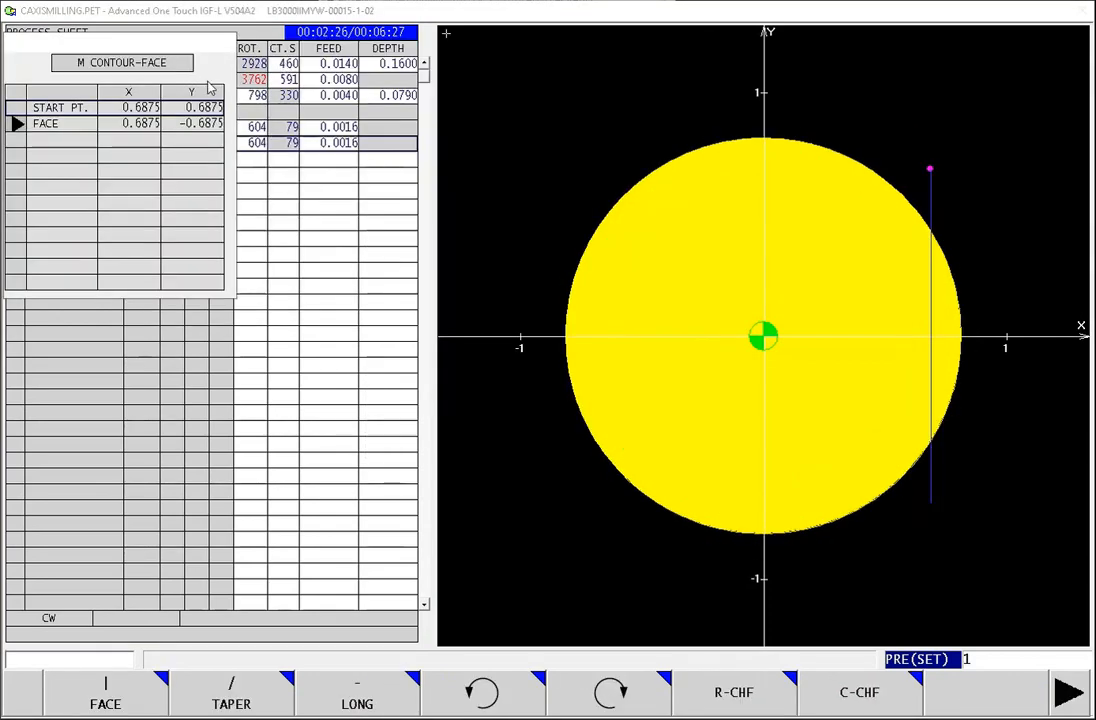
{"action": "left_click", "coordinate": [1068, 692]}
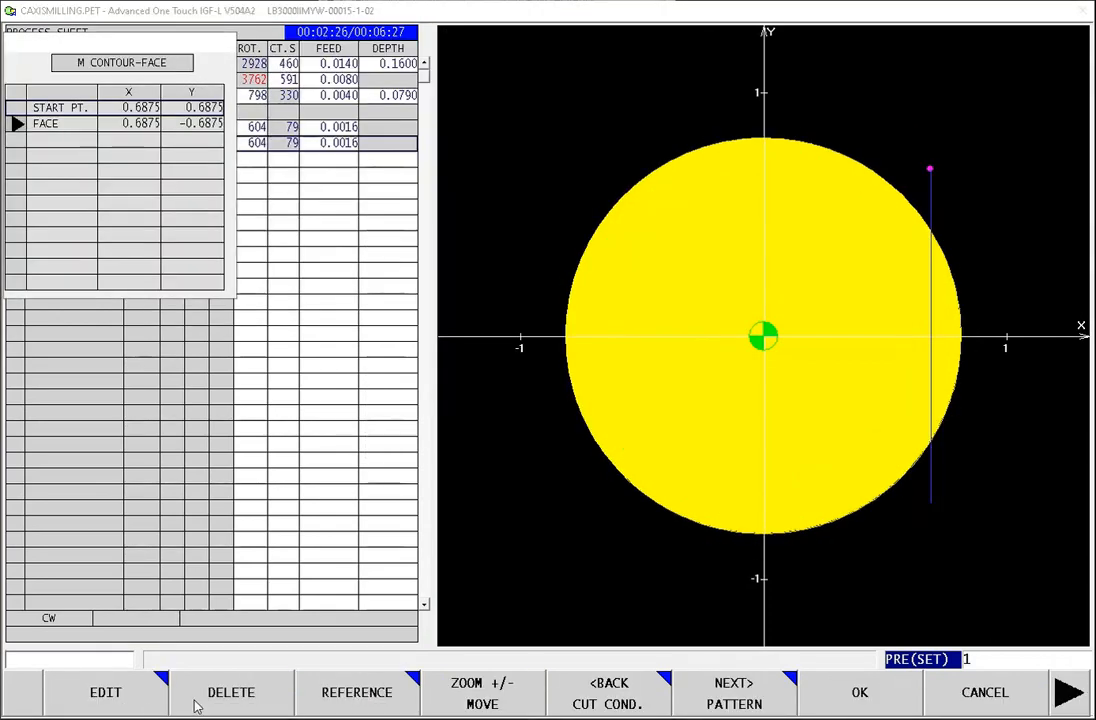
{"action": "left_click", "coordinate": [142, 700]}
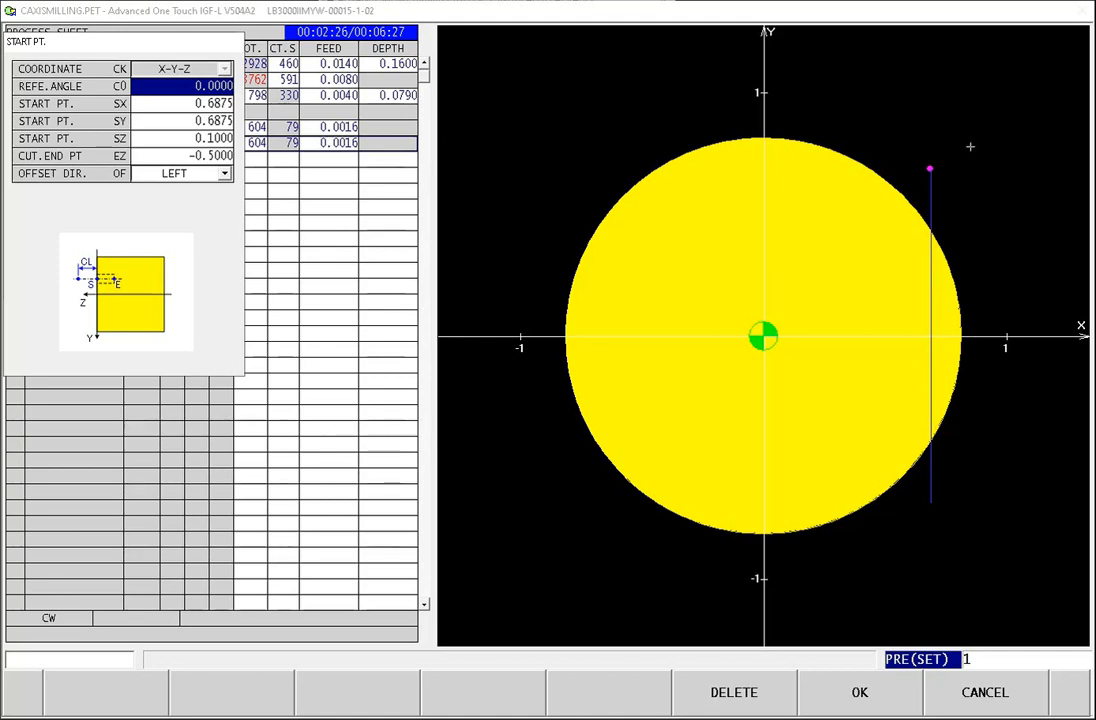
{"action": "left_click", "coordinate": [880, 702]}
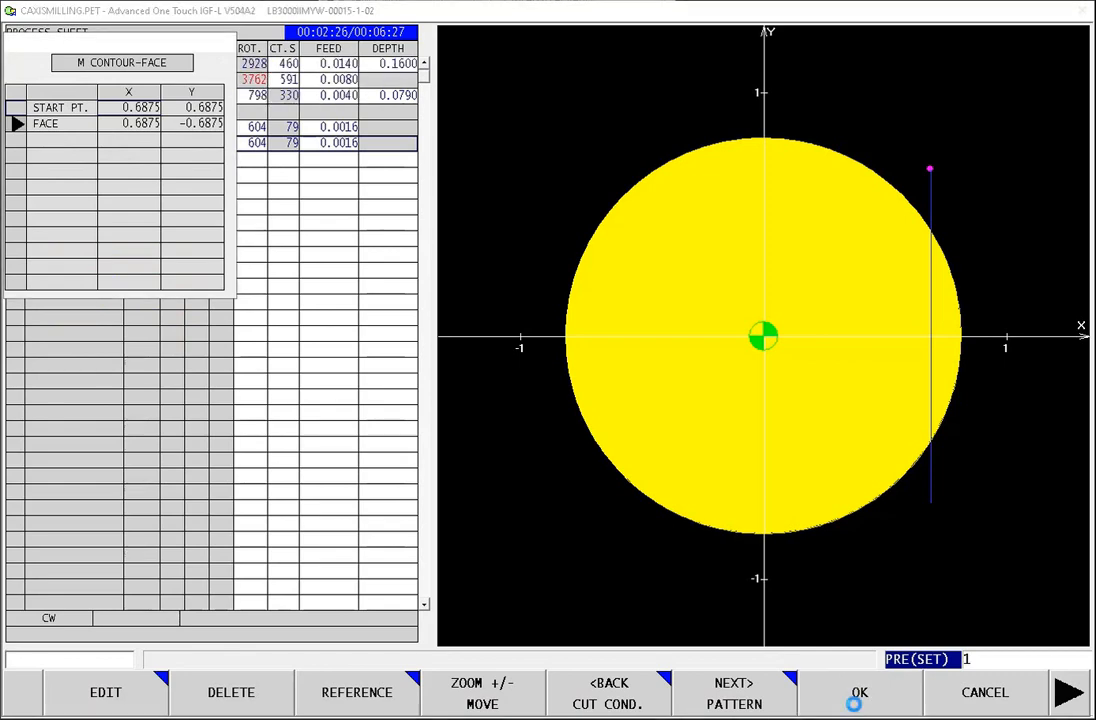
{"action": "left_click", "coordinate": [860, 705]}
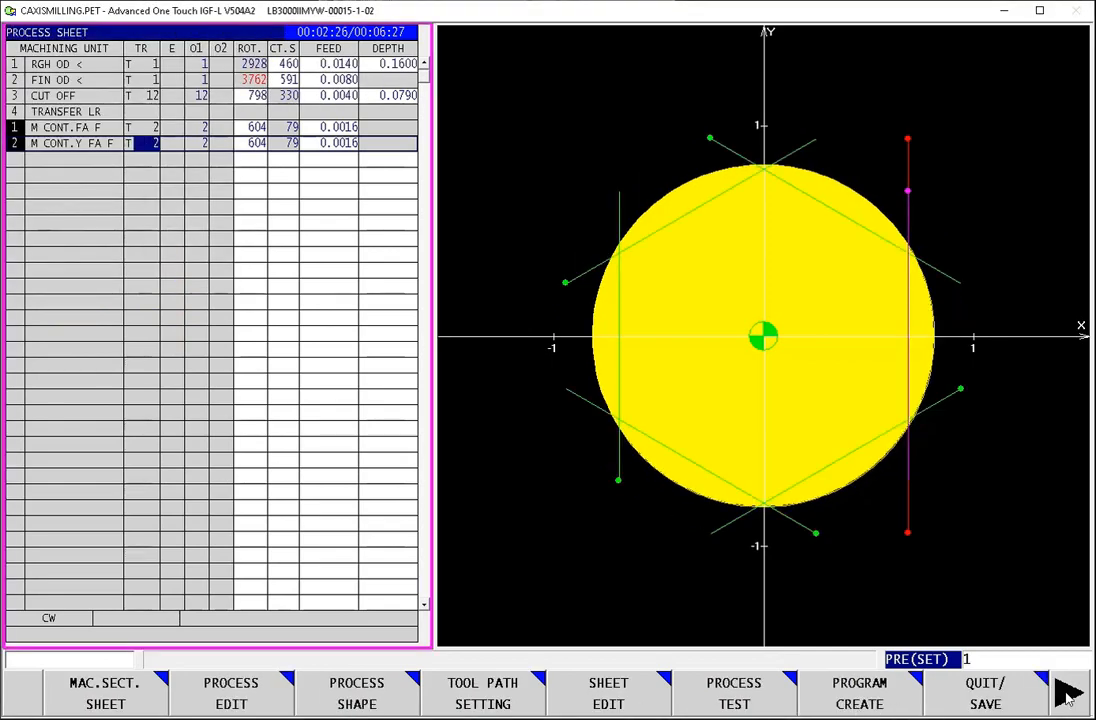
Step: Add a 2OP multi-machining process in the next empty row, using line contouring, LINE CONT FINISH and the SIDE direction
{"action": "left_click", "coordinate": [64, 162]}
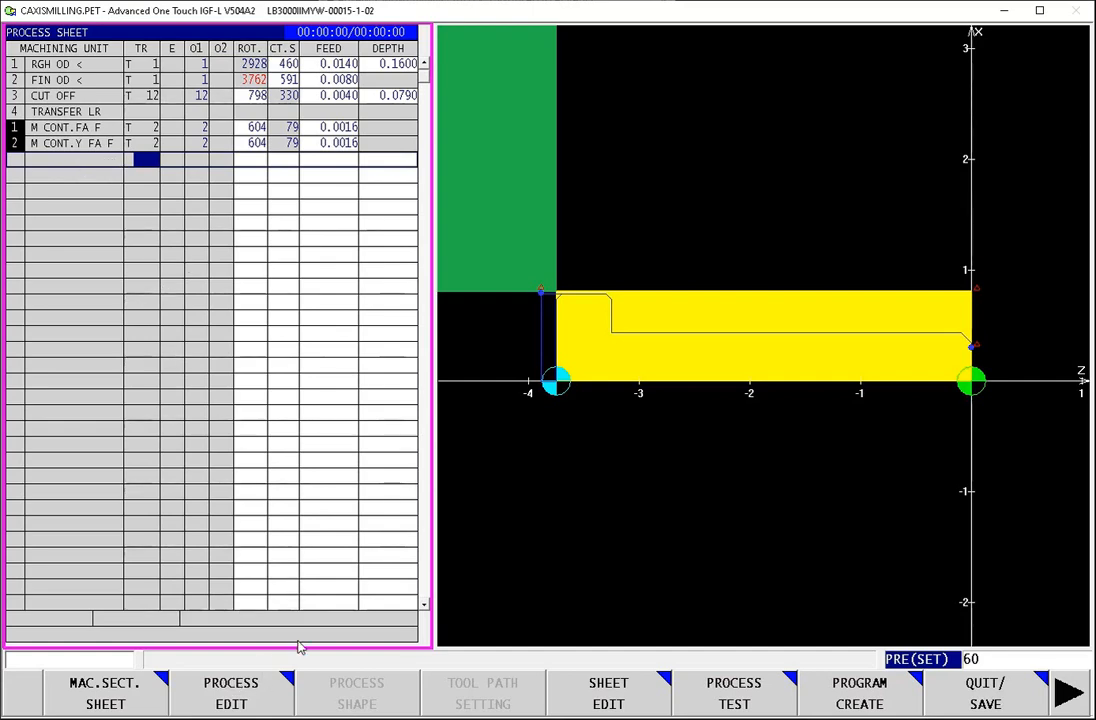
{"action": "left_click", "coordinate": [231, 700]}
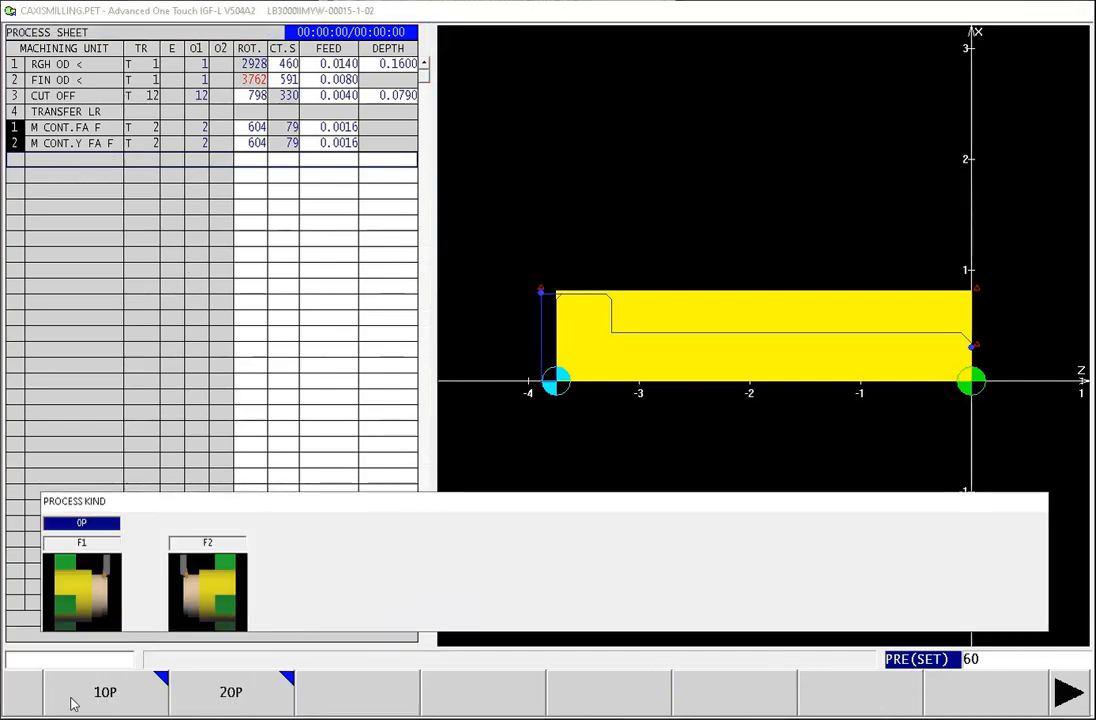
{"action": "left_click", "coordinate": [220, 694]}
{"action": "left_click", "coordinate": [213, 704]}
{"action": "left_click", "coordinate": [211, 706]}
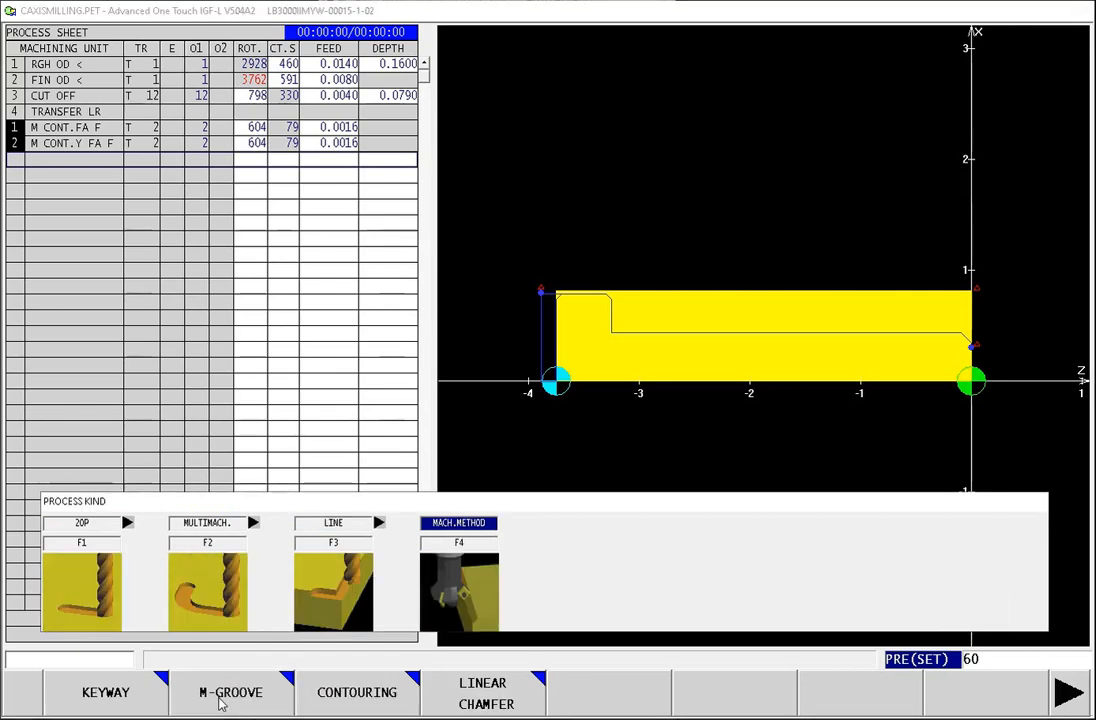
{"action": "left_click", "coordinate": [377, 696]}
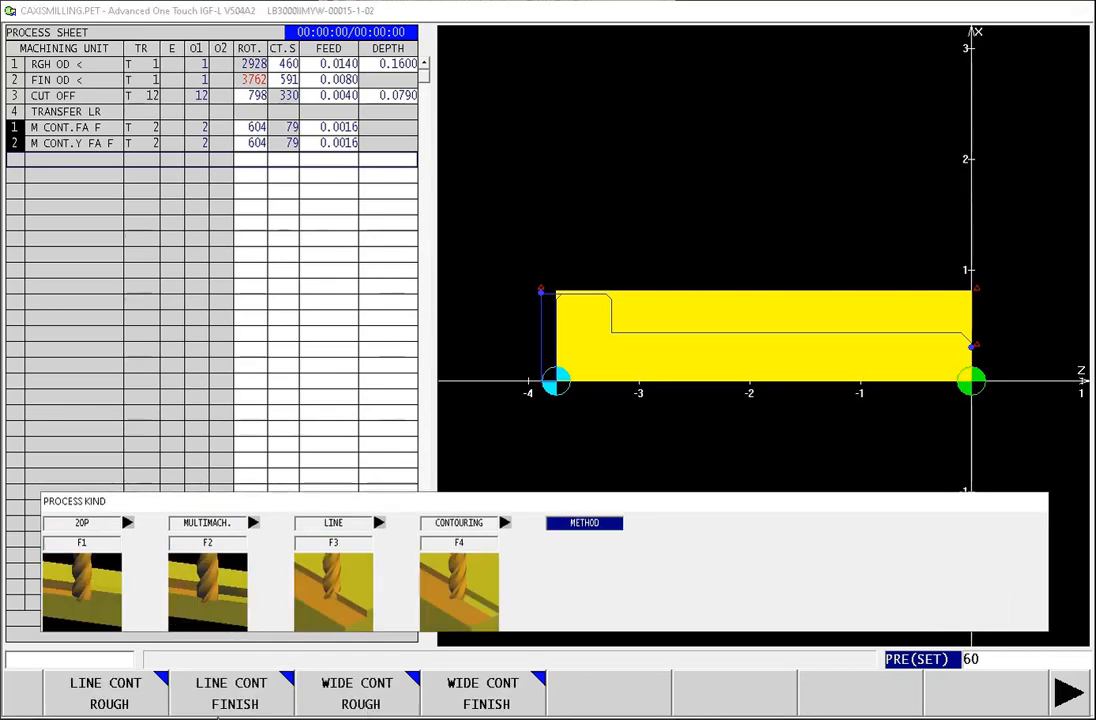
{"action": "left_click", "coordinate": [231, 692]}
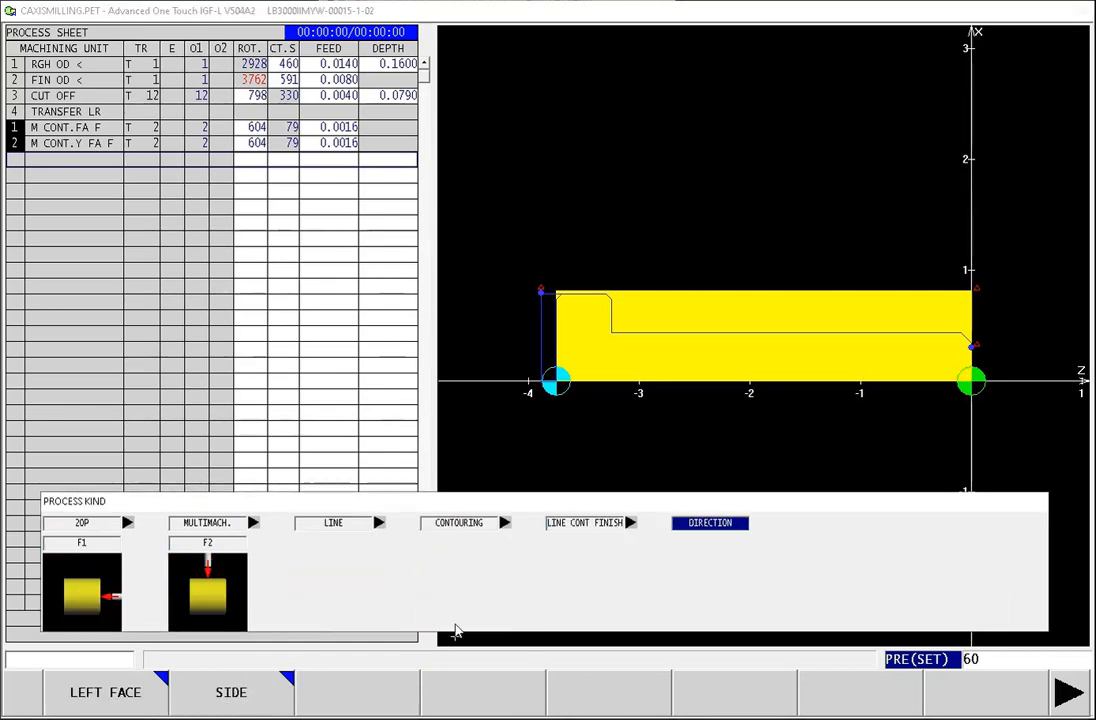
{"action": "left_click", "coordinate": [231, 698]}
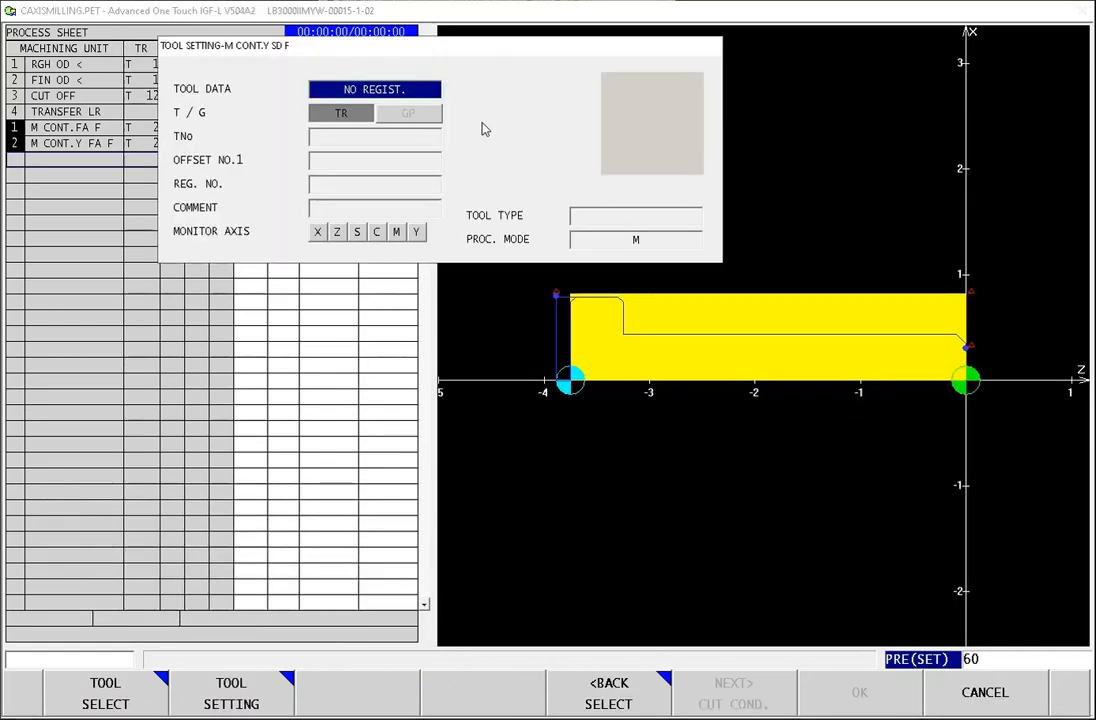
Step: Open the tool setting for the side contour process and assign tool number 5 with offset number 5
{"action": "left_click", "coordinate": [262, 700]}
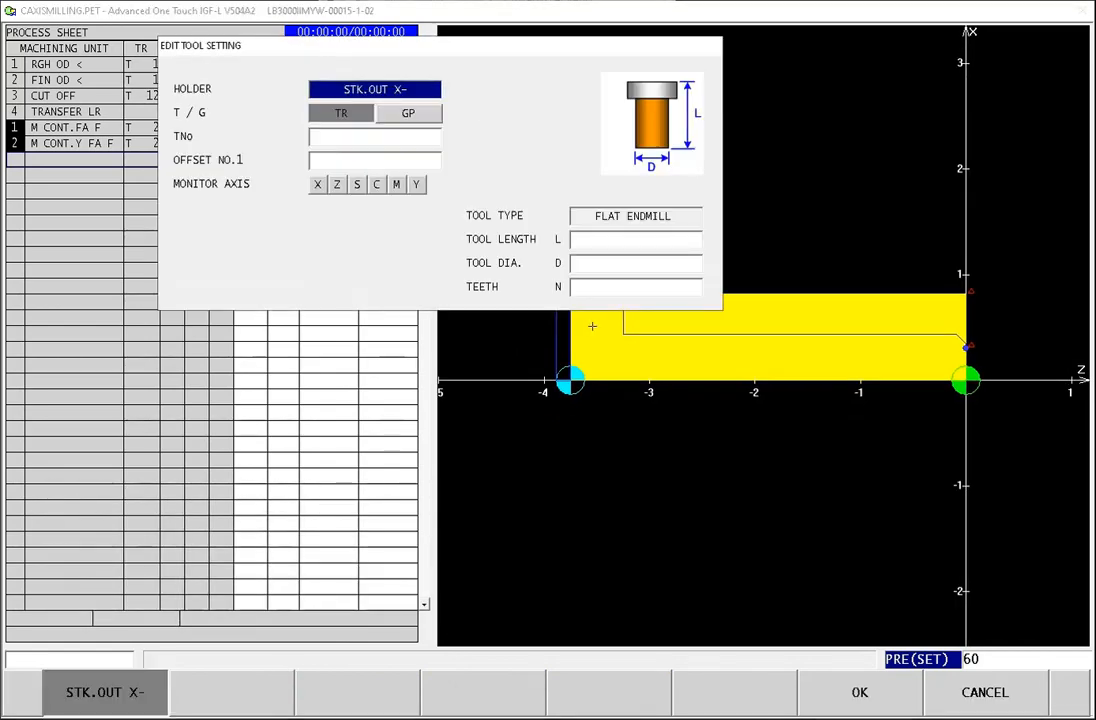
{"action": "left_click", "coordinate": [426, 140]}
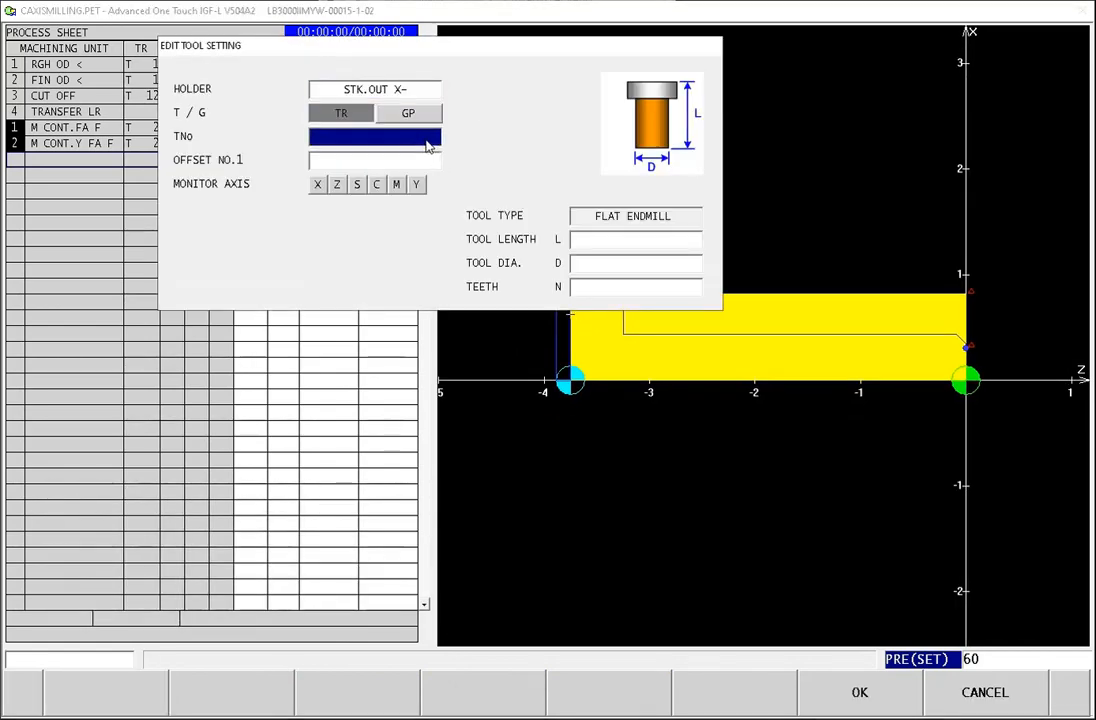
{"action": "type", "text": "5"}
{"action": "key", "text": "Return"}
Step: Define the flat endmill with length 3, diameter 0.5 and 4 teeth, and accept the tool
{"action": "key", "text": "Return"}
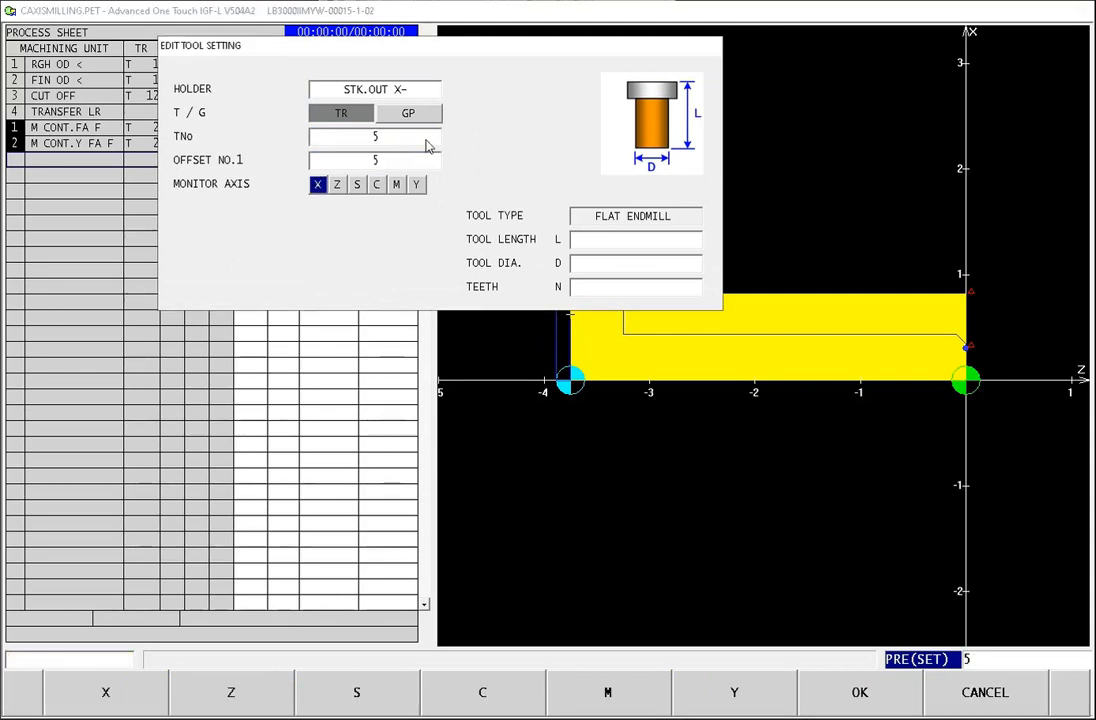
{"action": "left_click", "coordinate": [611, 249]}
{"action": "type", "text": "3"}
{"action": "key", "text": "Return"}
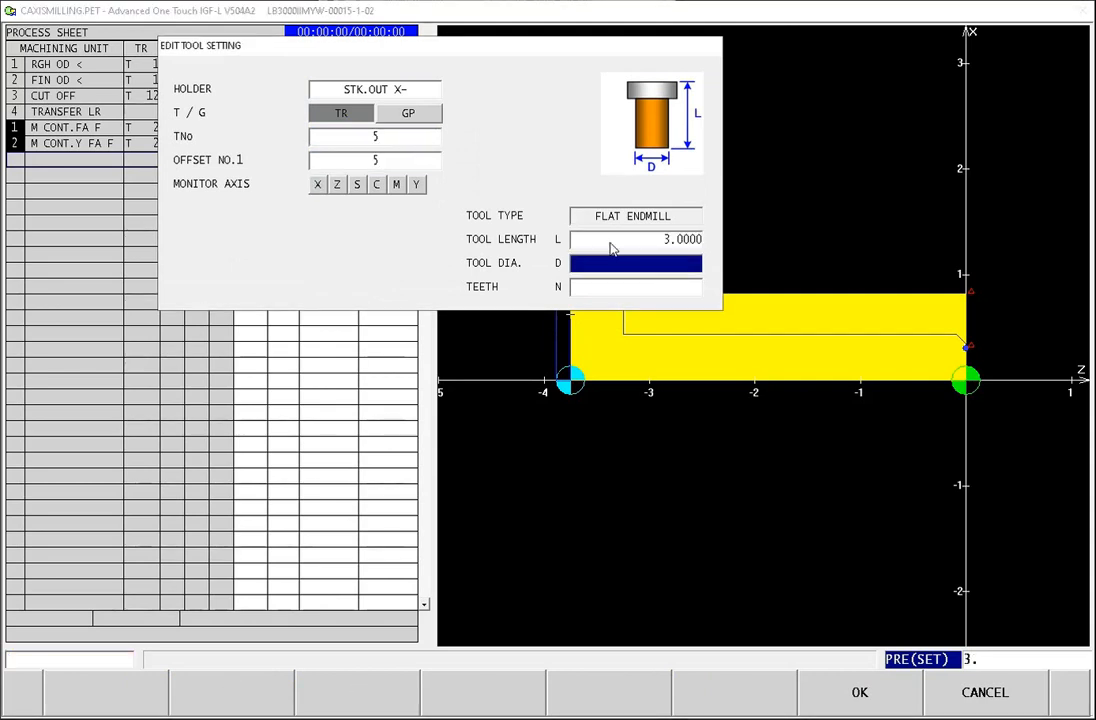
{"action": "type", "text": ".5"}
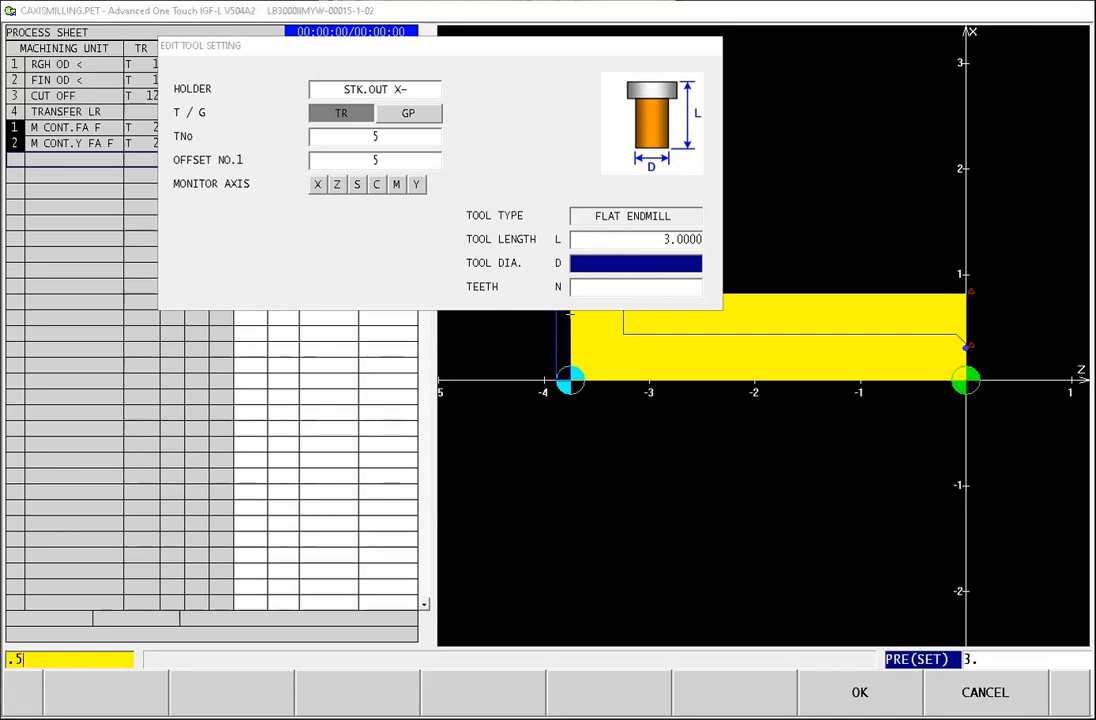
{"action": "key", "text": "Return"}
{"action": "type", "text": "4"}
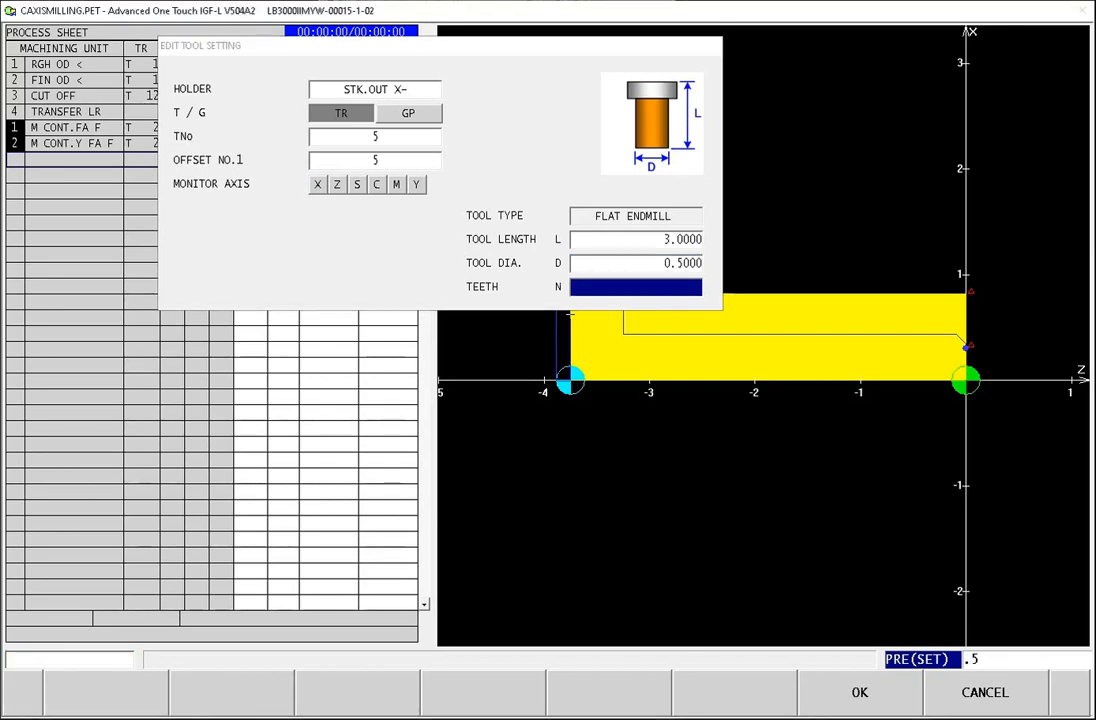
{"action": "key", "text": "Return"}
{"action": "left_click", "coordinate": [860, 692]}
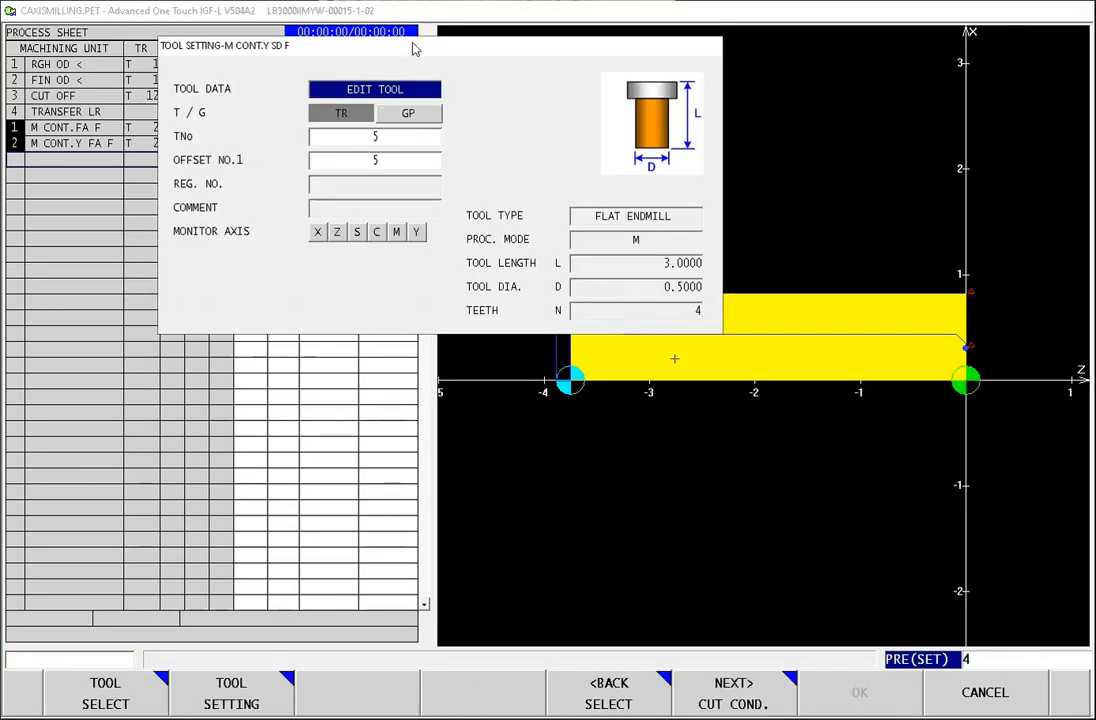
Step: Keep the preset cutting conditions and set the side contour's cut end point EX to 0.6875
{"action": "left_click", "coordinate": [745, 700]}
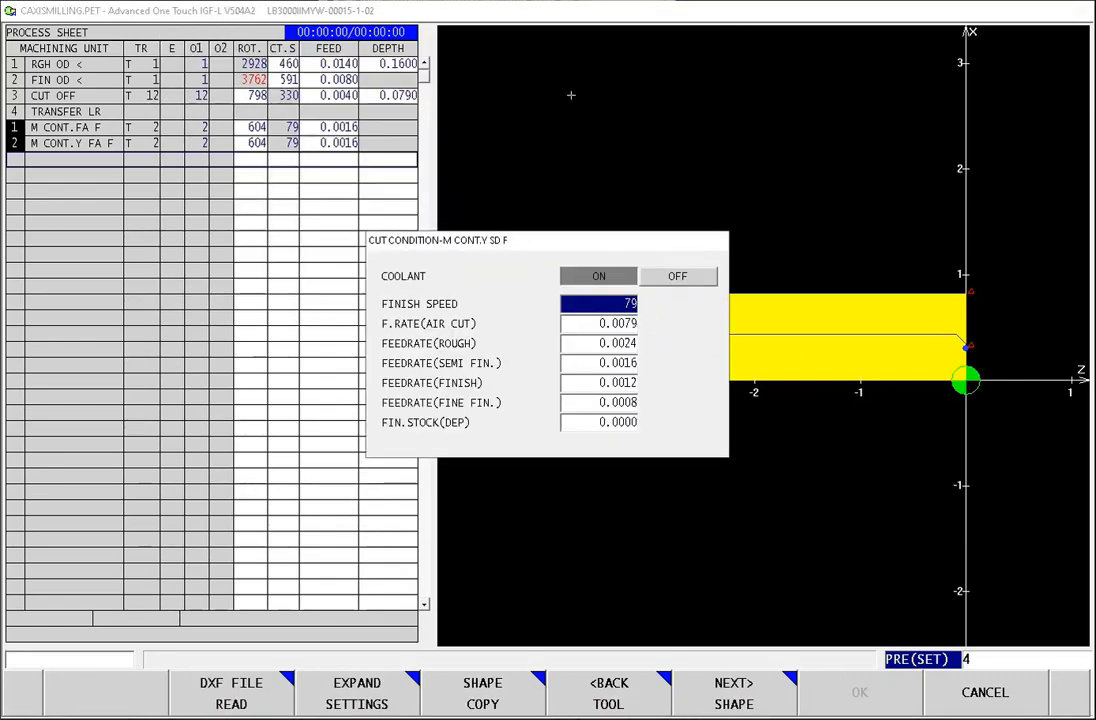
{"action": "left_click", "coordinate": [745, 705]}
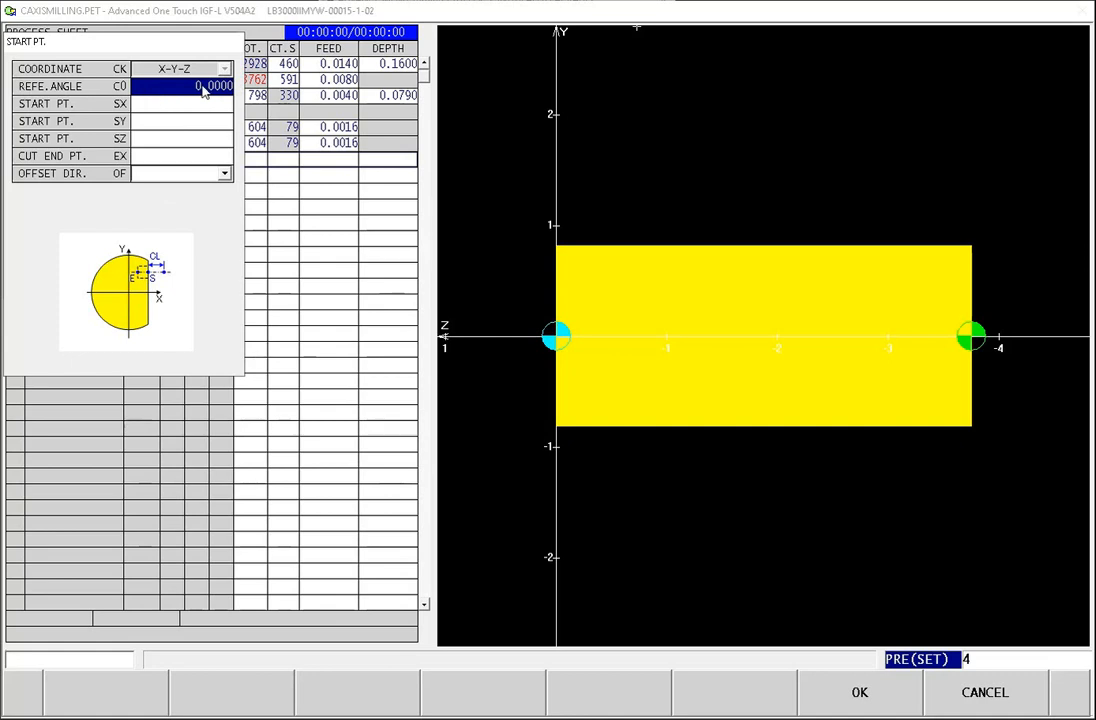
{"action": "left_click", "coordinate": [176, 103]}
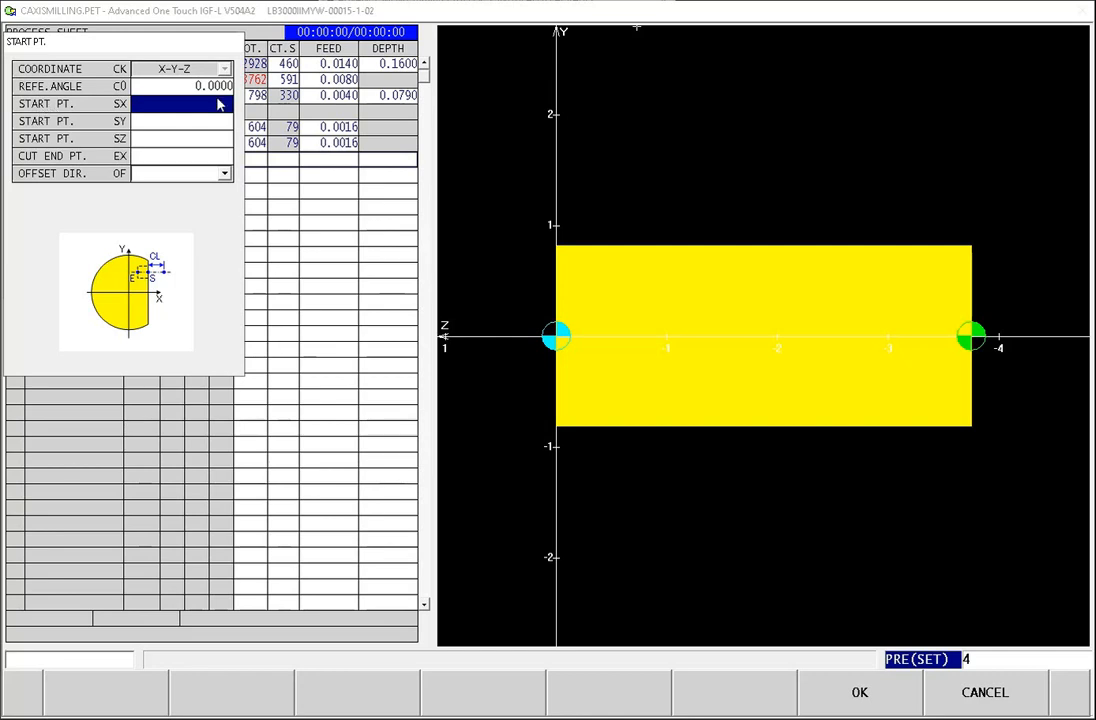
{"action": "left_click", "coordinate": [174, 157]}
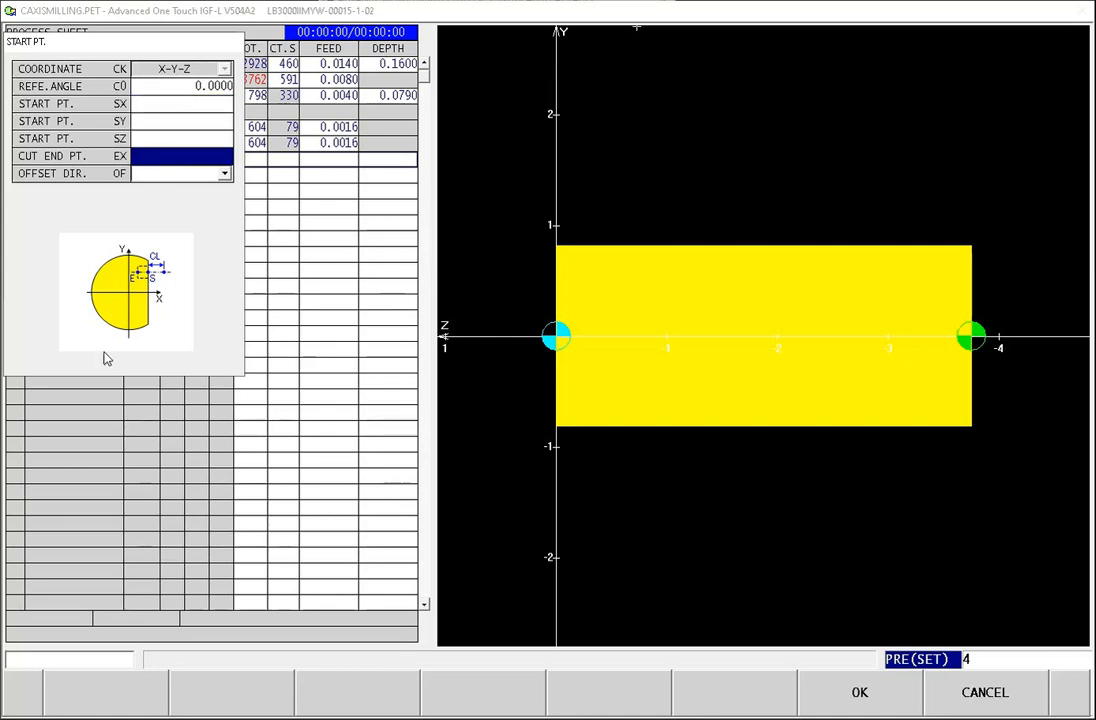
{"action": "type", "text": ".6875"}
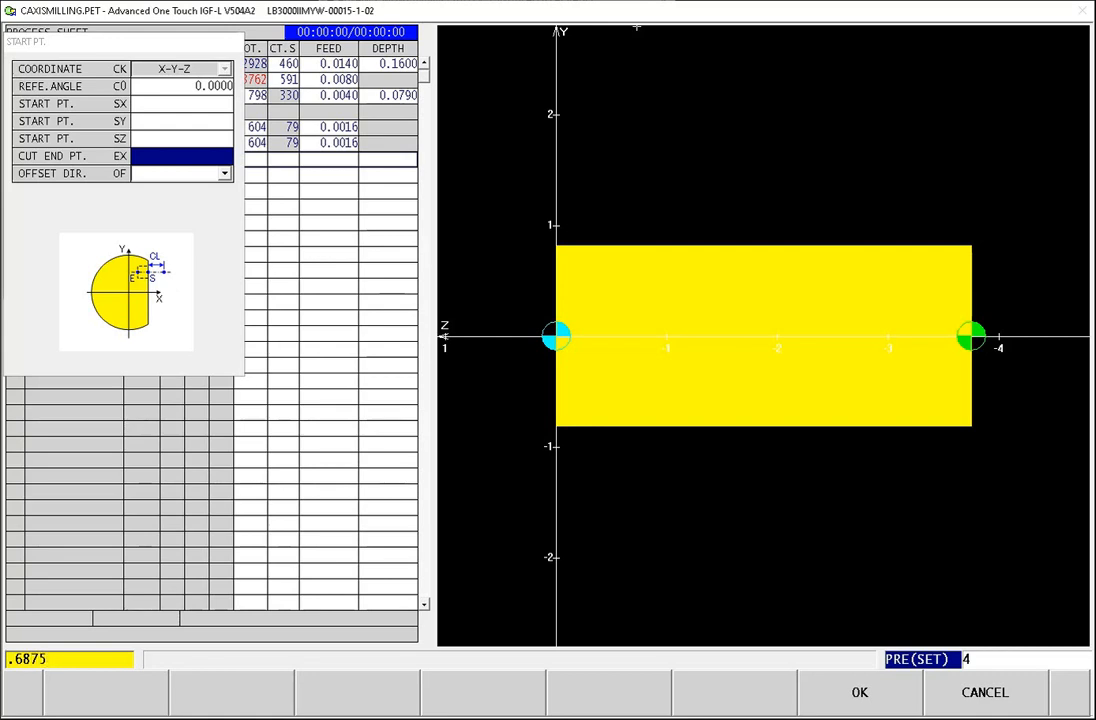
{"action": "key", "text": "Return"}
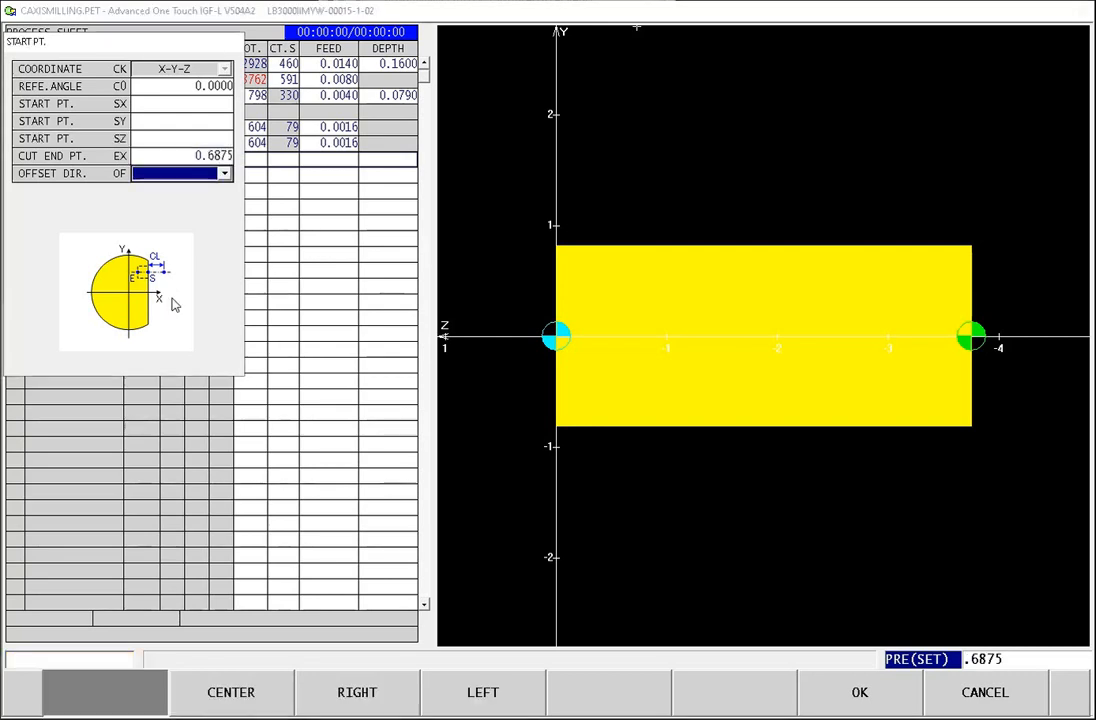
Step: Set the side contour's start point to SX 1, SY 0.6875 and SZ -0.25
{"action": "left_click", "coordinate": [205, 110]}
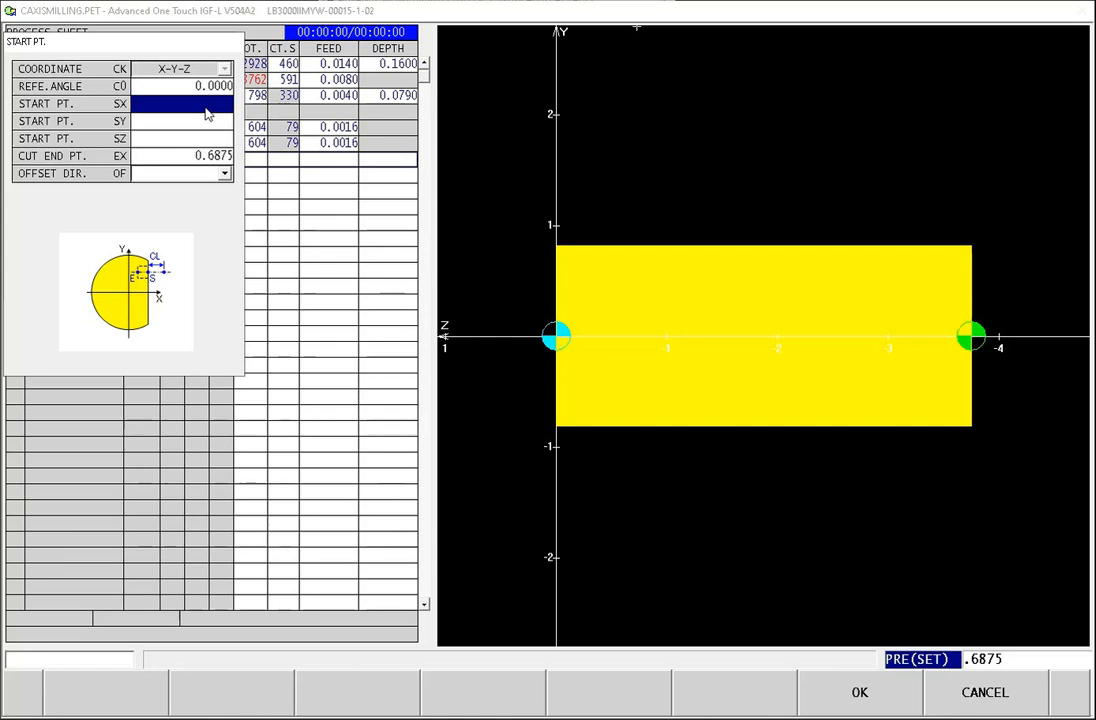
{"action": "type", "text": "1"}
{"action": "key", "text": "Return"}
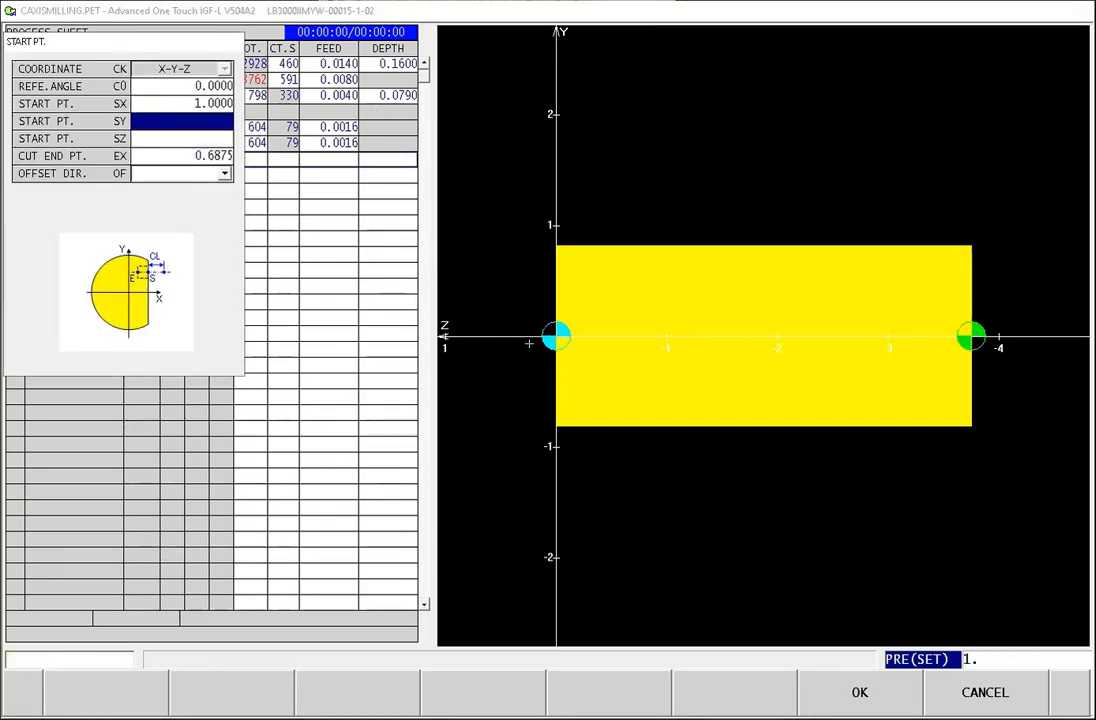
{"action": "type", "text": ".6875"}
{"action": "key", "text": "Return"}
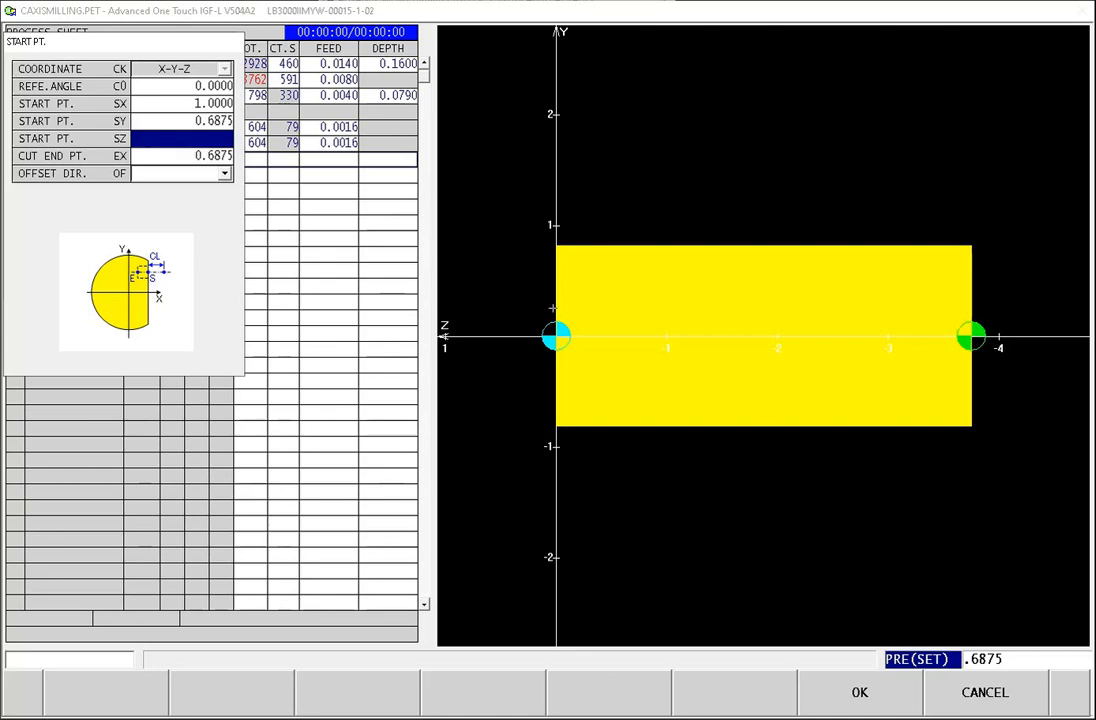
{"action": "type", "text": "-.25"}
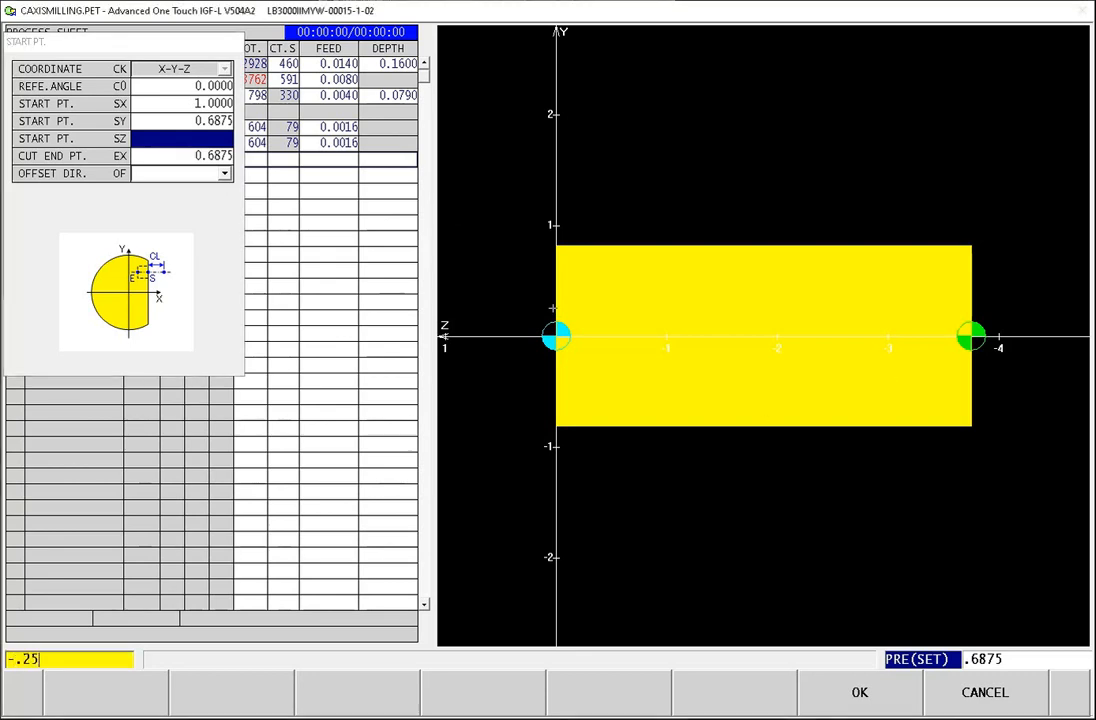
{"action": "key", "text": "Return"}
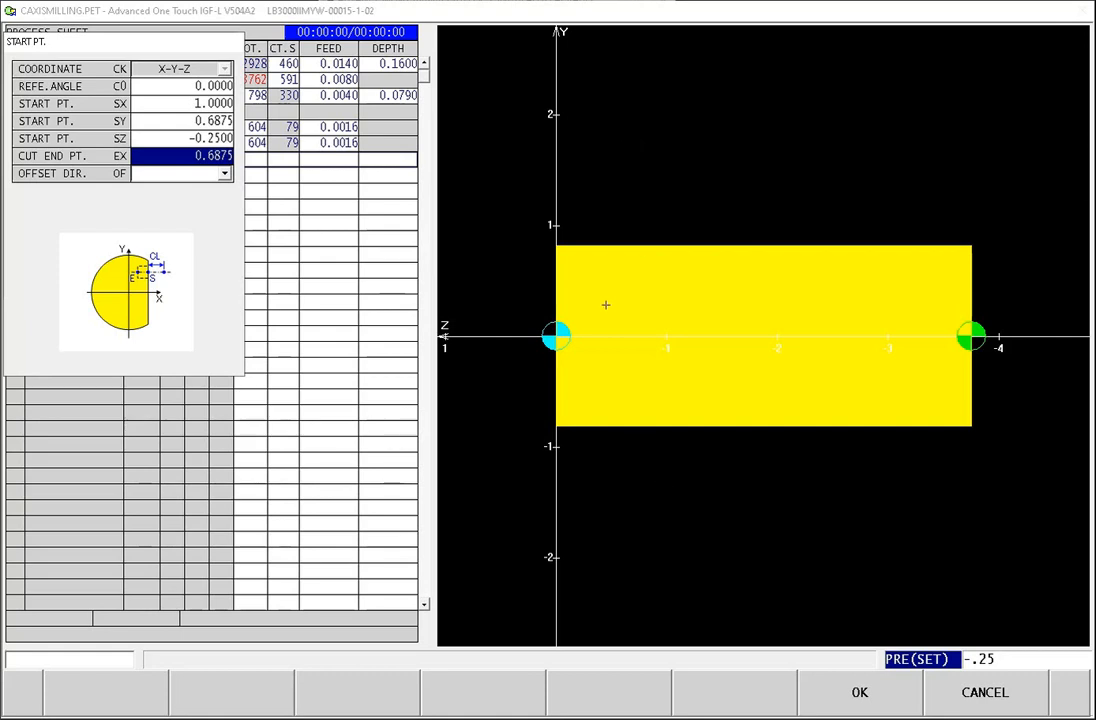
Step: Set the offset direction to CENTER and accept the side contour's start point
{"action": "key", "text": "Return"}
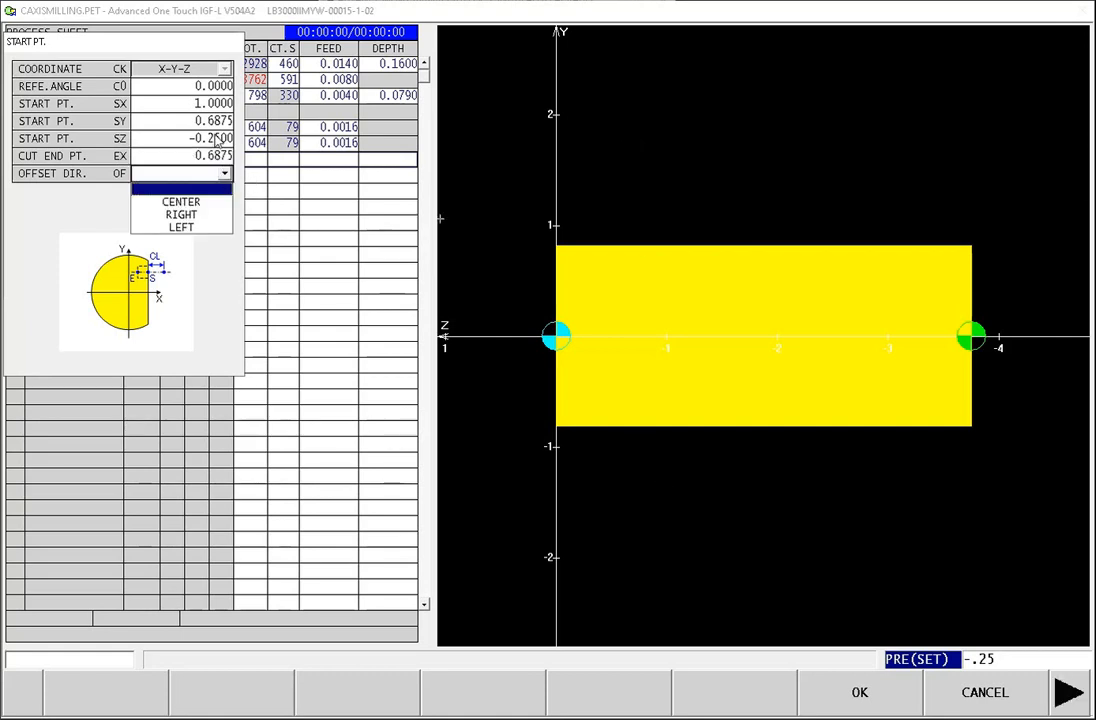
{"action": "key", "text": "Down"}
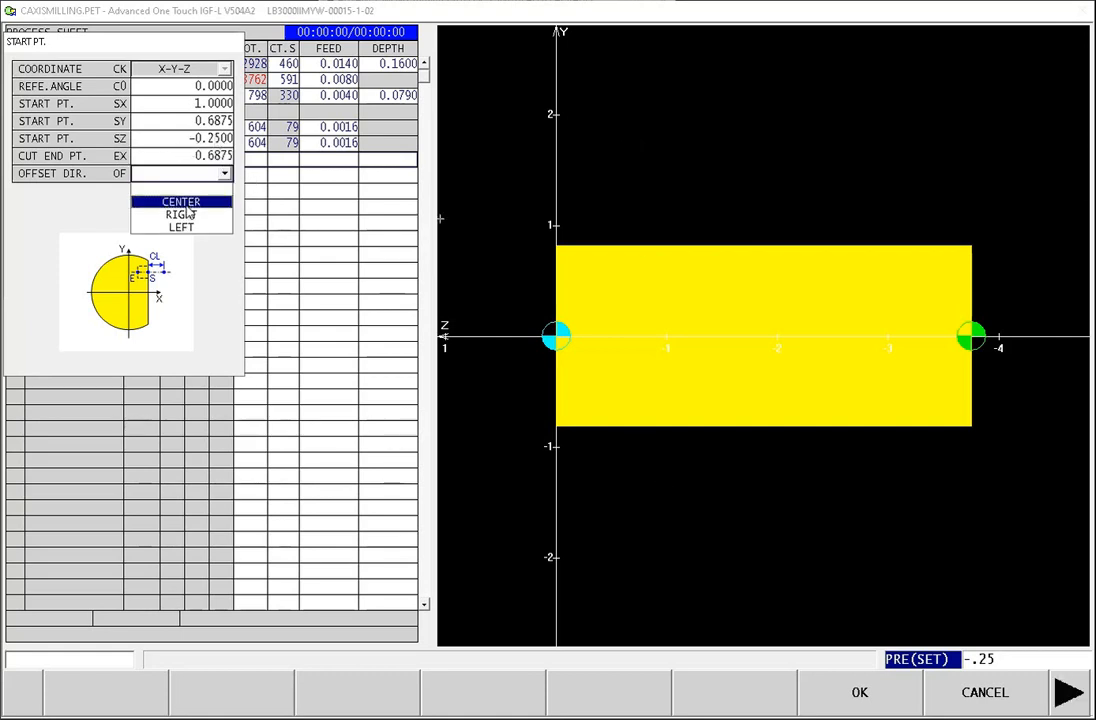
{"action": "key", "text": "Return"}
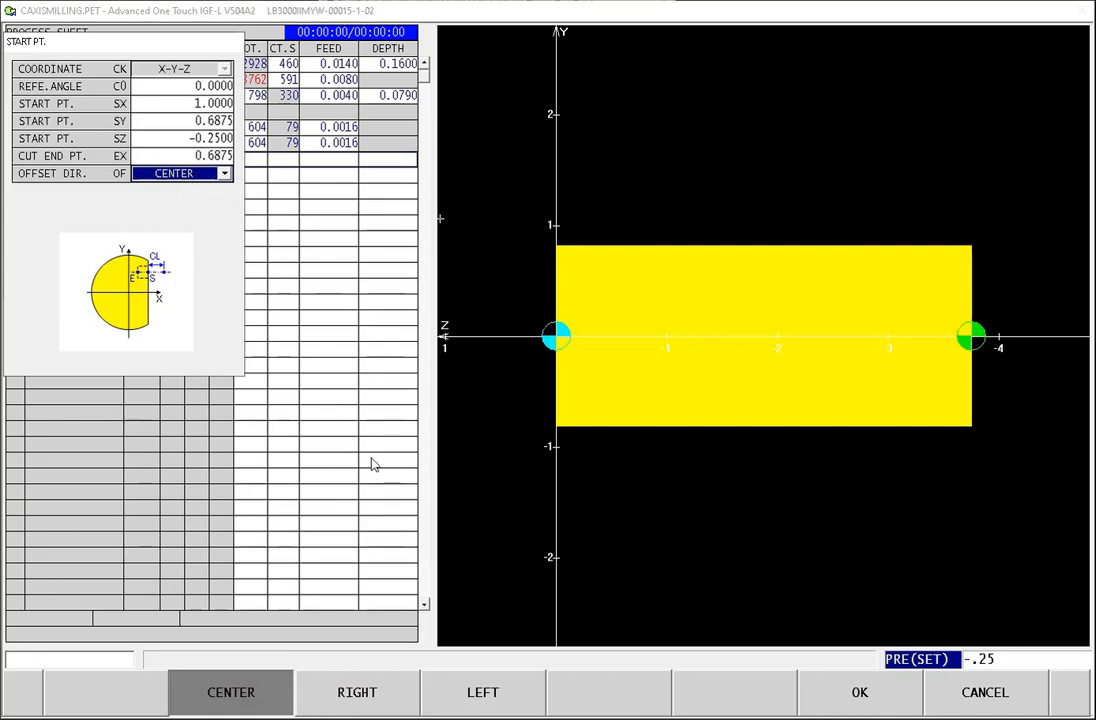
{"action": "key", "text": "Return"}
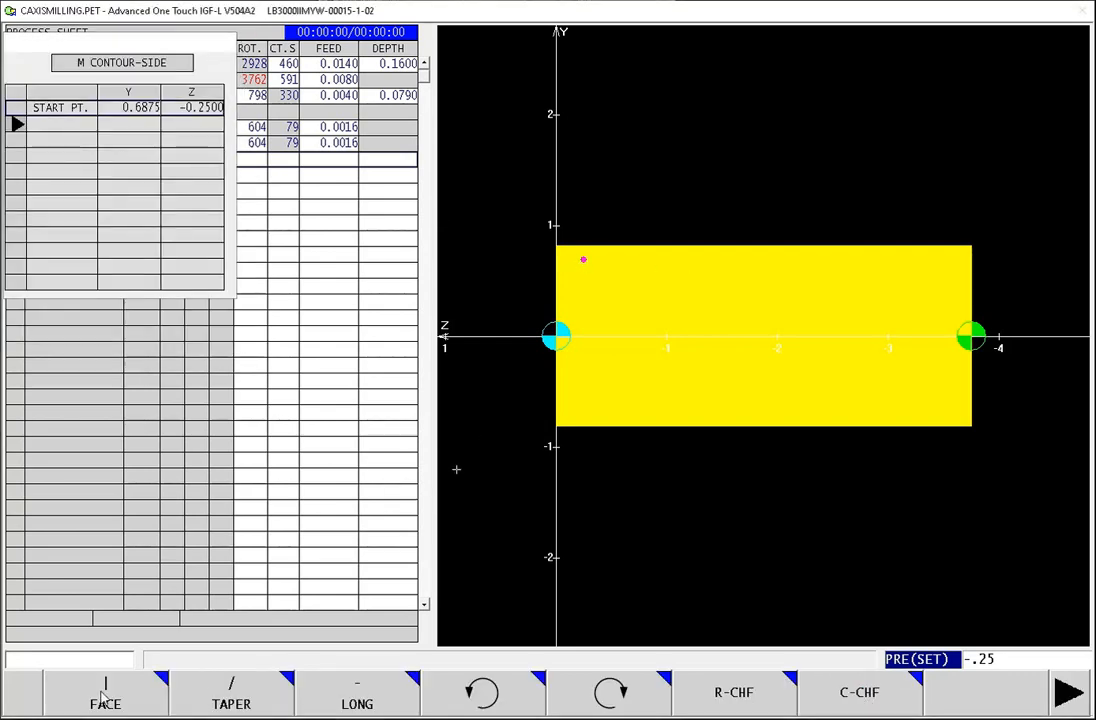
Step: Add a FACE element to the side contour with end point Y -0.6875 and finish the contour shape
{"action": "key", "text": "F1"}
{"action": "type", "text": "-.6875"}
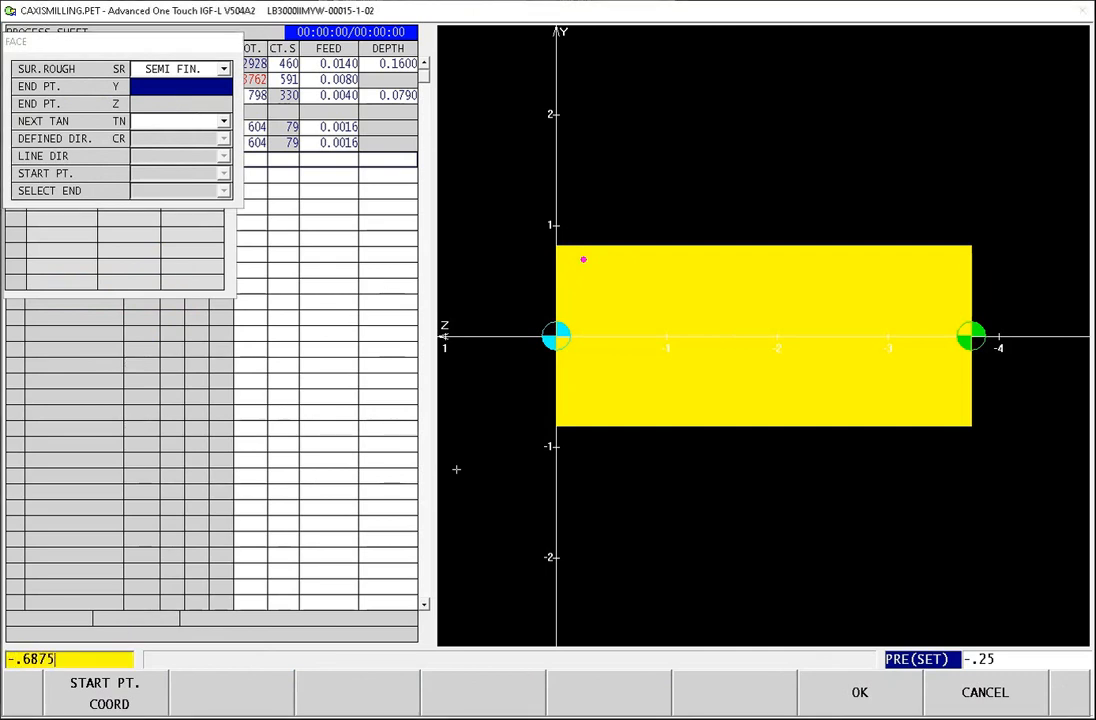
{"action": "key", "text": "Return"}
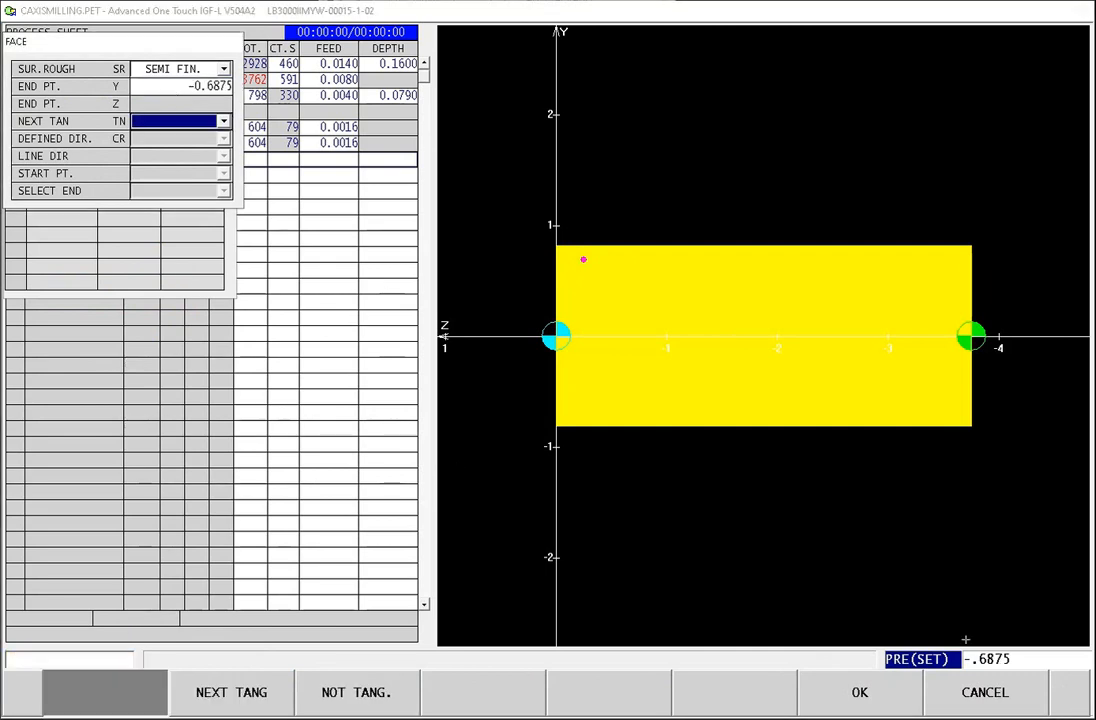
{"action": "left_click", "coordinate": [865, 692]}
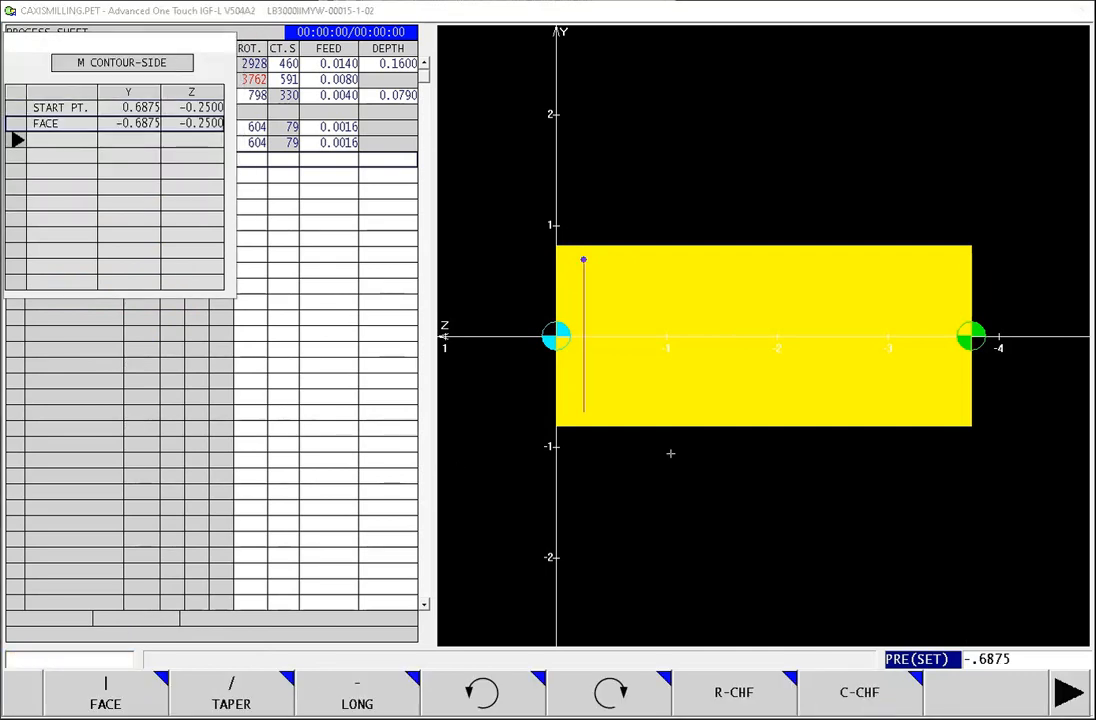
{"action": "left_click", "coordinate": [1064, 699]}
{"action": "left_click", "coordinate": [764, 702]}
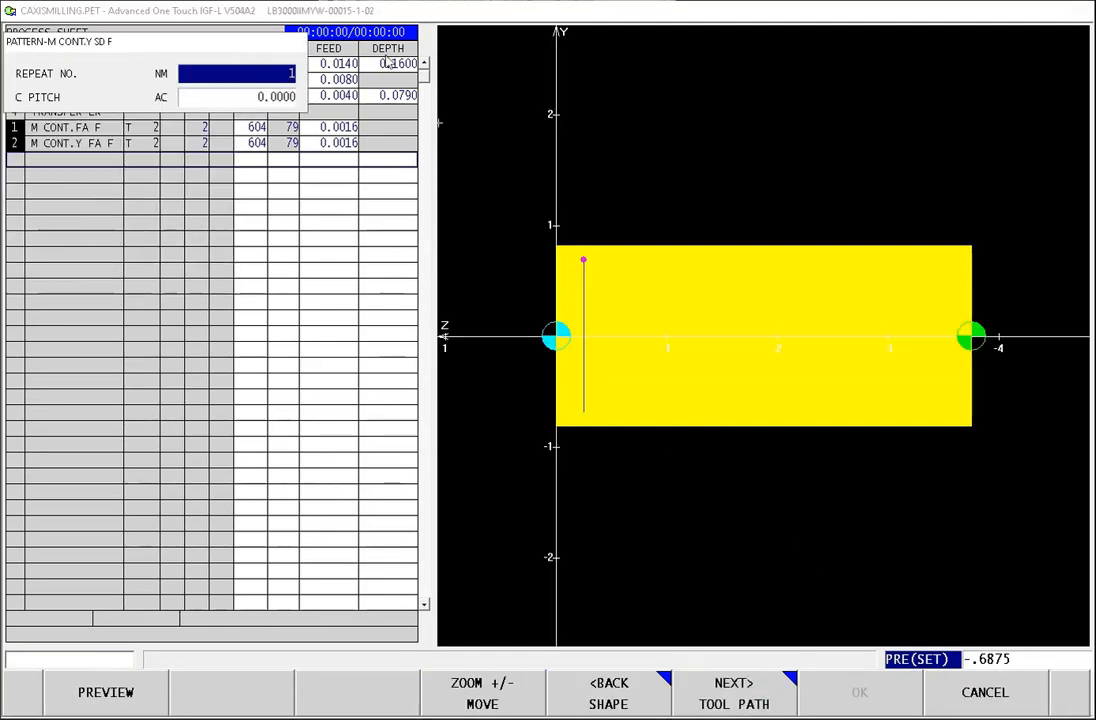
Step: Set the side contour's pattern to 6 repeats at a C pitch of 60, and accept it with approach and escape NONE
{"action": "type", "text": "6"}
{"action": "key", "text": "Return"}
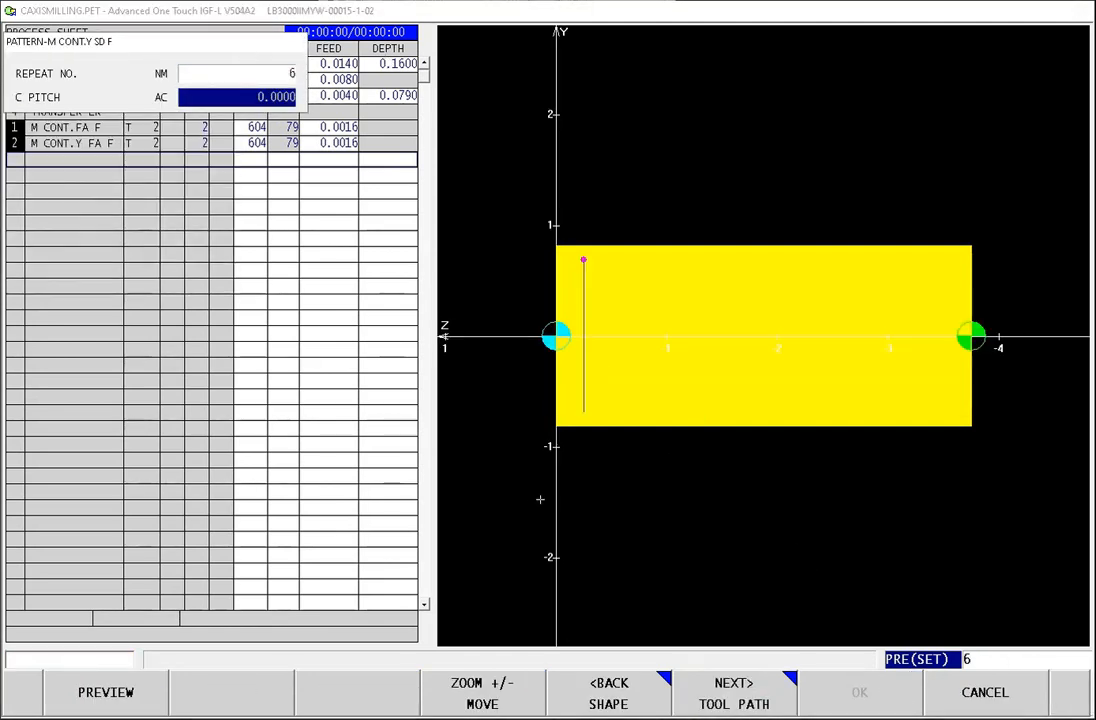
{"action": "type", "text": "60"}
{"action": "key", "text": "Return"}
{"action": "left_click", "coordinate": [752, 700]}
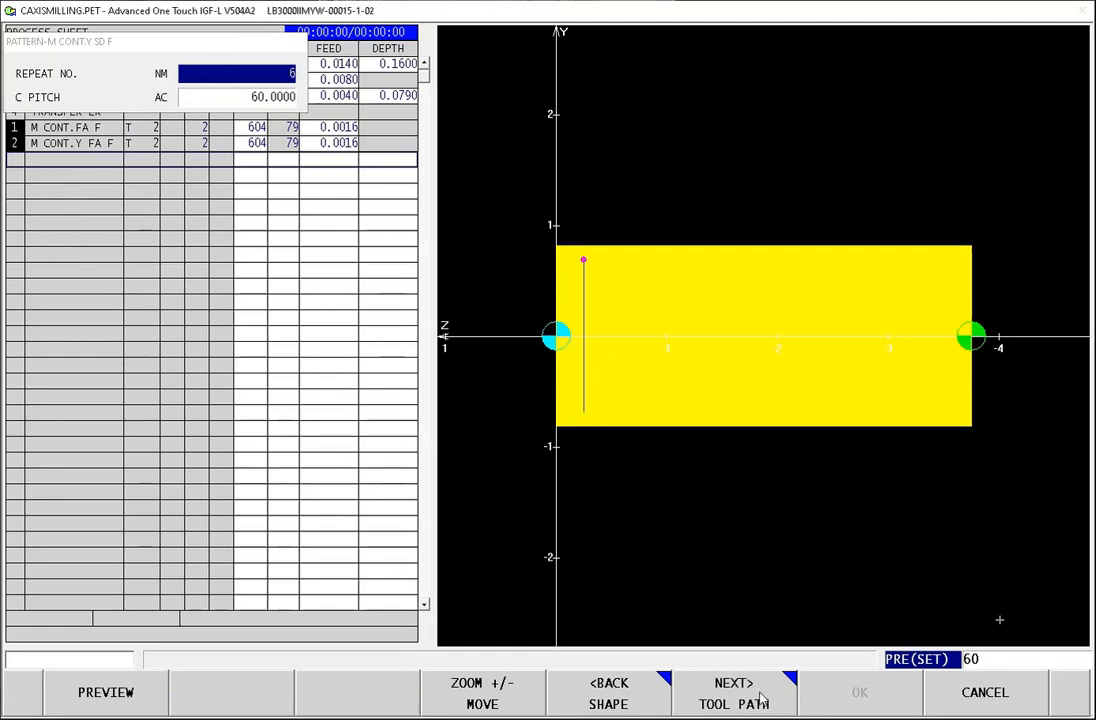
{"action": "left_click", "coordinate": [741, 704]}
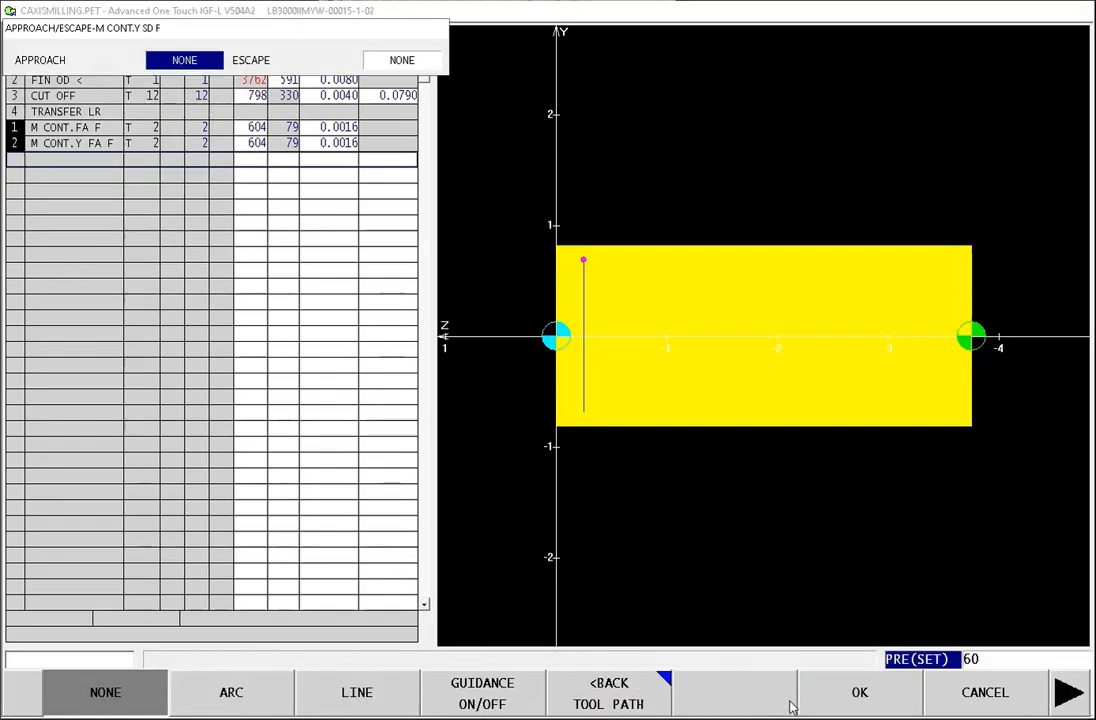
{"action": "left_click", "coordinate": [857, 704]}
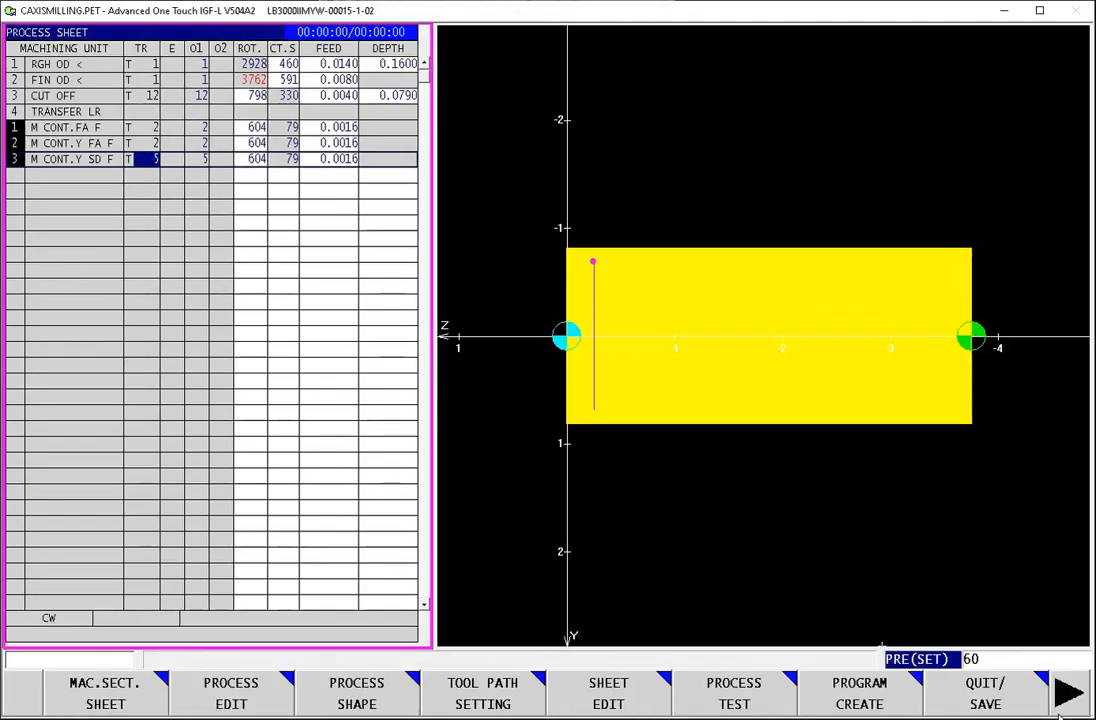
Step: Run the process test of the Y-axis side contour with the second spindle displayed, and quit the test
{"action": "left_click", "coordinate": [752, 694]}
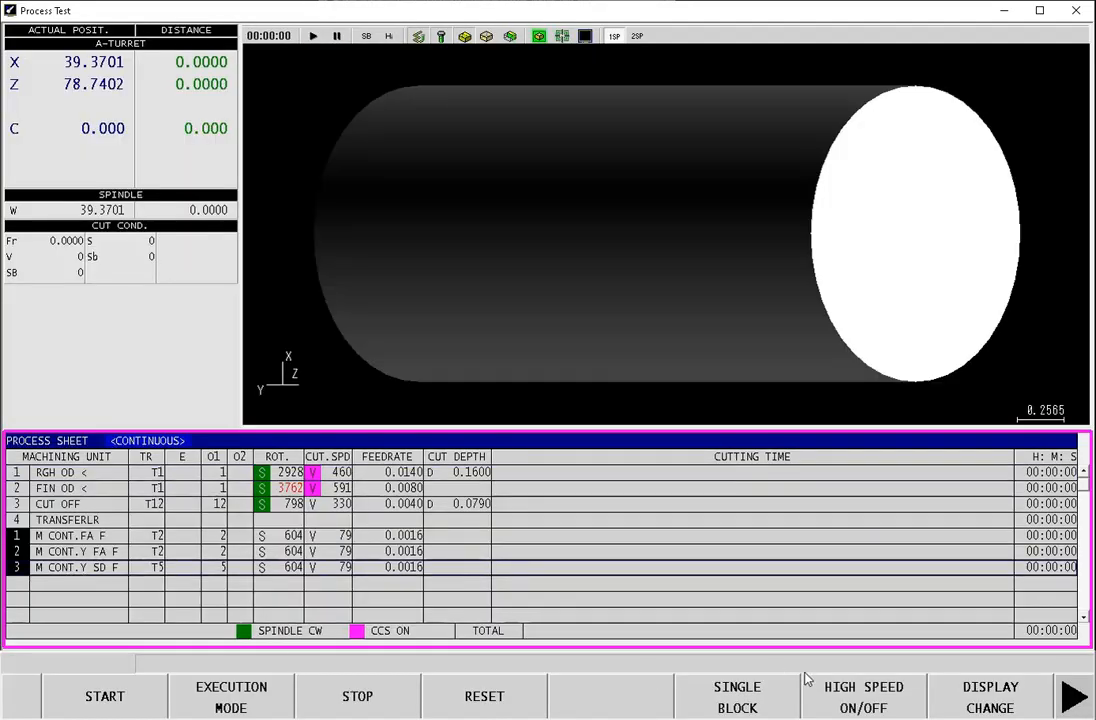
{"action": "left_click", "coordinate": [978, 705]}
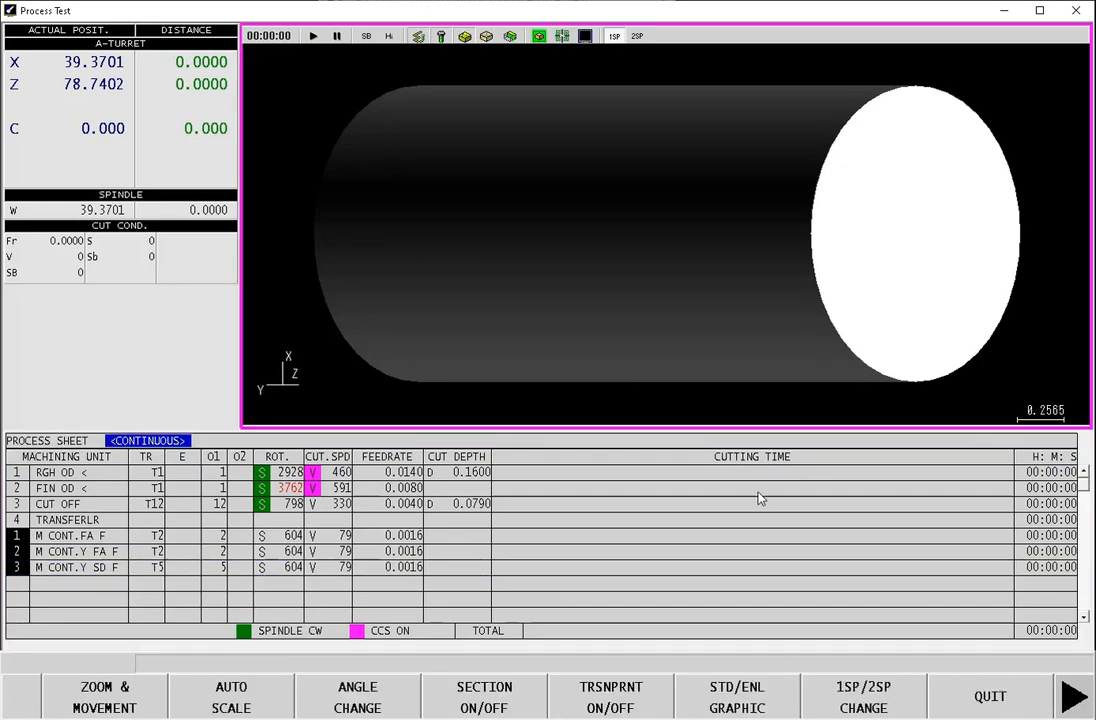
{"action": "left_click", "coordinate": [876, 705]}
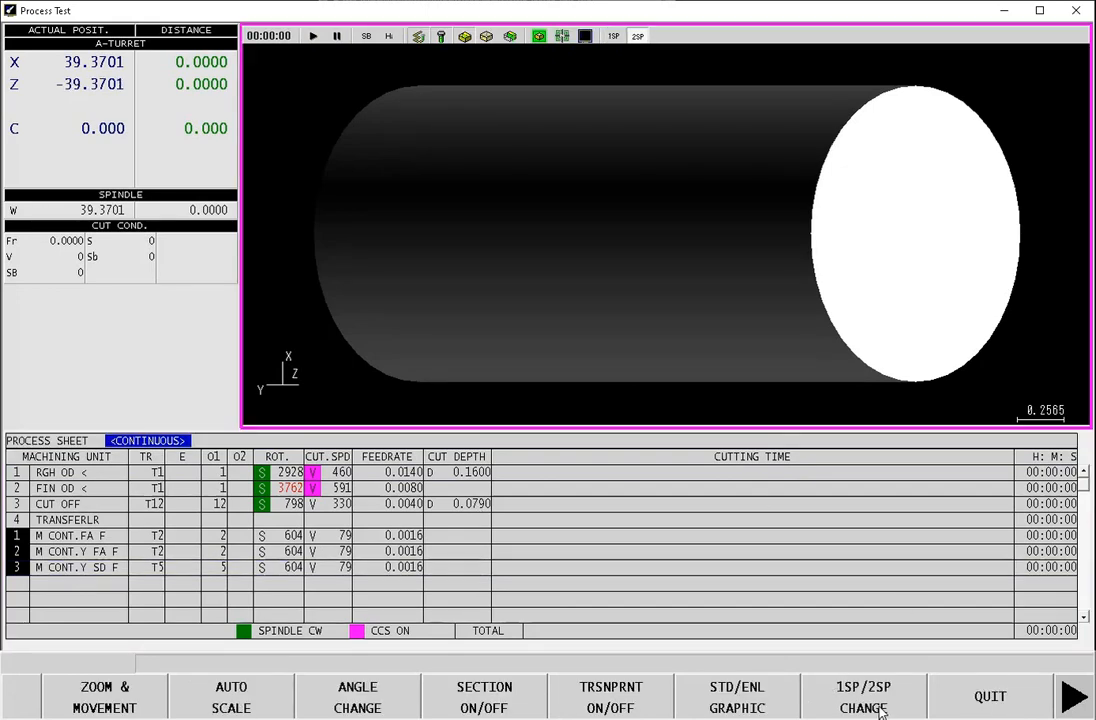
{"action": "left_click", "coordinate": [950, 698]}
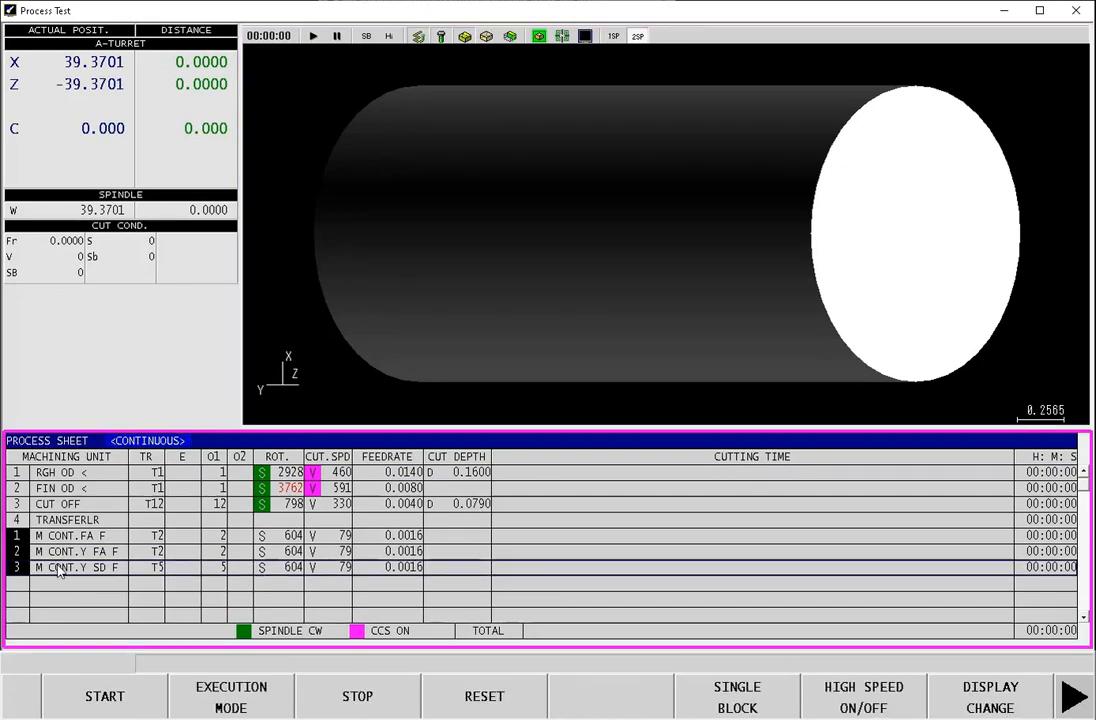
{"action": "left_click", "coordinate": [112, 705]}
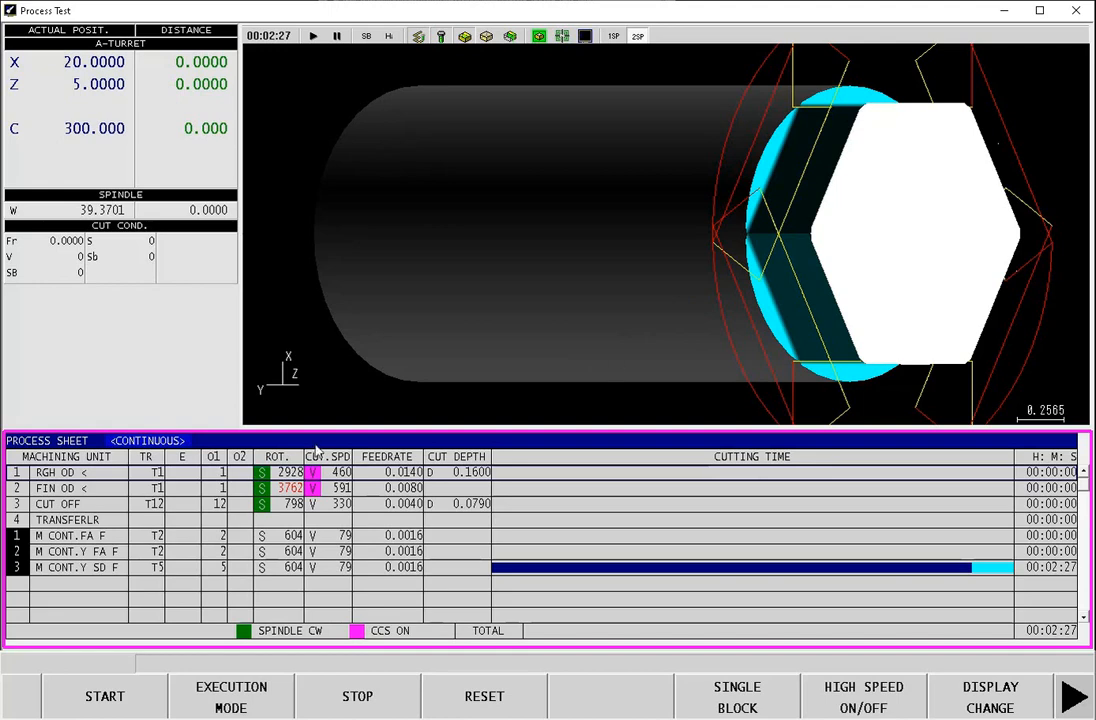
{"action": "left_click", "coordinate": [995, 695]}
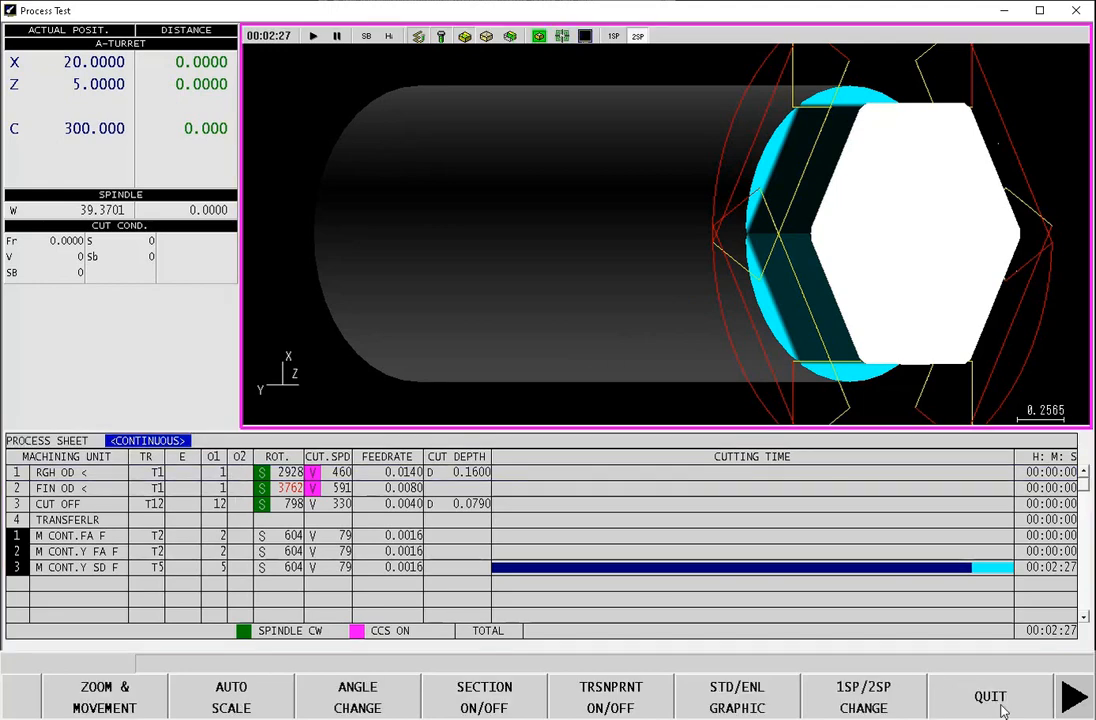
{"action": "left_click", "coordinate": [993, 705]}
{"action": "left_click", "coordinate": [1003, 692]}
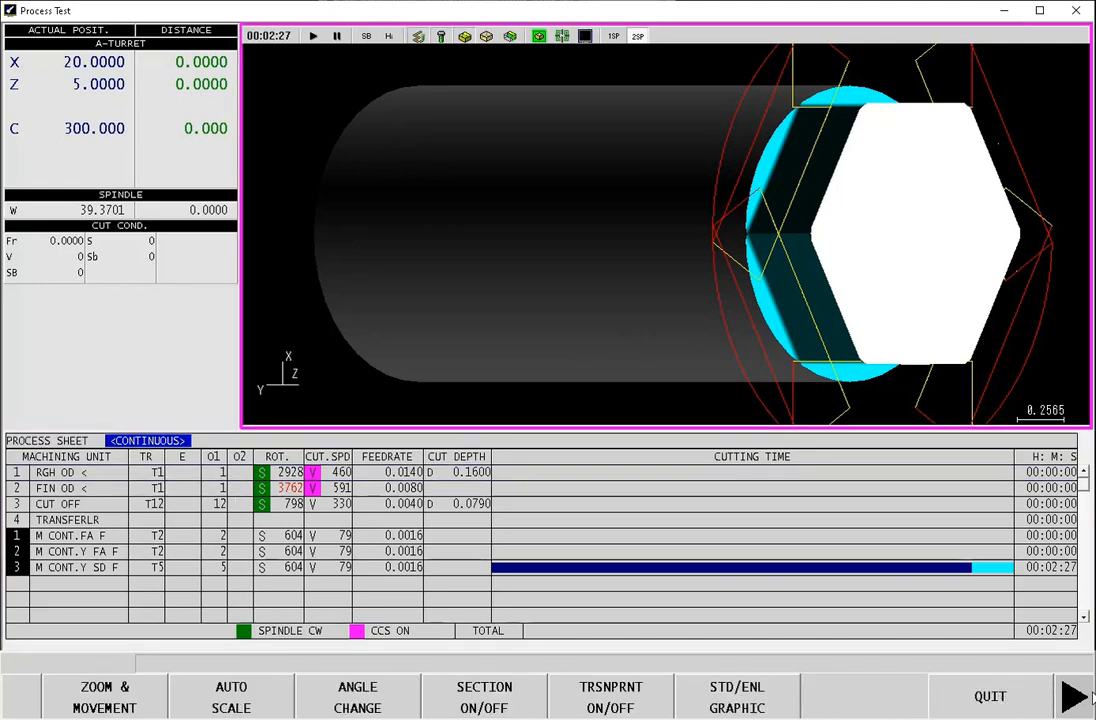
{"action": "left_click", "coordinate": [1070, 697]}
{"action": "left_click", "coordinate": [1075, 700]}
{"action": "left_click", "coordinate": [1075, 700]}
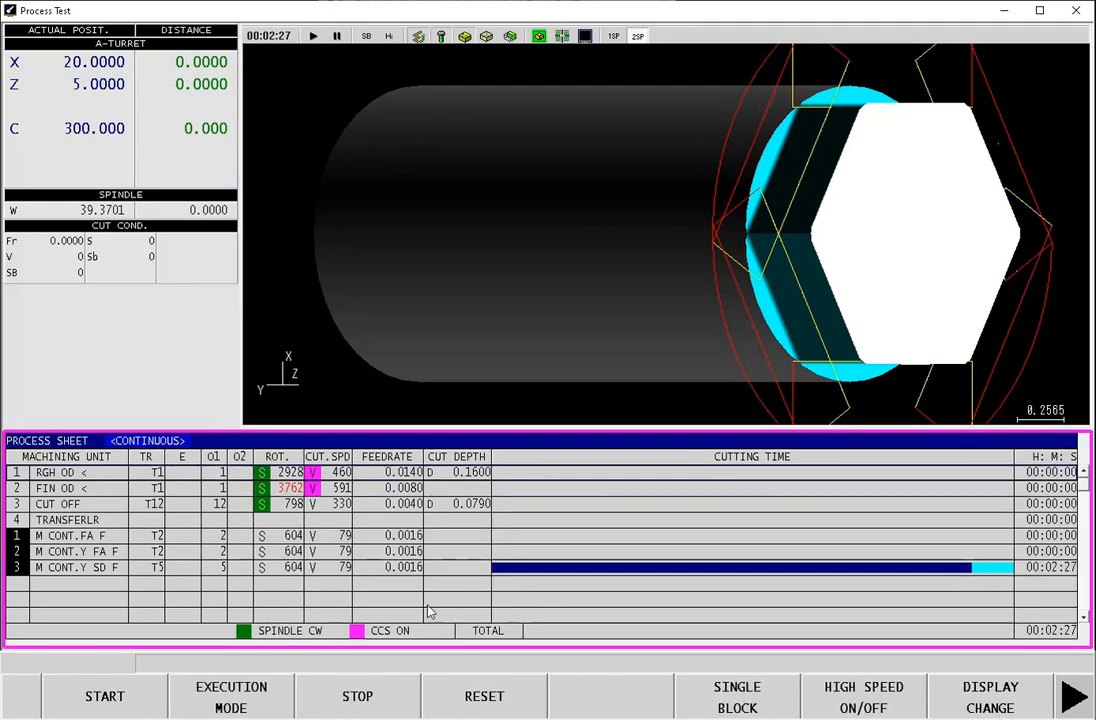
{"action": "left_click", "coordinate": [993, 697]}
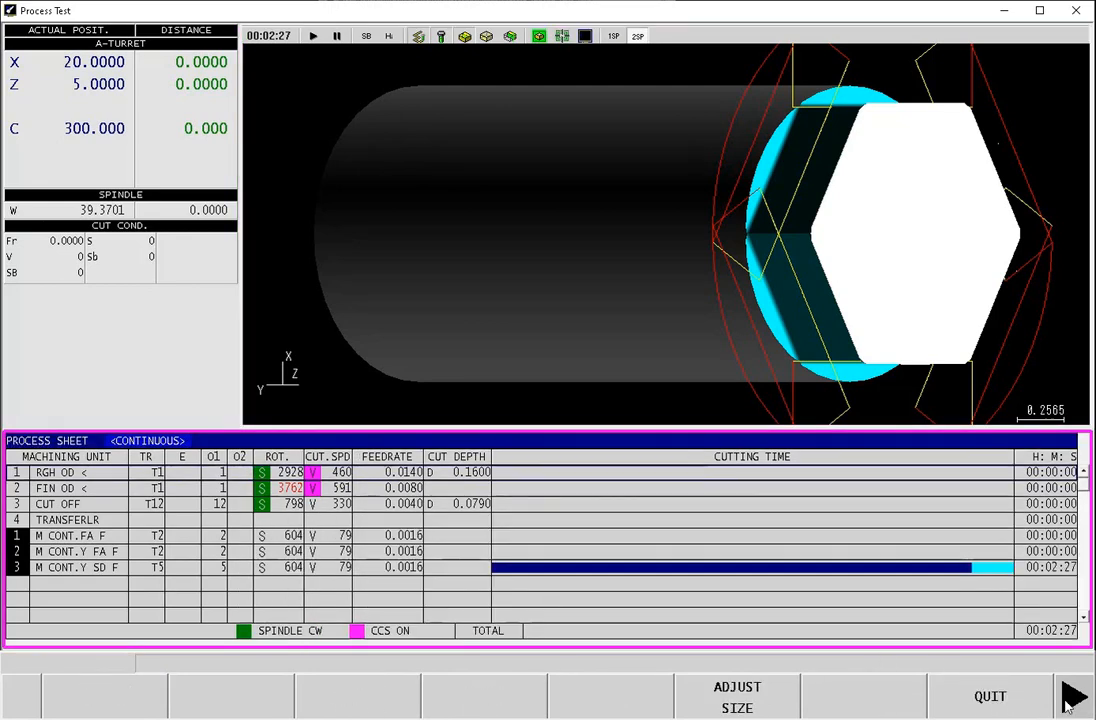
{"action": "left_click", "coordinate": [995, 697]}
Step: Add a C-axis side centering drill process in the empty row below the Y-axis side contour
{"action": "left_click", "coordinate": [78, 177]}
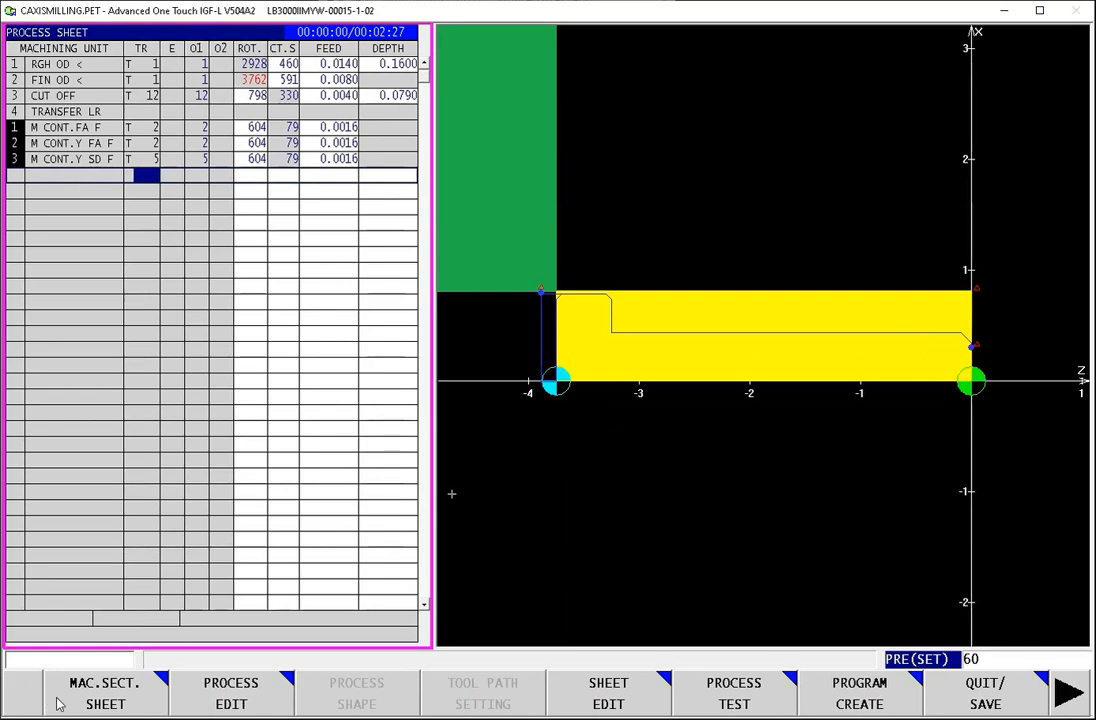
{"action": "left_click", "coordinate": [259, 705]}
{"action": "left_click", "coordinate": [238, 708]}
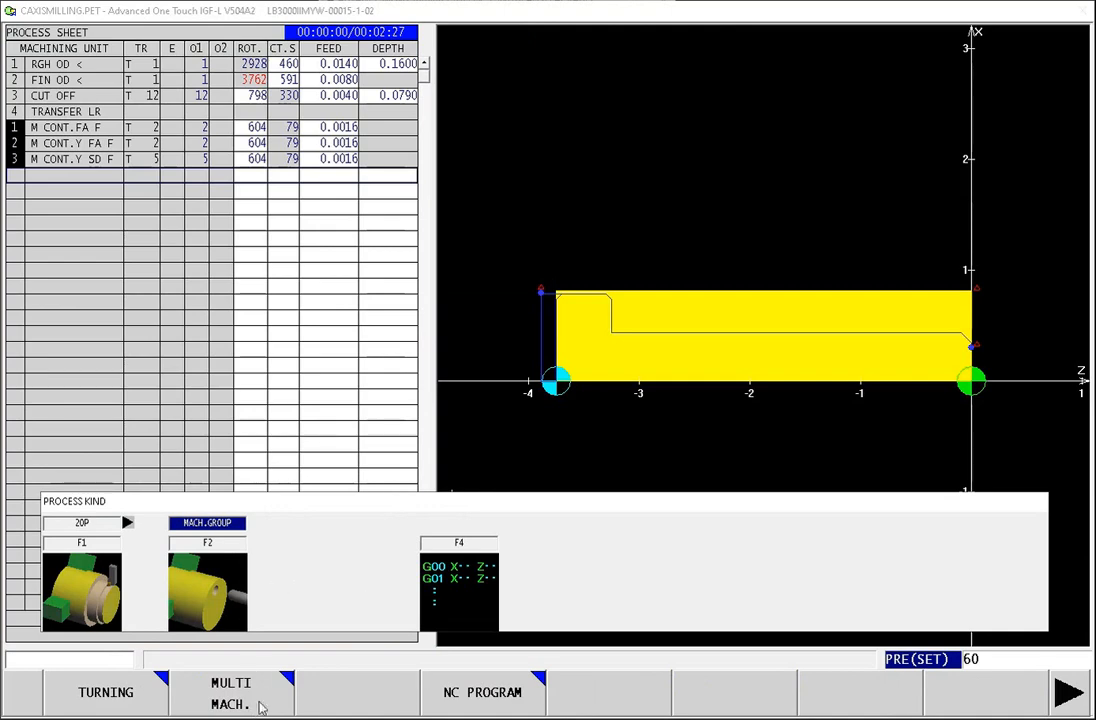
{"action": "left_click", "coordinate": [235, 700]}
{"action": "left_click", "coordinate": [70, 703]}
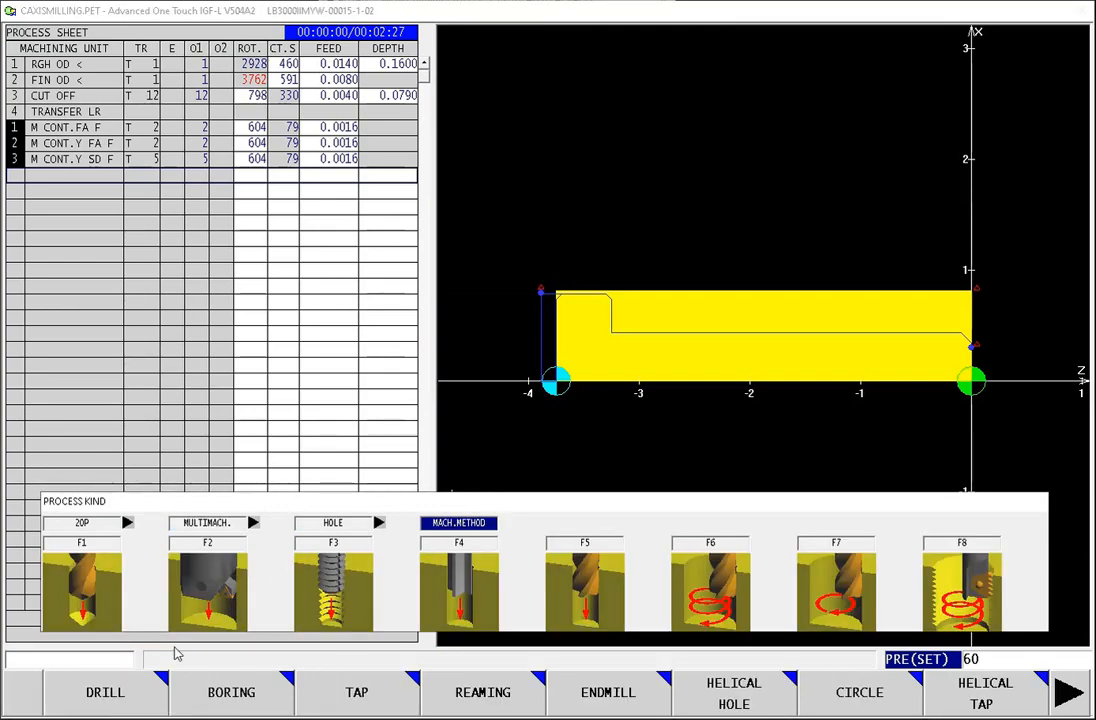
{"action": "left_click", "coordinate": [110, 698]}
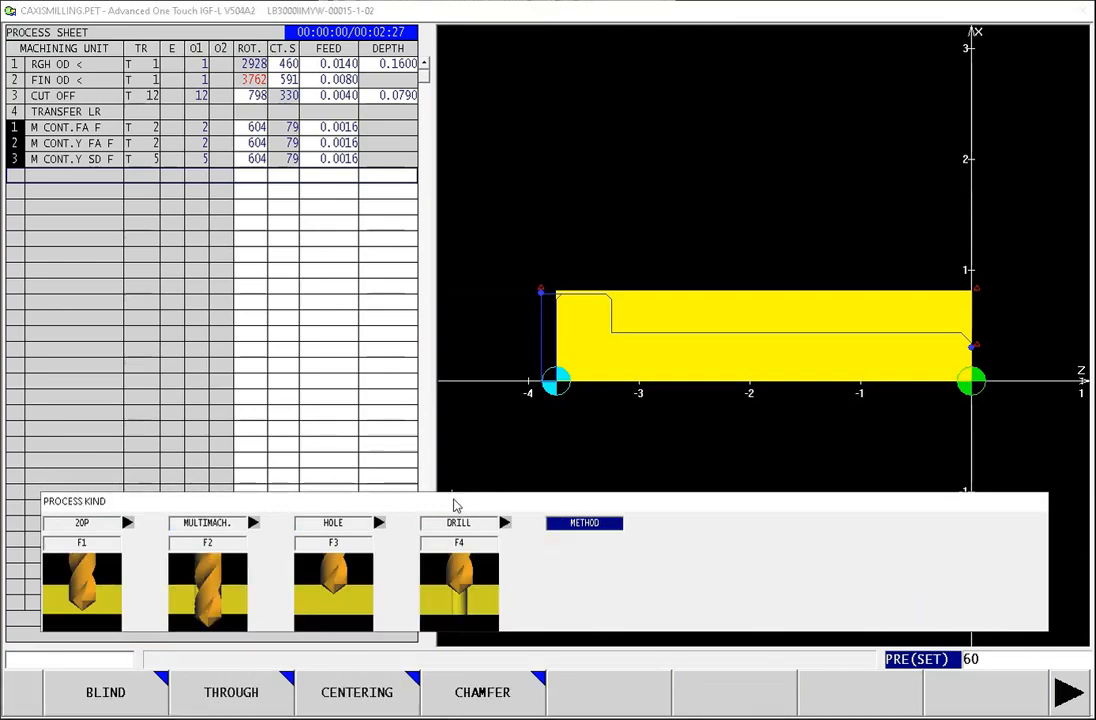
{"action": "left_click", "coordinate": [340, 694]}
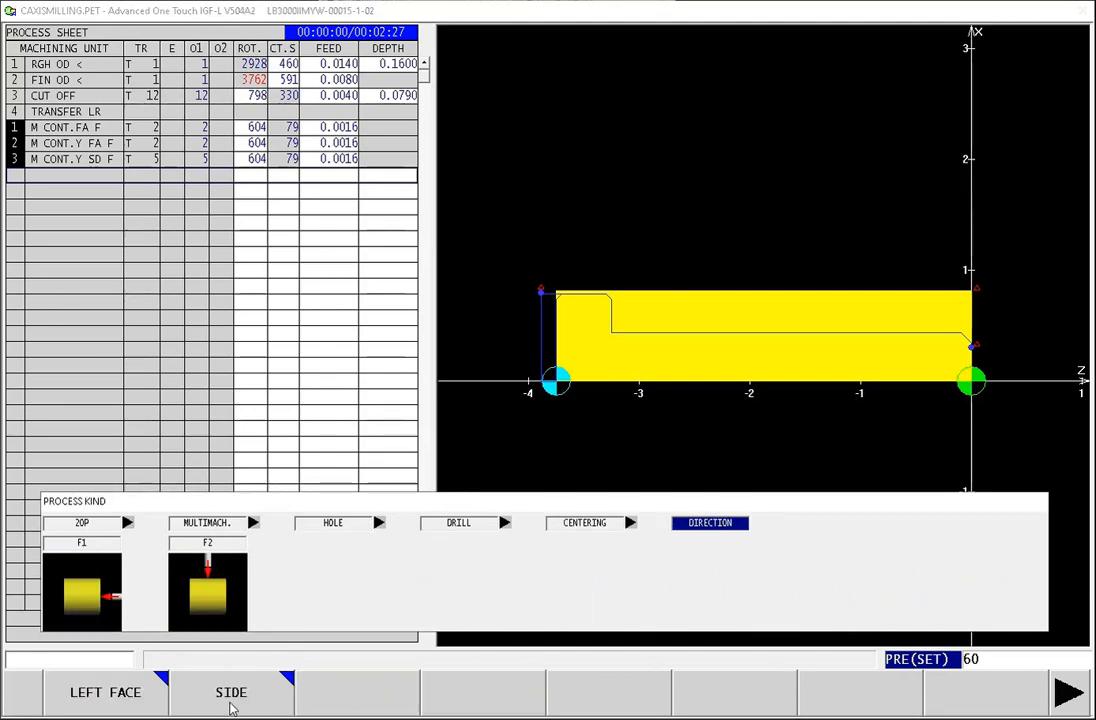
{"action": "left_click", "coordinate": [238, 692]}
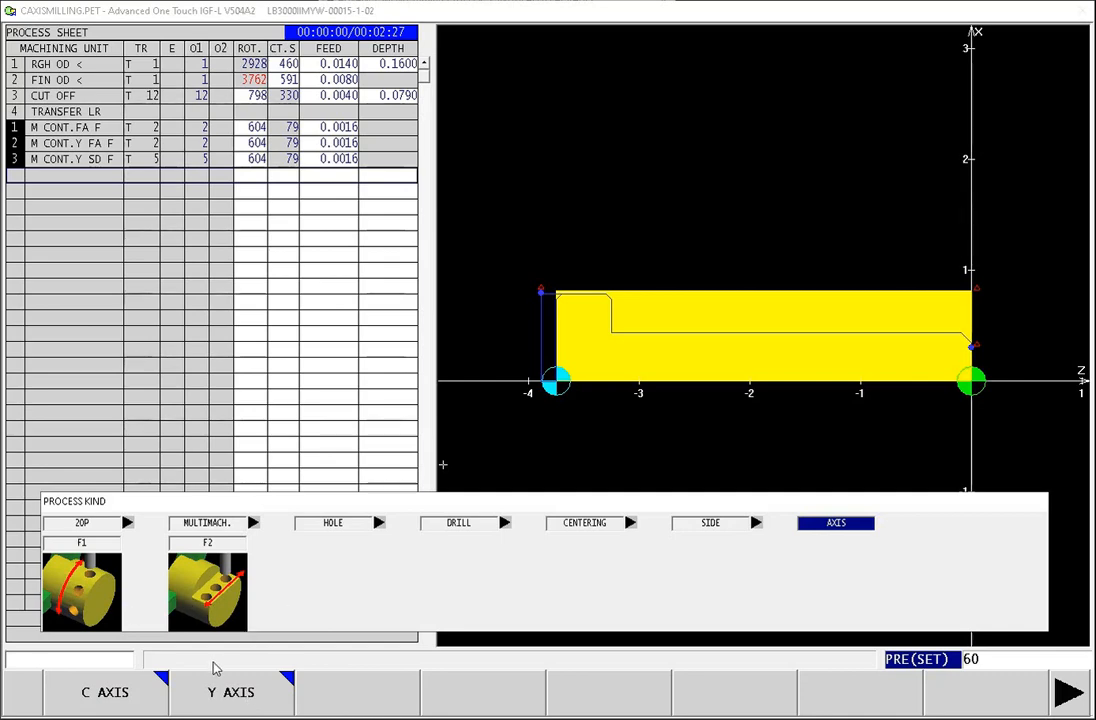
{"action": "left_click", "coordinate": [93, 594]}
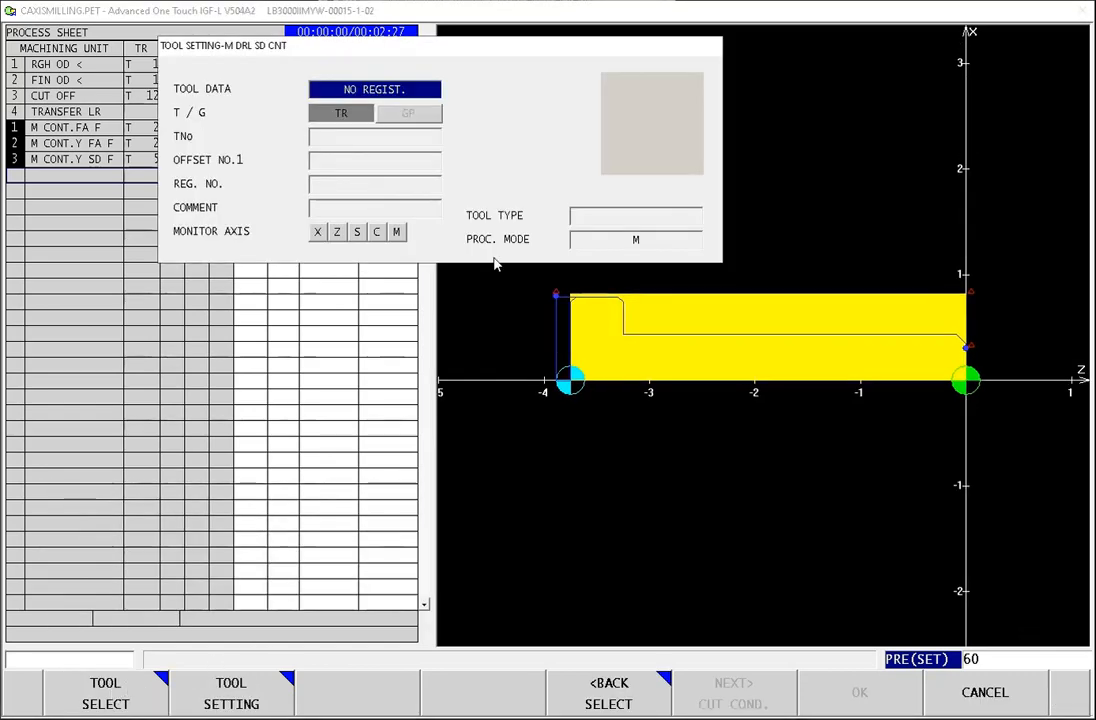
Step: Set up a new center drill with tool number 6 and offset number 6
{"action": "left_click", "coordinate": [222, 692]}
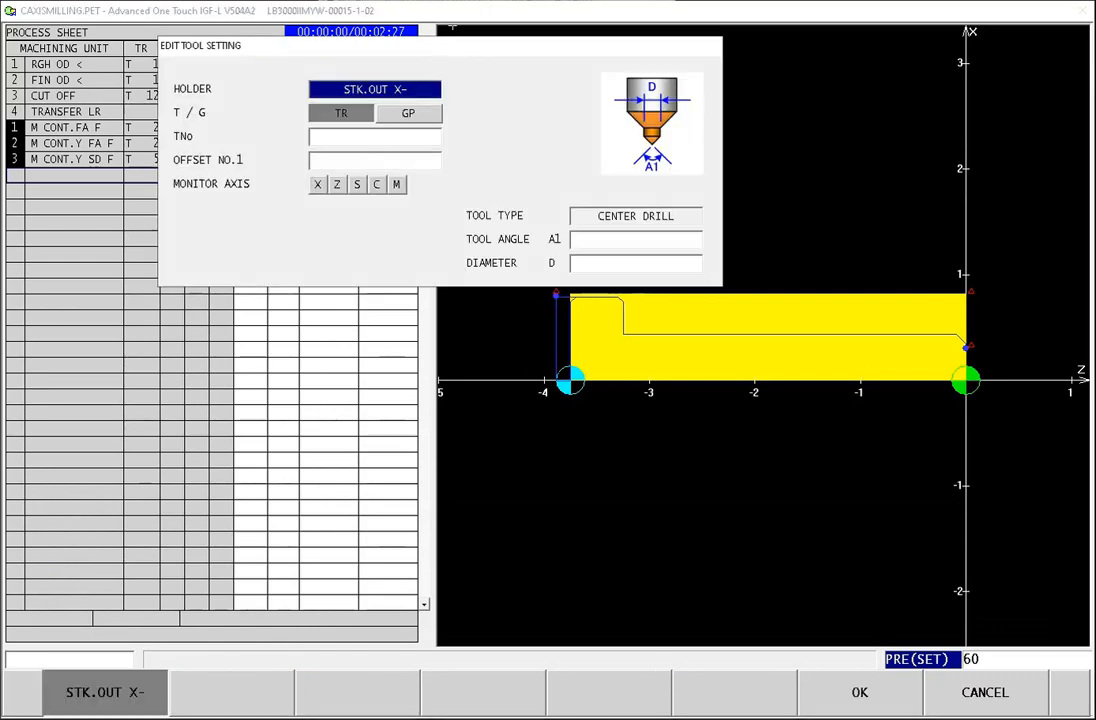
{"action": "left_click", "coordinate": [397, 140]}
{"action": "type", "text": "6"}
{"action": "key", "text": "Return"}
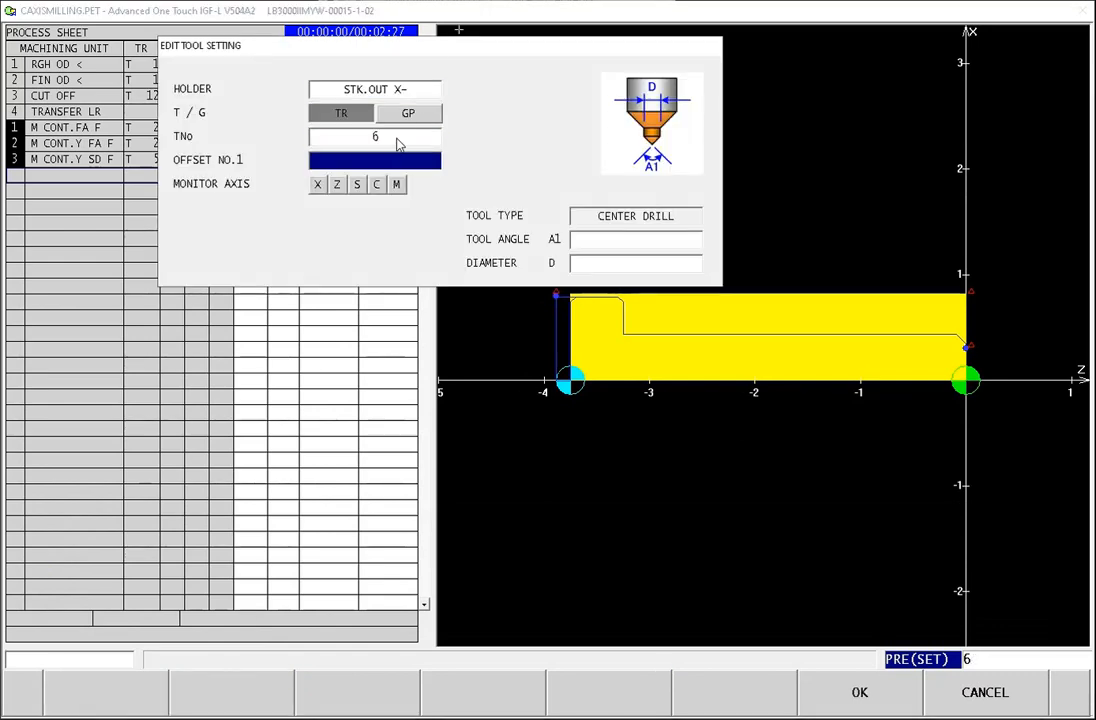
{"action": "type", "text": "6"}
{"action": "key", "text": "Return"}
Step: Set the center drill's tool angle to 90 and its diameter to 0.1875, and accept the tool
{"action": "left_click", "coordinate": [638, 244]}
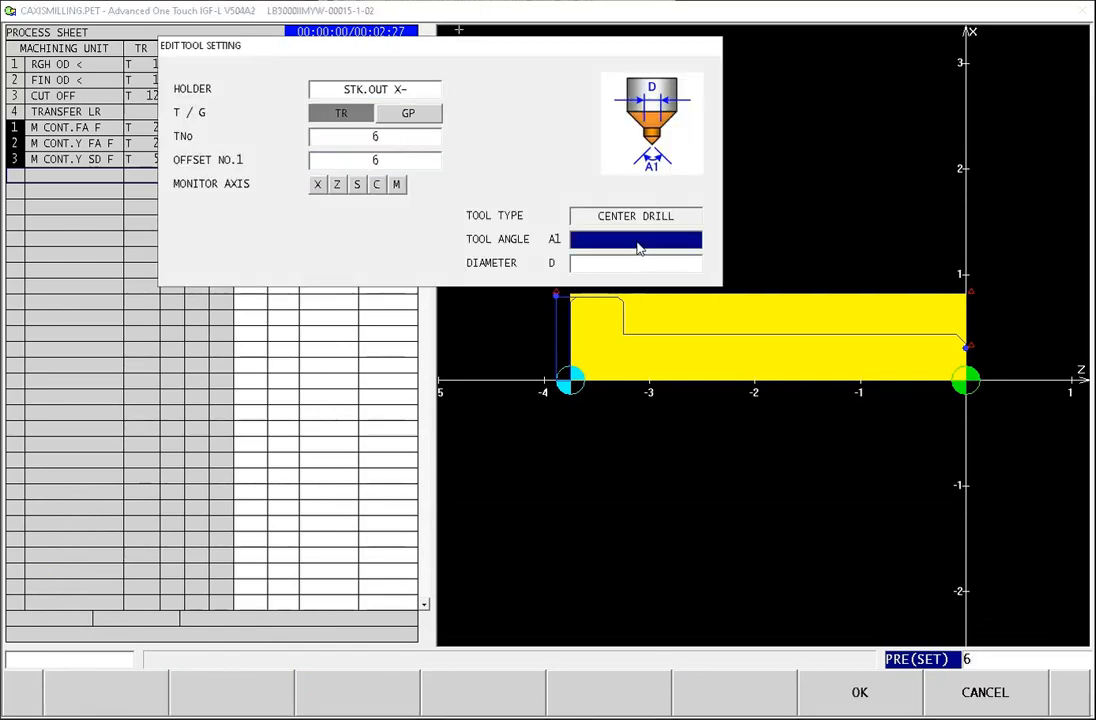
{"action": "type", "text": "90"}
{"action": "key", "text": "Return"}
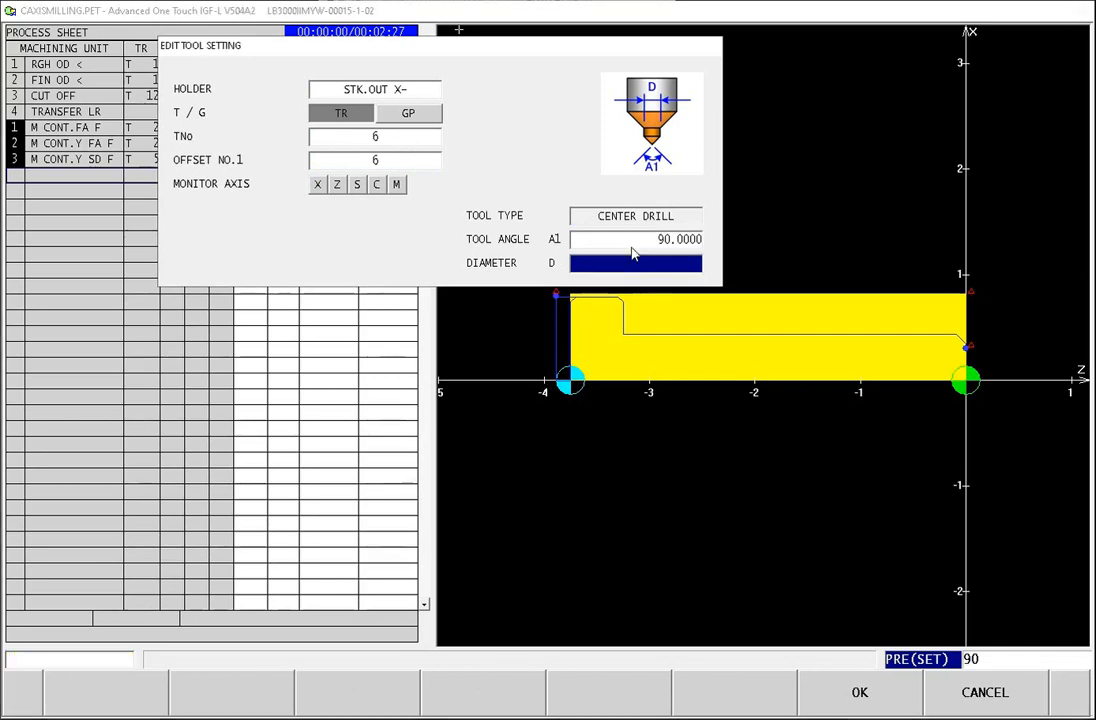
{"action": "type", "text": ".1875"}
{"action": "key", "text": "Return"}
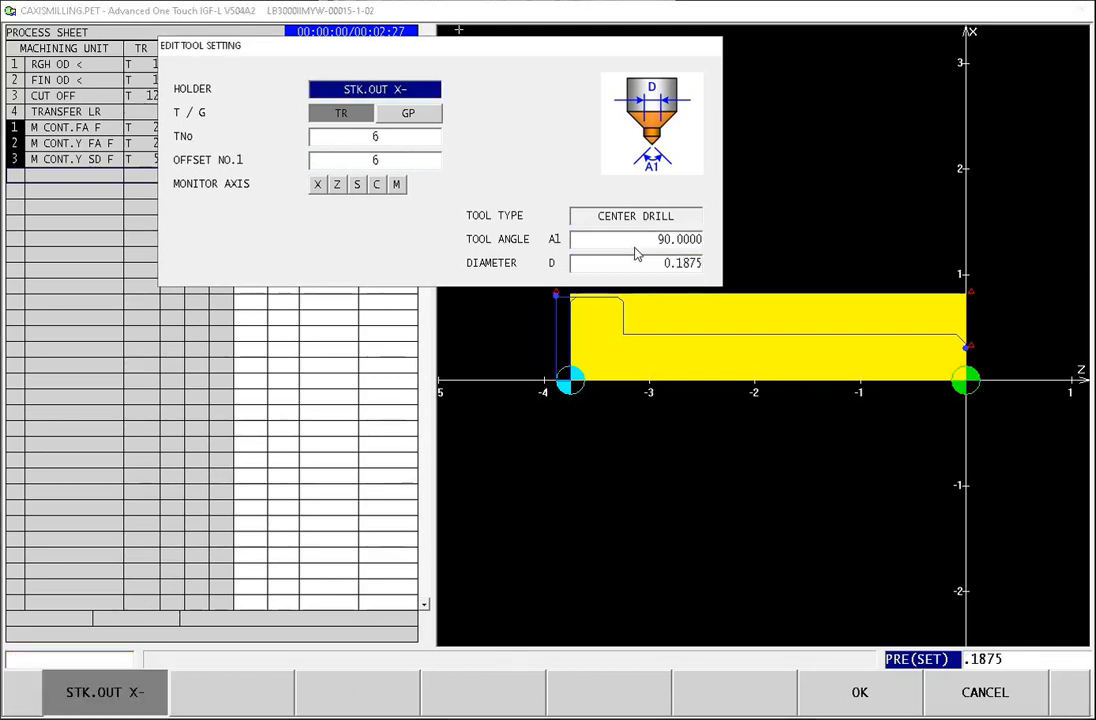
{"action": "left_click", "coordinate": [860, 692]}
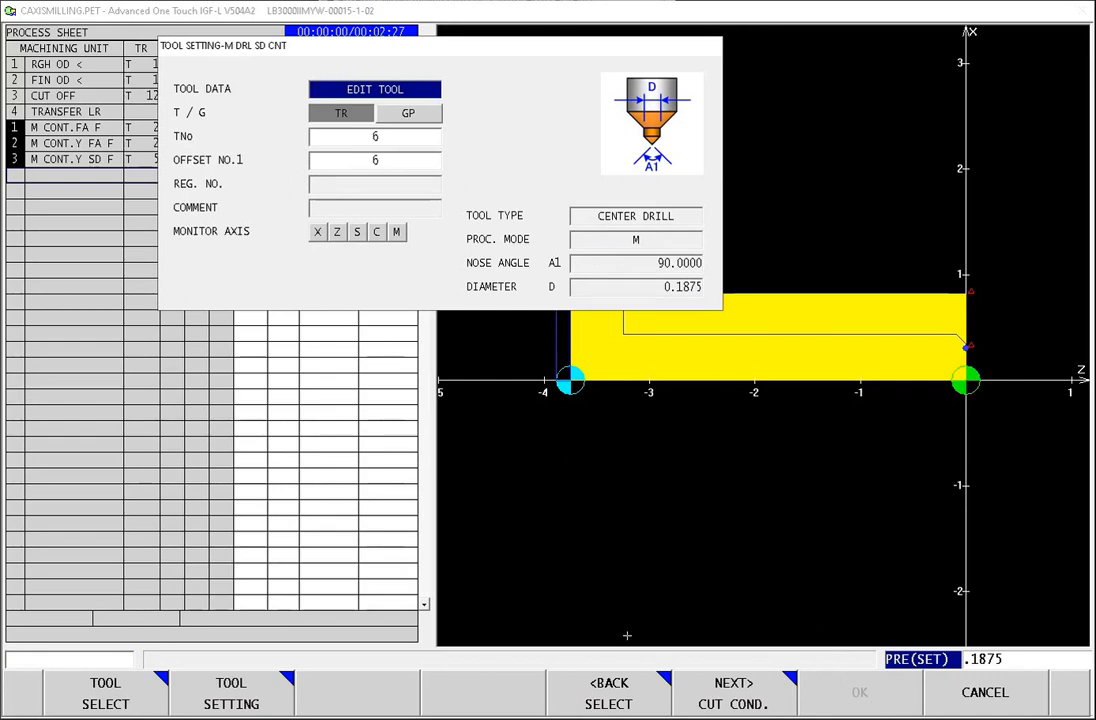
Step: Keep the preset cutting conditions and set the side centering clearance CL to 0.1
{"action": "left_click", "coordinate": [758, 700]}
{"action": "left_click", "coordinate": [756, 702]}
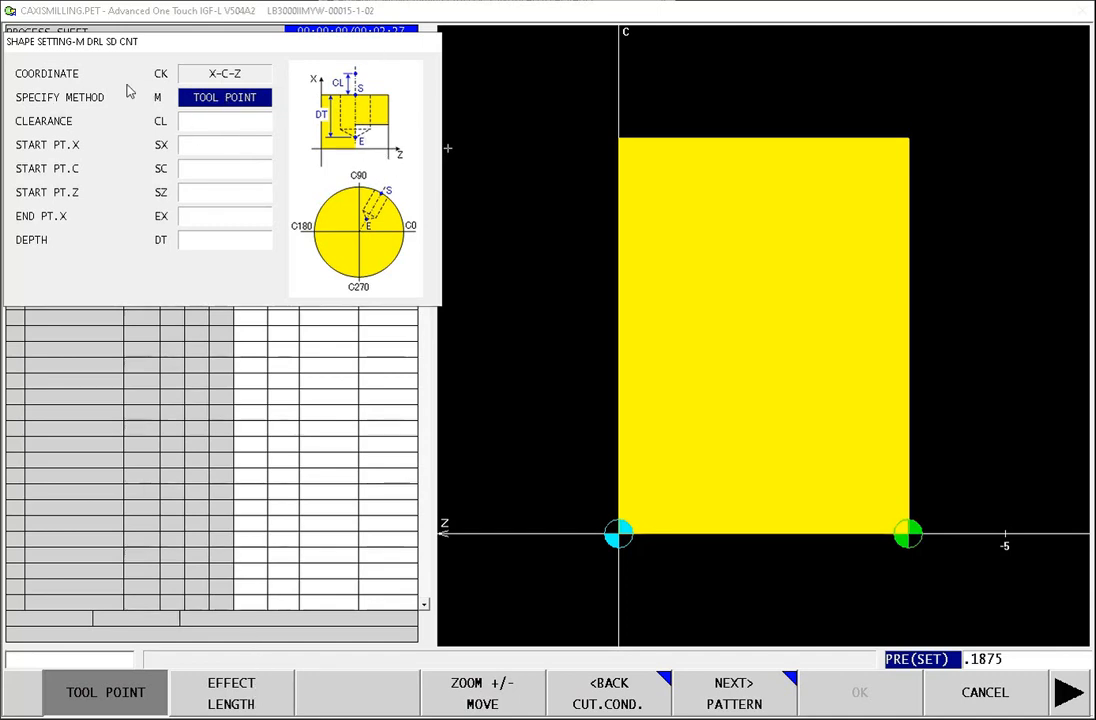
{"action": "left_click", "coordinate": [241, 122]}
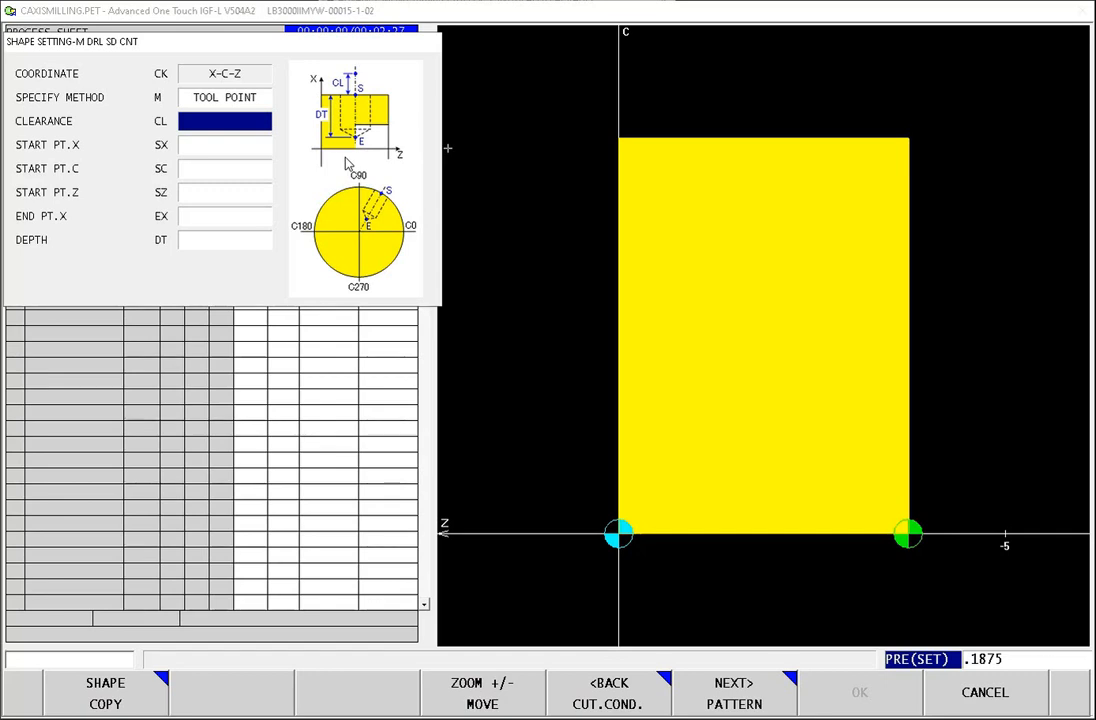
{"action": "type", "text": ".01"}
{"action": "key", "text": "Return"}
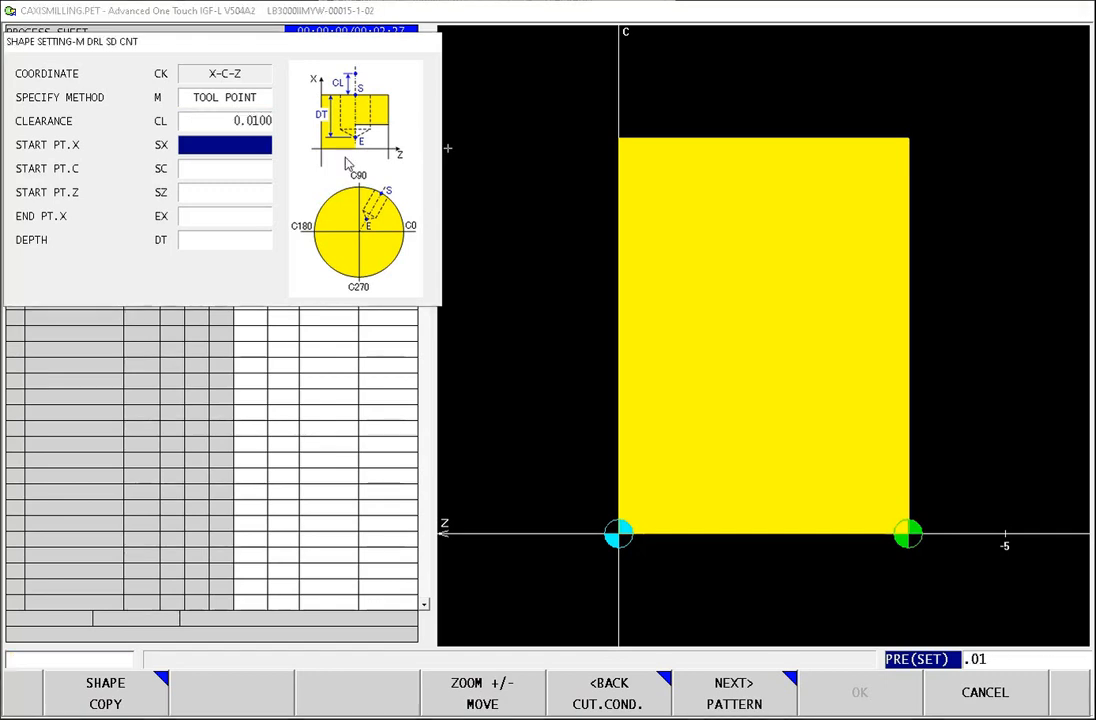
{"action": "left_click", "coordinate": [263, 120]}
{"action": "type", "text": ".1"}
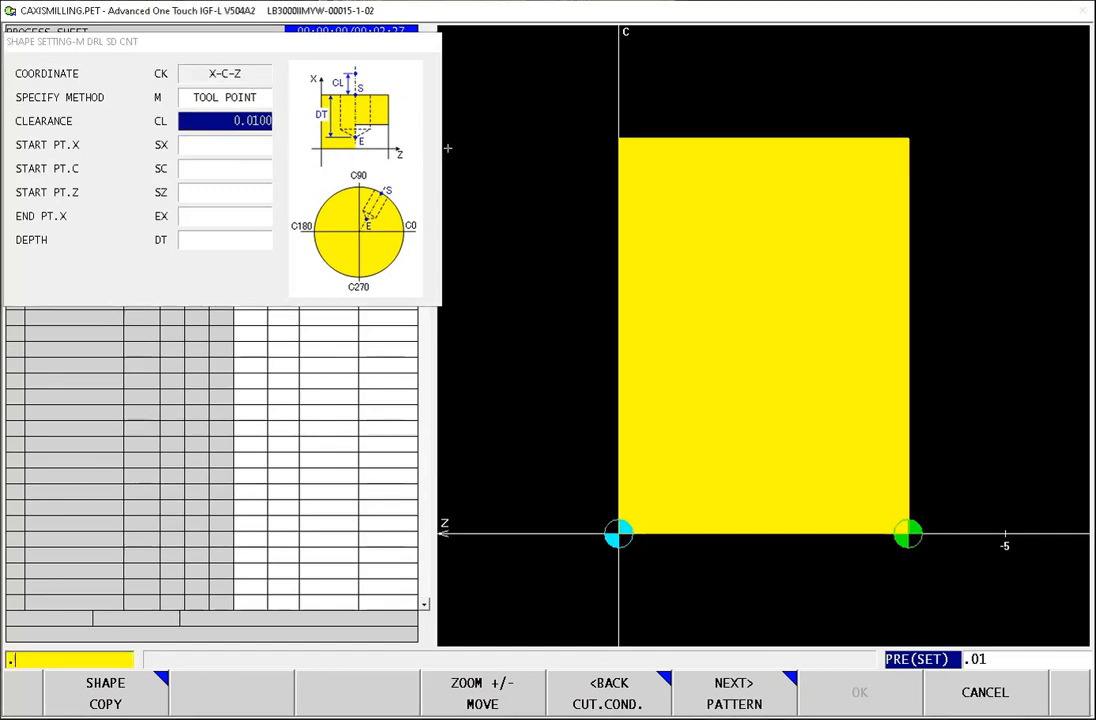
{"action": "key", "text": "Return"}
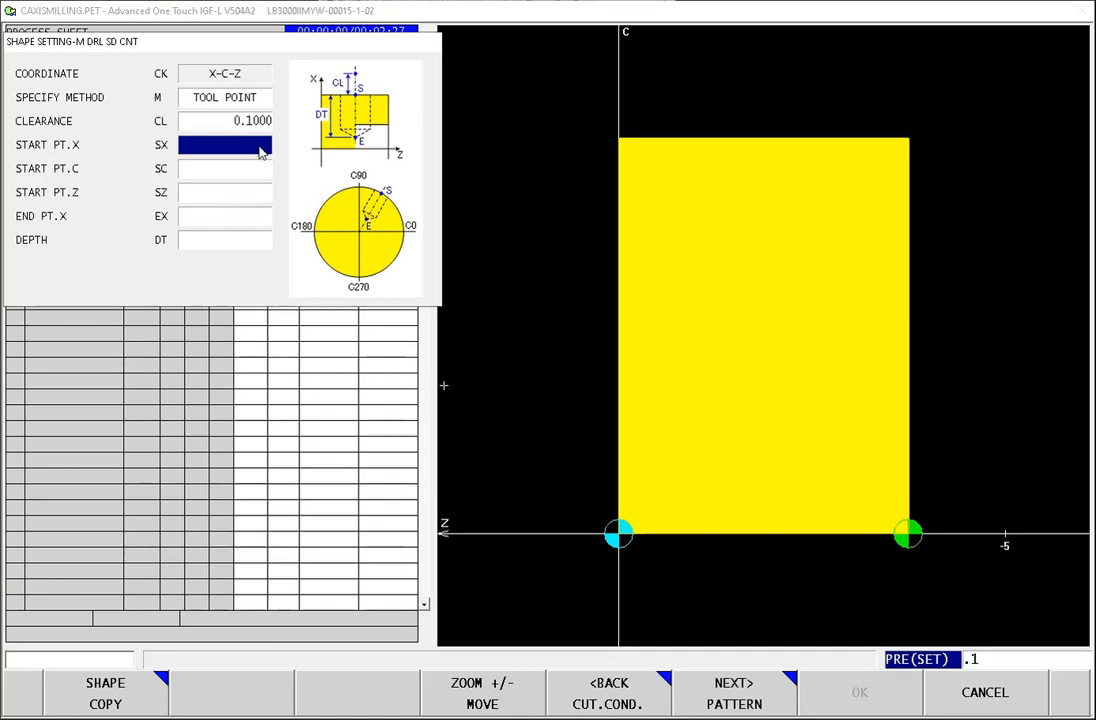
Step: Set the side centering start point to X 1.375, C 0 and Z -0.25
{"action": "type", "text": "1."}
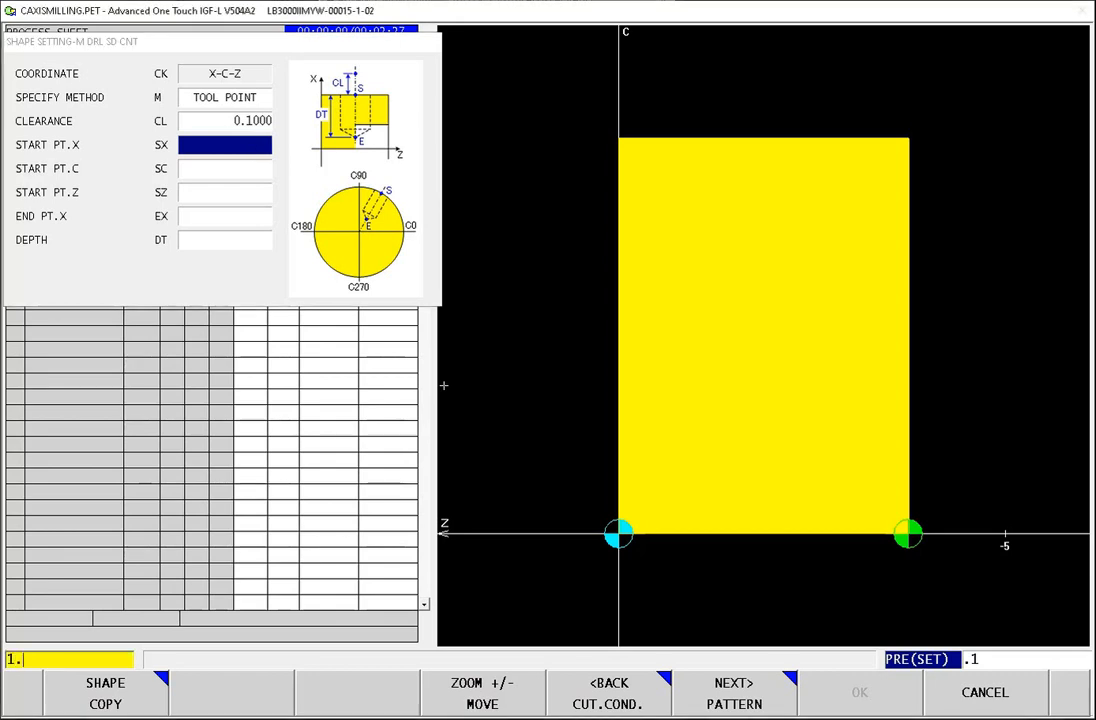
{"action": "type", "text": "375"}
{"action": "key", "text": "Return"}
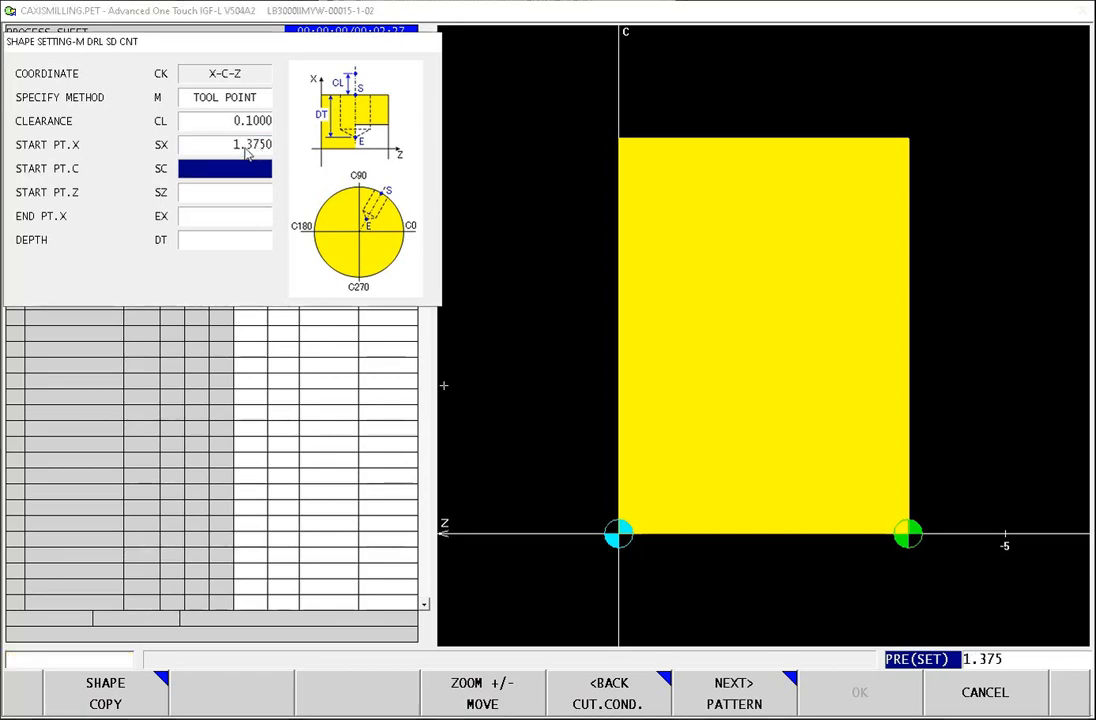
{"action": "type", "text": "0"}
{"action": "key", "text": "Return"}
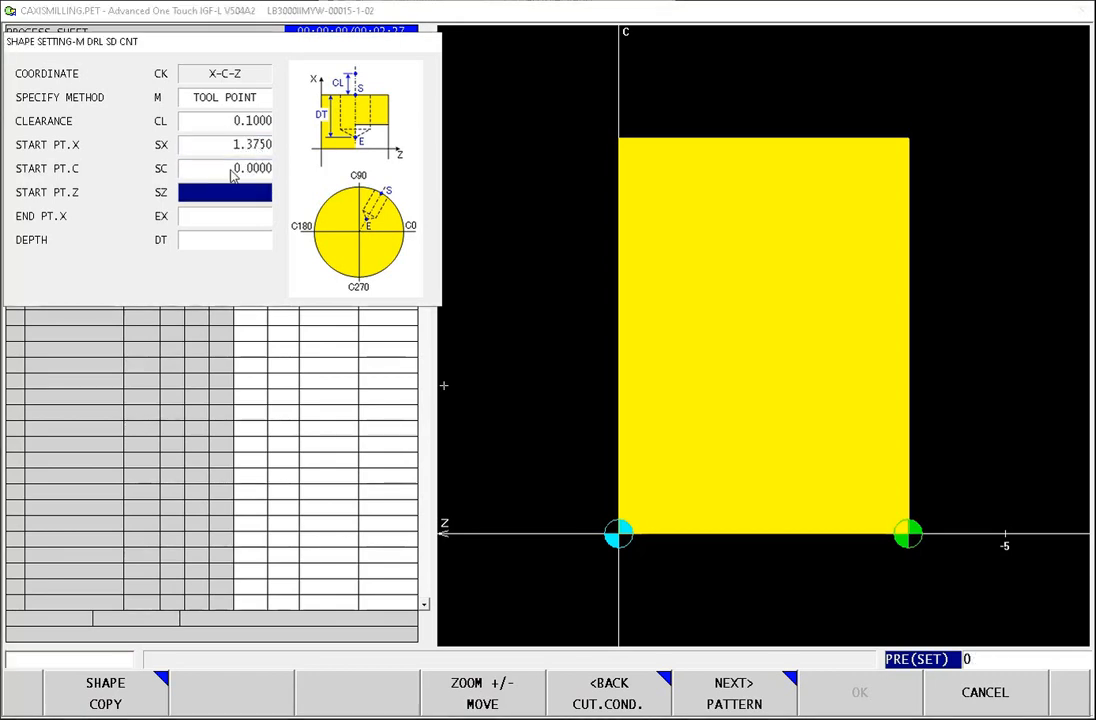
{"action": "type", "text": "-"}
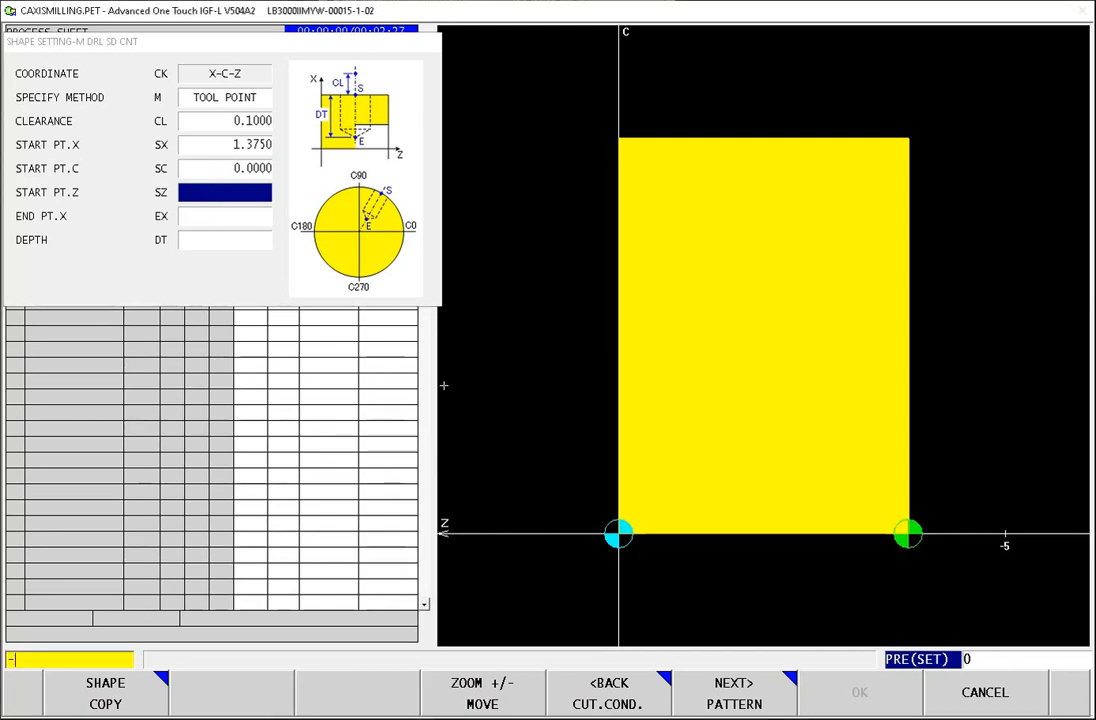
{"action": "type", "text": ".25"}
{"action": "key", "text": "Return"}
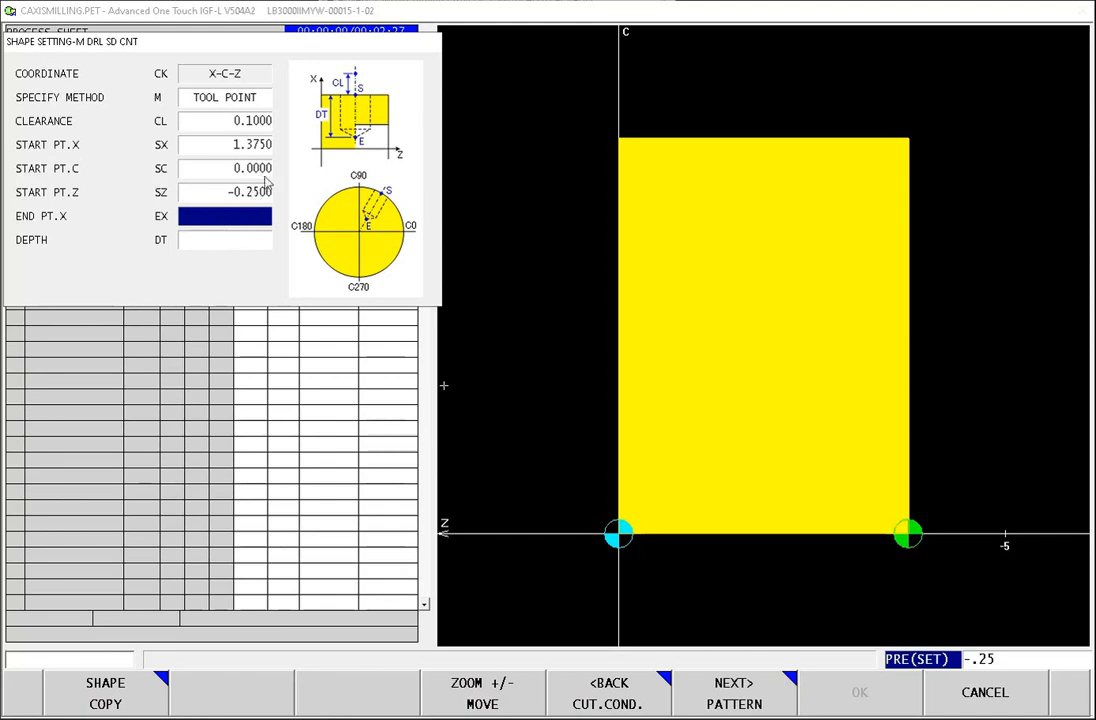
Step: Set the side centering end point X to 1.365
{"action": "type", "text": "1.36"}
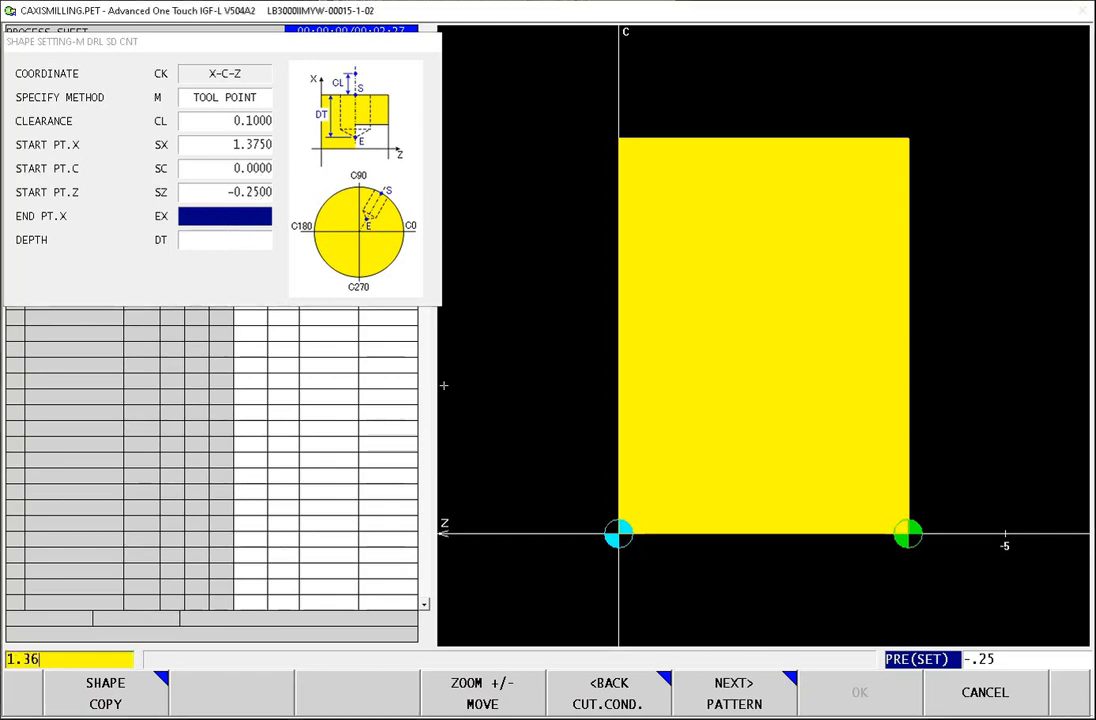
{"action": "type", "text": "5"}
{"action": "key", "text": "Return"}
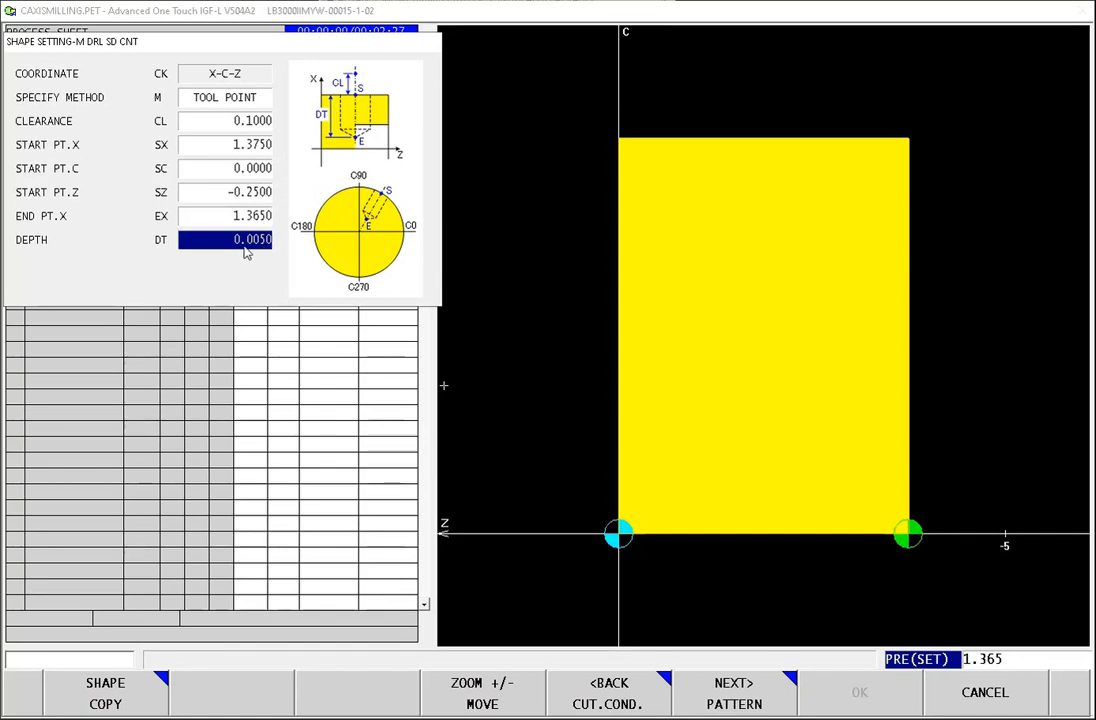
Step: Change the side centering end point X to 1.325
{"action": "left_click", "coordinate": [256, 217]}
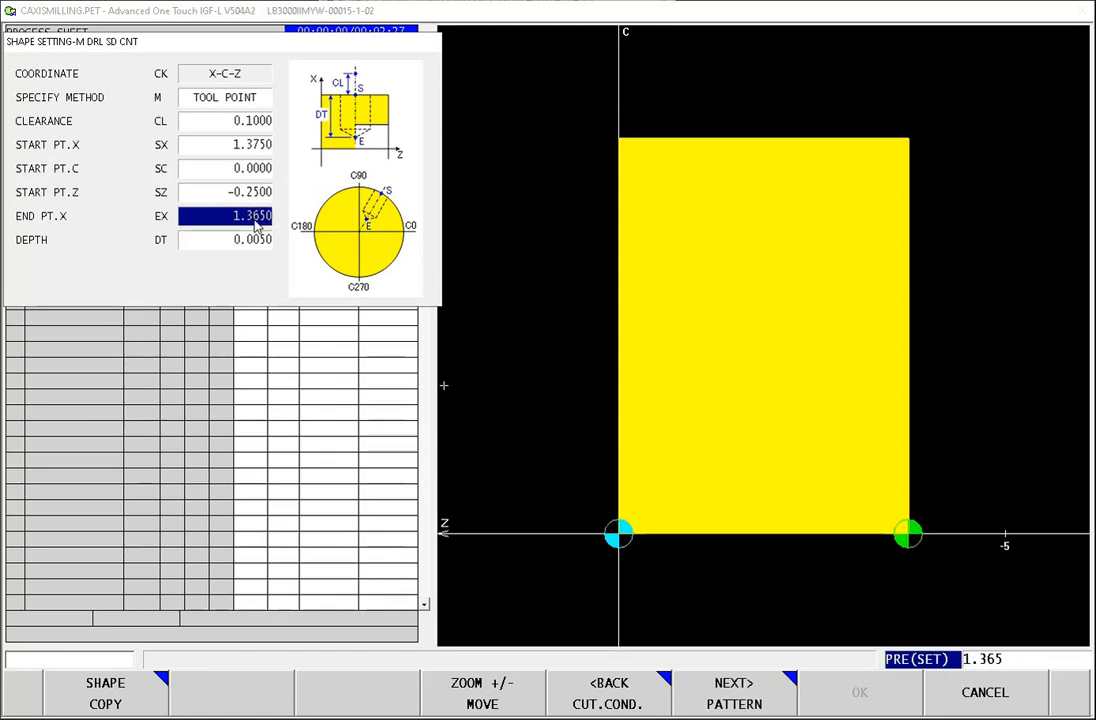
{"action": "type", "text": "1."}
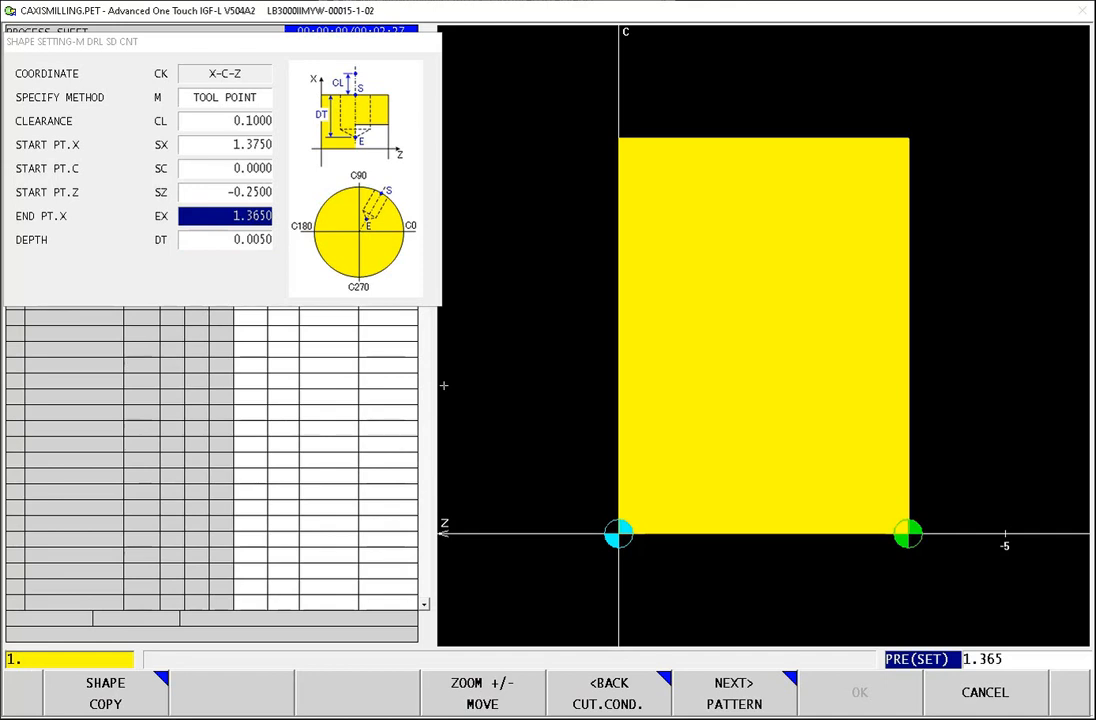
{"action": "type", "text": "325"}
{"action": "key", "text": "Return"}
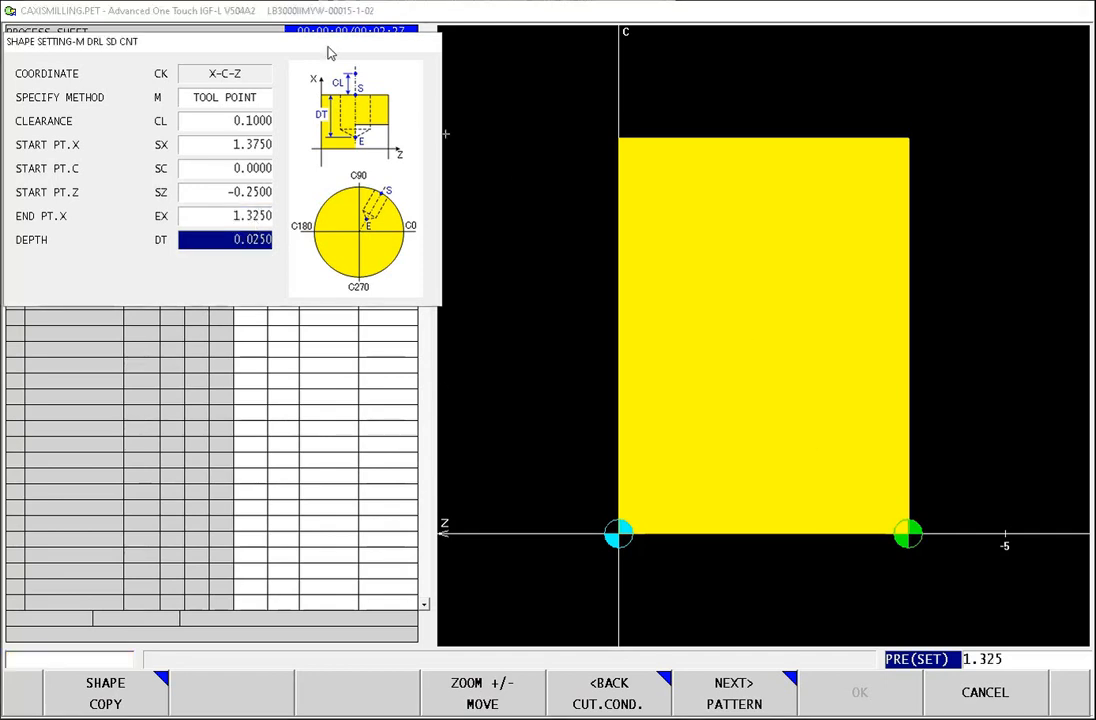
Step: Define an arc hole pattern with 6 holes and an end point angle of 60, and accept the side centering process
{"action": "left_click", "coordinate": [736, 704]}
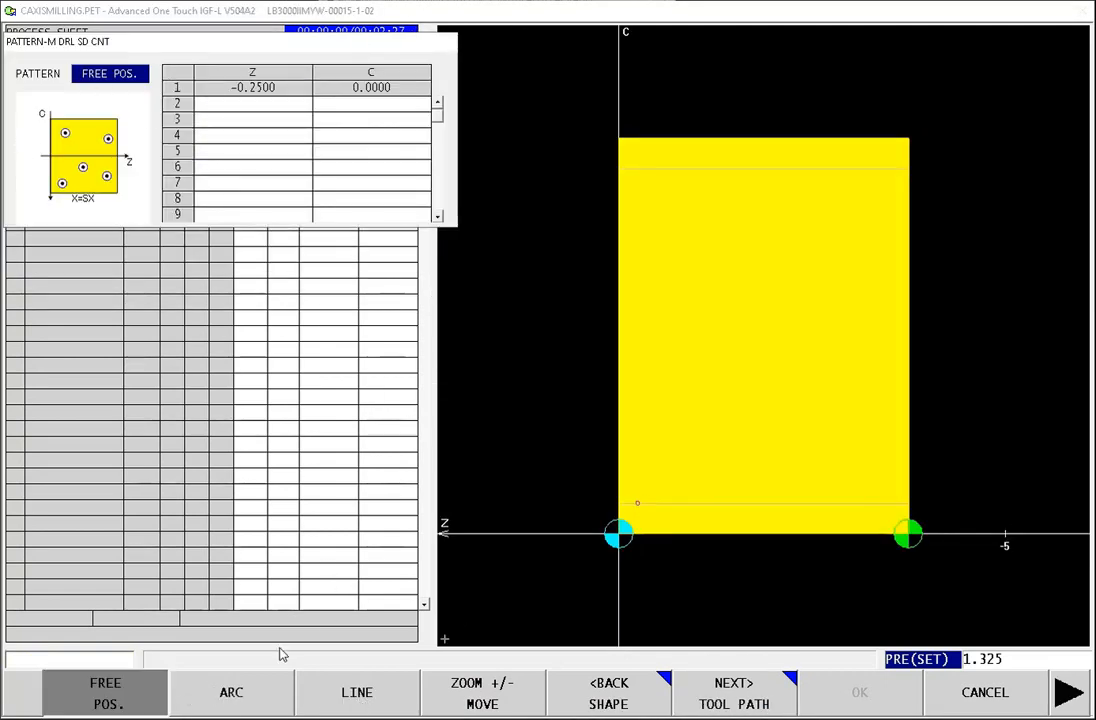
{"action": "left_click", "coordinate": [232, 693]}
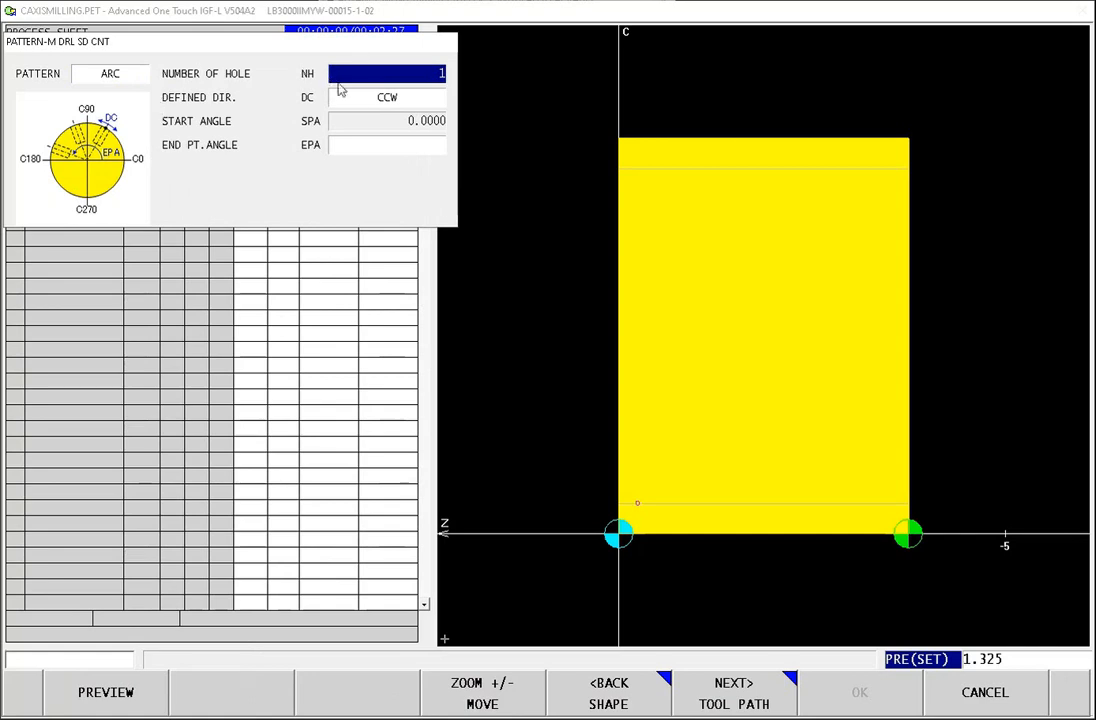
{"action": "type", "text": "6"}
{"action": "key", "text": "Return"}
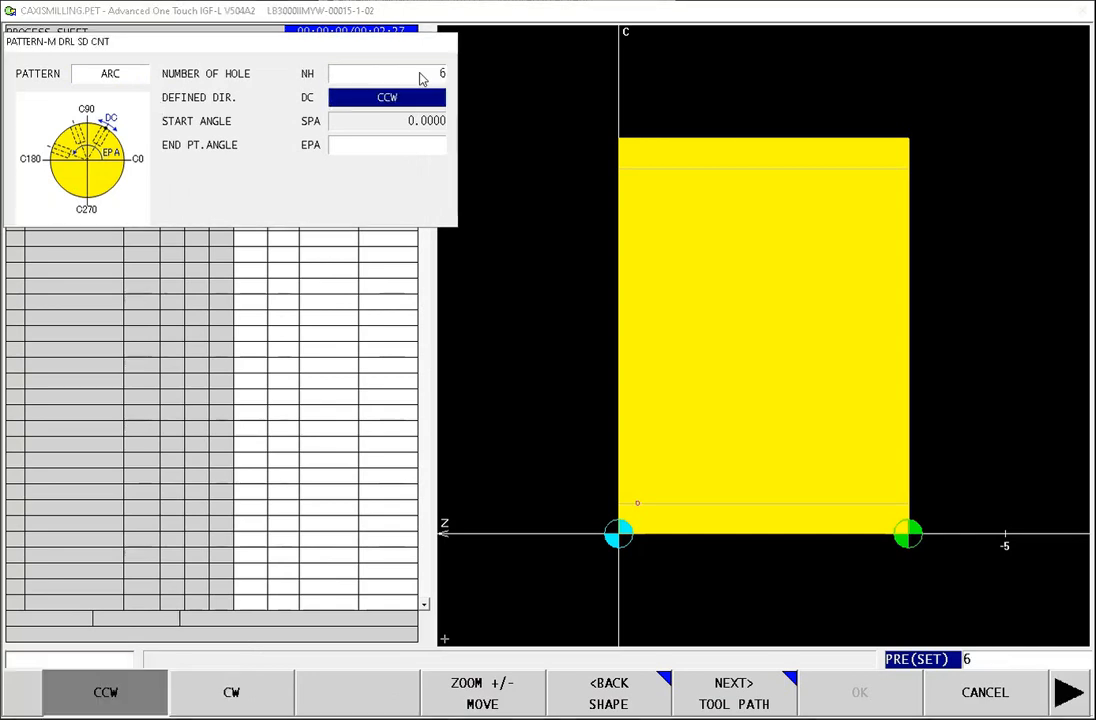
{"action": "left_click", "coordinate": [404, 148]}
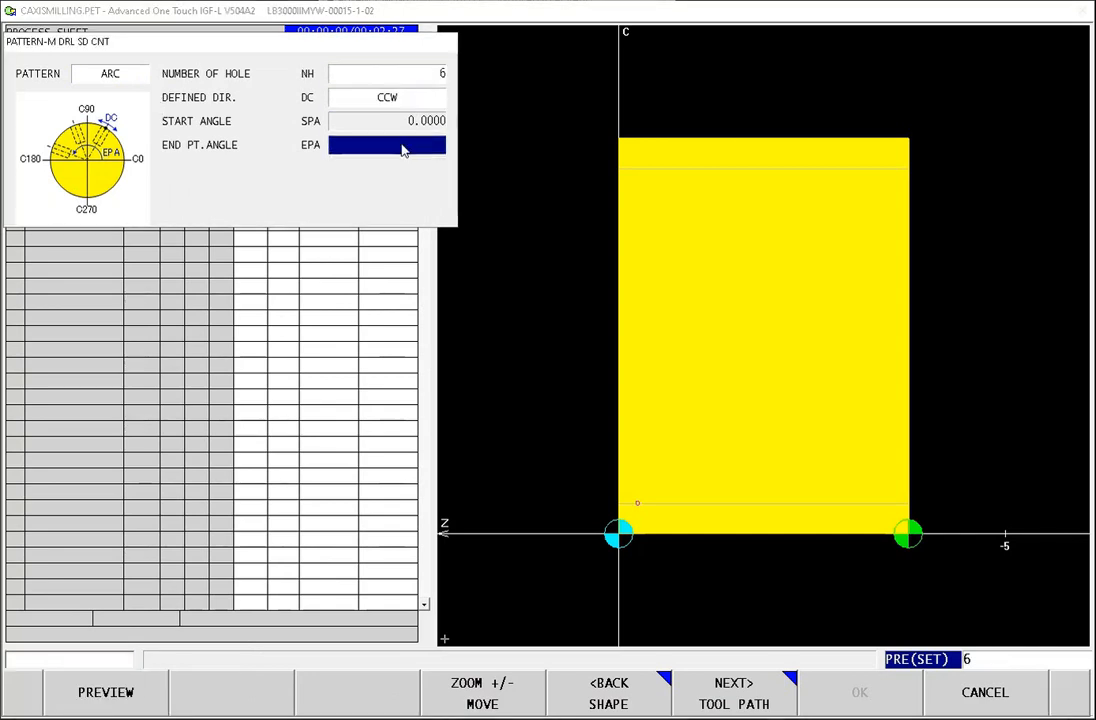
{"action": "type", "text": "60"}
{"action": "key", "text": "Return"}
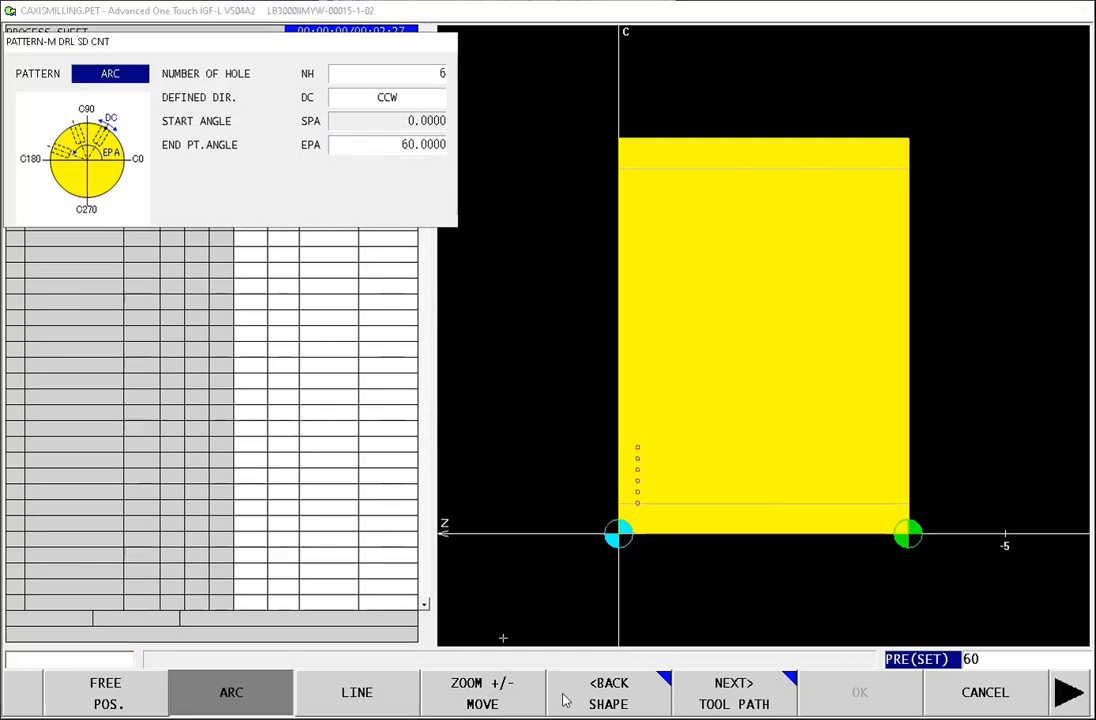
{"action": "left_click", "coordinate": [740, 697]}
{"action": "left_click", "coordinate": [873, 708]}
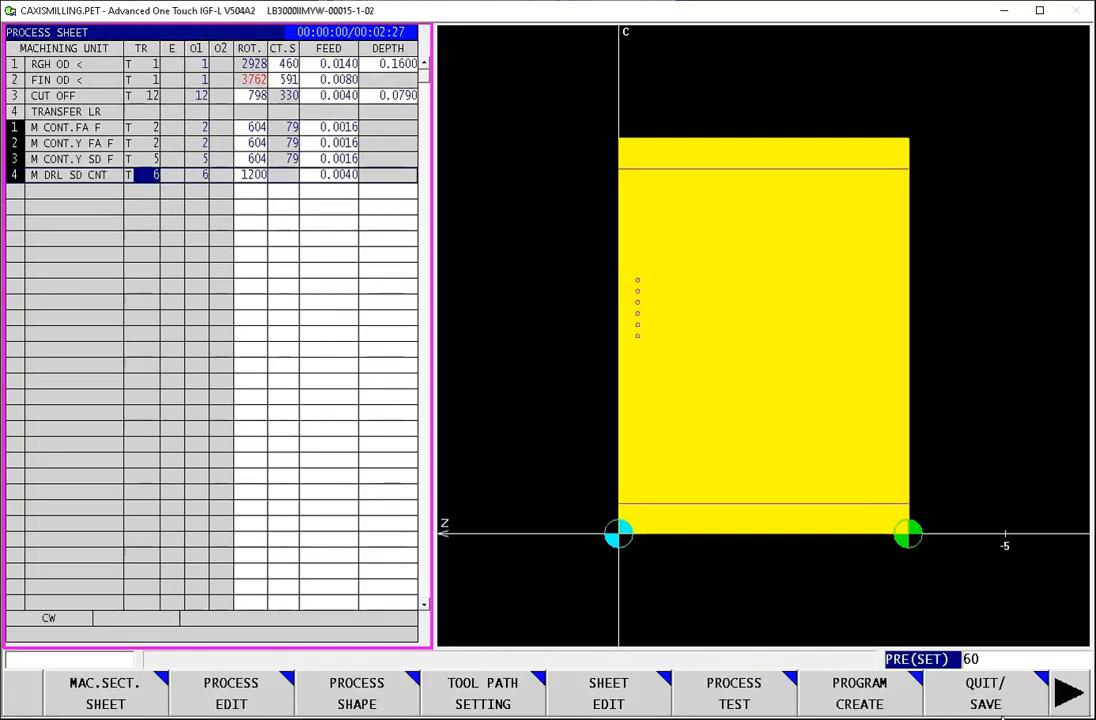
Step: Run the process test on the second spindle from the Y-axis side contour through the side centering drill, and quit the test
{"action": "left_click", "coordinate": [734, 693]}
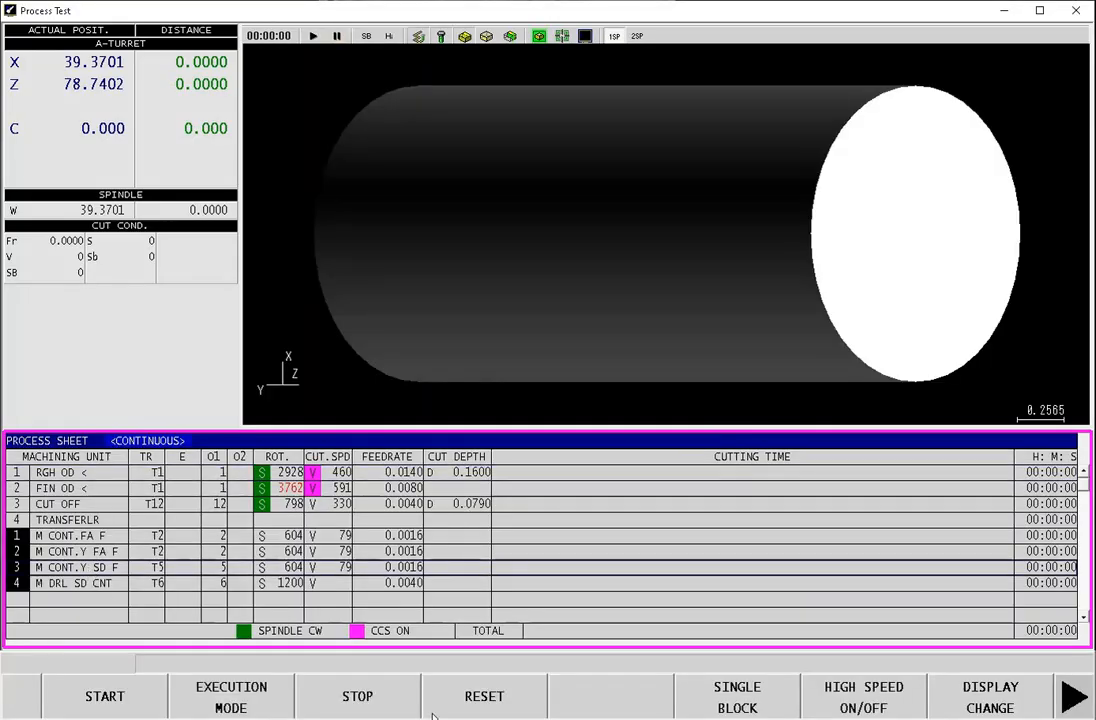
{"action": "left_click", "coordinate": [1007, 716]}
{"action": "left_click", "coordinate": [872, 690]}
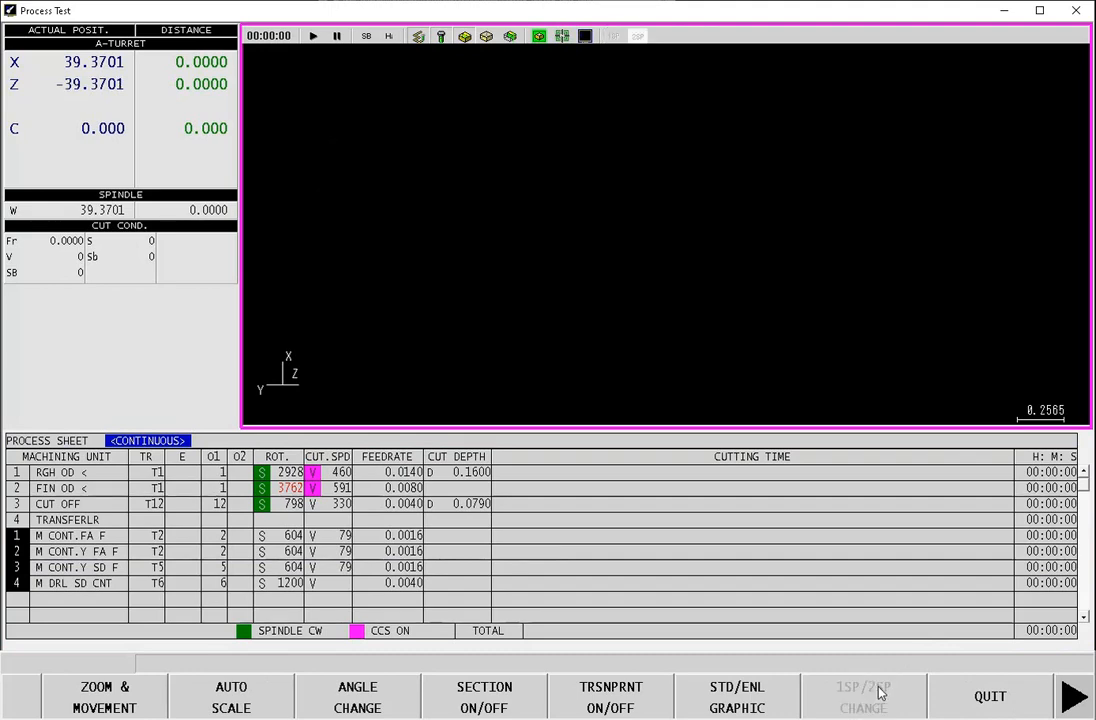
{"action": "left_click", "coordinate": [985, 702]}
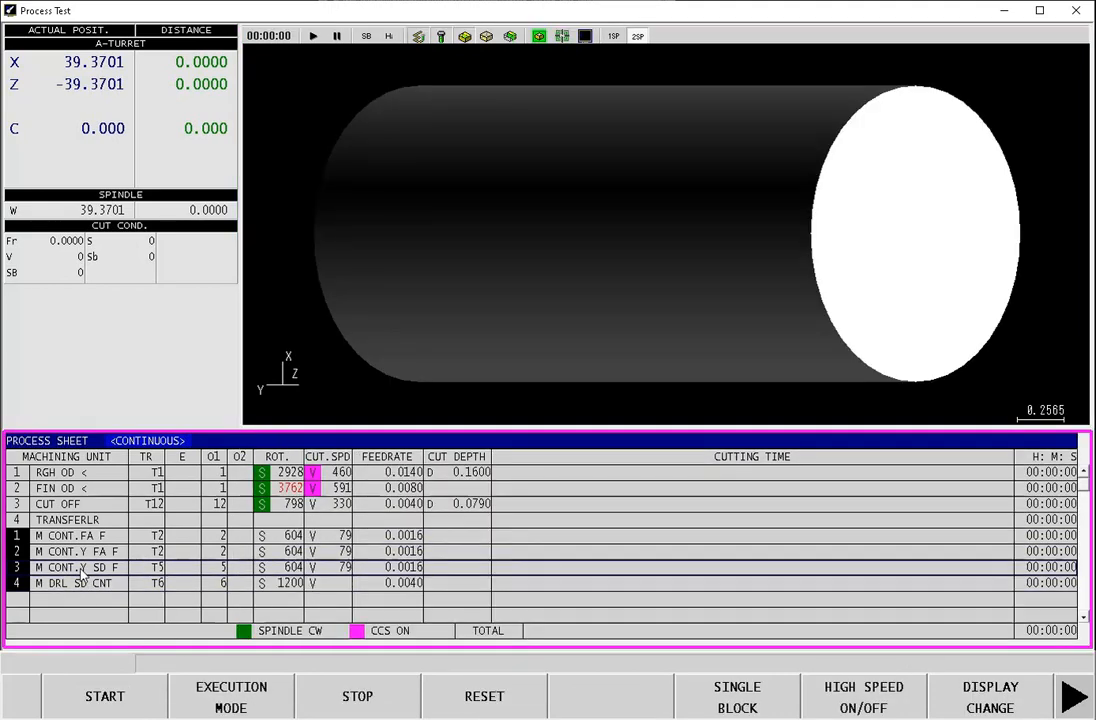
{"action": "left_click", "coordinate": [112, 698]}
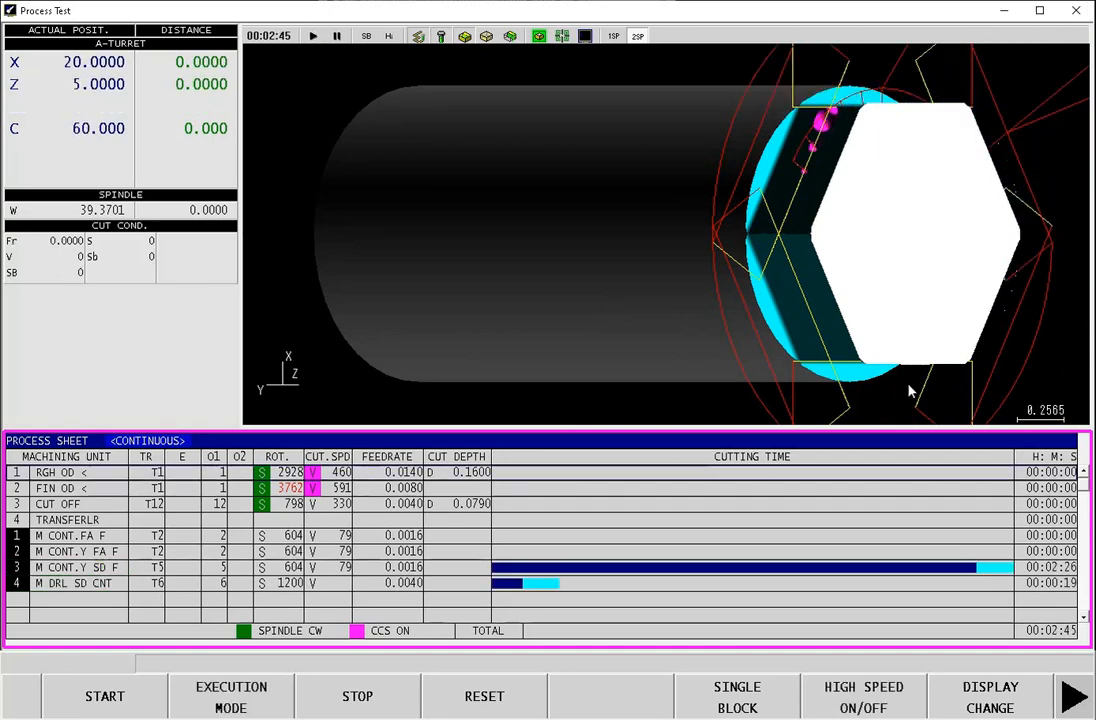
{"action": "left_click", "coordinate": [1070, 700]}
{"action": "left_click", "coordinate": [972, 700]}
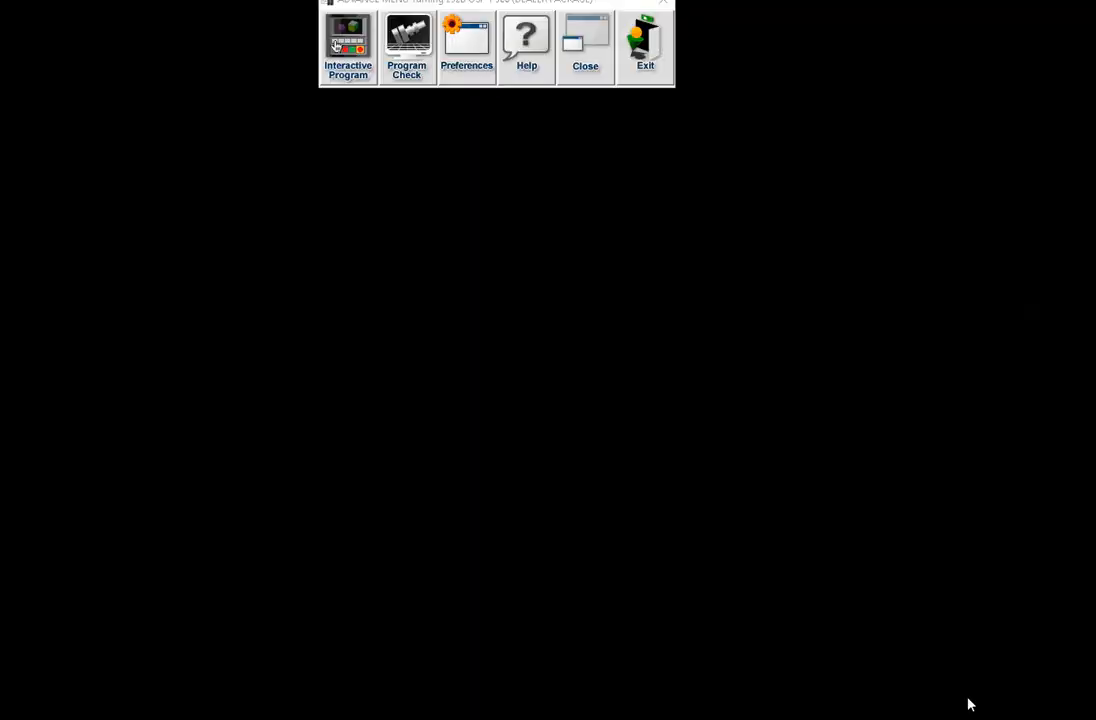
Step: Reopen the side centering process, set the arc pattern's end point angle to 360, and accept the change
{"action": "left_click", "coordinate": [240, 706]}
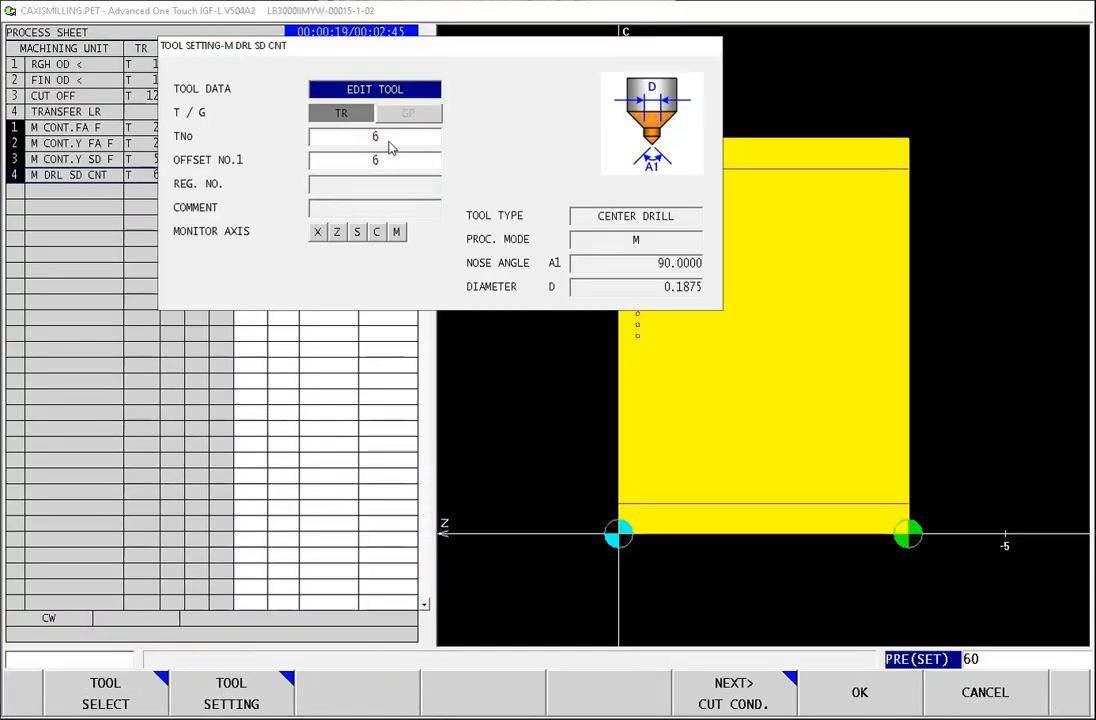
{"action": "left_click", "coordinate": [745, 700]}
{"action": "left_click", "coordinate": [745, 700]}
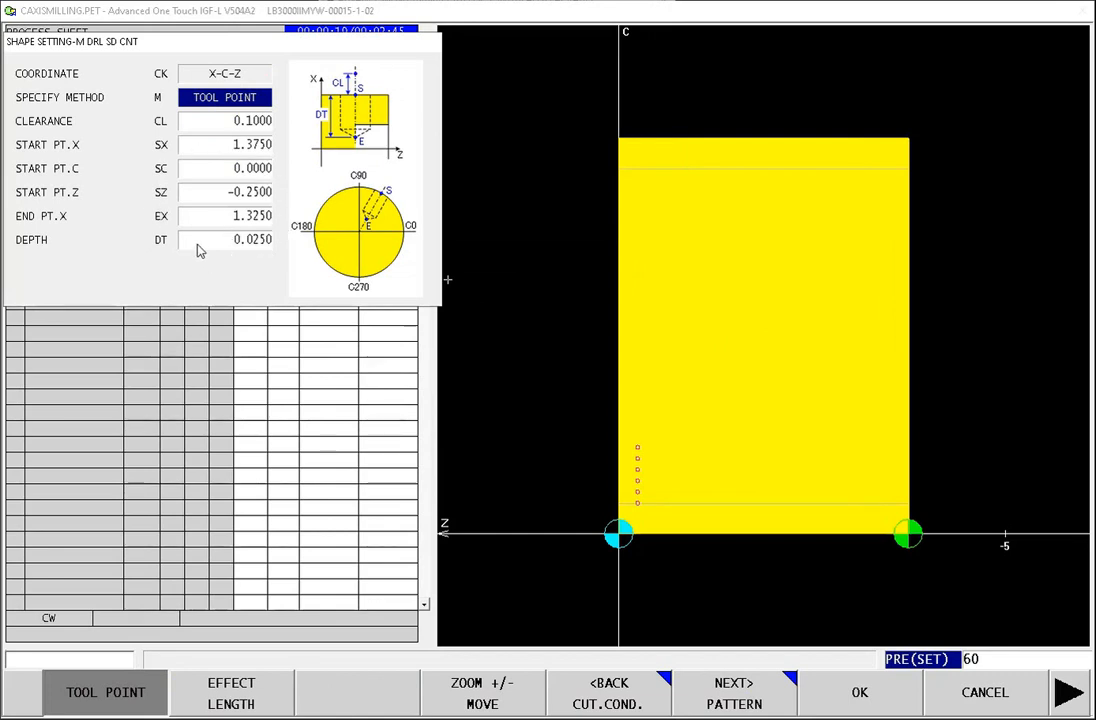
{"action": "left_click", "coordinate": [209, 125]}
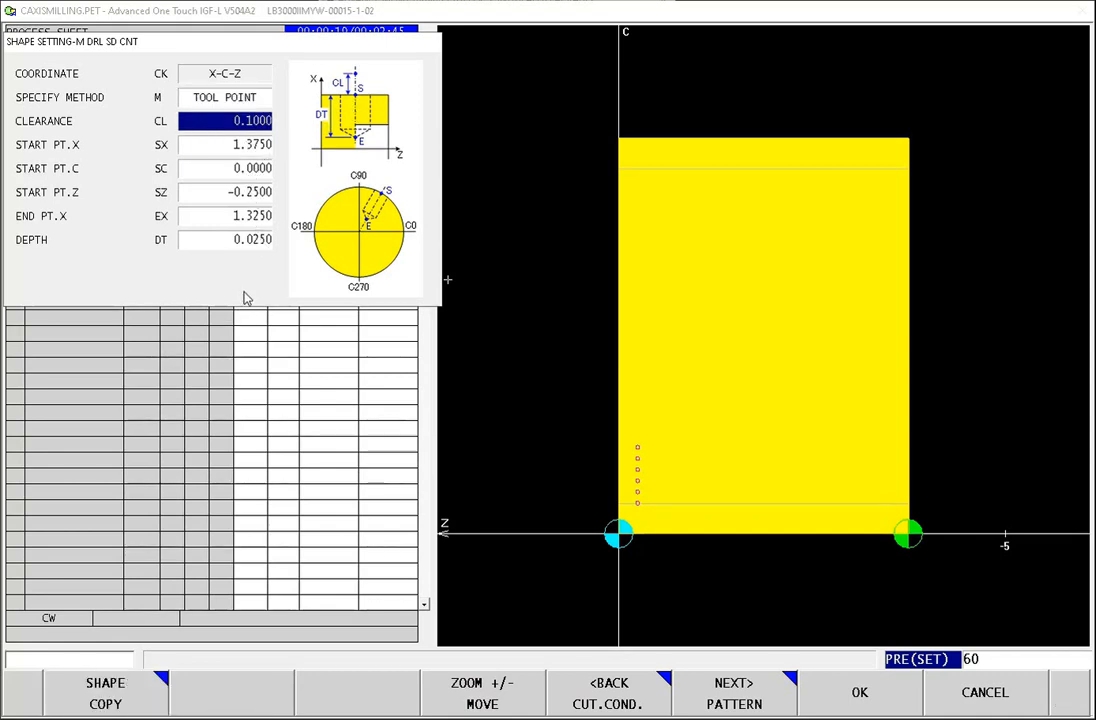
{"action": "left_click", "coordinate": [770, 700]}
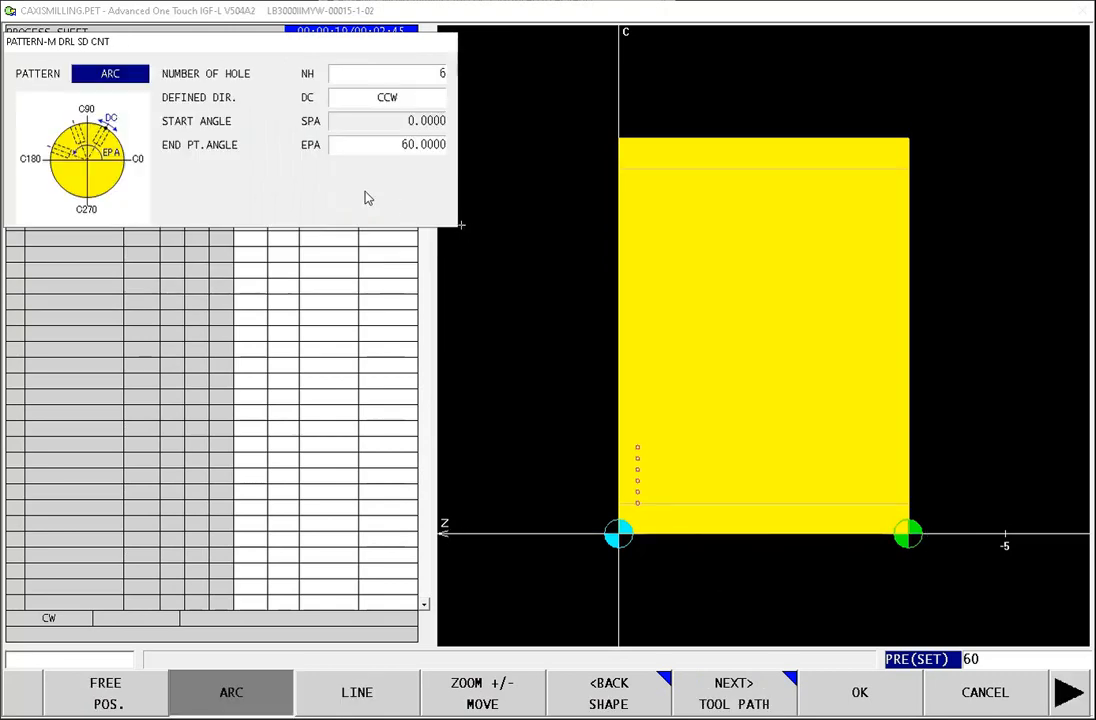
{"action": "left_click", "coordinate": [403, 77]}
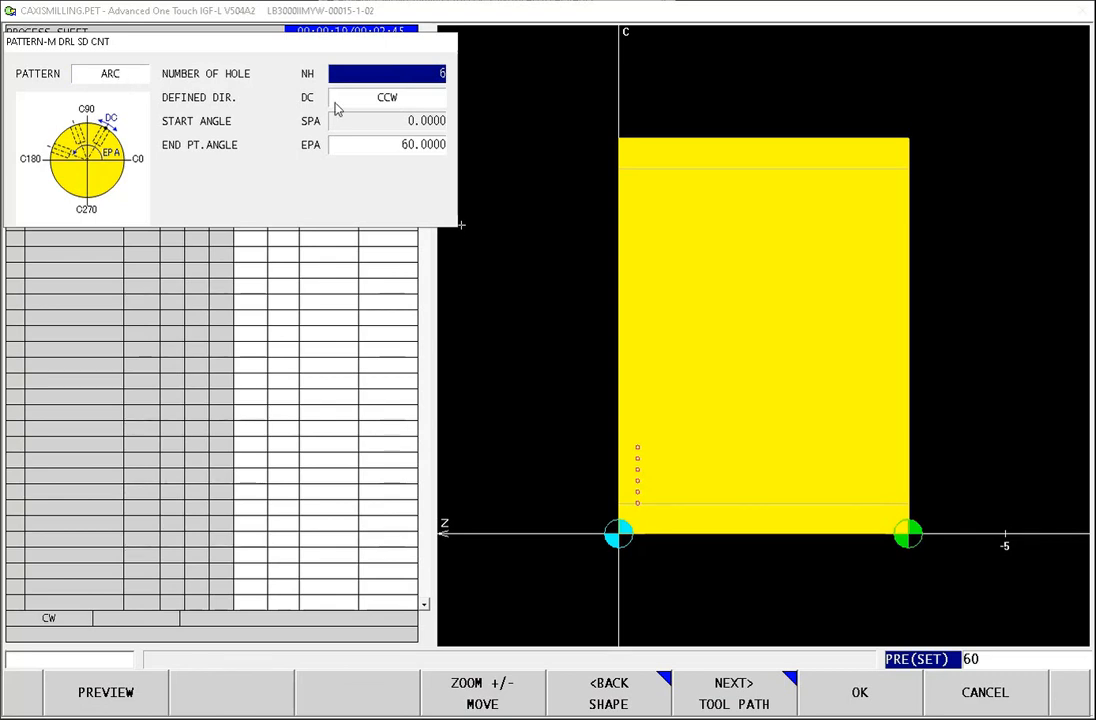
{"action": "left_click", "coordinate": [340, 140]}
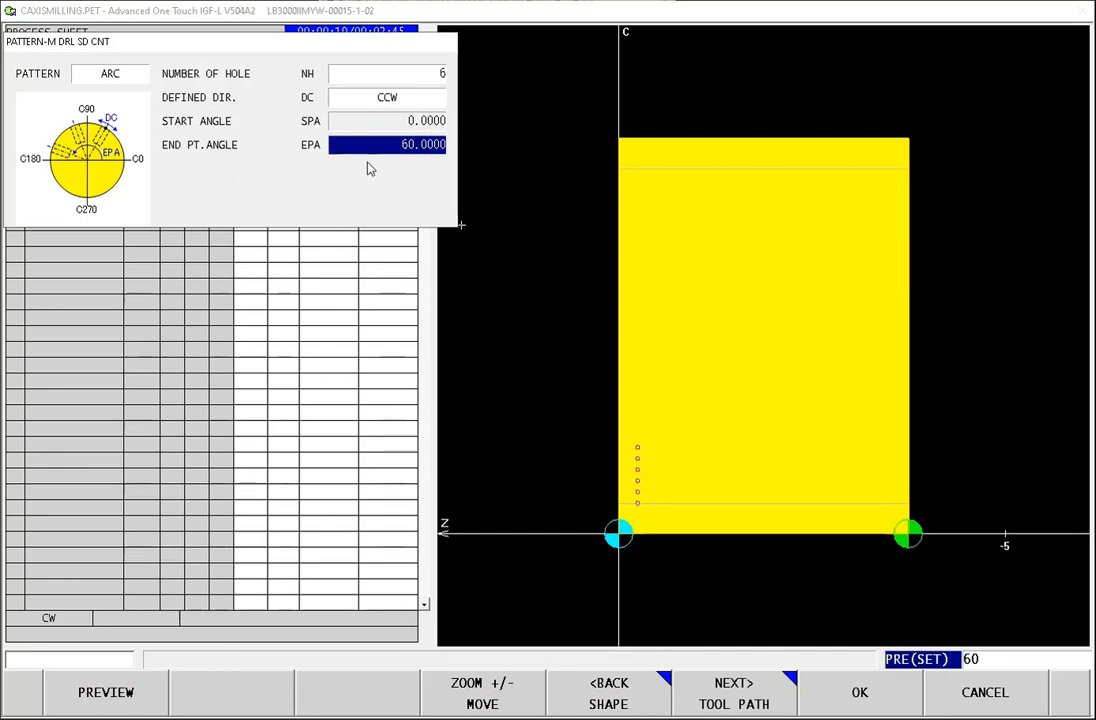
{"action": "type", "text": "360"}
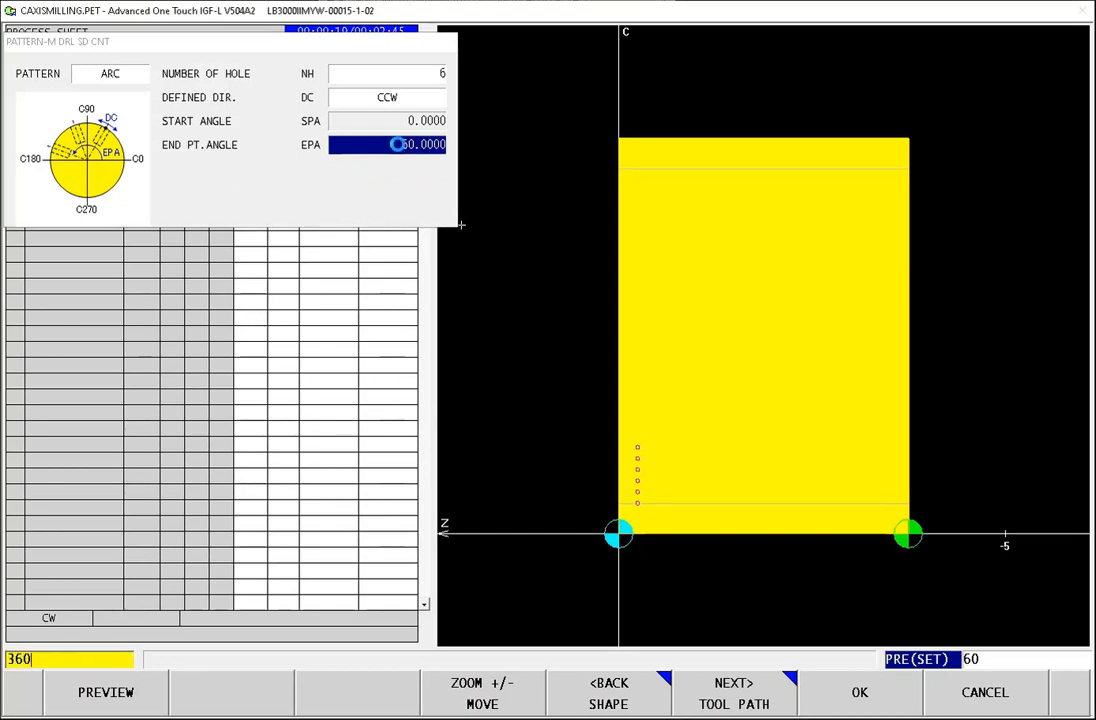
{"action": "key", "text": "Return"}
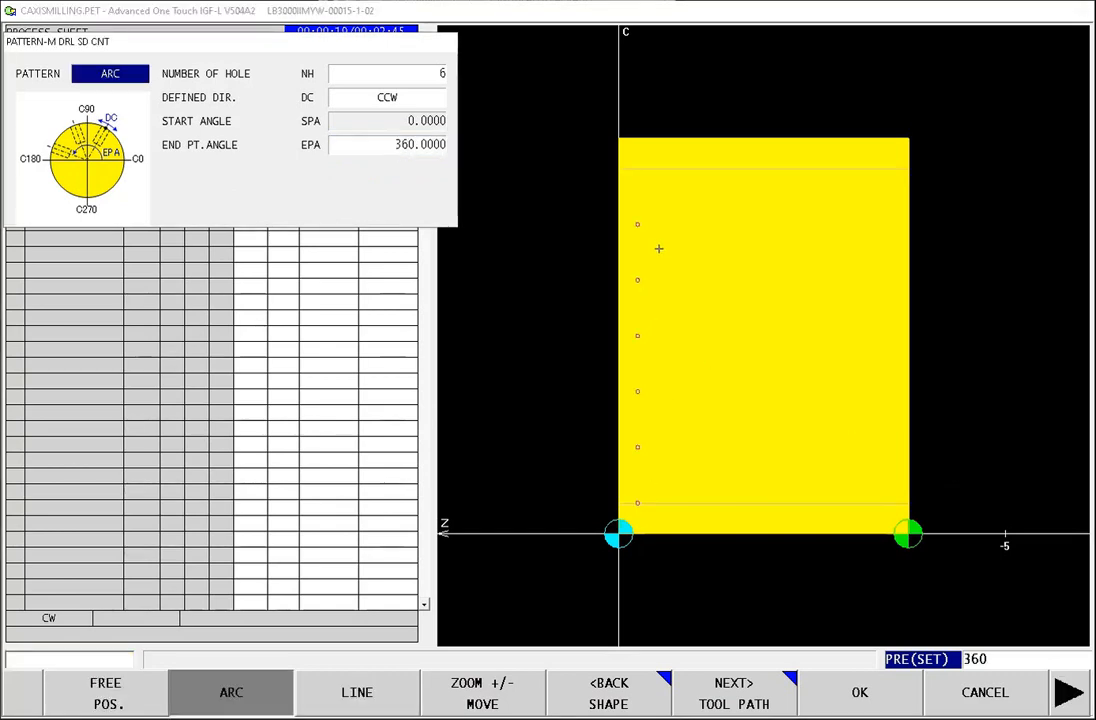
{"action": "left_click", "coordinate": [860, 694]}
Step: Rerun the second-spindle process test from the Y-axis side contour to check the revised hole spacing, and quit the test
{"action": "left_click", "coordinate": [734, 697]}
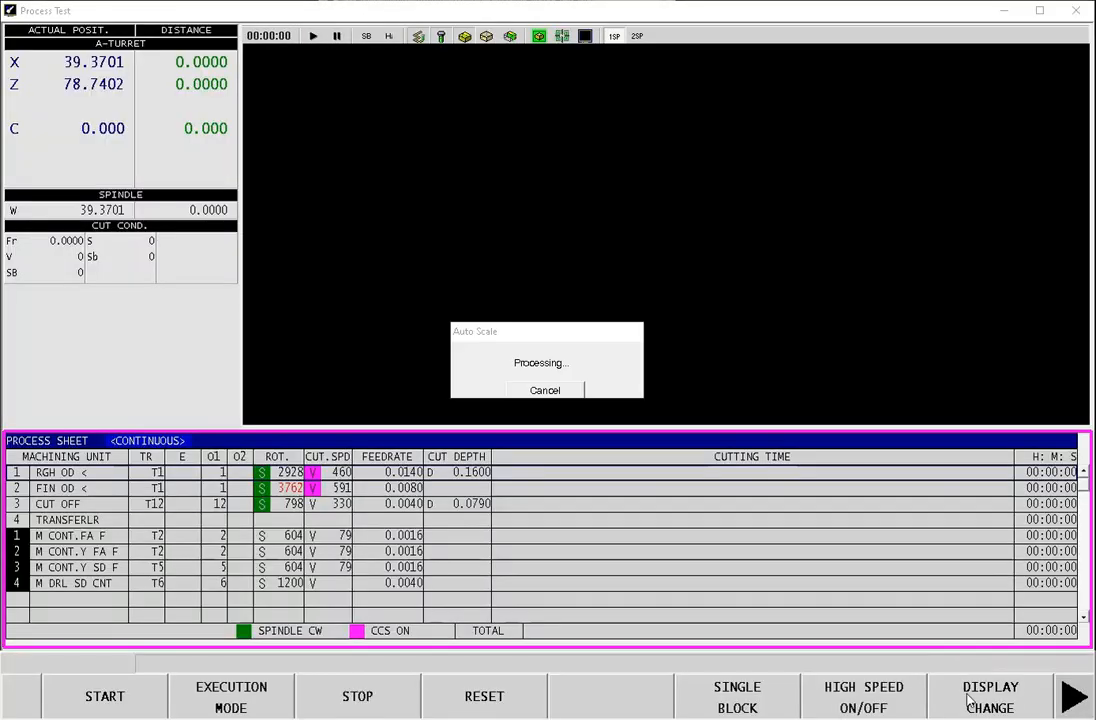
{"action": "left_click", "coordinate": [968, 700]}
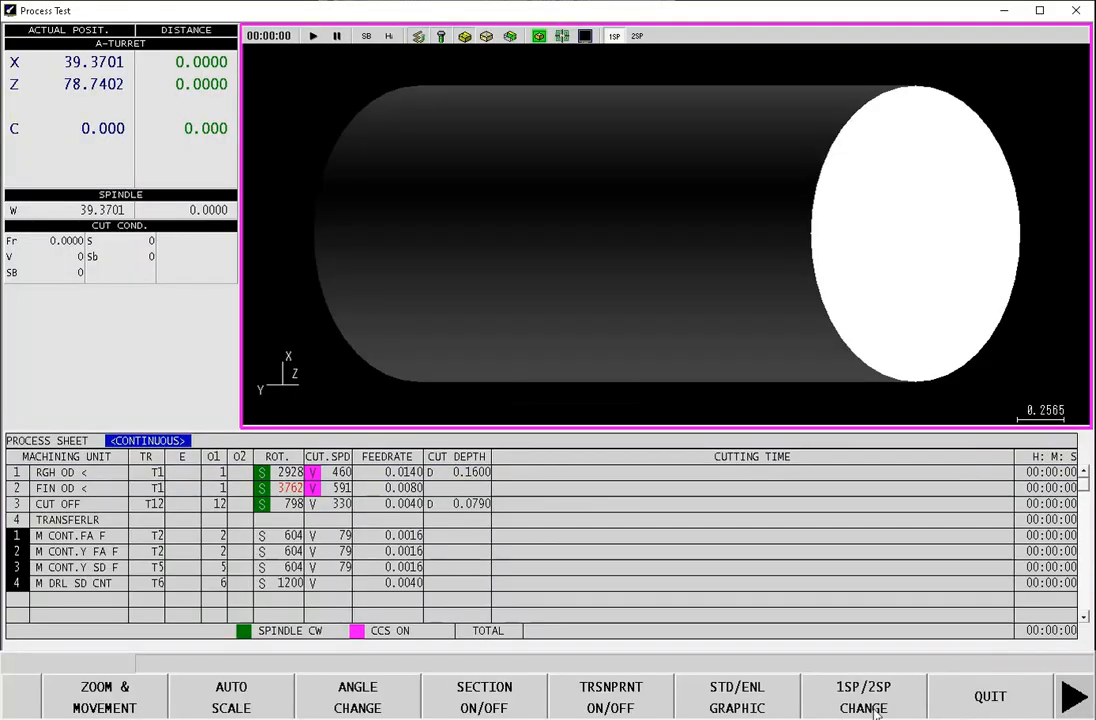
{"action": "left_click", "coordinate": [1013, 702]}
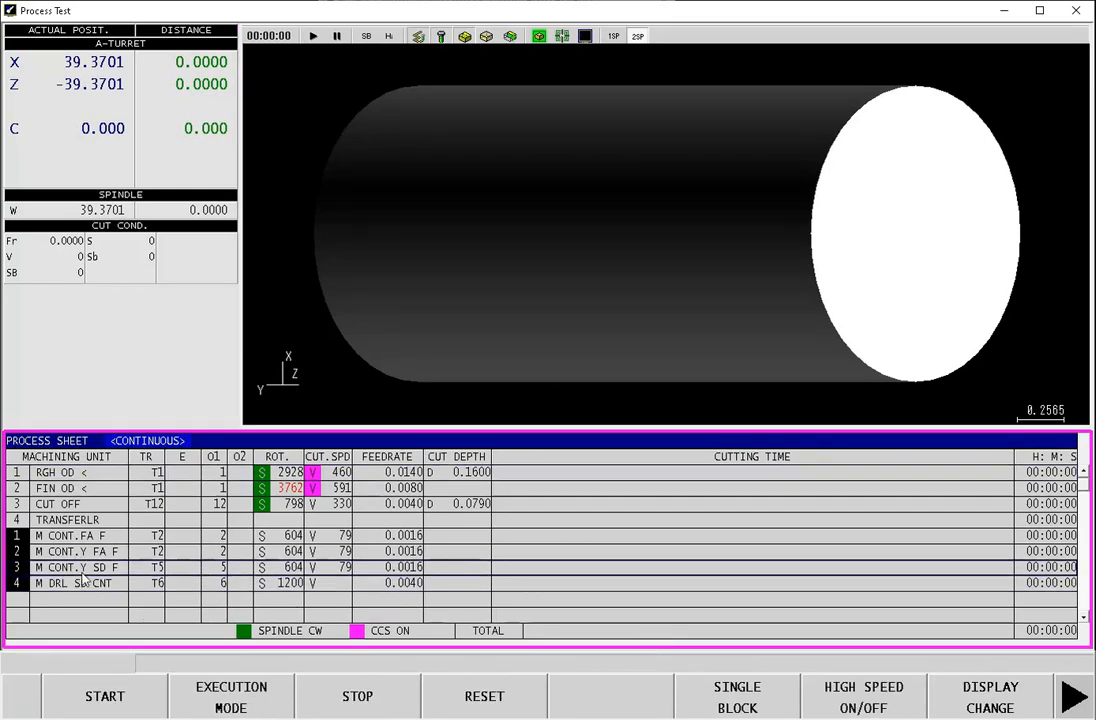
{"action": "left_click", "coordinate": [105, 700]}
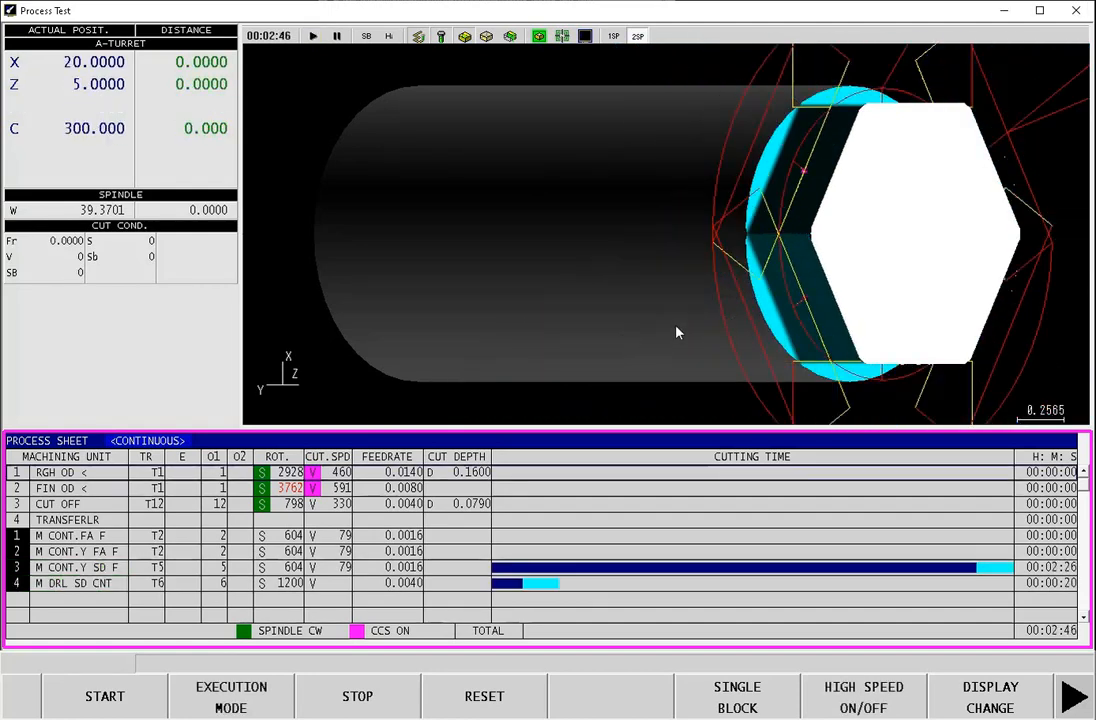
{"action": "left_click", "coordinate": [1075, 697]}
{"action": "left_click", "coordinate": [1016, 702]}
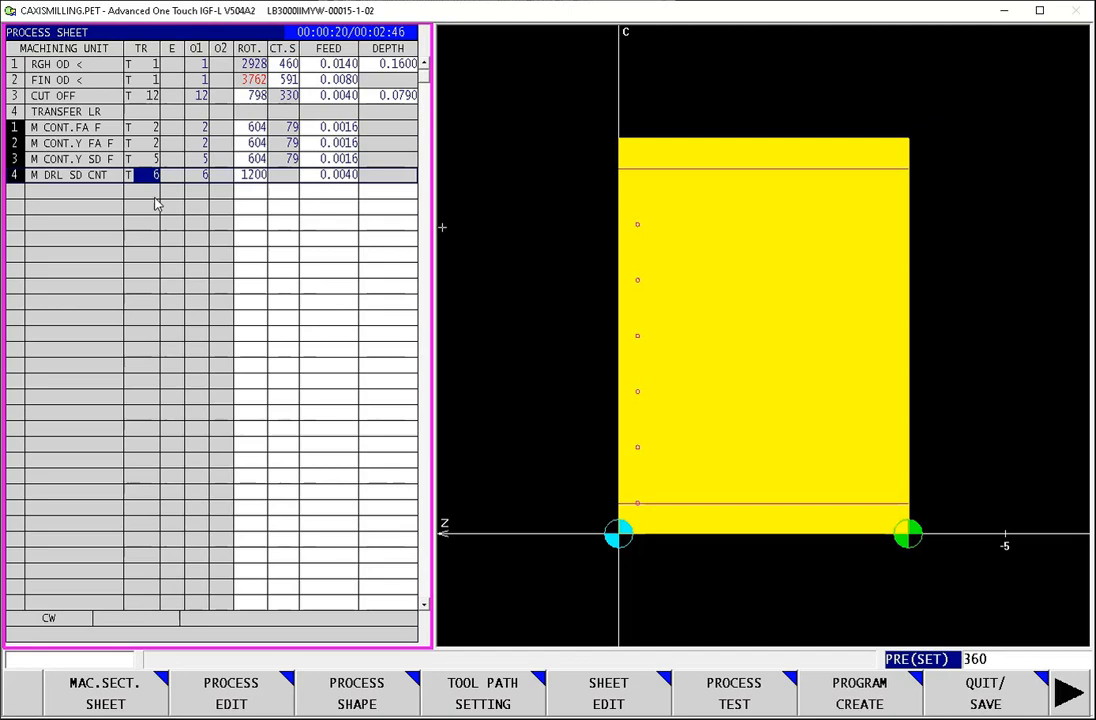
Step: Add a second-operation milling process on the first empty row: blind hole drilling from the side with the C axis
{"action": "left_click", "coordinate": [65, 190]}
{"action": "left_click", "coordinate": [236, 707]}
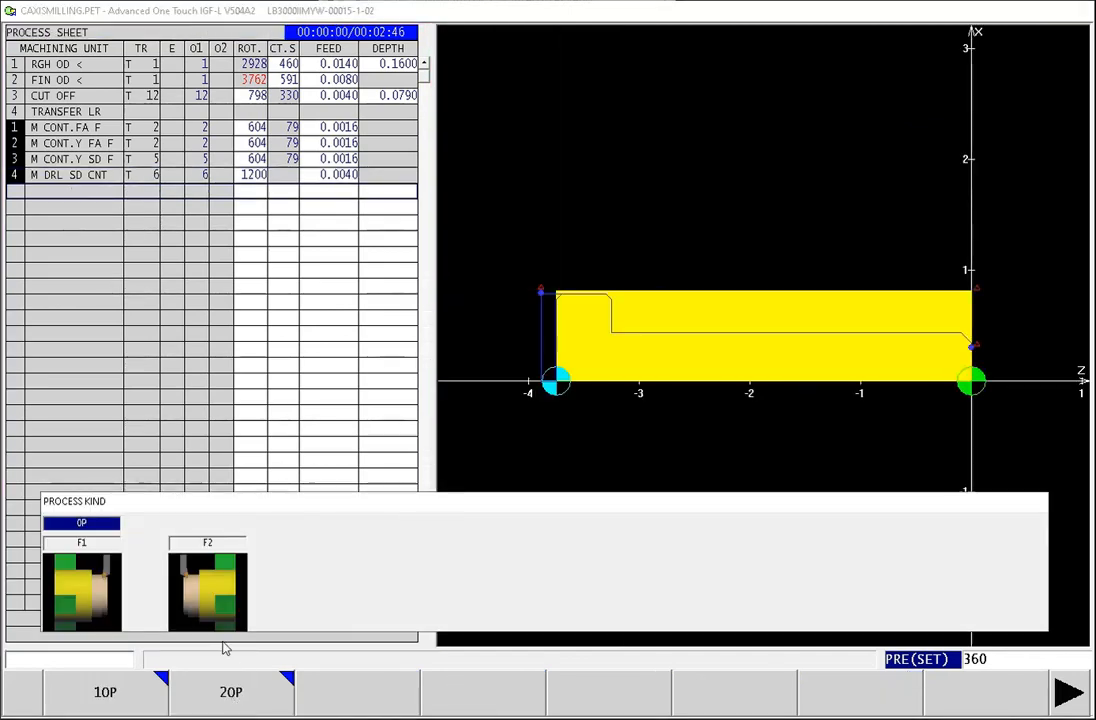
{"action": "left_click", "coordinate": [228, 700]}
{"action": "left_click", "coordinate": [238, 700]}
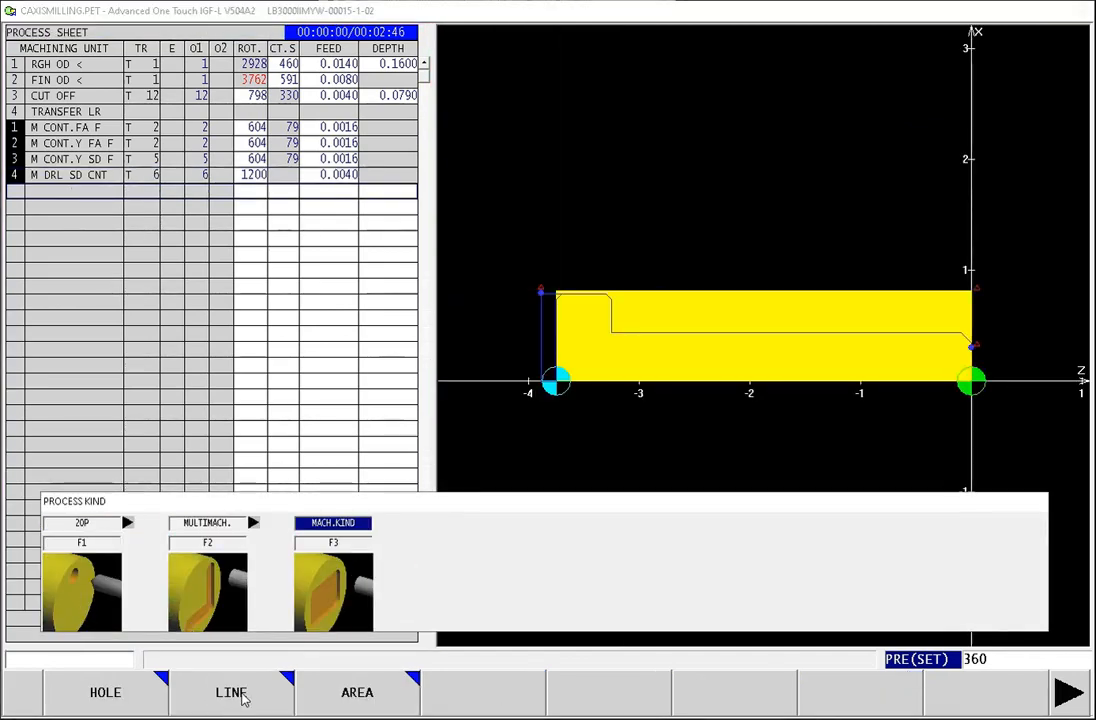
{"action": "key", "text": "F1"}
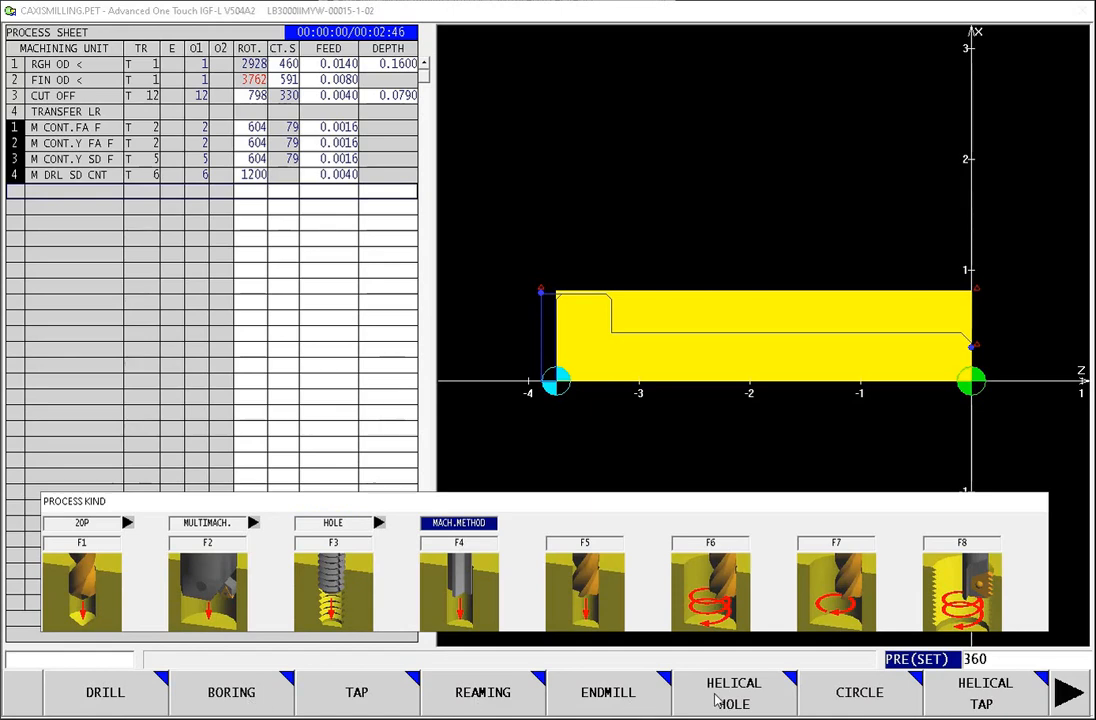
{"action": "left_click", "coordinate": [100, 706]}
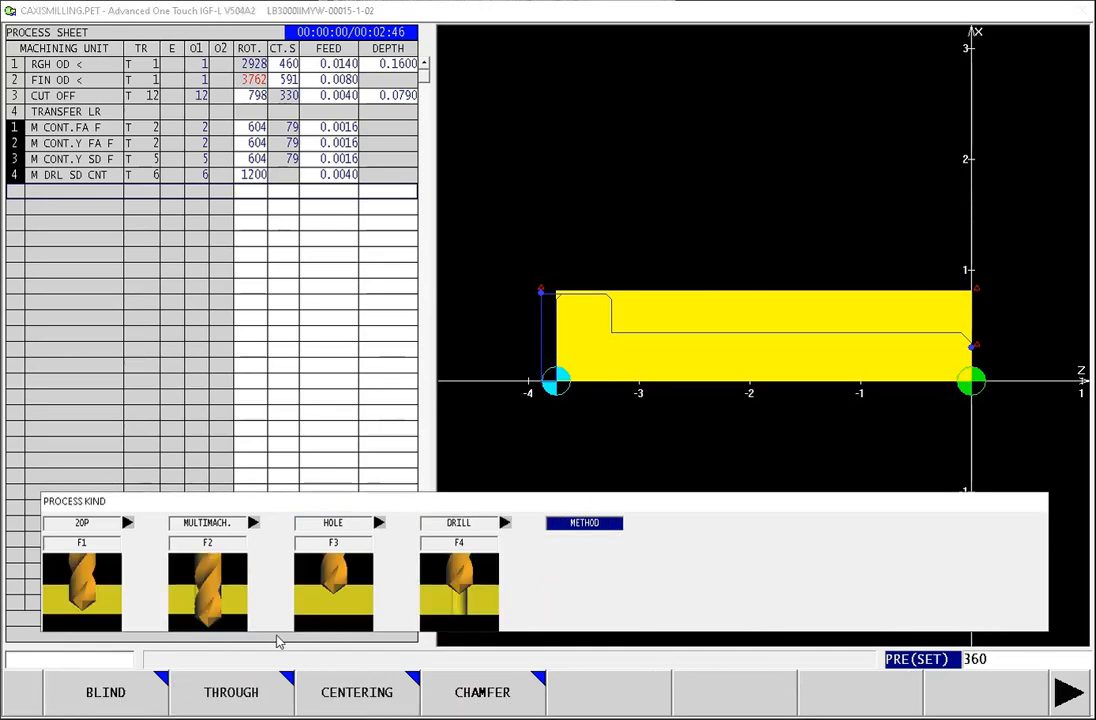
{"action": "left_click", "coordinate": [110, 700]}
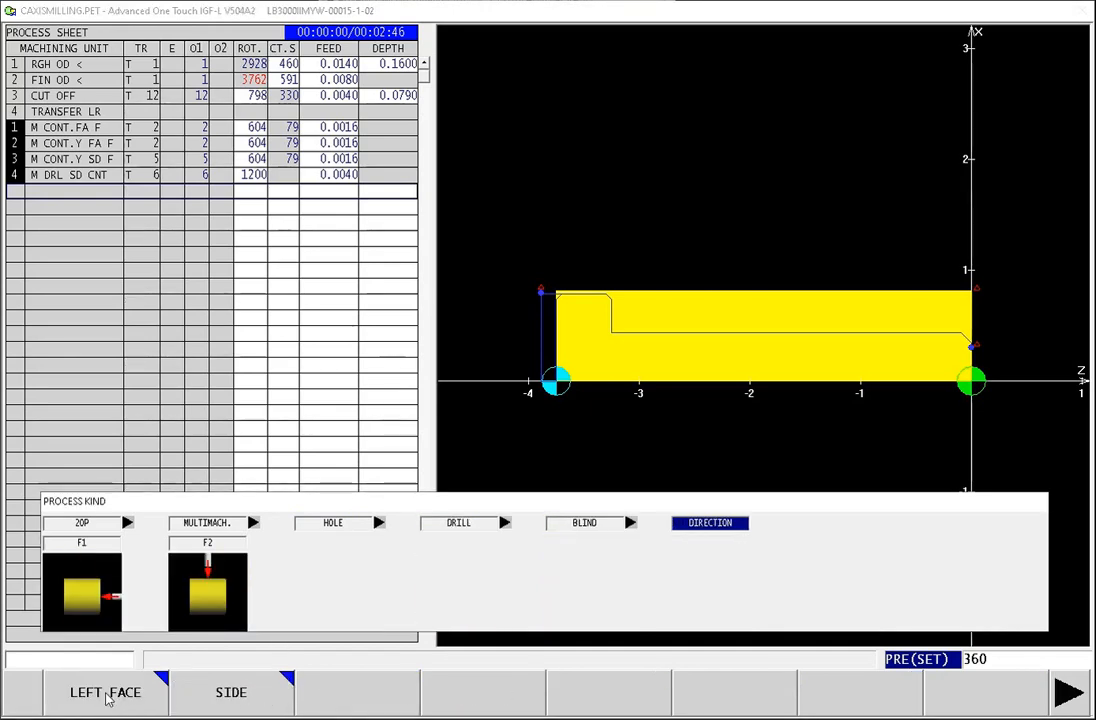
{"action": "left_click", "coordinate": [231, 700]}
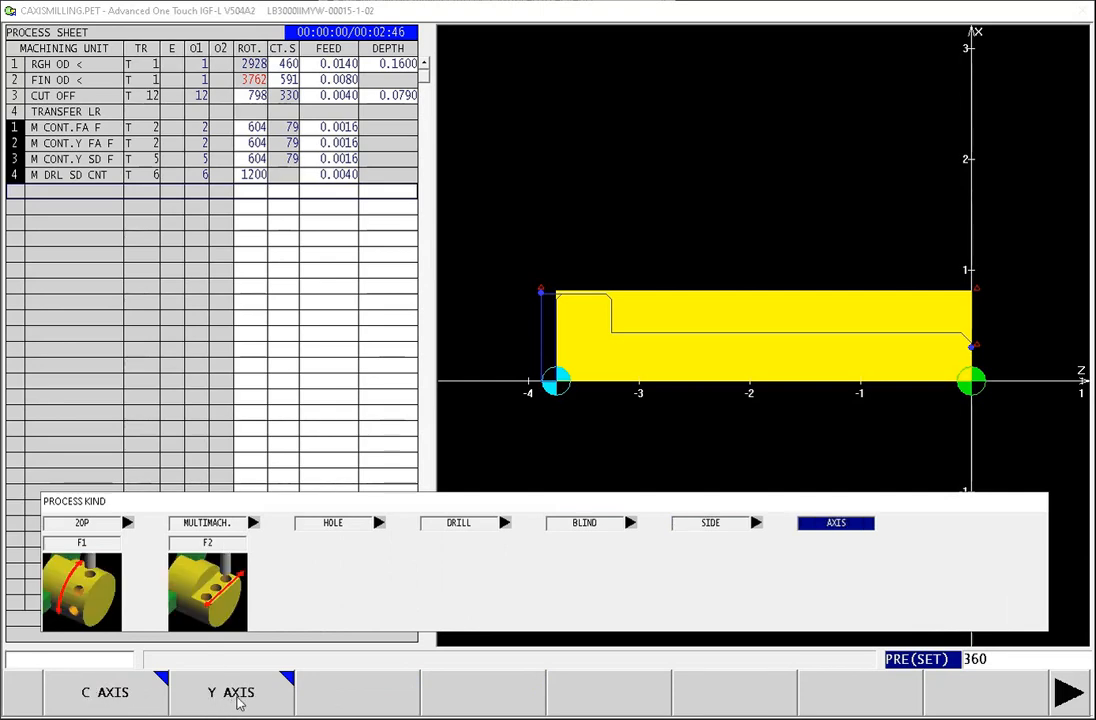
{"action": "left_click", "coordinate": [105, 696]}
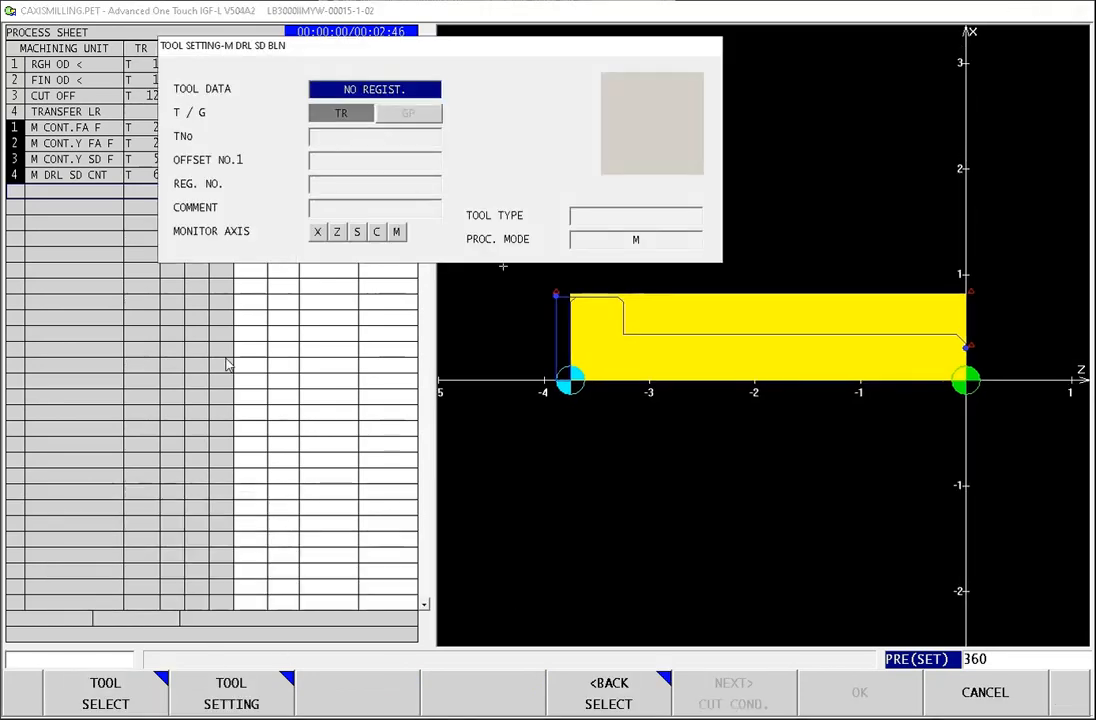
Step: Start a new tool setting for the blind drill with tool number 7 and offset number 7
{"action": "left_click", "coordinate": [231, 700]}
{"action": "left_click", "coordinate": [399, 143]}
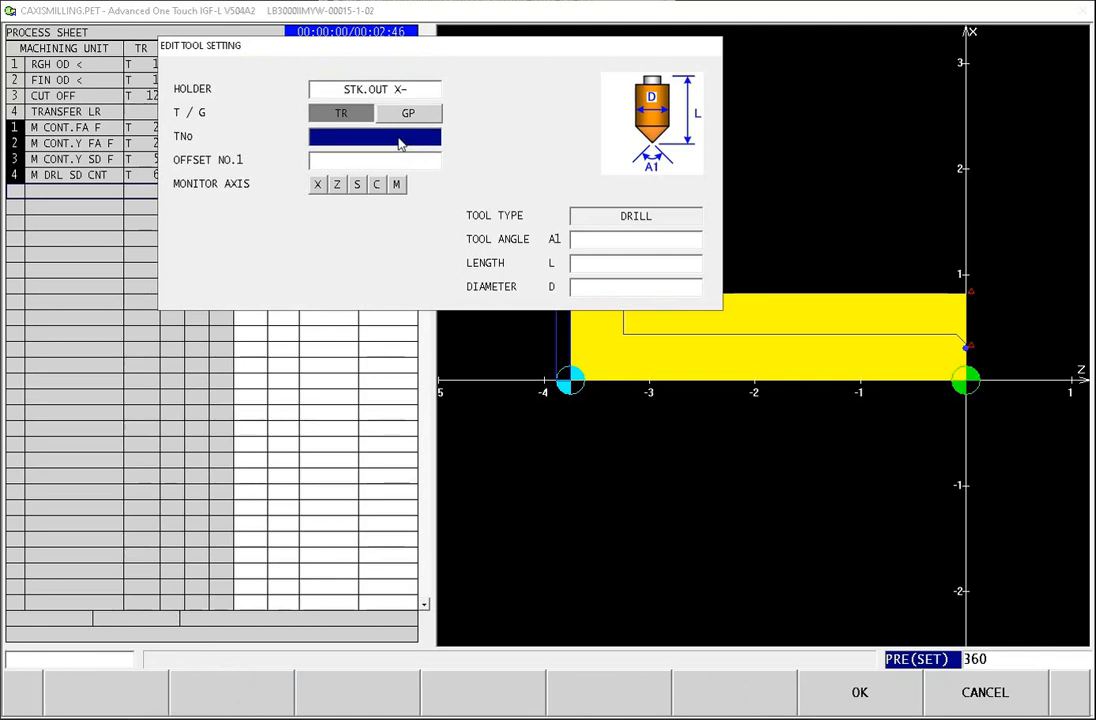
{"action": "type", "text": "7"}
{"action": "key", "text": "Return"}
{"action": "key", "text": "Return"}
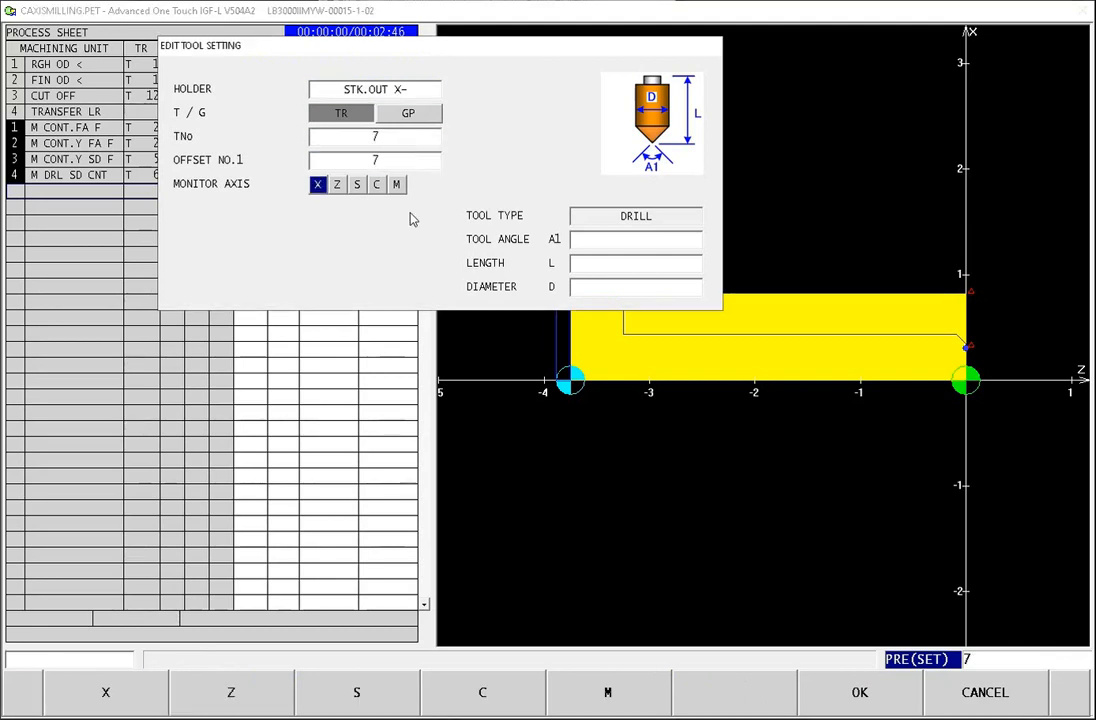
{"action": "left_click", "coordinate": [603, 240]}
{"action": "type", "text": ".125"}
{"action": "key", "text": "Return"}
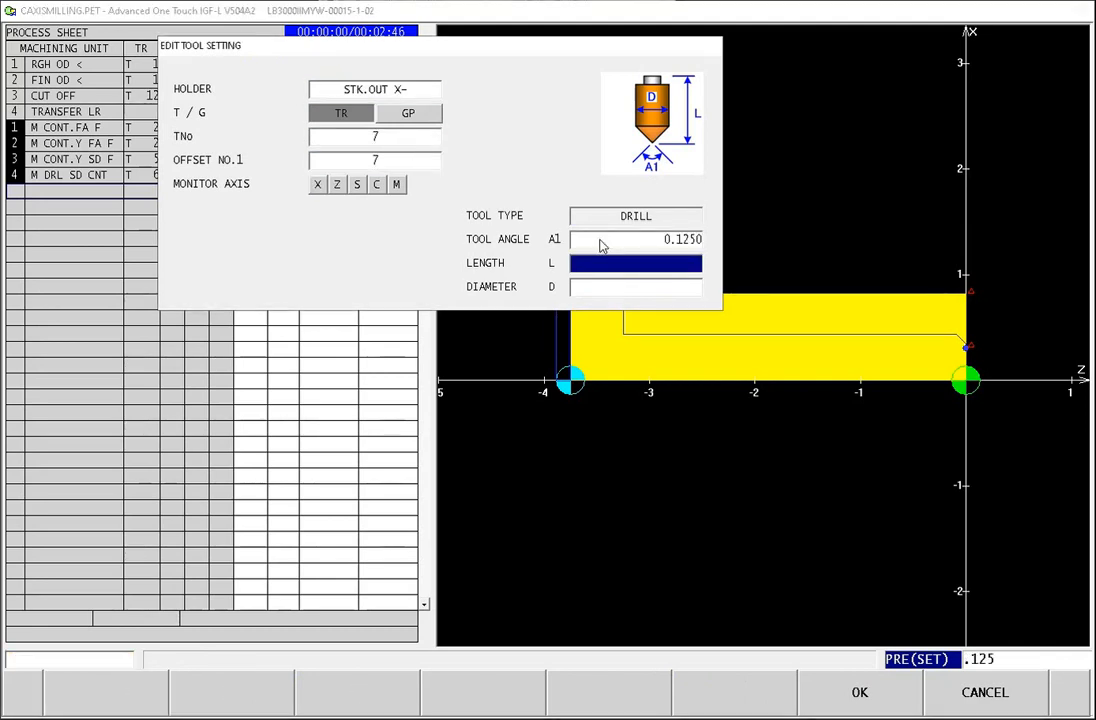
Step: Set the drill's length to 2, tool angle to 118 and diameter to 0.125, then accept the tool and continue to the cut conditions
{"action": "type", "text": "2."}
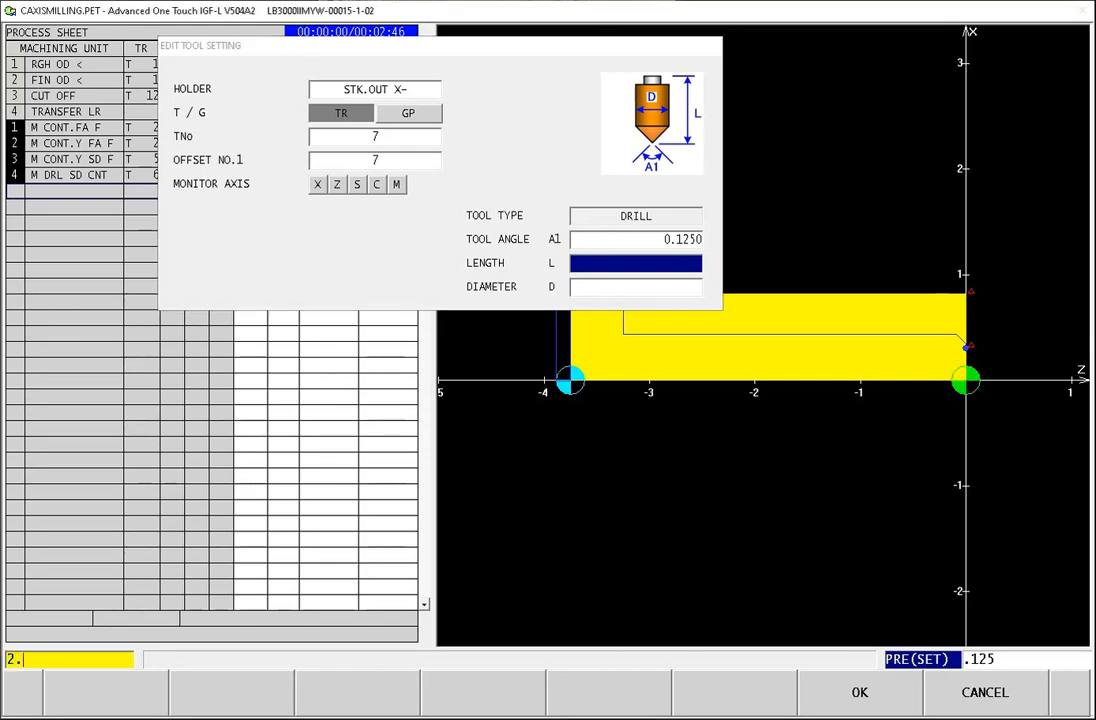
{"action": "key", "text": "Return"}
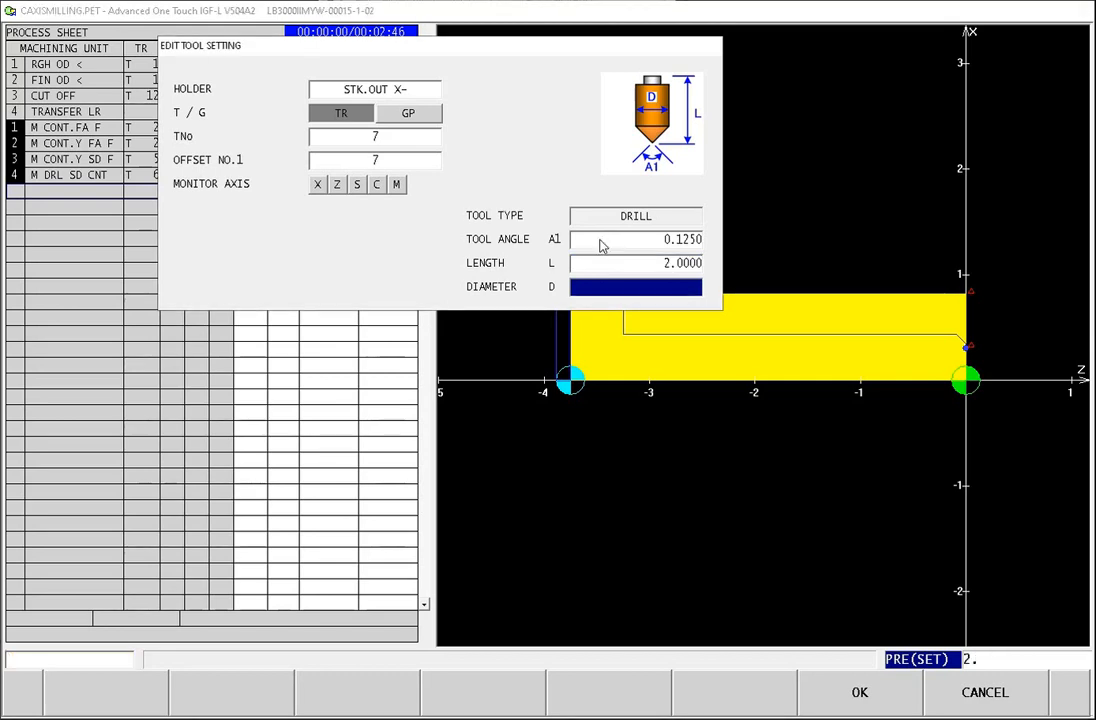
{"action": "left_click", "coordinate": [680, 240]}
{"action": "type", "text": "118."}
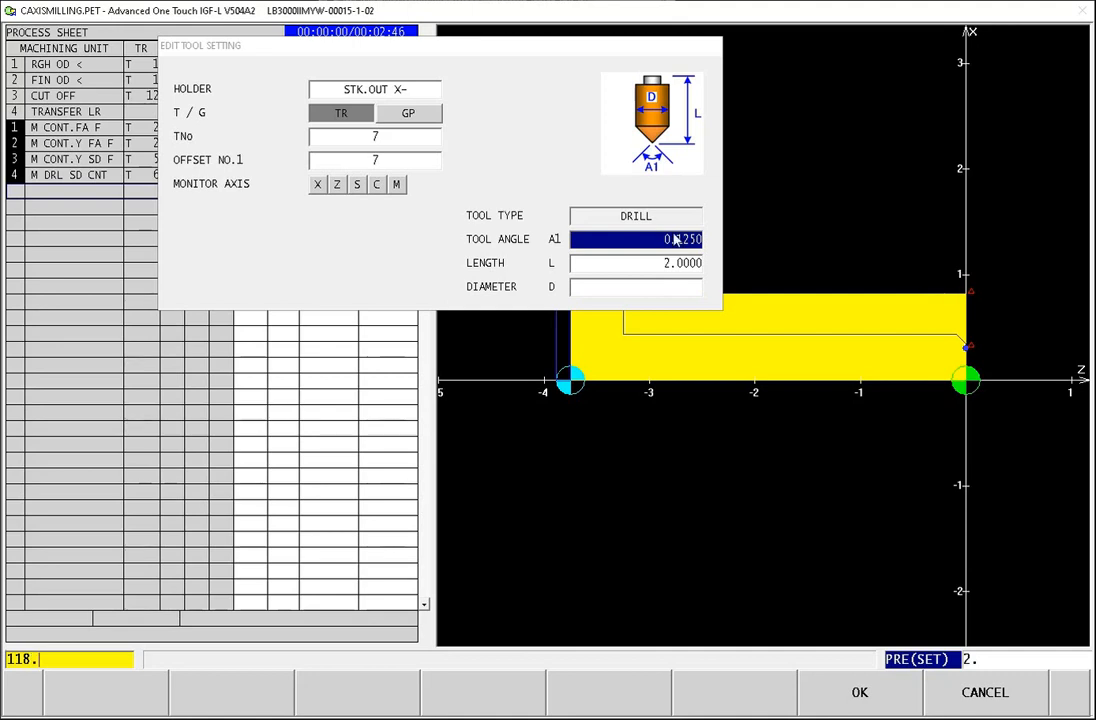
{"action": "key", "text": "Return"}
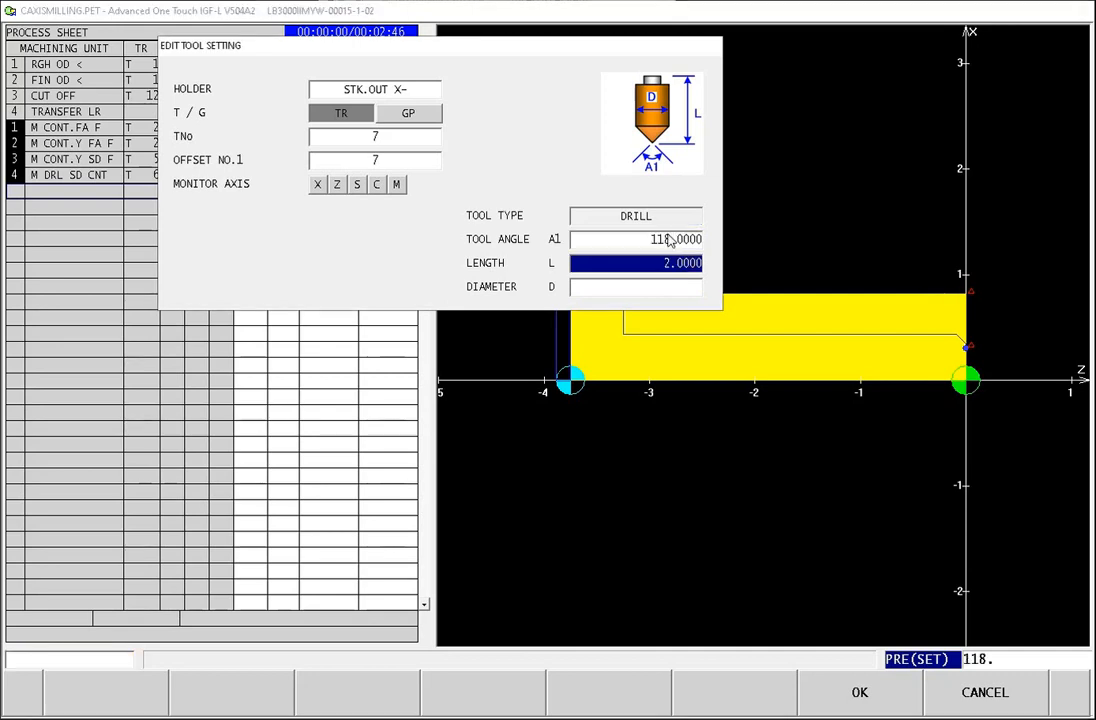
{"action": "left_click", "coordinate": [676, 290]}
{"action": "type", "text": ".125"}
{"action": "key", "text": "Return"}
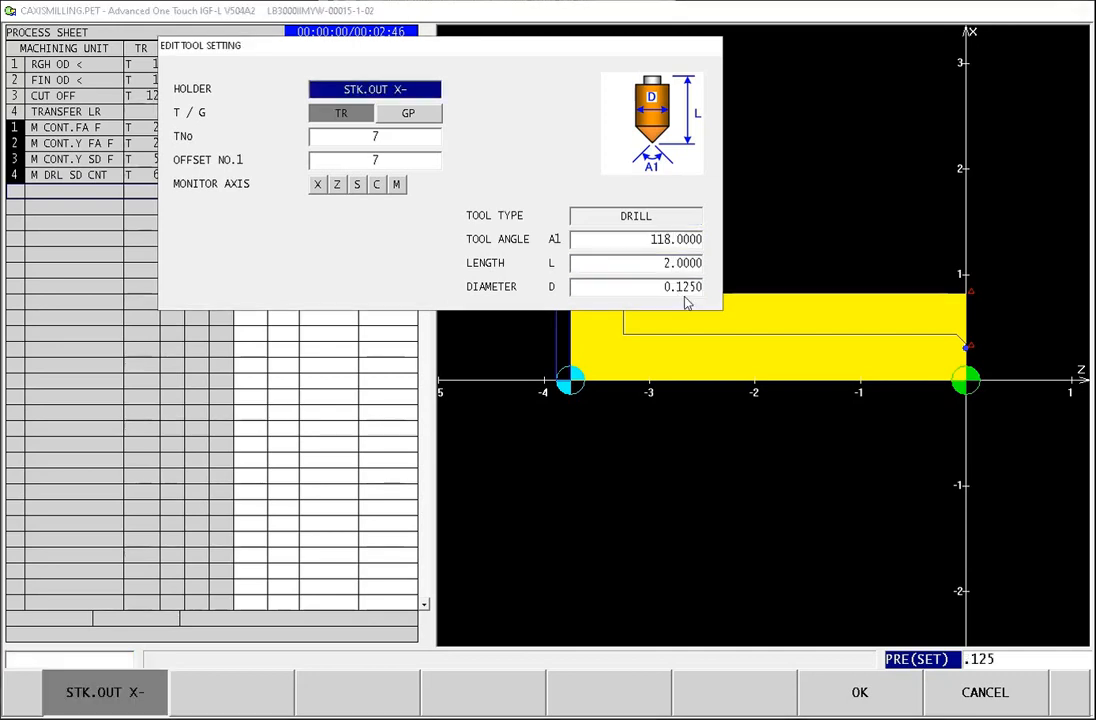
{"action": "left_click", "coordinate": [864, 697]}
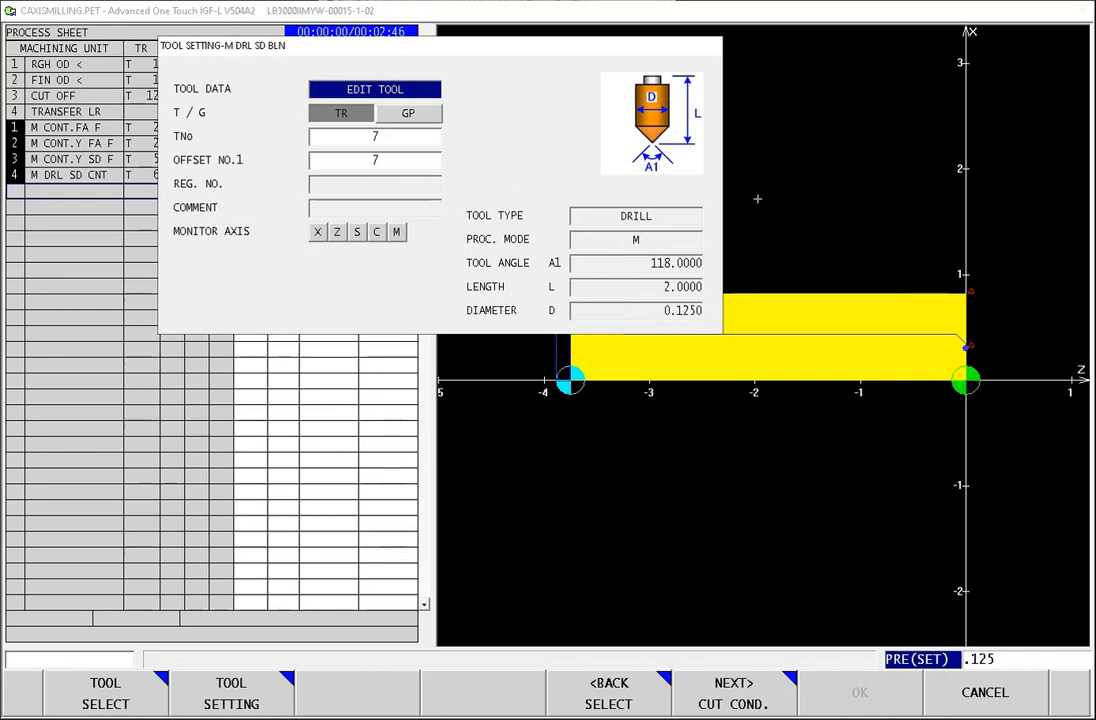
{"action": "left_click", "coordinate": [737, 700]}
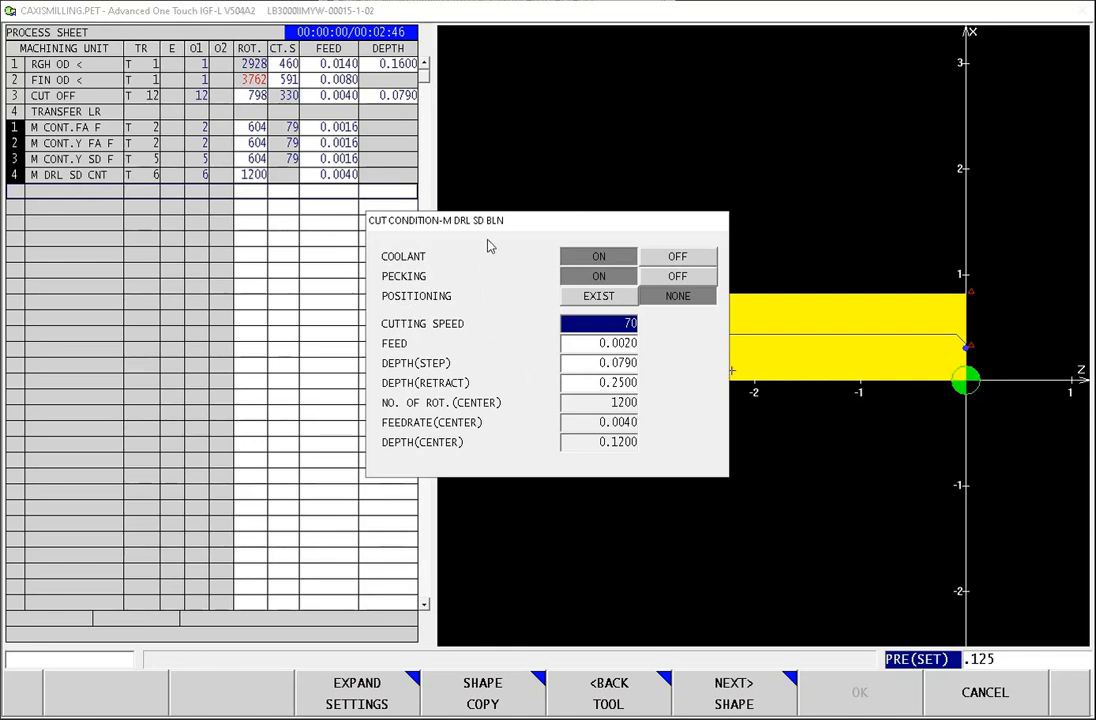
Step: Compare the EXIST and NONE positioning options in the blind drill's cut conditions, finishing on NONE
{"action": "left_click", "coordinate": [602, 298]}
{"action": "left_click", "coordinate": [661, 302]}
{"action": "left_click", "coordinate": [595, 303]}
{"action": "left_click", "coordinate": [653, 301]}
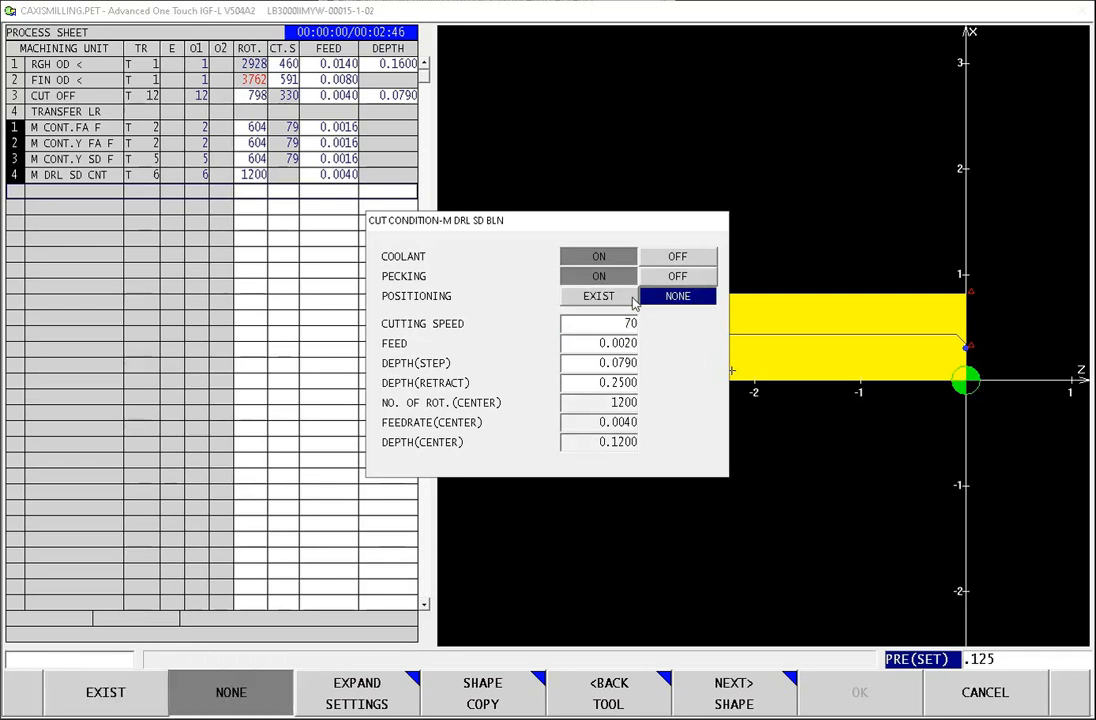
{"action": "left_click", "coordinate": [623, 301]}
{"action": "left_click", "coordinate": [644, 301]}
{"action": "left_click", "coordinate": [630, 297]}
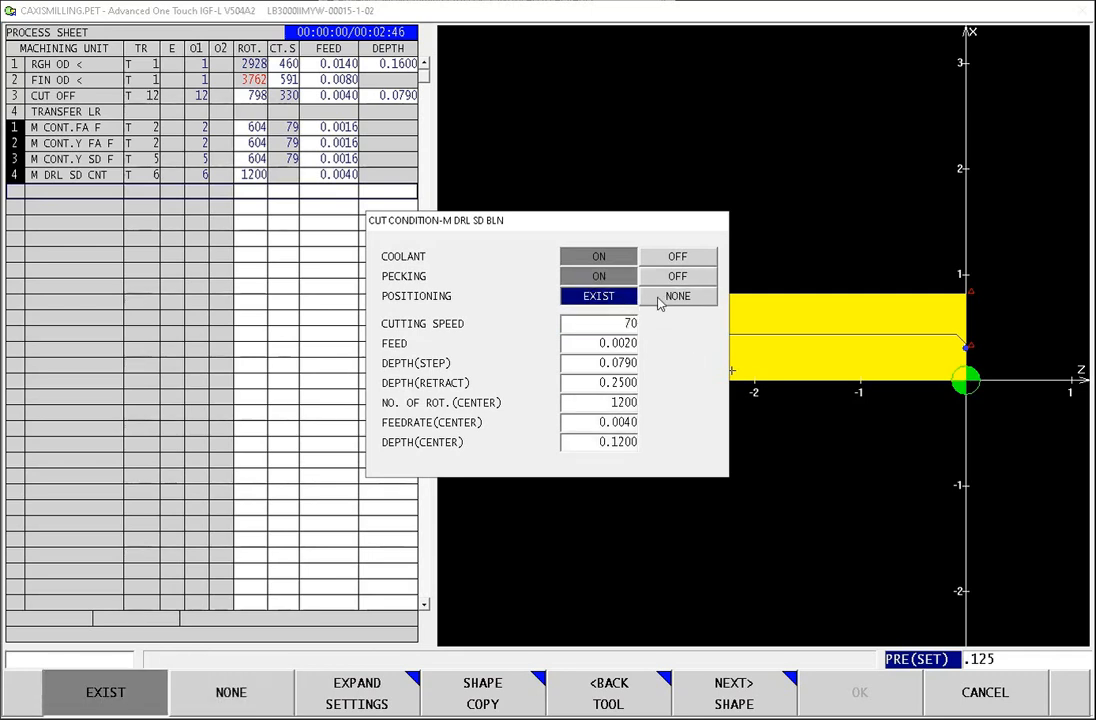
{"action": "left_click", "coordinate": [658, 302]}
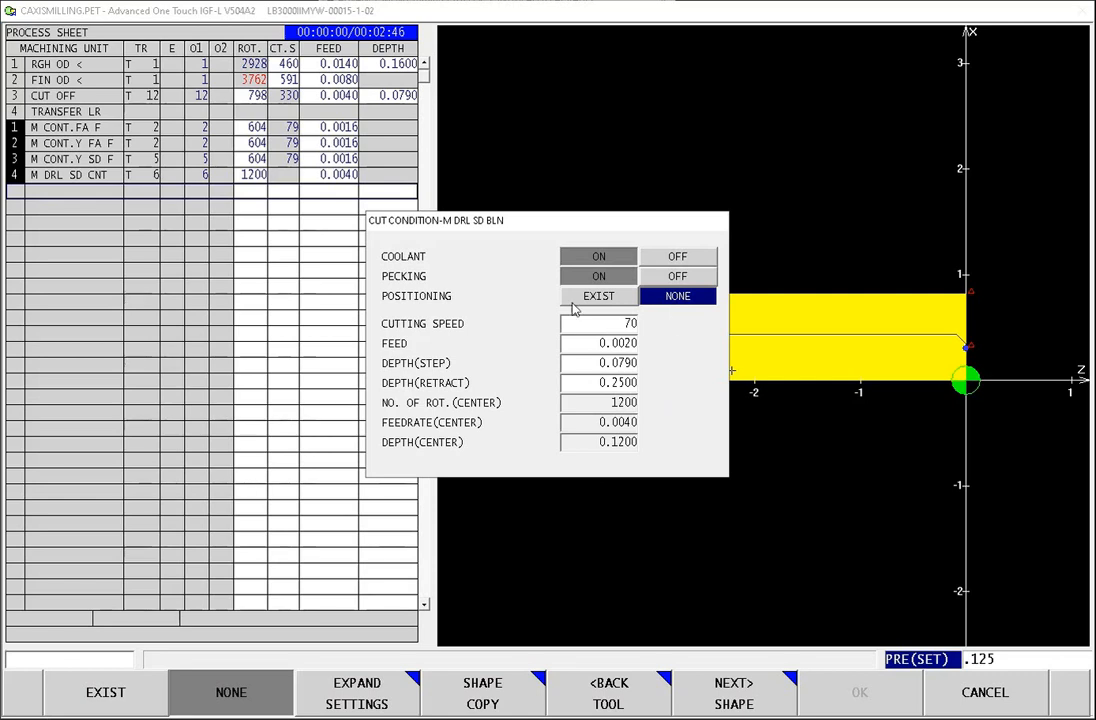
{"action": "left_click", "coordinate": [597, 296]}
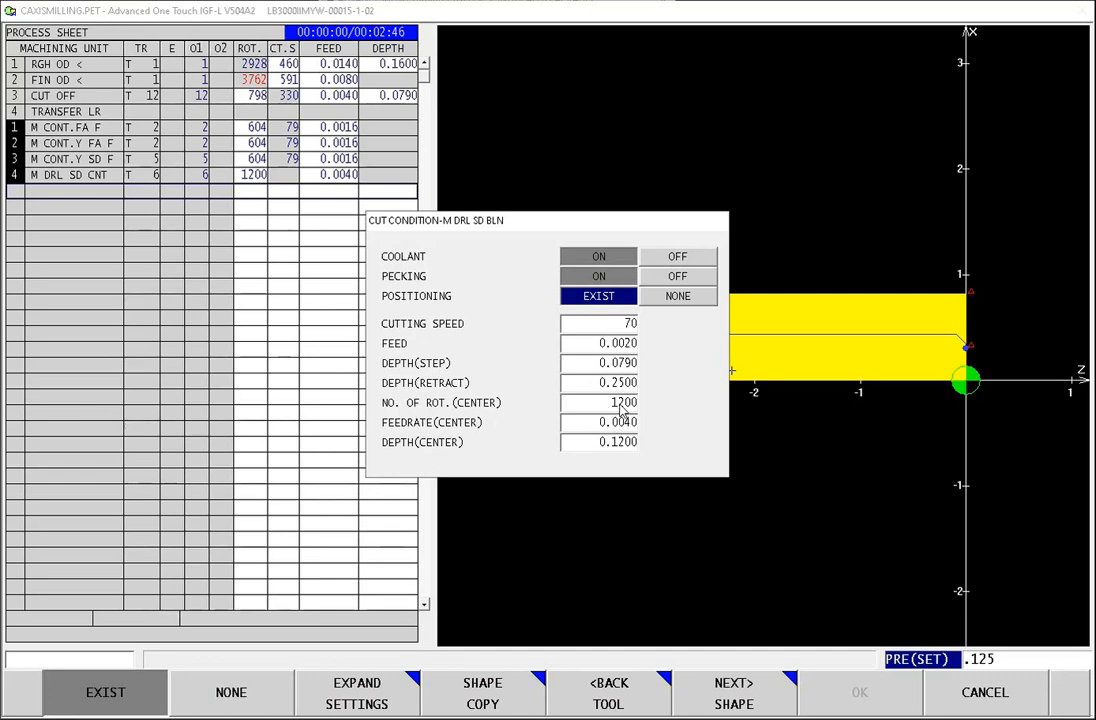
{"action": "left_click", "coordinate": [688, 298]}
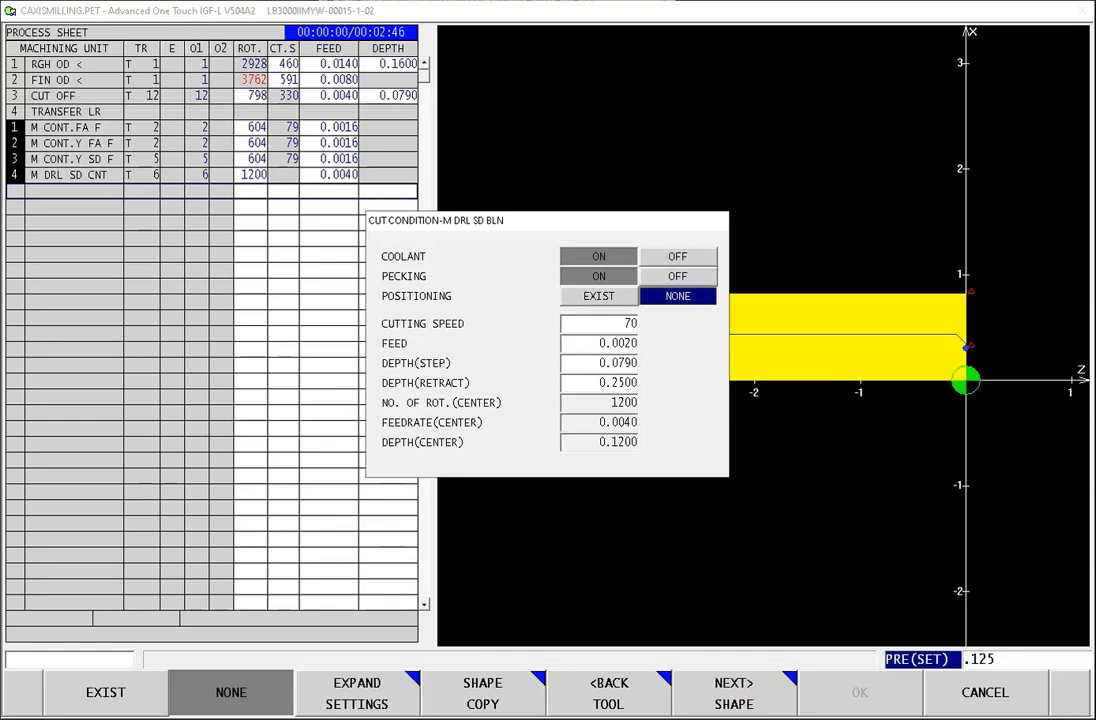
Step: Continue to the shape settings and copy the shape from the side centering process, M DRL SD CNT
{"action": "left_click", "coordinate": [733, 698]}
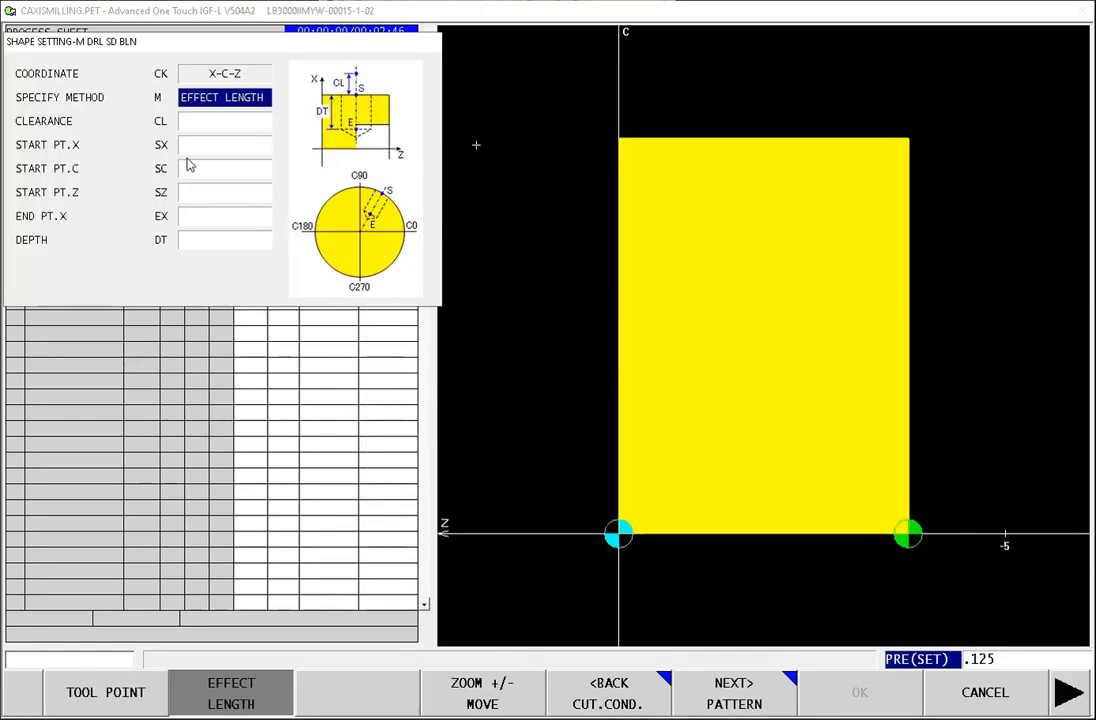
{"action": "left_click", "coordinate": [206, 122]}
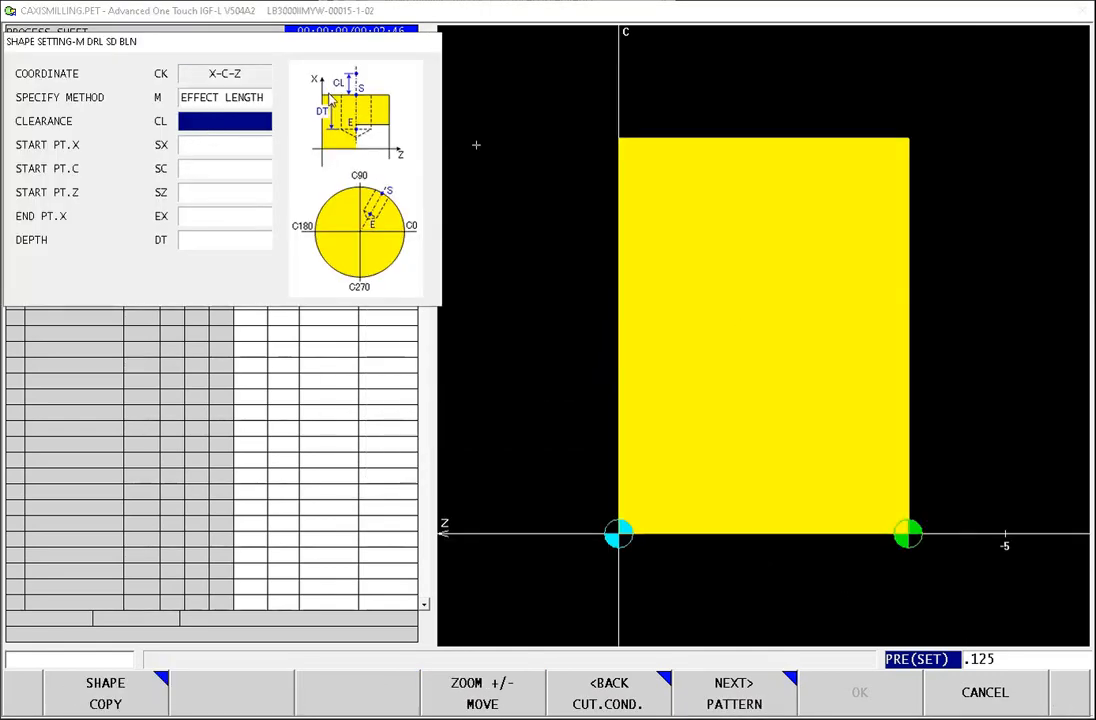
{"action": "left_click", "coordinate": [106, 693]}
{"action": "left_click", "coordinate": [106, 224]}
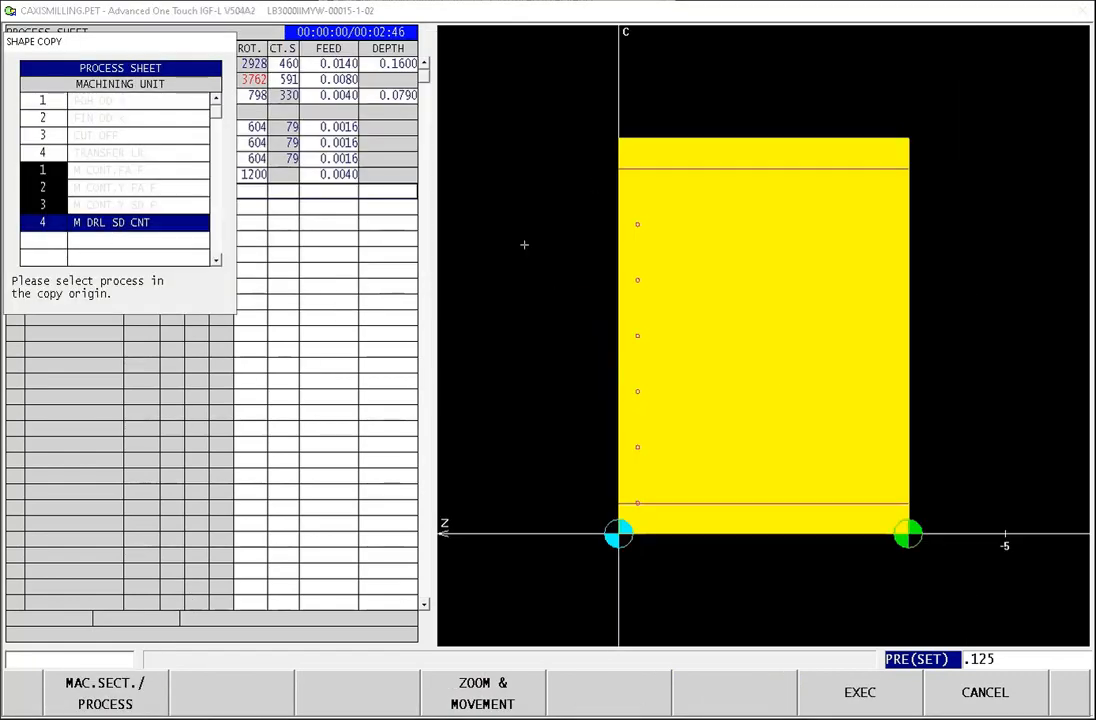
{"action": "left_click", "coordinate": [858, 695]}
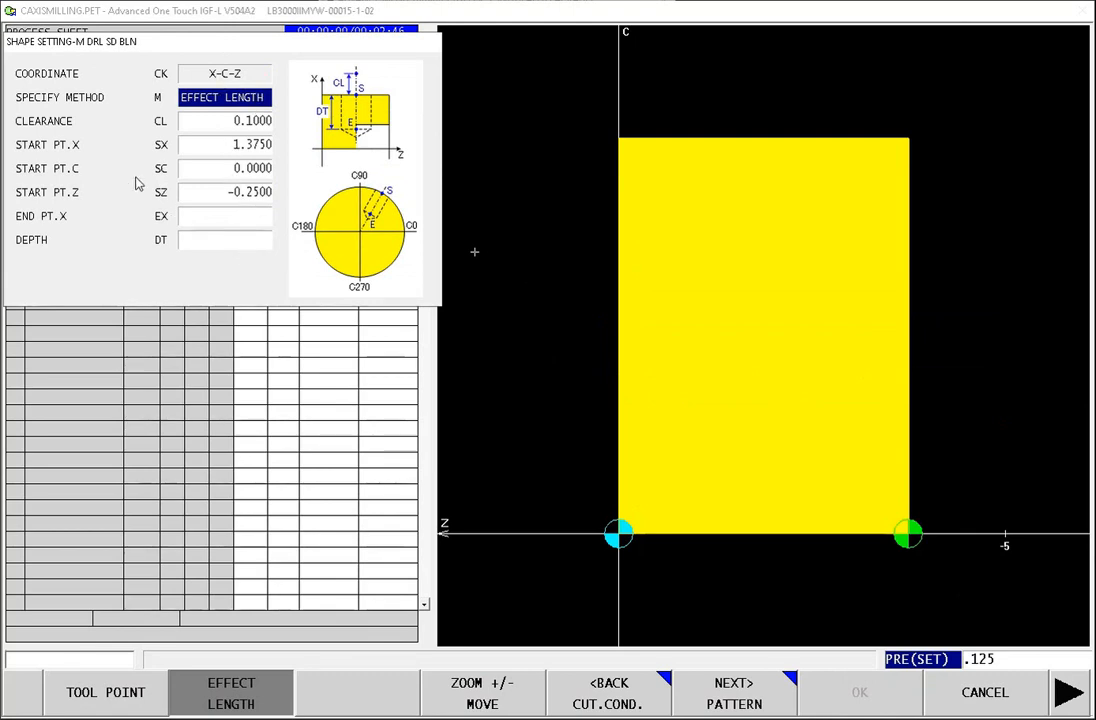
Step: Set the blind hole's end point X to 0, keep the copied arc pattern and default tool path, and accept the process
{"action": "left_click", "coordinate": [240, 220]}
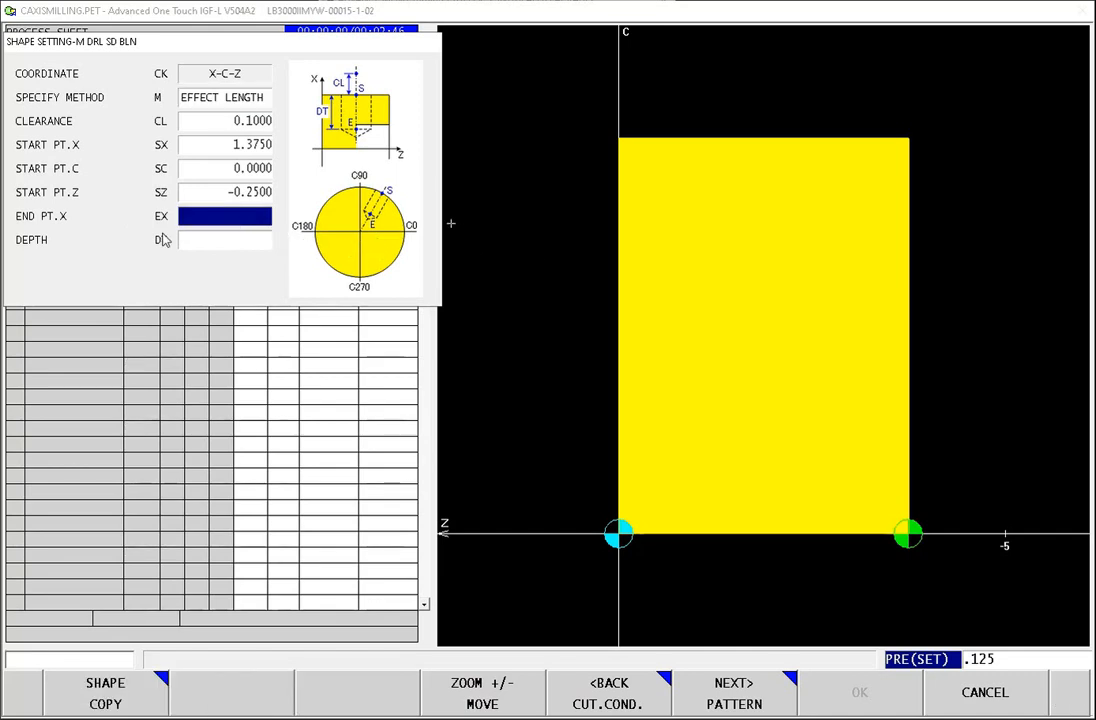
{"action": "type", "text": "0"}
{"action": "key", "text": "Return"}
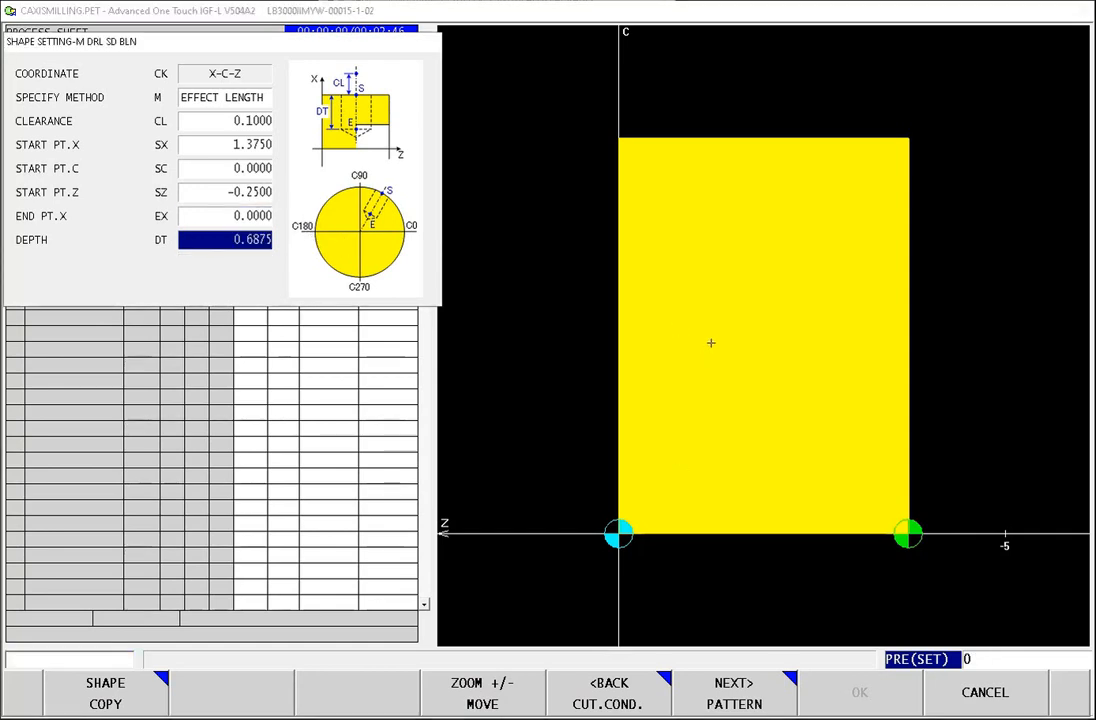
{"action": "left_click", "coordinate": [736, 700]}
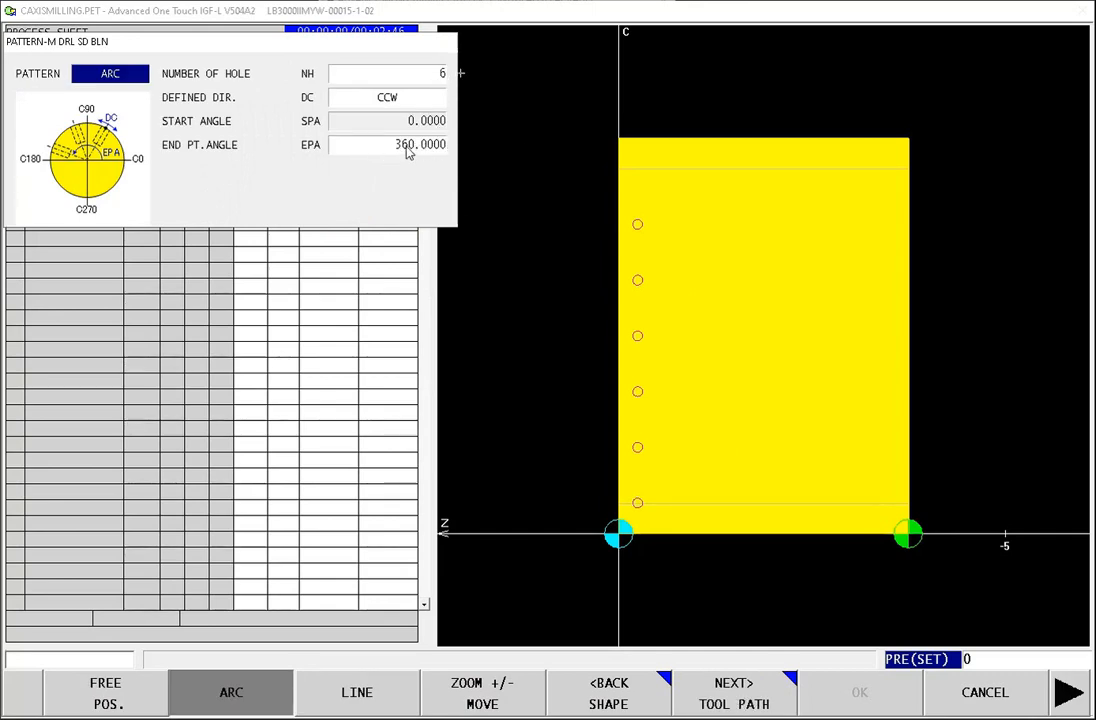
{"action": "left_click", "coordinate": [736, 700]}
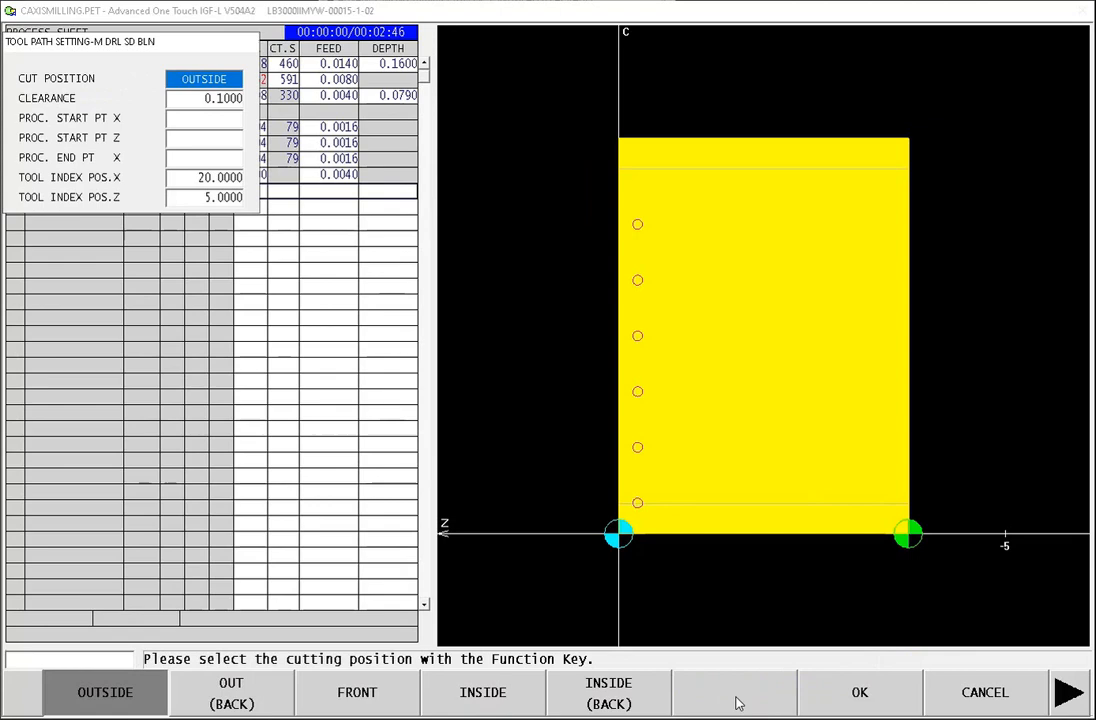
{"action": "left_click", "coordinate": [888, 700]}
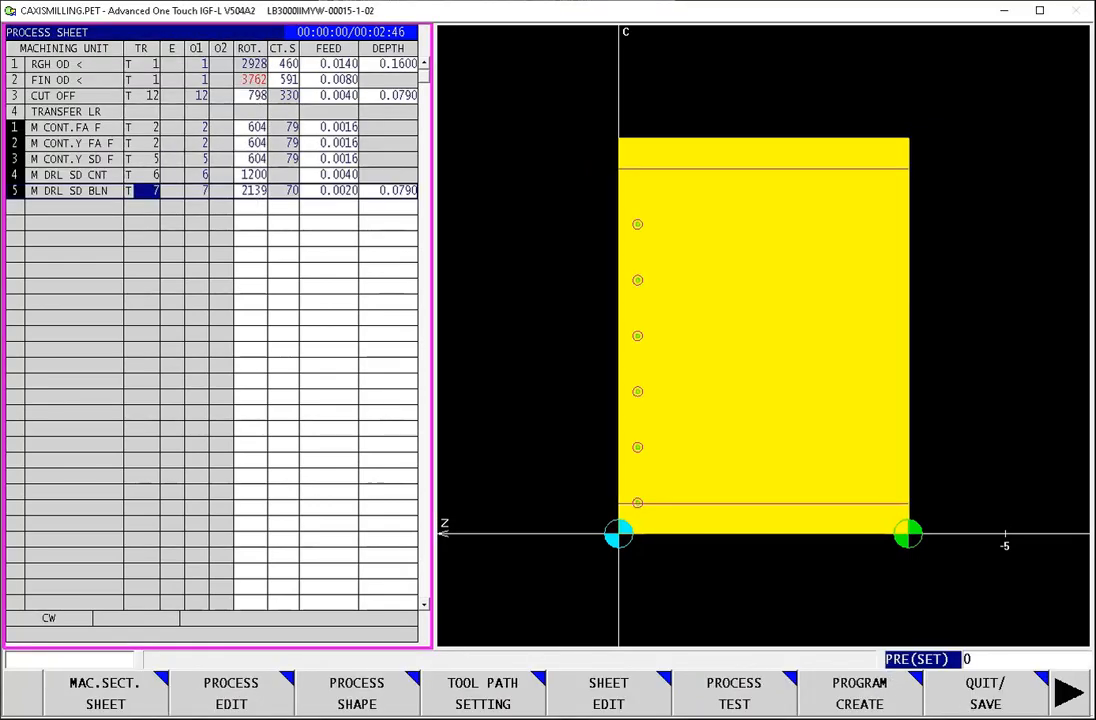
Step: Run the complete process test from rough turning through the side blind drilling, and quit the test
{"action": "left_click", "coordinate": [704, 705]}
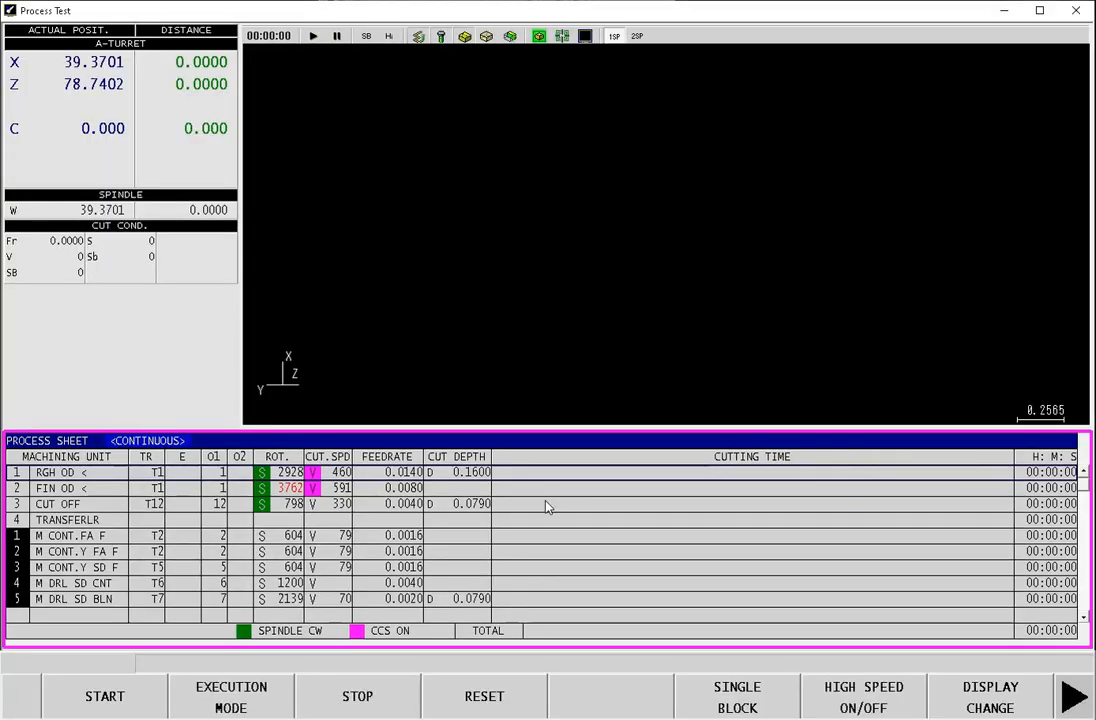
{"action": "left_click", "coordinate": [105, 700]}
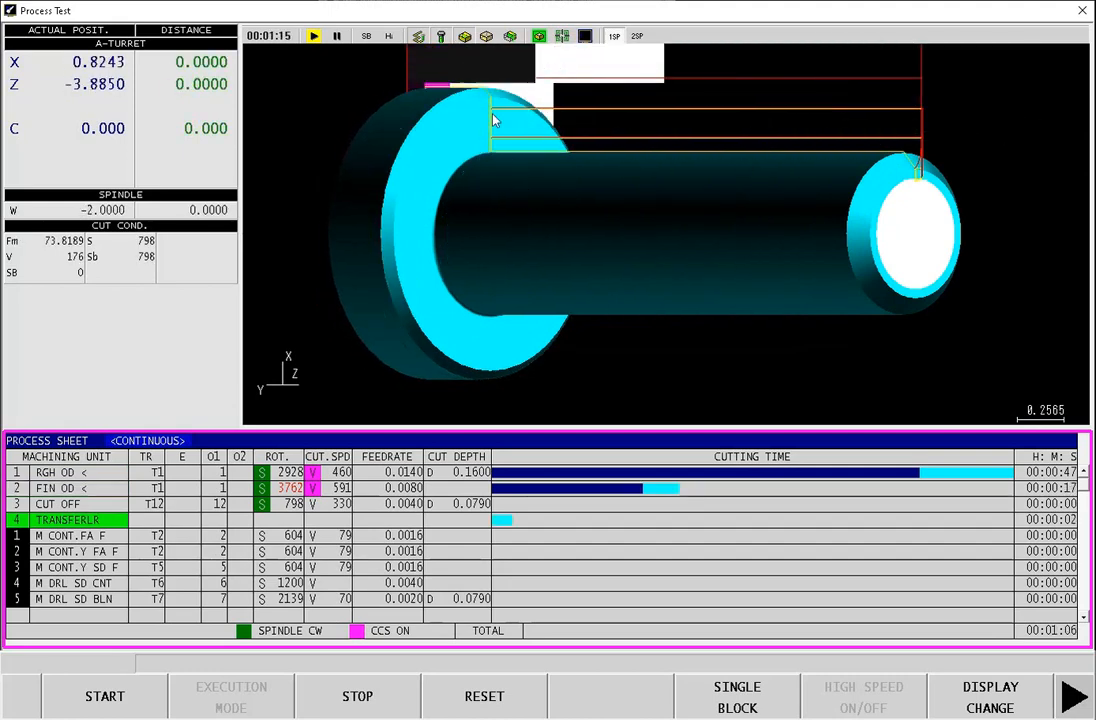
{"action": "left_click", "coordinate": [990, 700]}
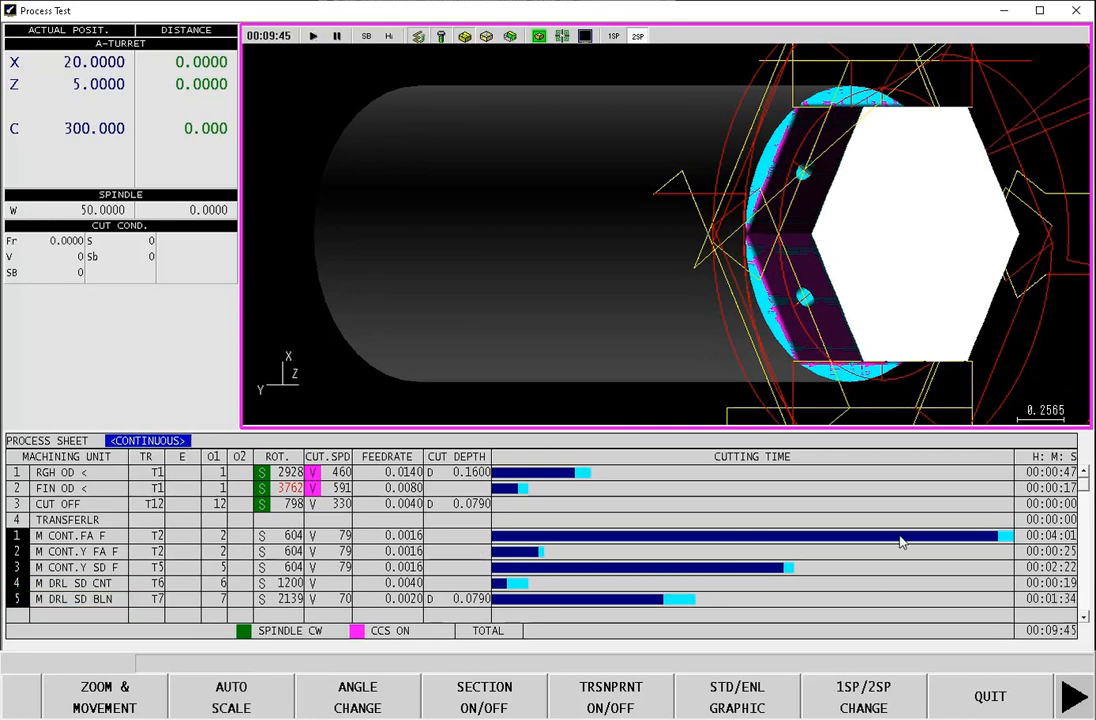
{"action": "left_click", "coordinate": [986, 697]}
{"action": "left_click", "coordinate": [1070, 698]}
{"action": "left_click", "coordinate": [985, 697]}
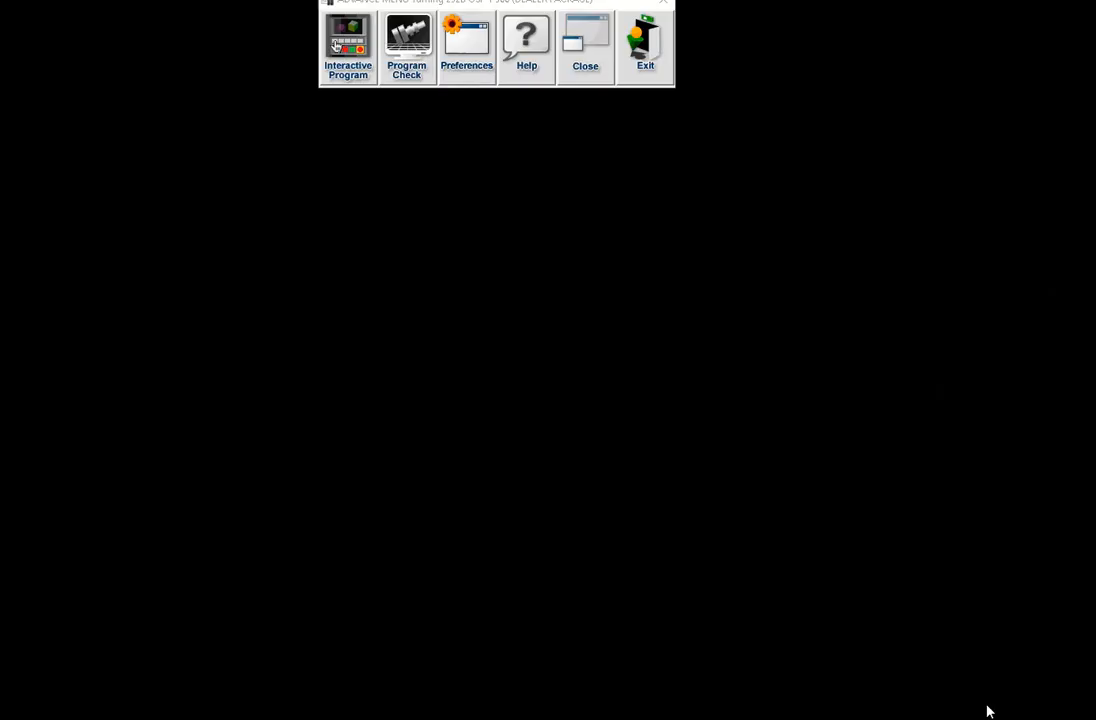